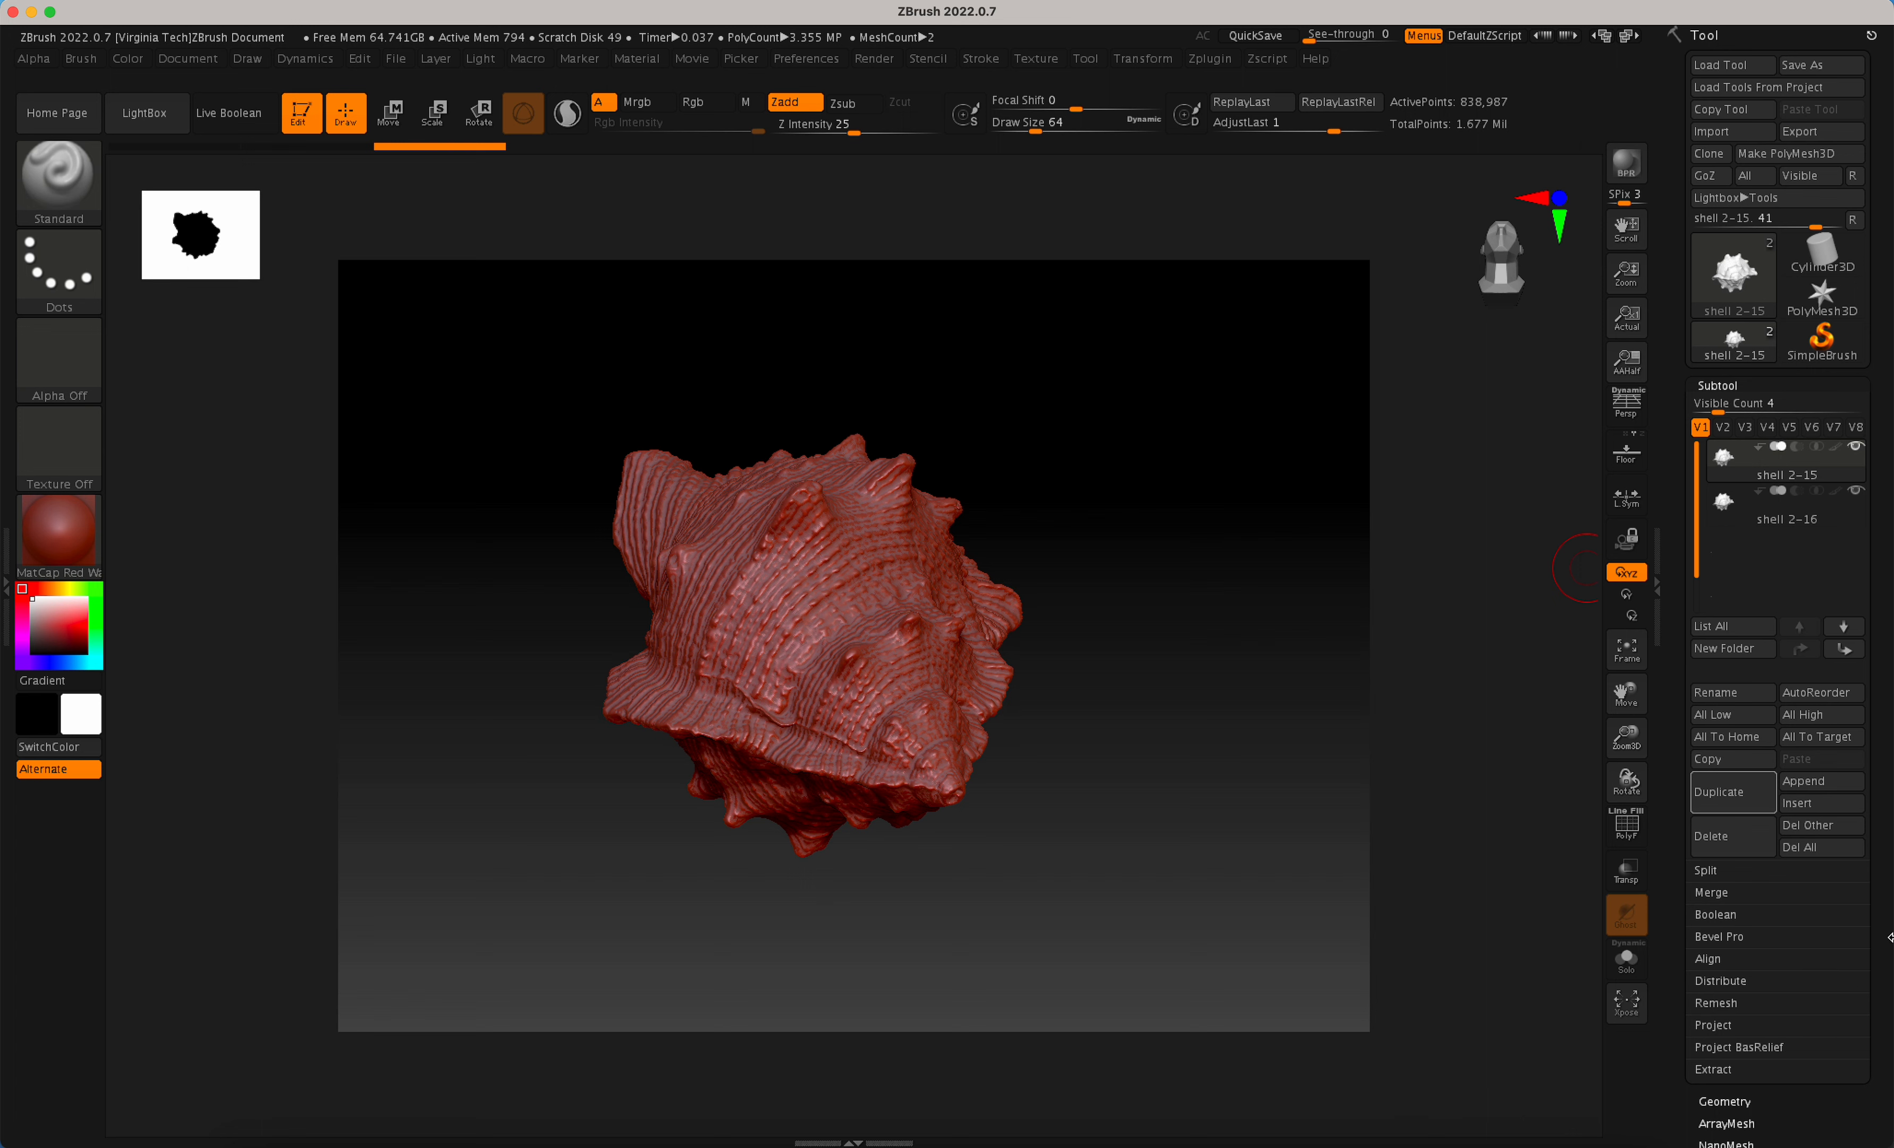
# Remesh the shell 2-15 subtool with DynaMesh at the default resolution of 128 and turn DynaMesh mode off again.
pyautogui.moveTo(1879, 985); pyautogui.dragTo(1868, 932)
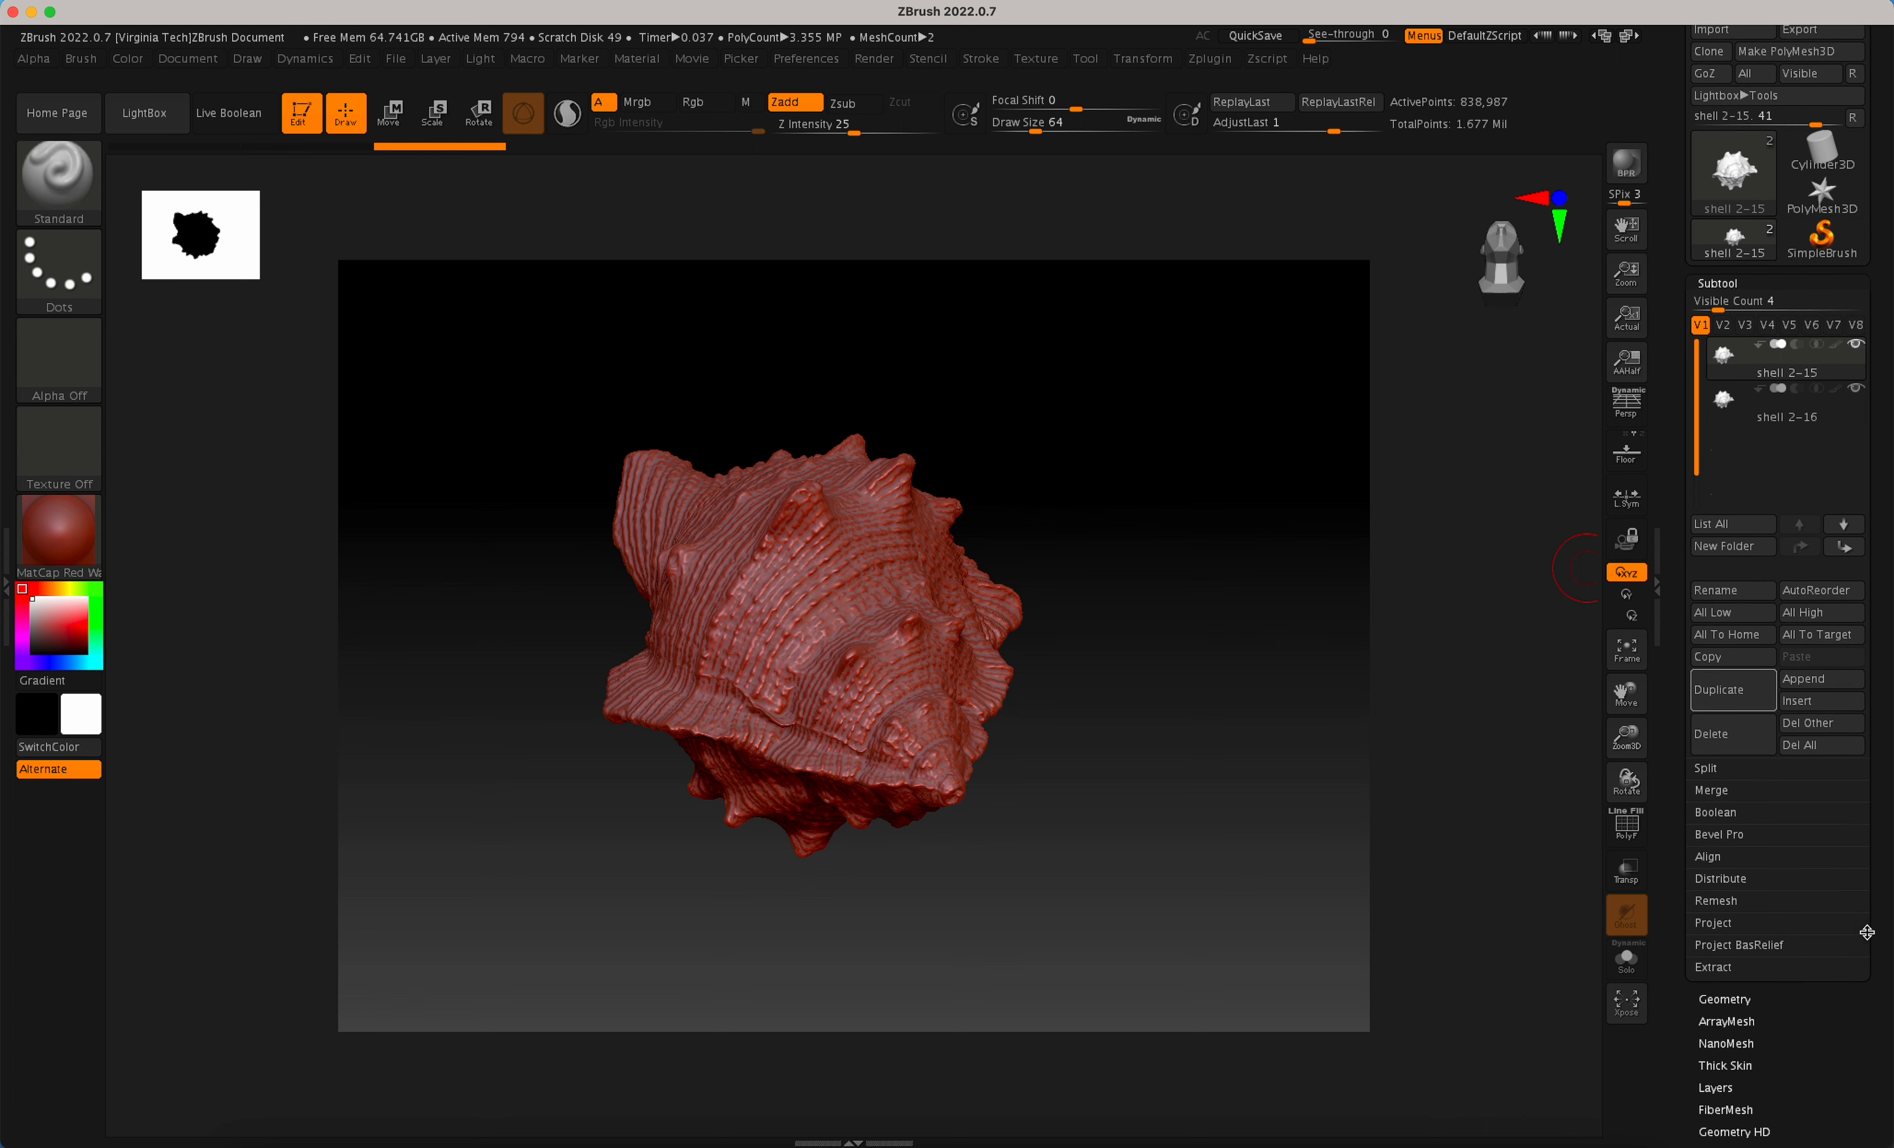
pyautogui.click(1766, 1005)
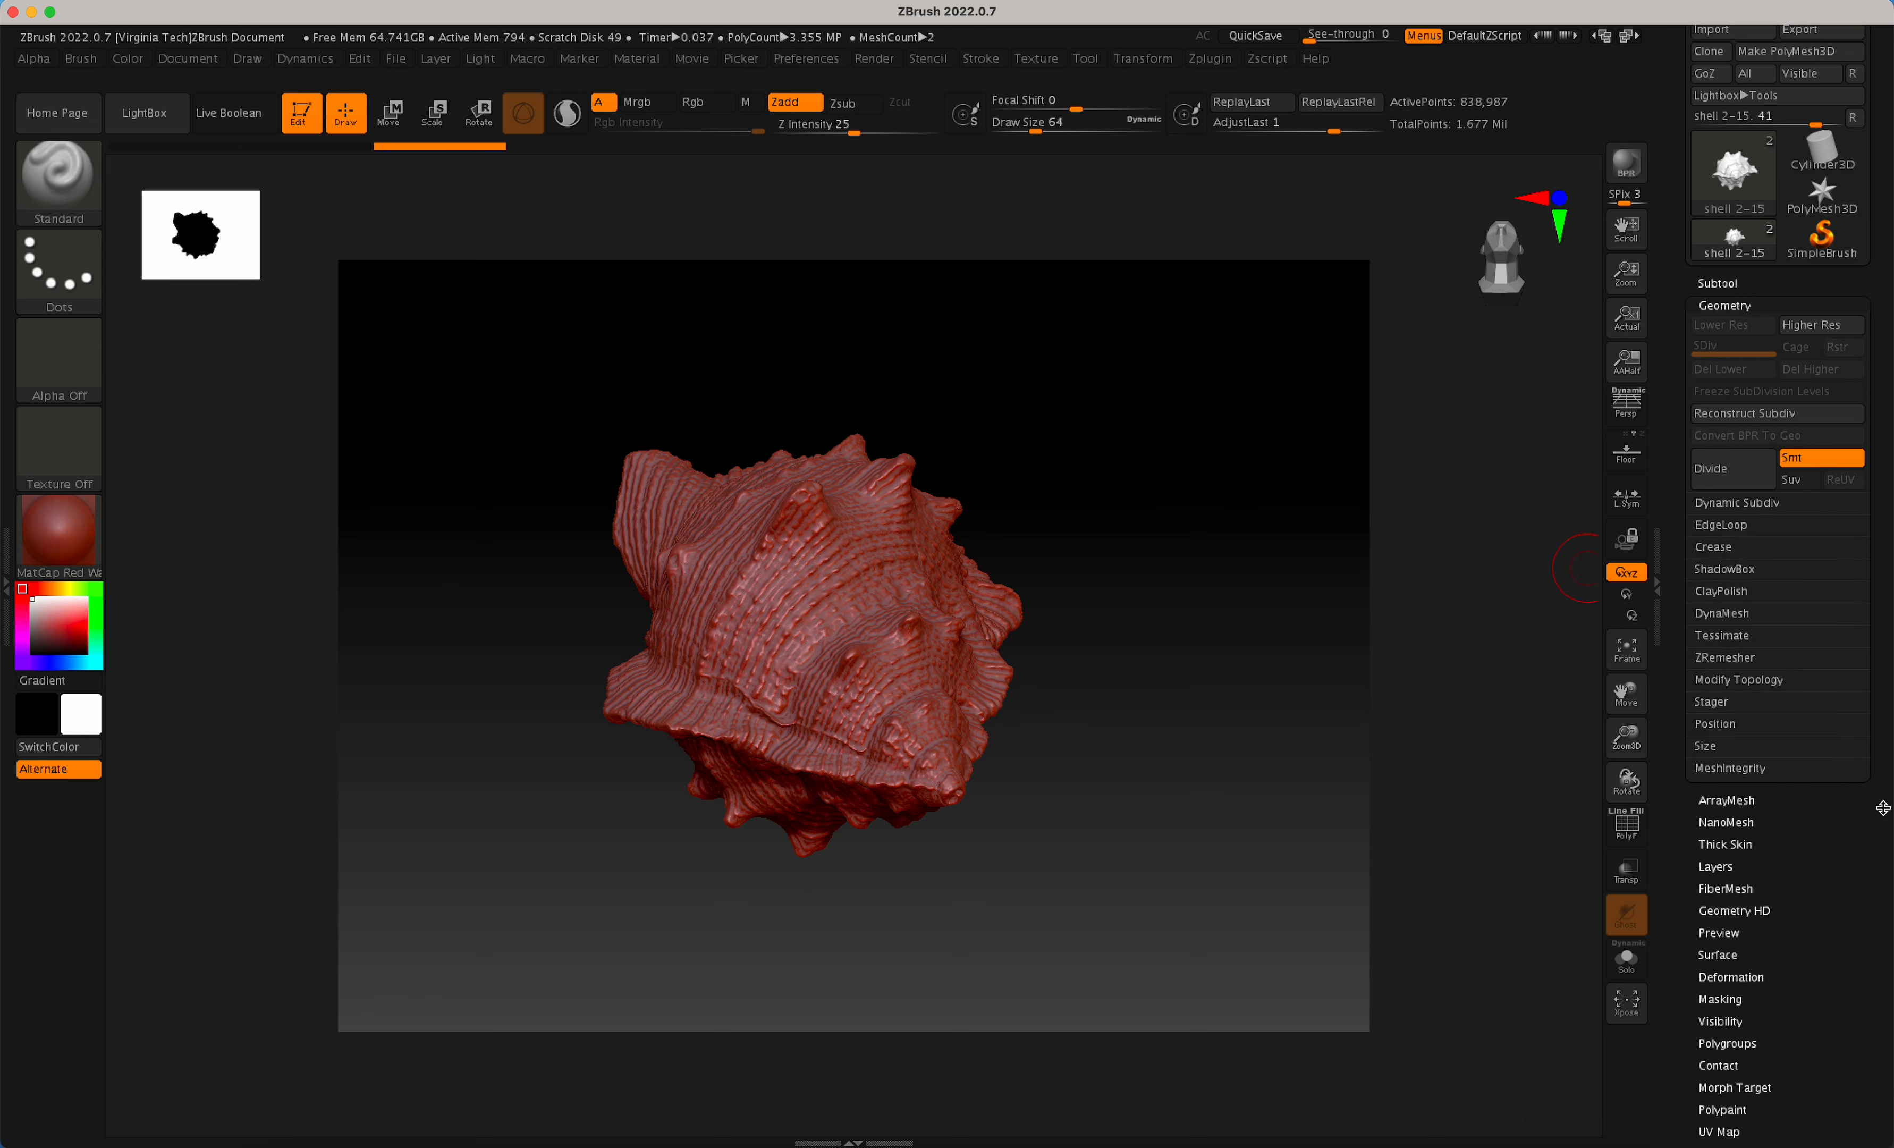
pyautogui.click(1774, 615)
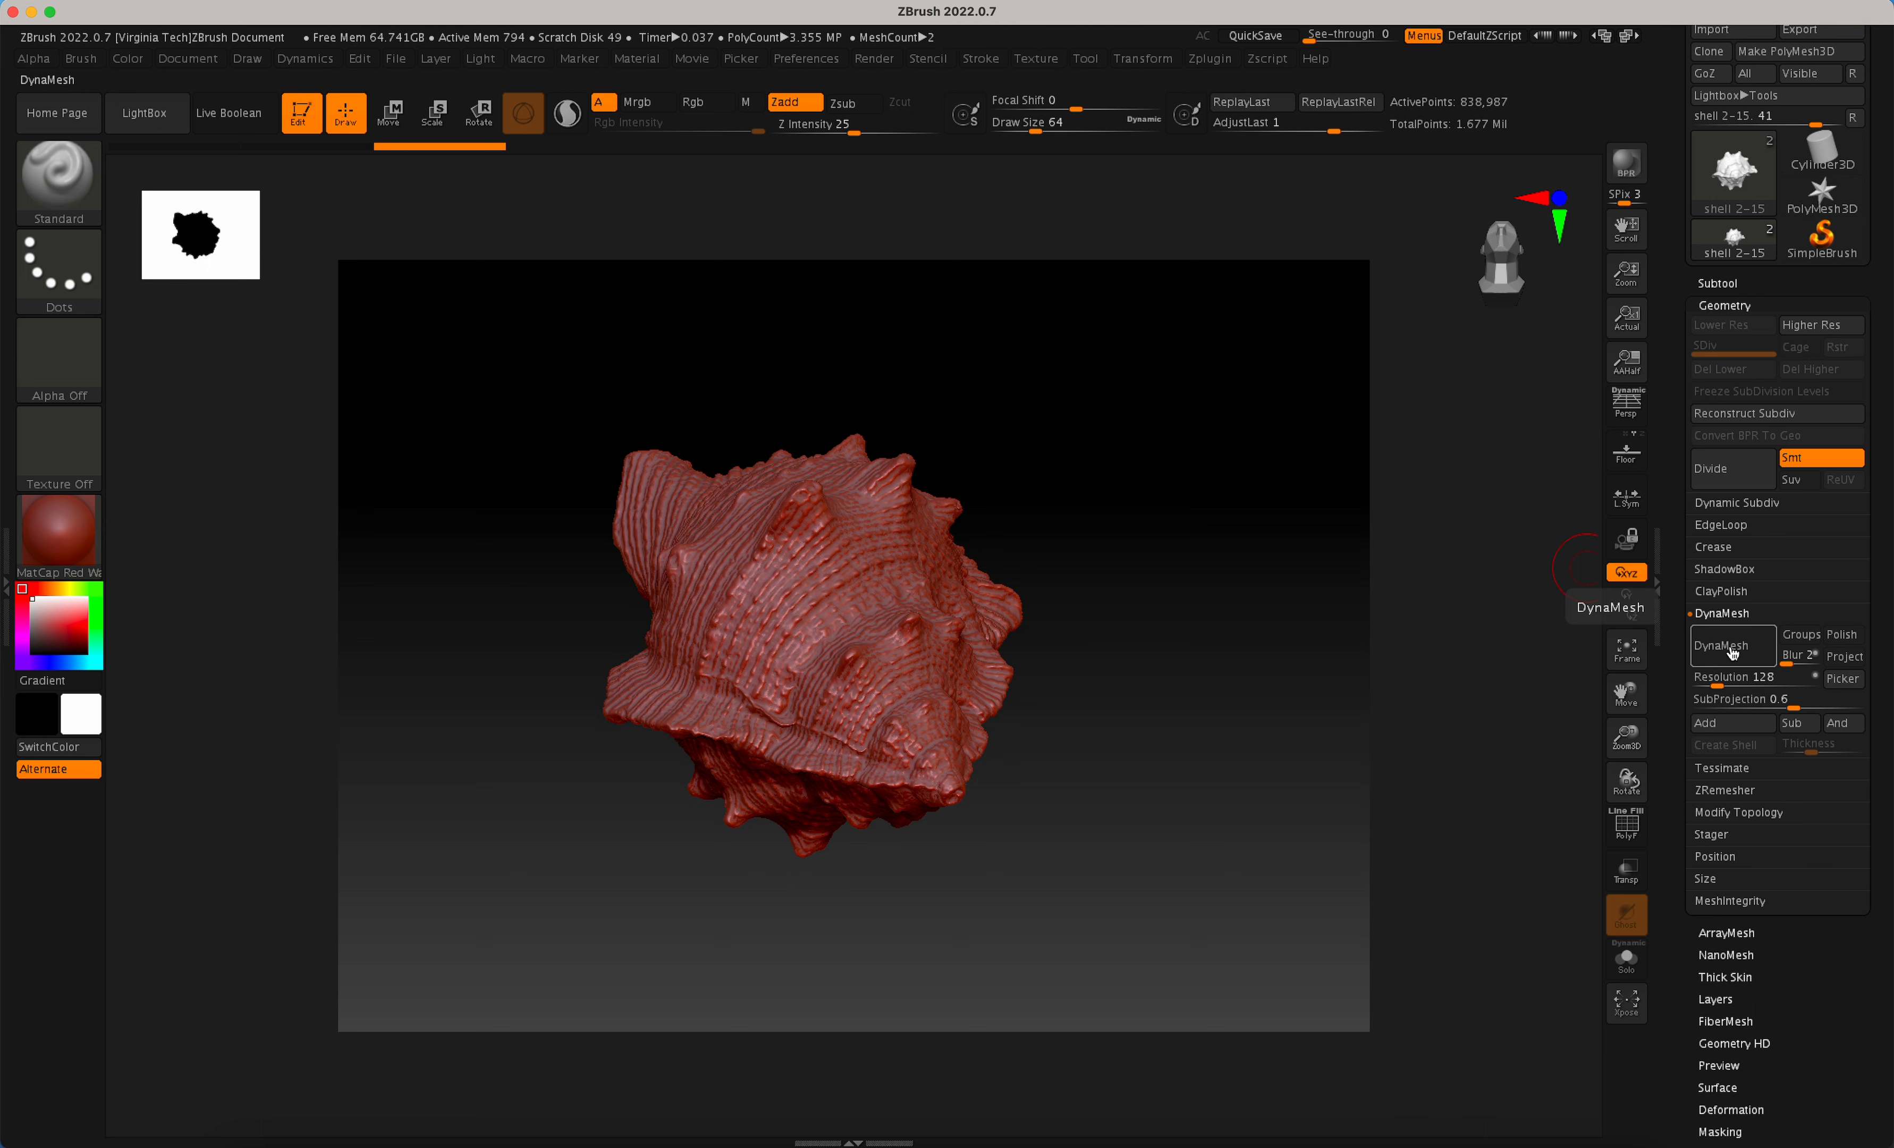
pyautogui.click(1733, 652)
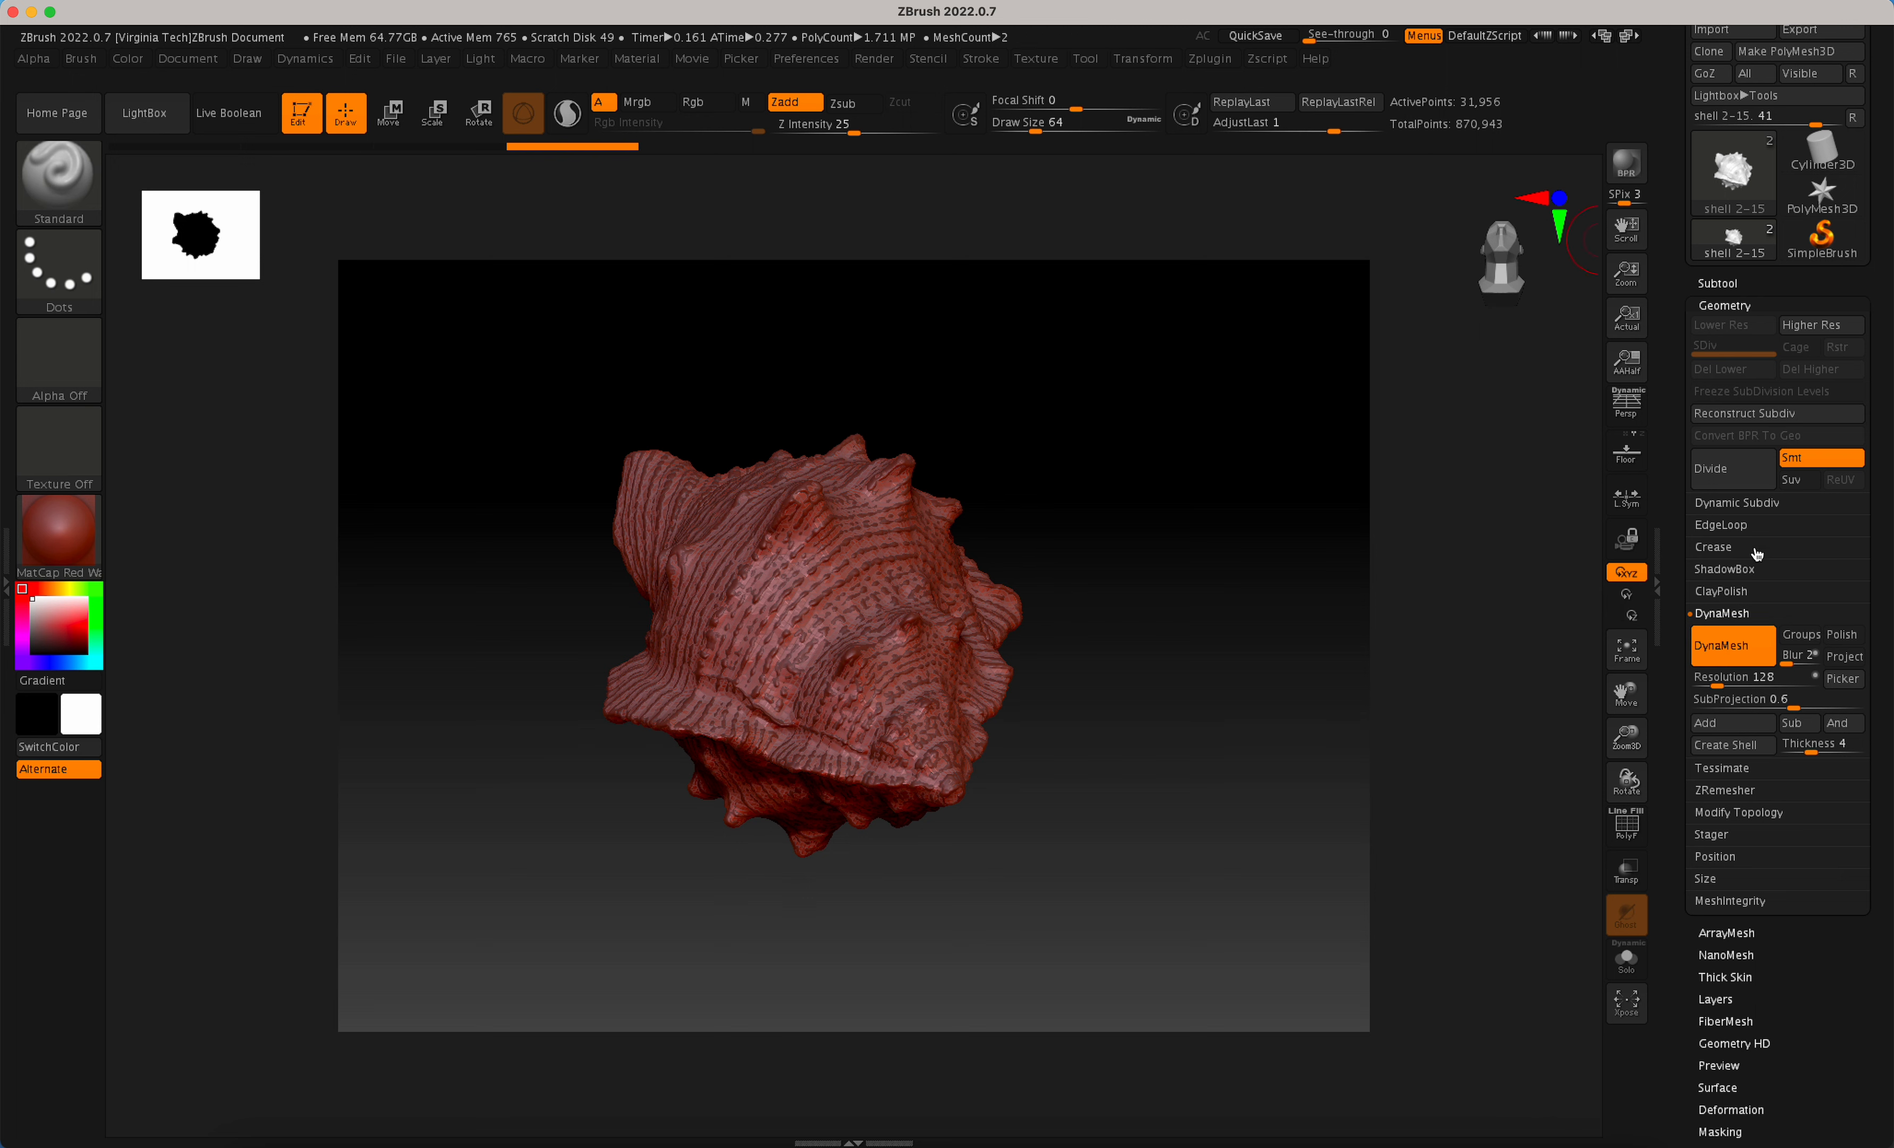
pyautogui.click(1741, 654)
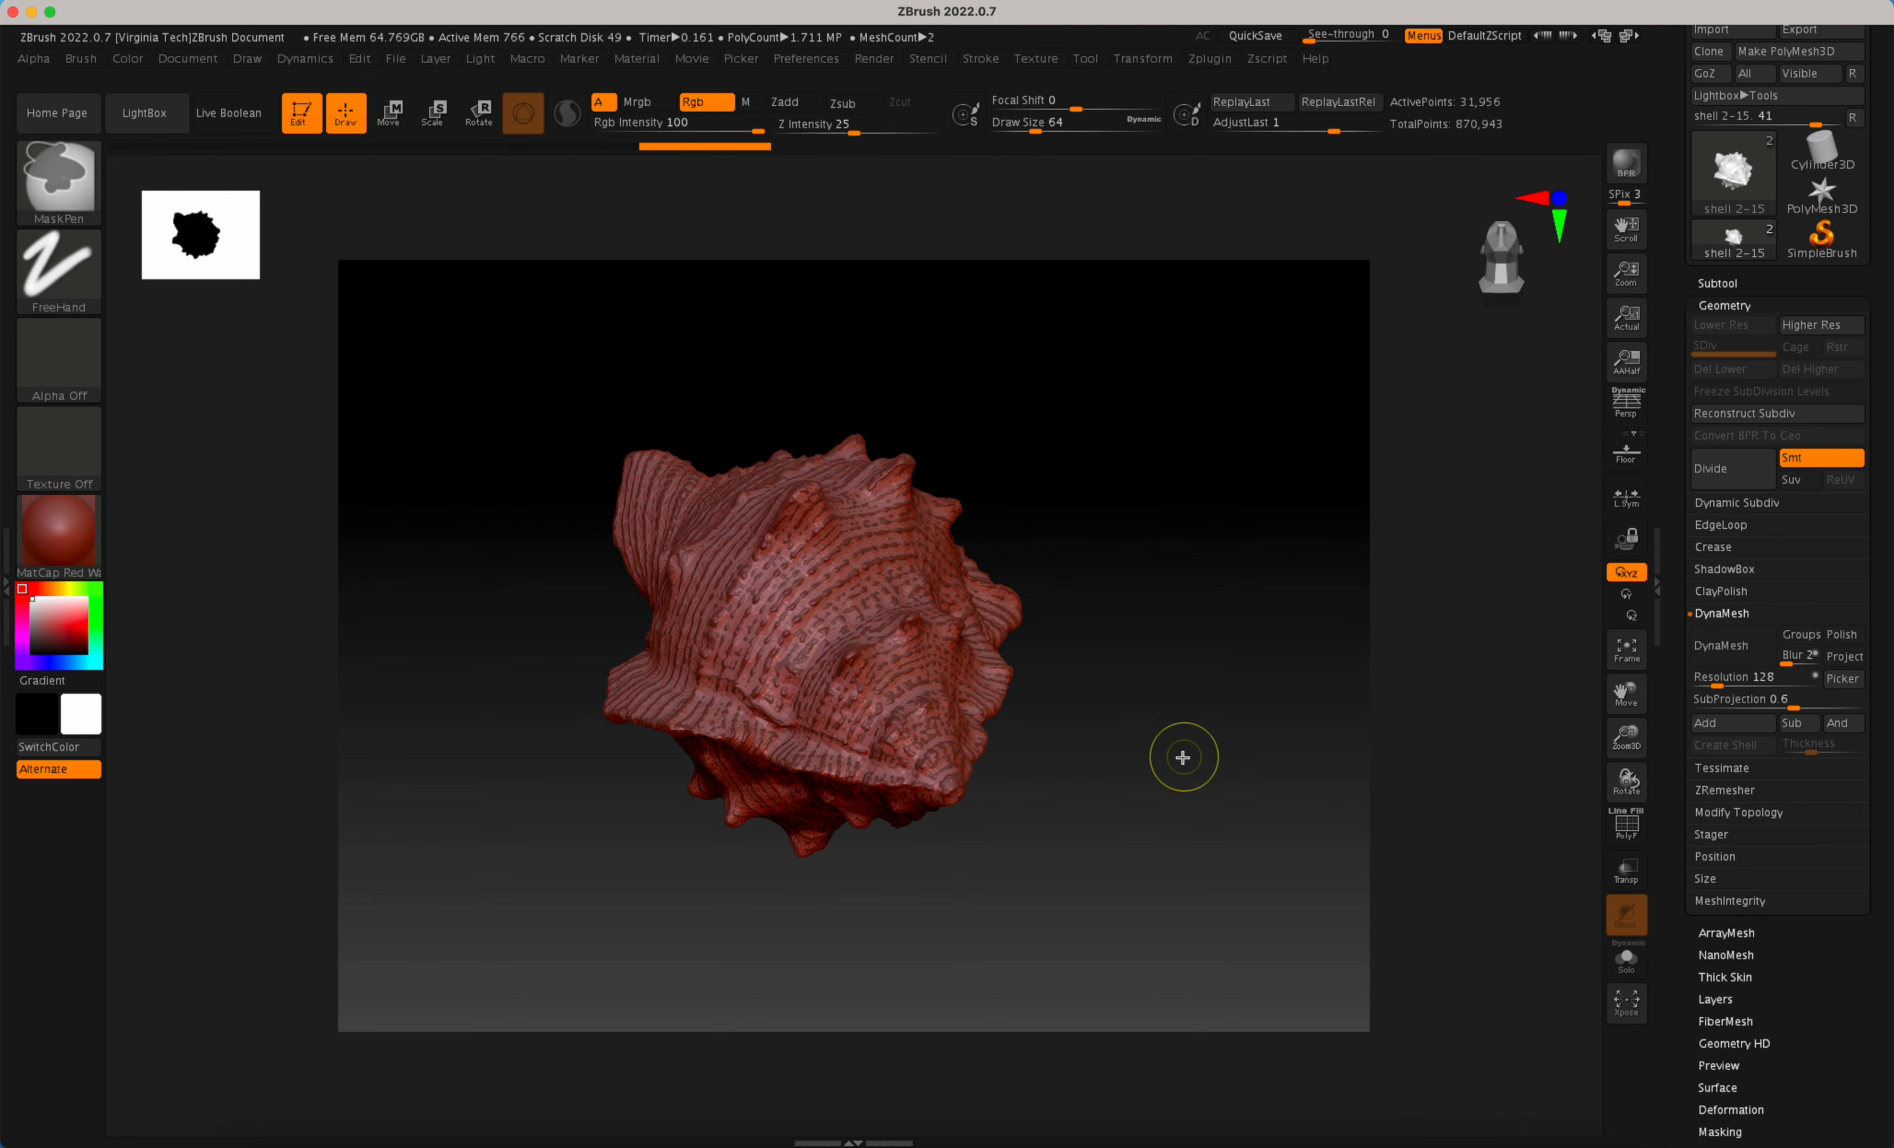
# Switch to Word to check the workflow notes, return to ZBrush, hide the shell 2-16 subtool and inspect shell 2-15 alone.
pyautogui.press('super+Tab')
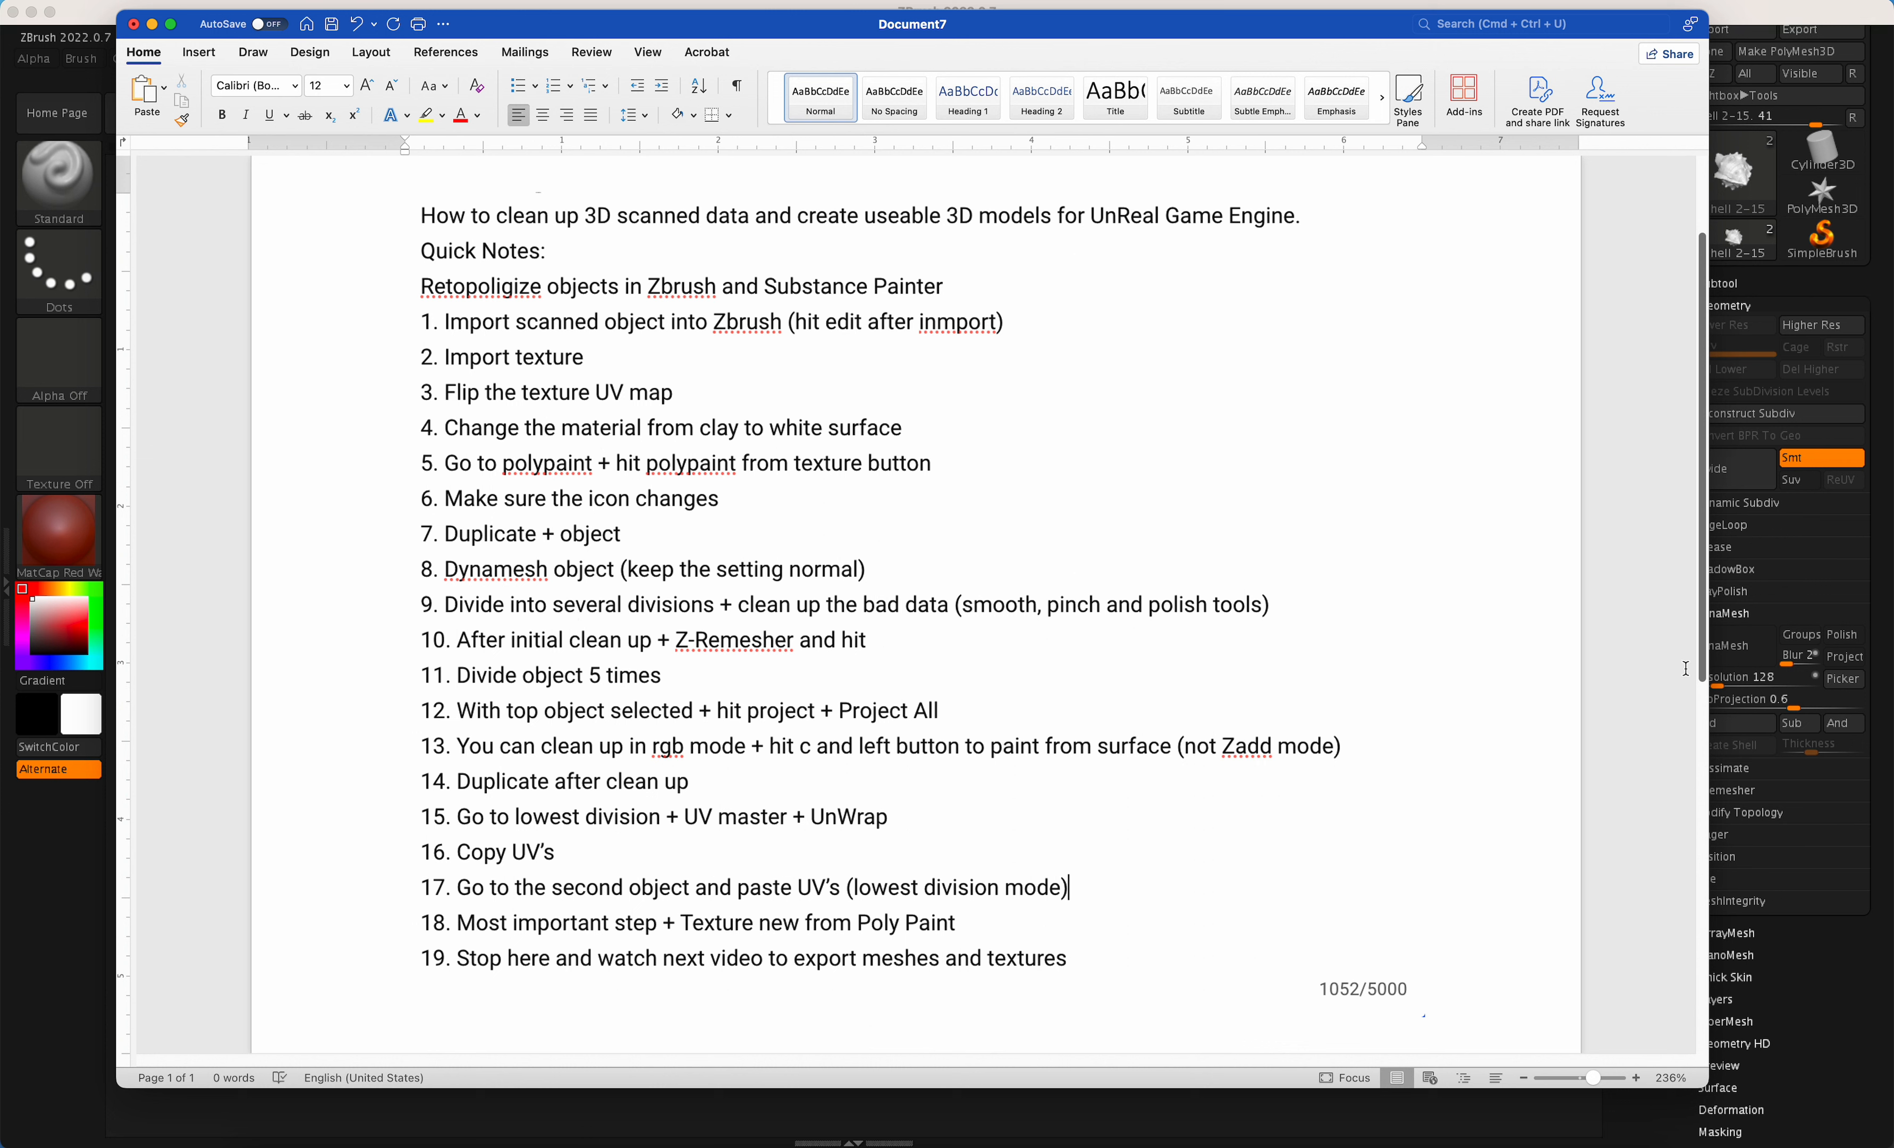
pyautogui.click(1887, 592)
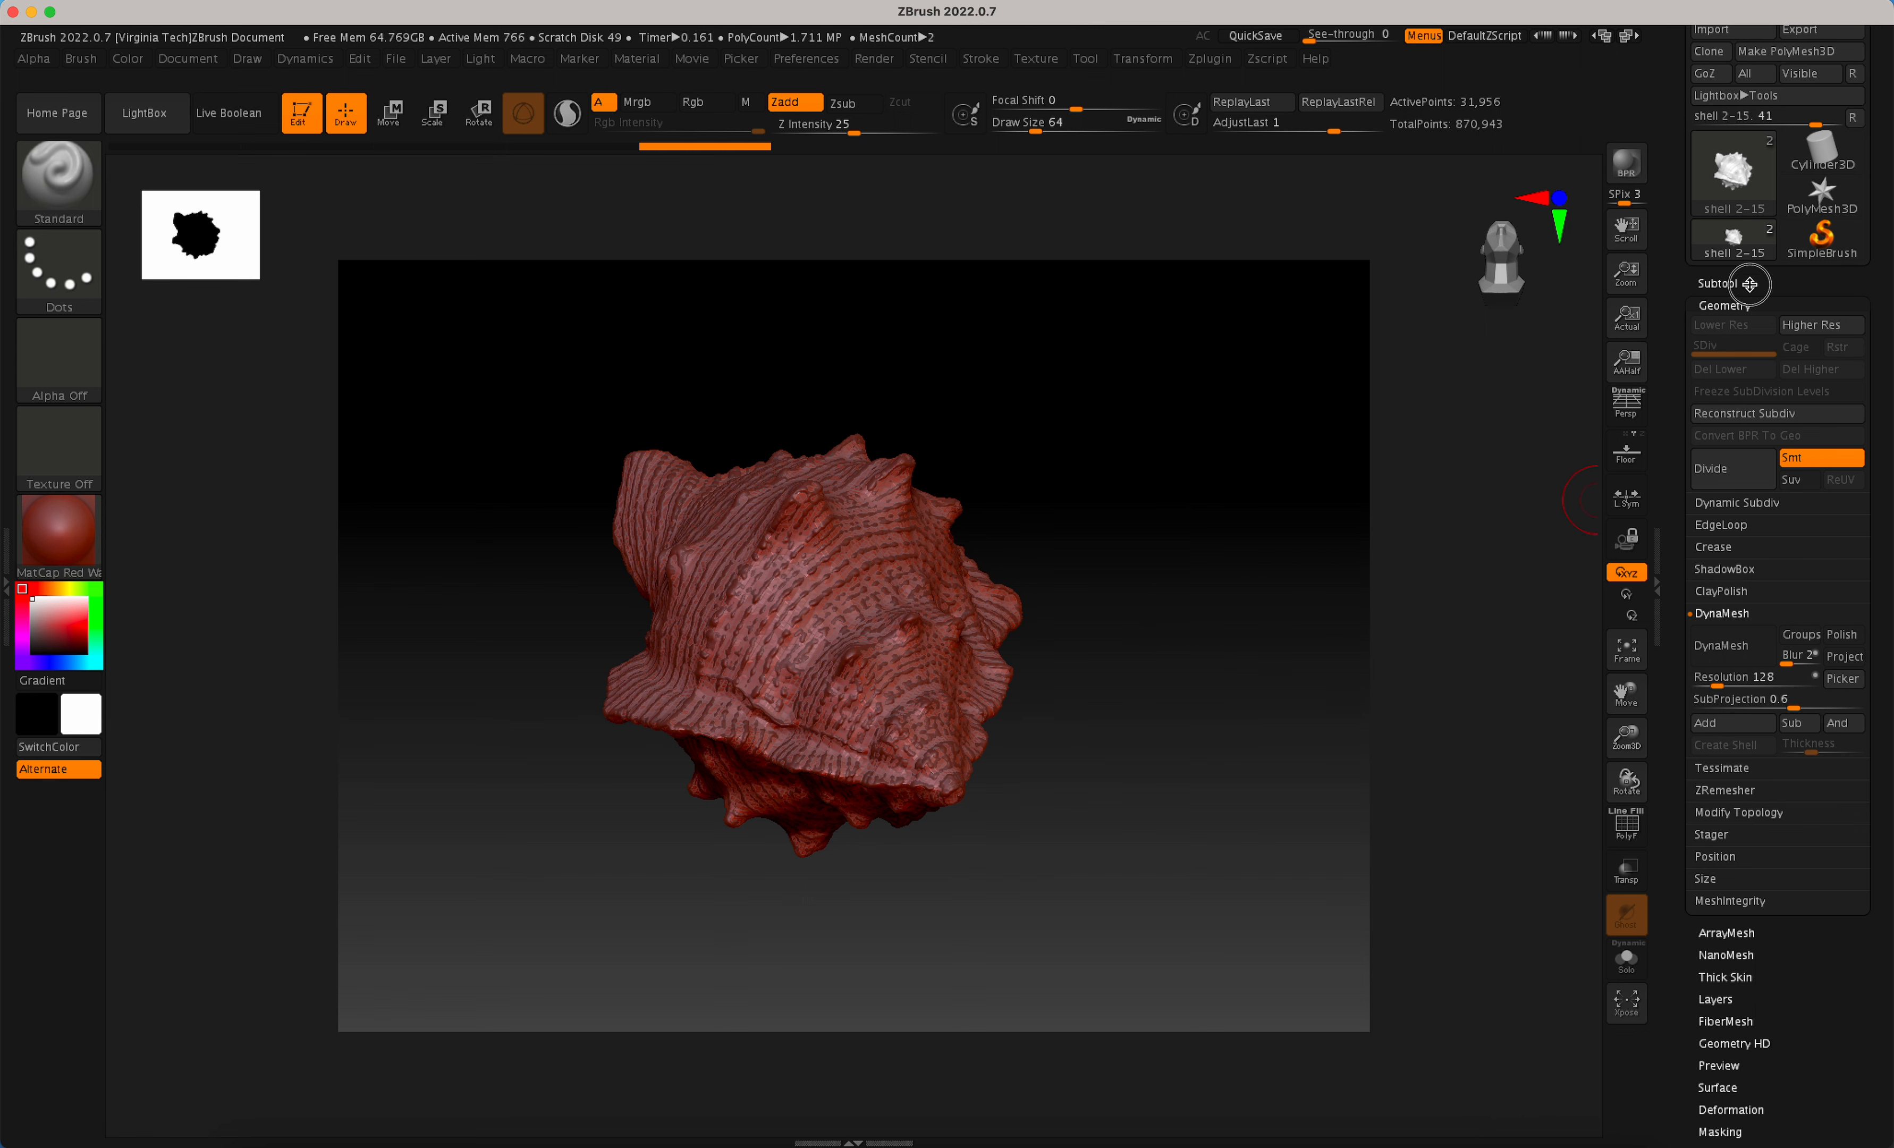
pyautogui.click(1718, 283)
pyautogui.click(1856, 392)
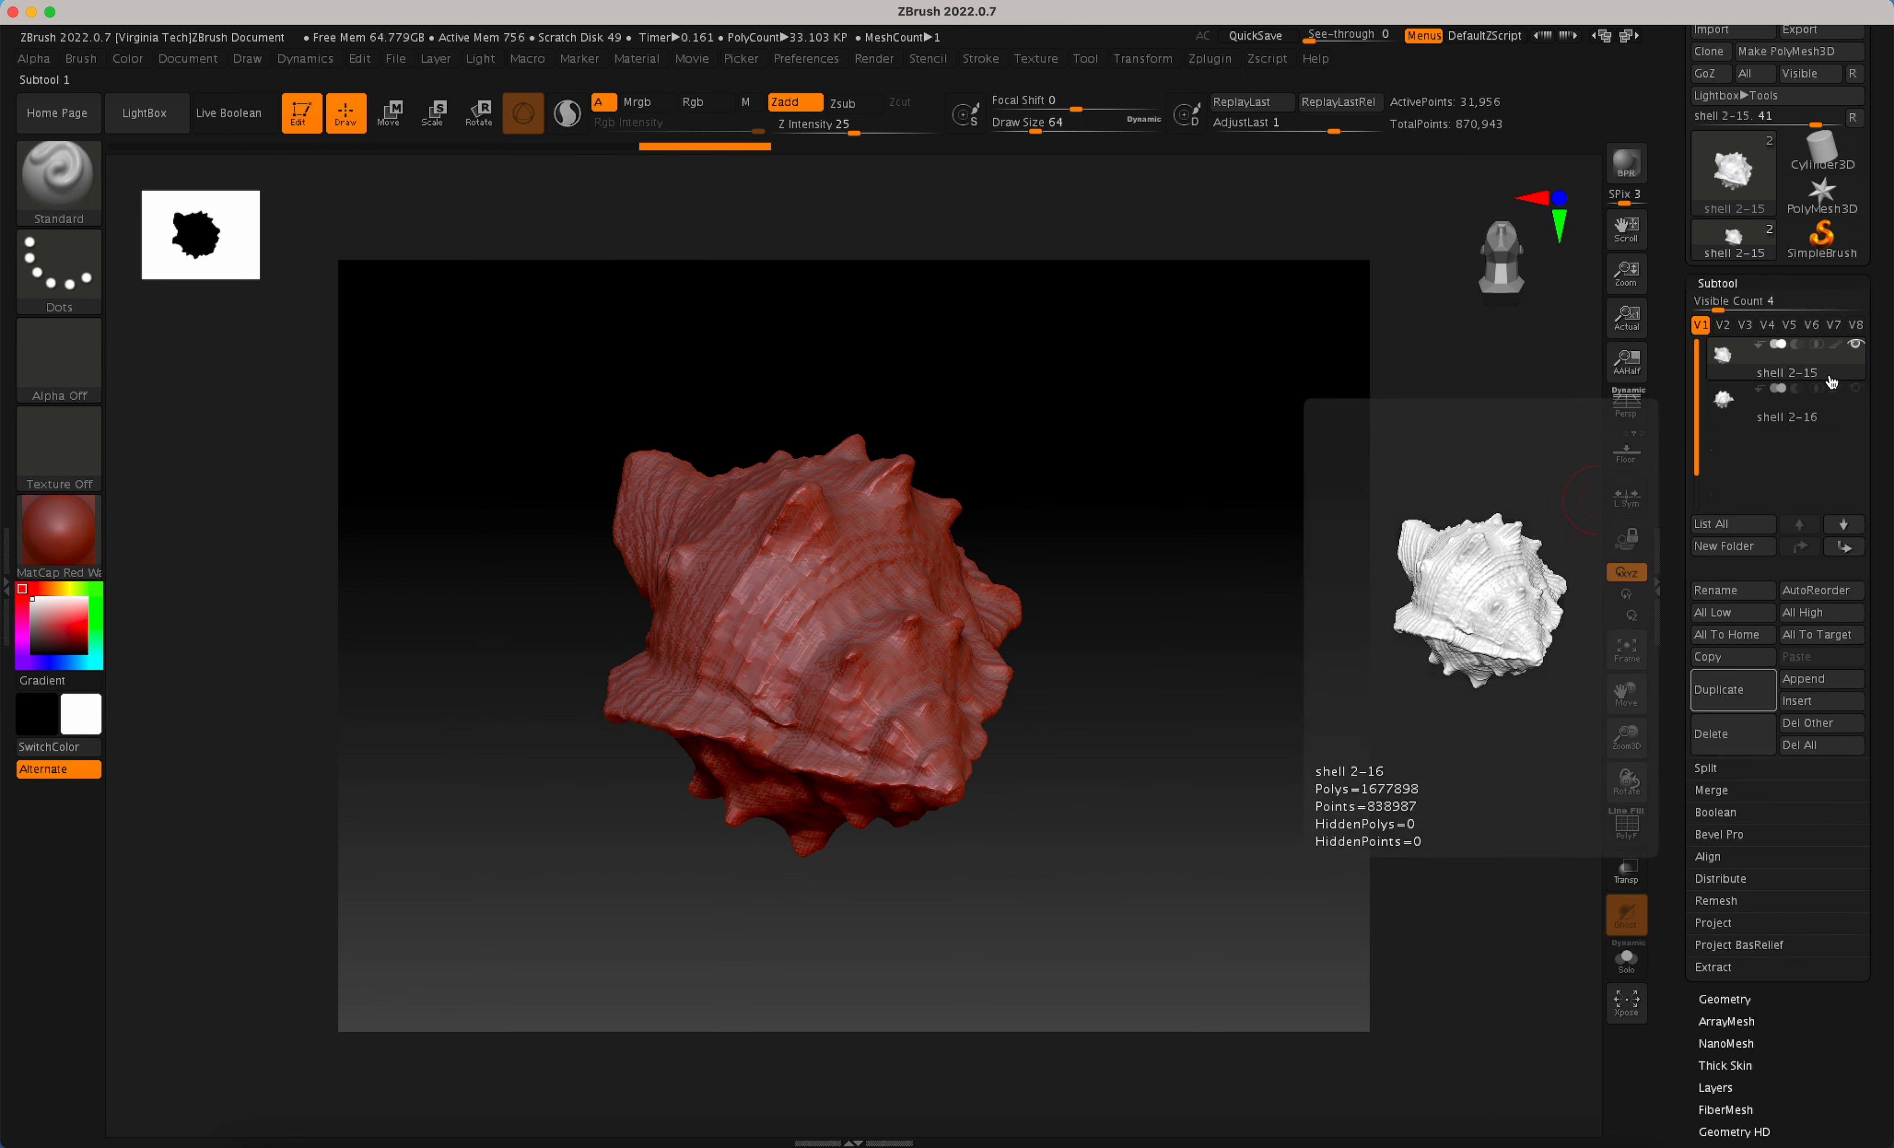
pyautogui.click(1768, 368)
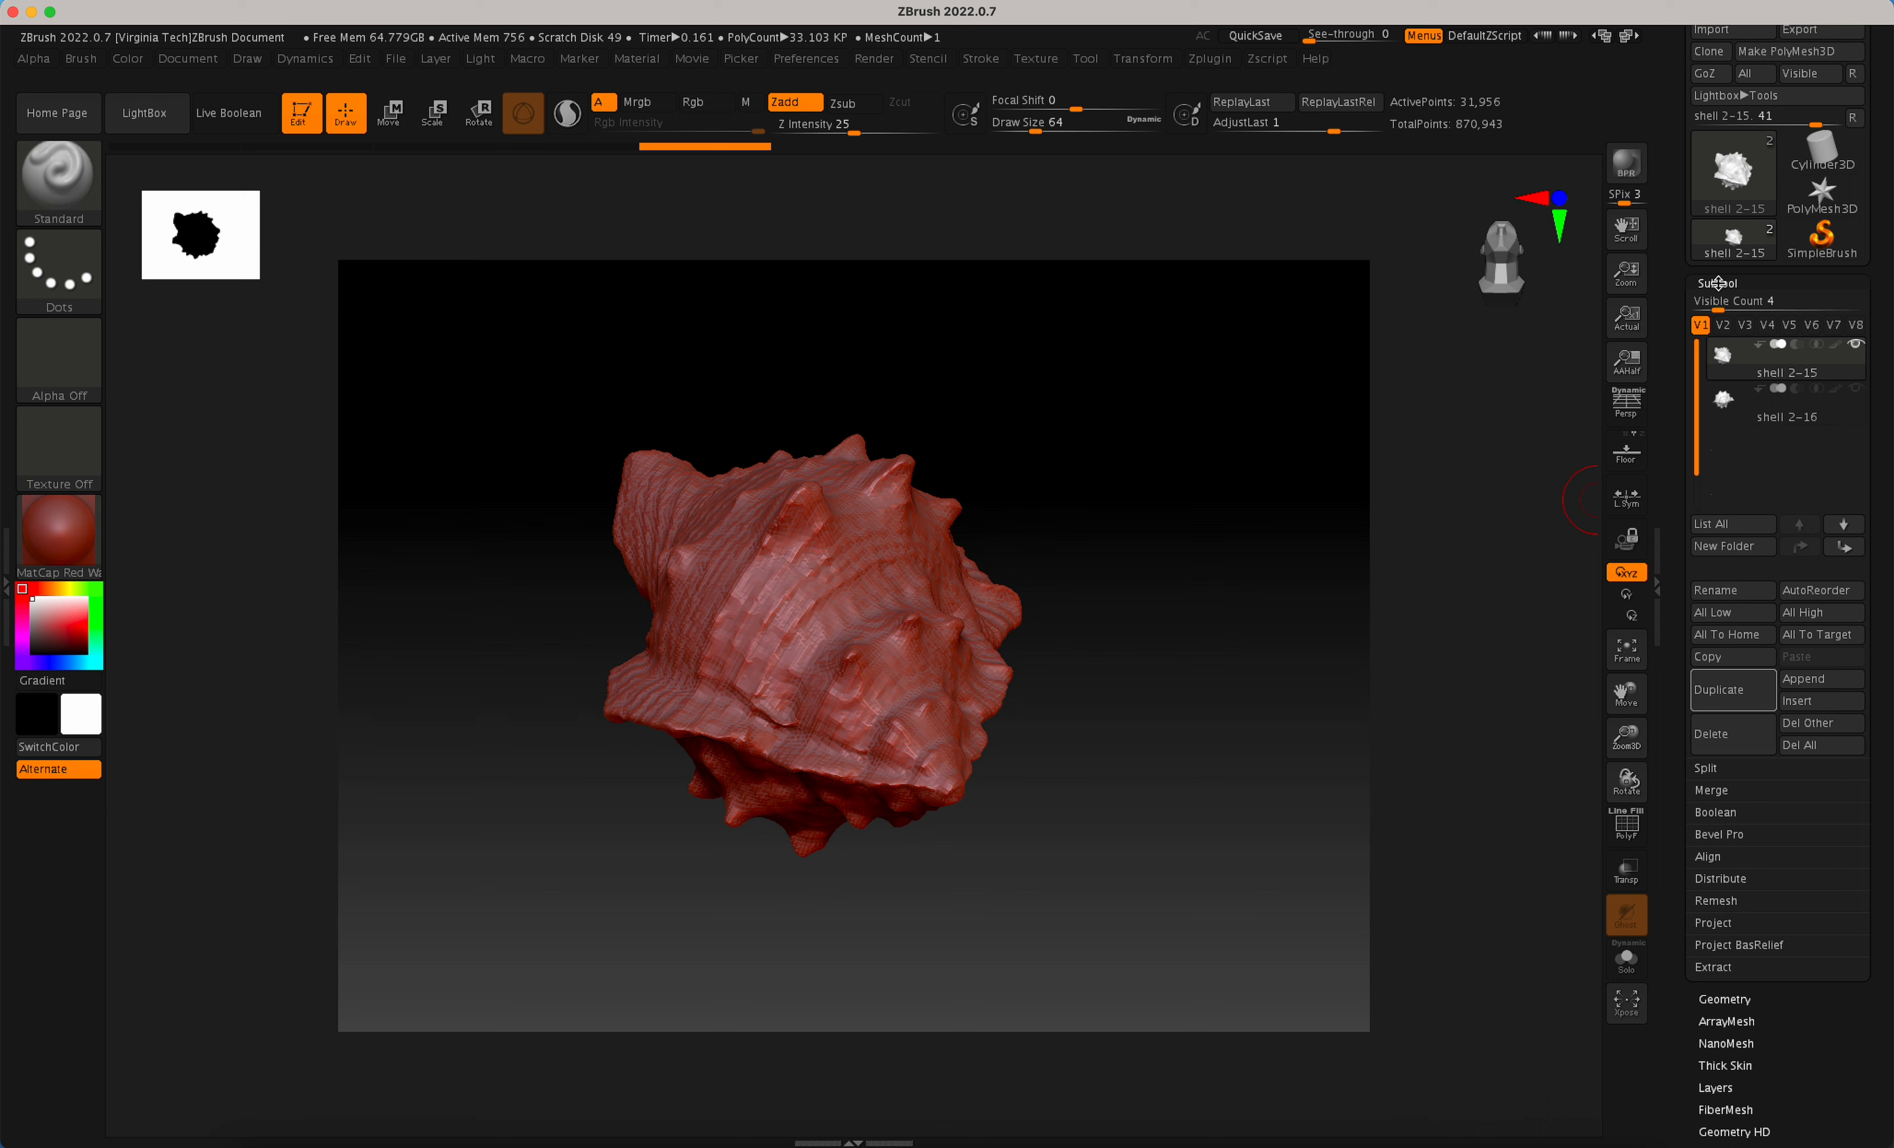
pyautogui.moveTo(1217, 735); pyautogui.dragTo(1167, 365)
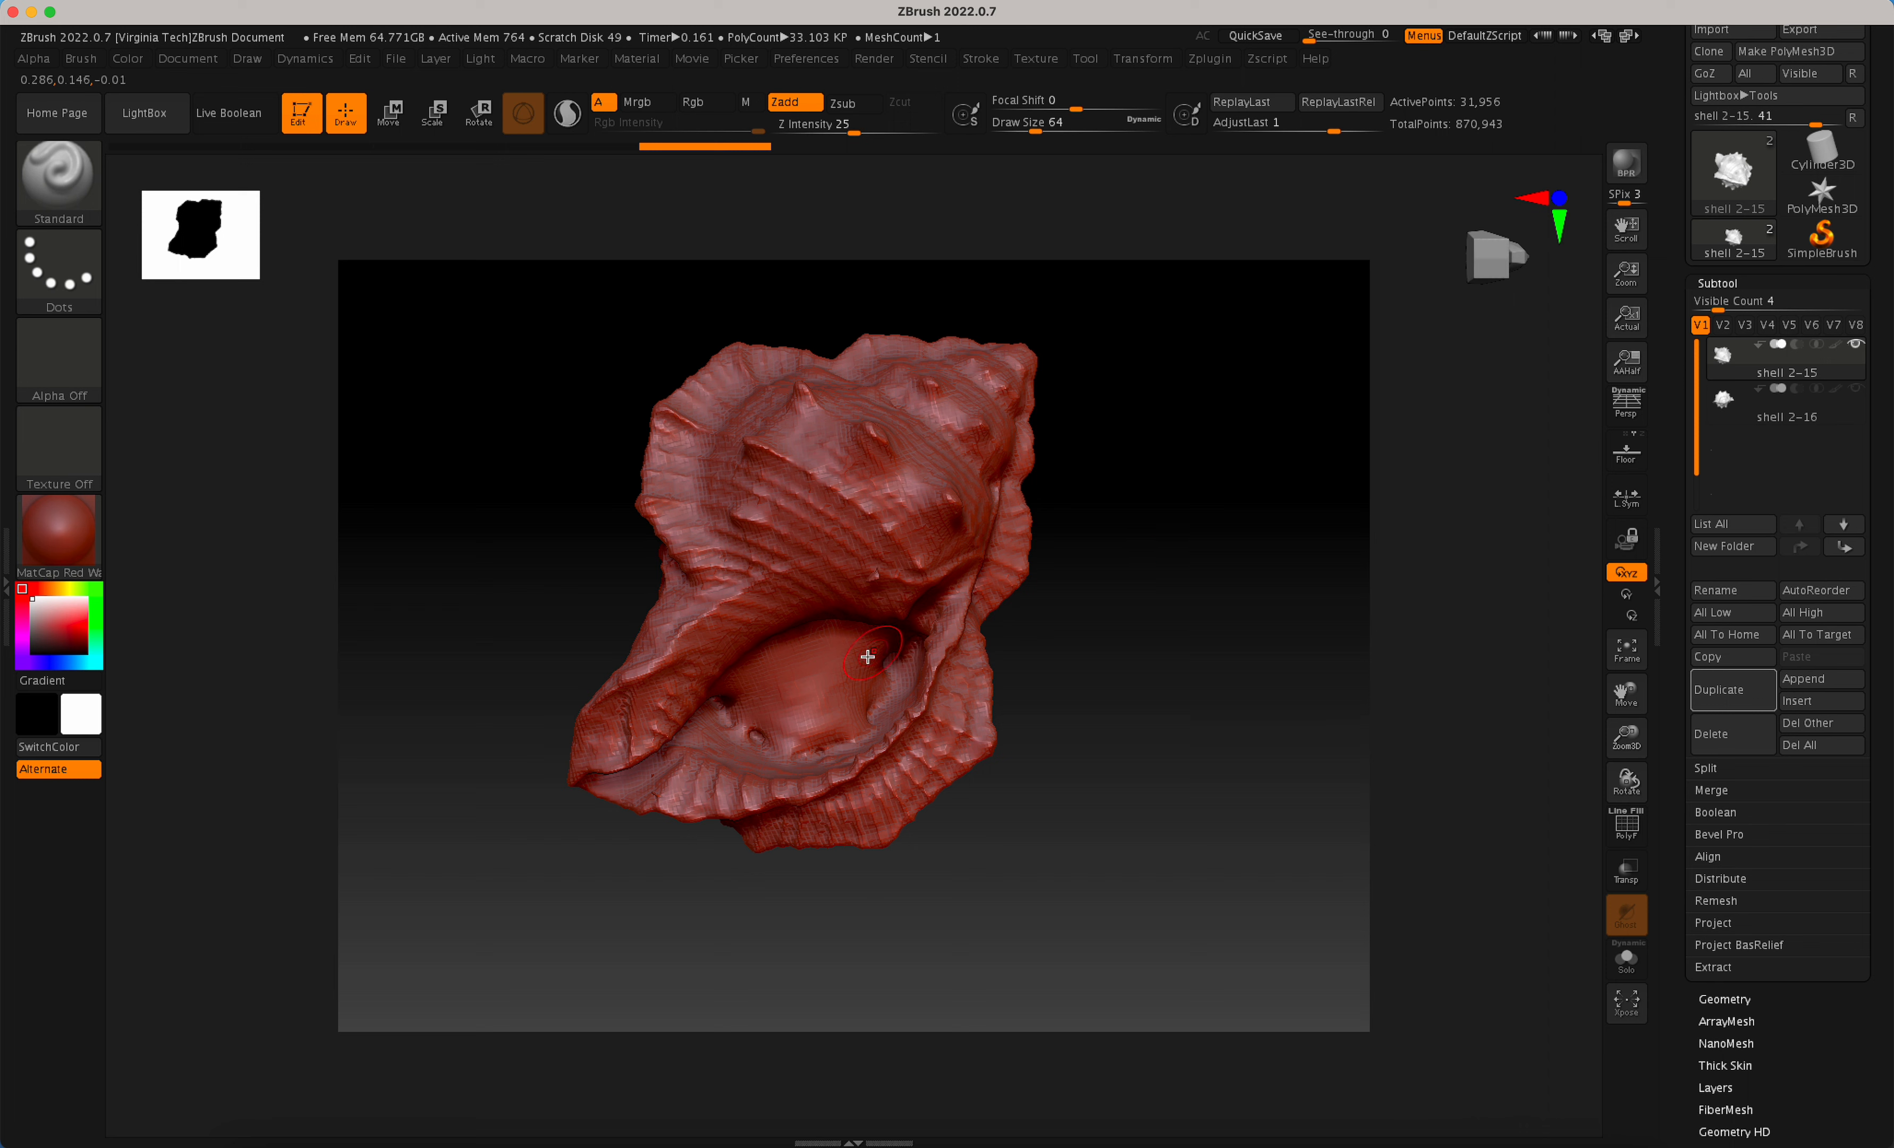
pyautogui.moveTo(1112, 516); pyautogui.dragTo(1101, 816)
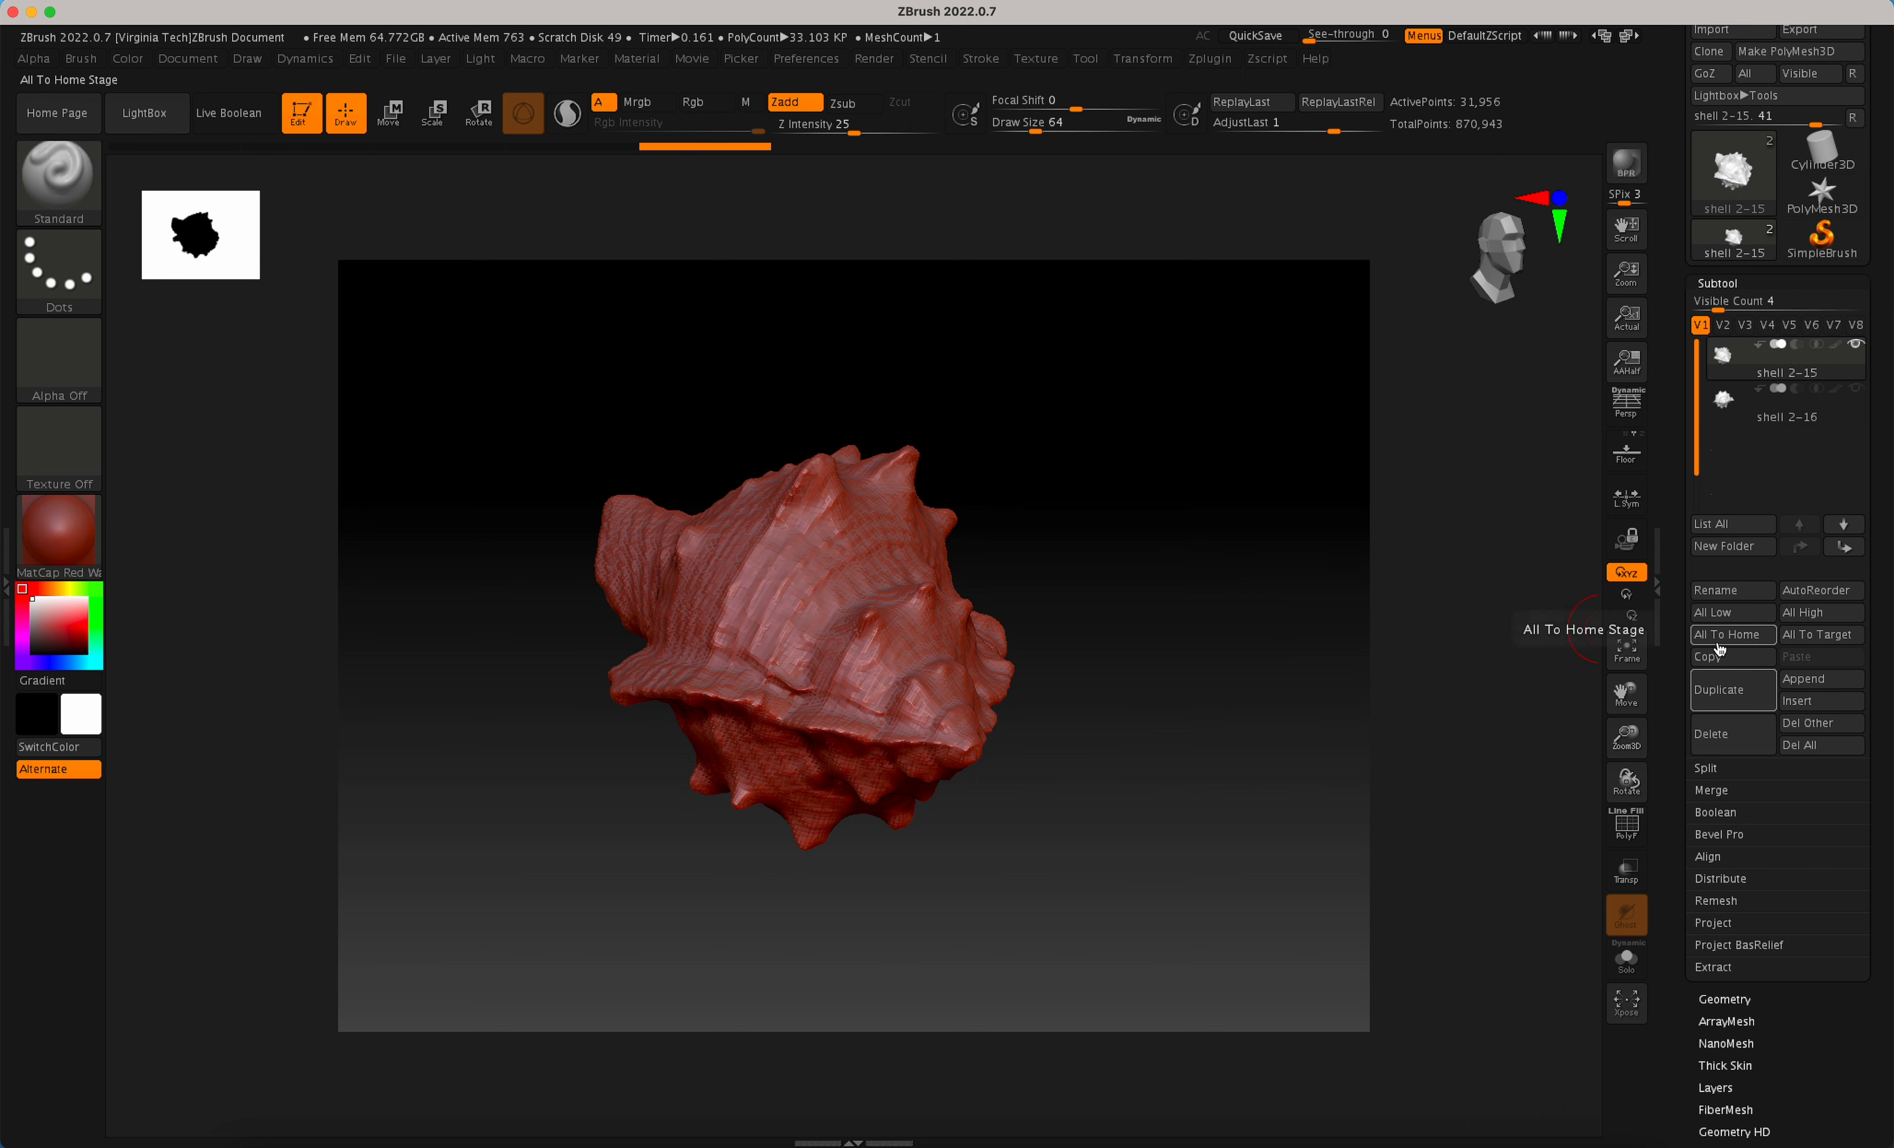
# Divide the shell 2-15 geometry three times to reach subdivision level 4, consulting the notes in Word before the last division.
pyautogui.click(1761, 1000)
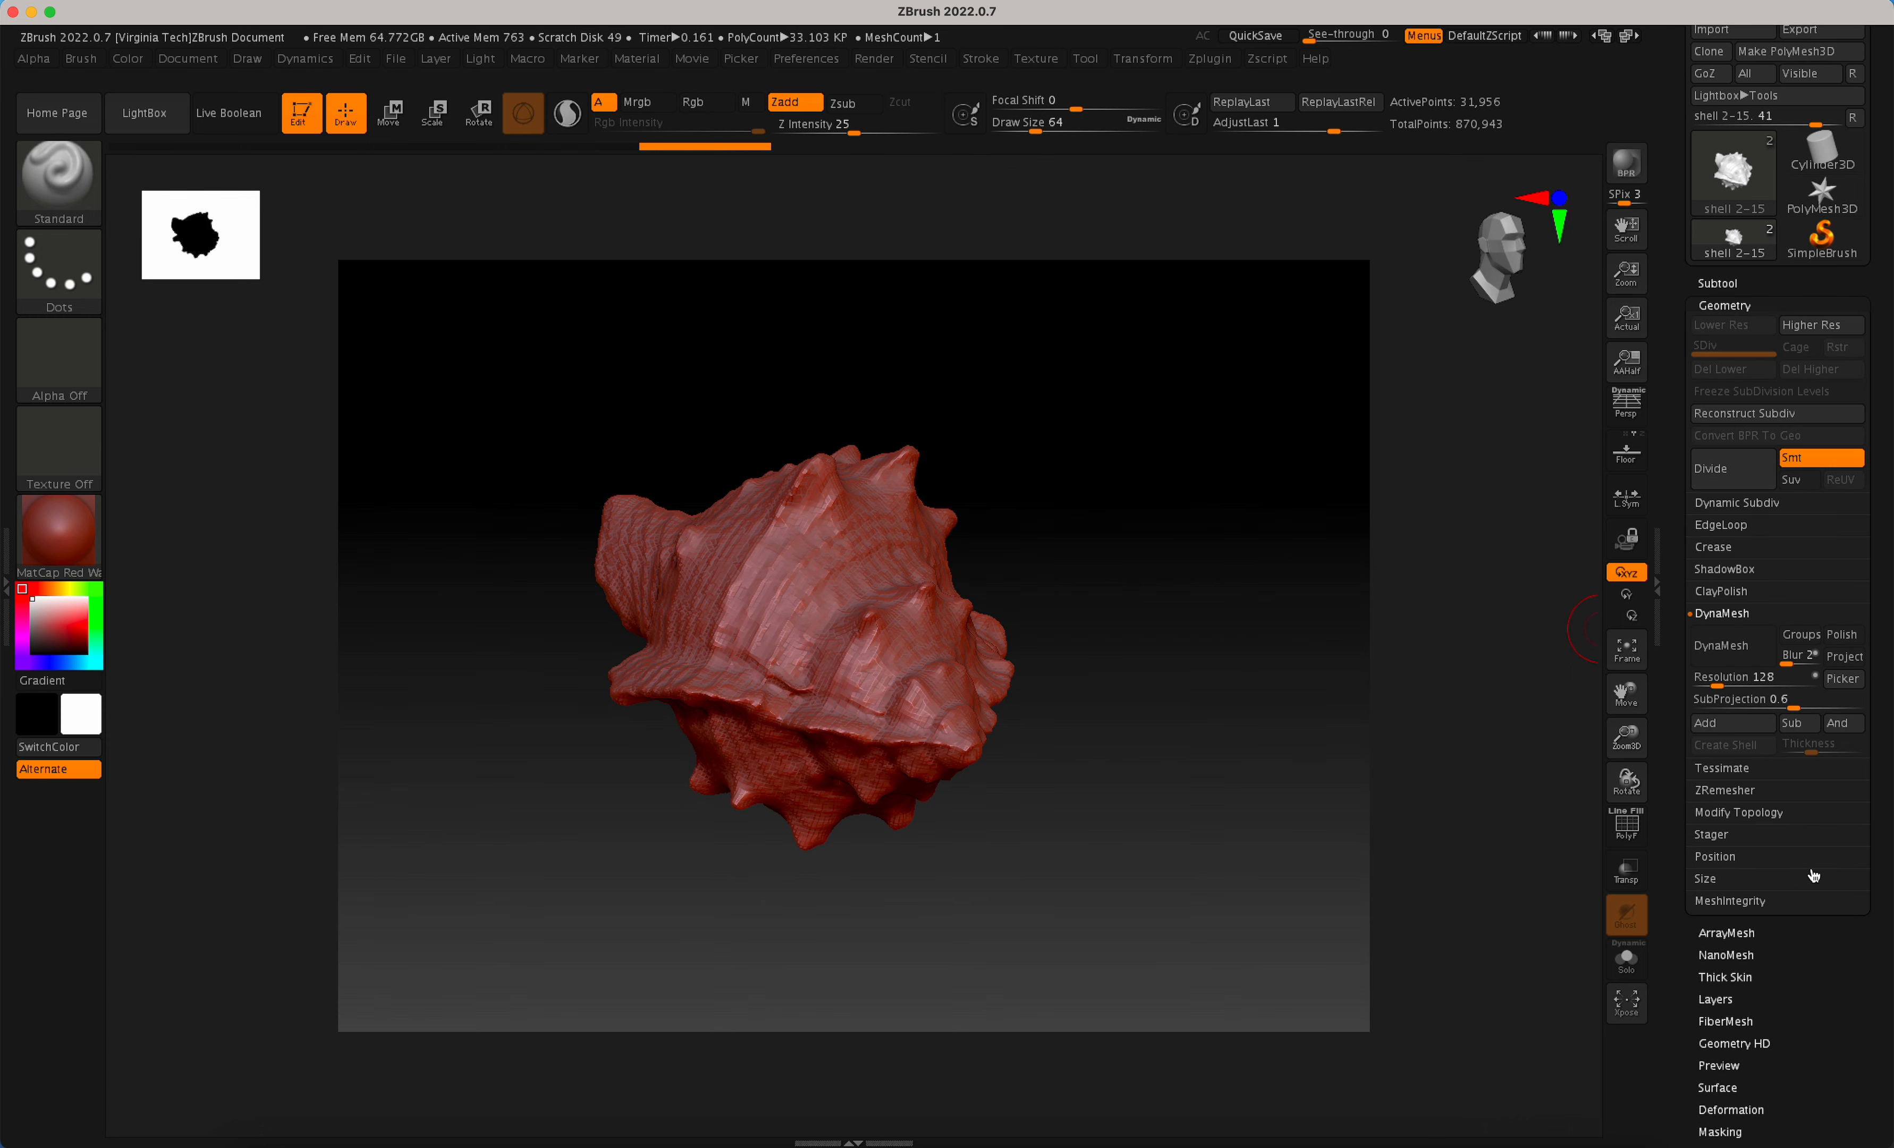
pyautogui.click(1731, 471)
pyautogui.click(1730, 471)
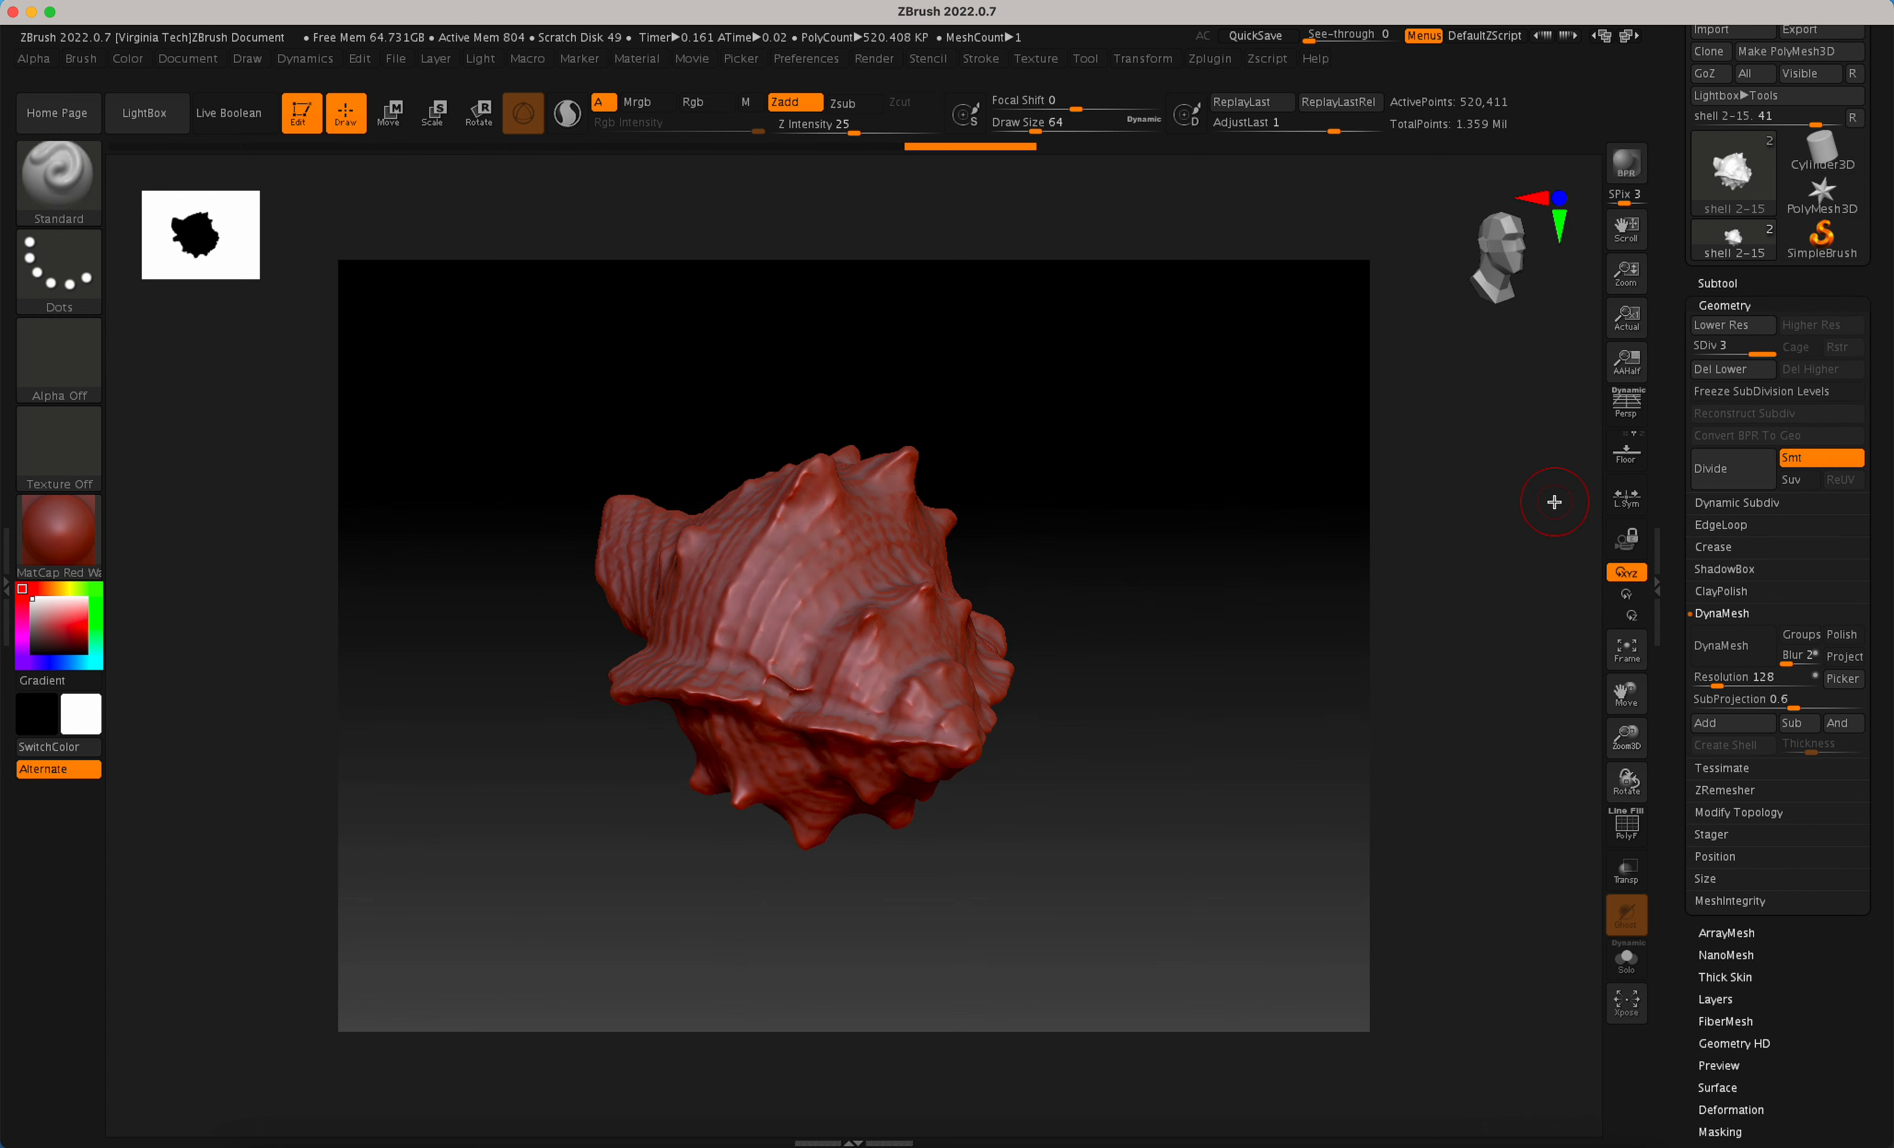
pyautogui.press('super+Tab')
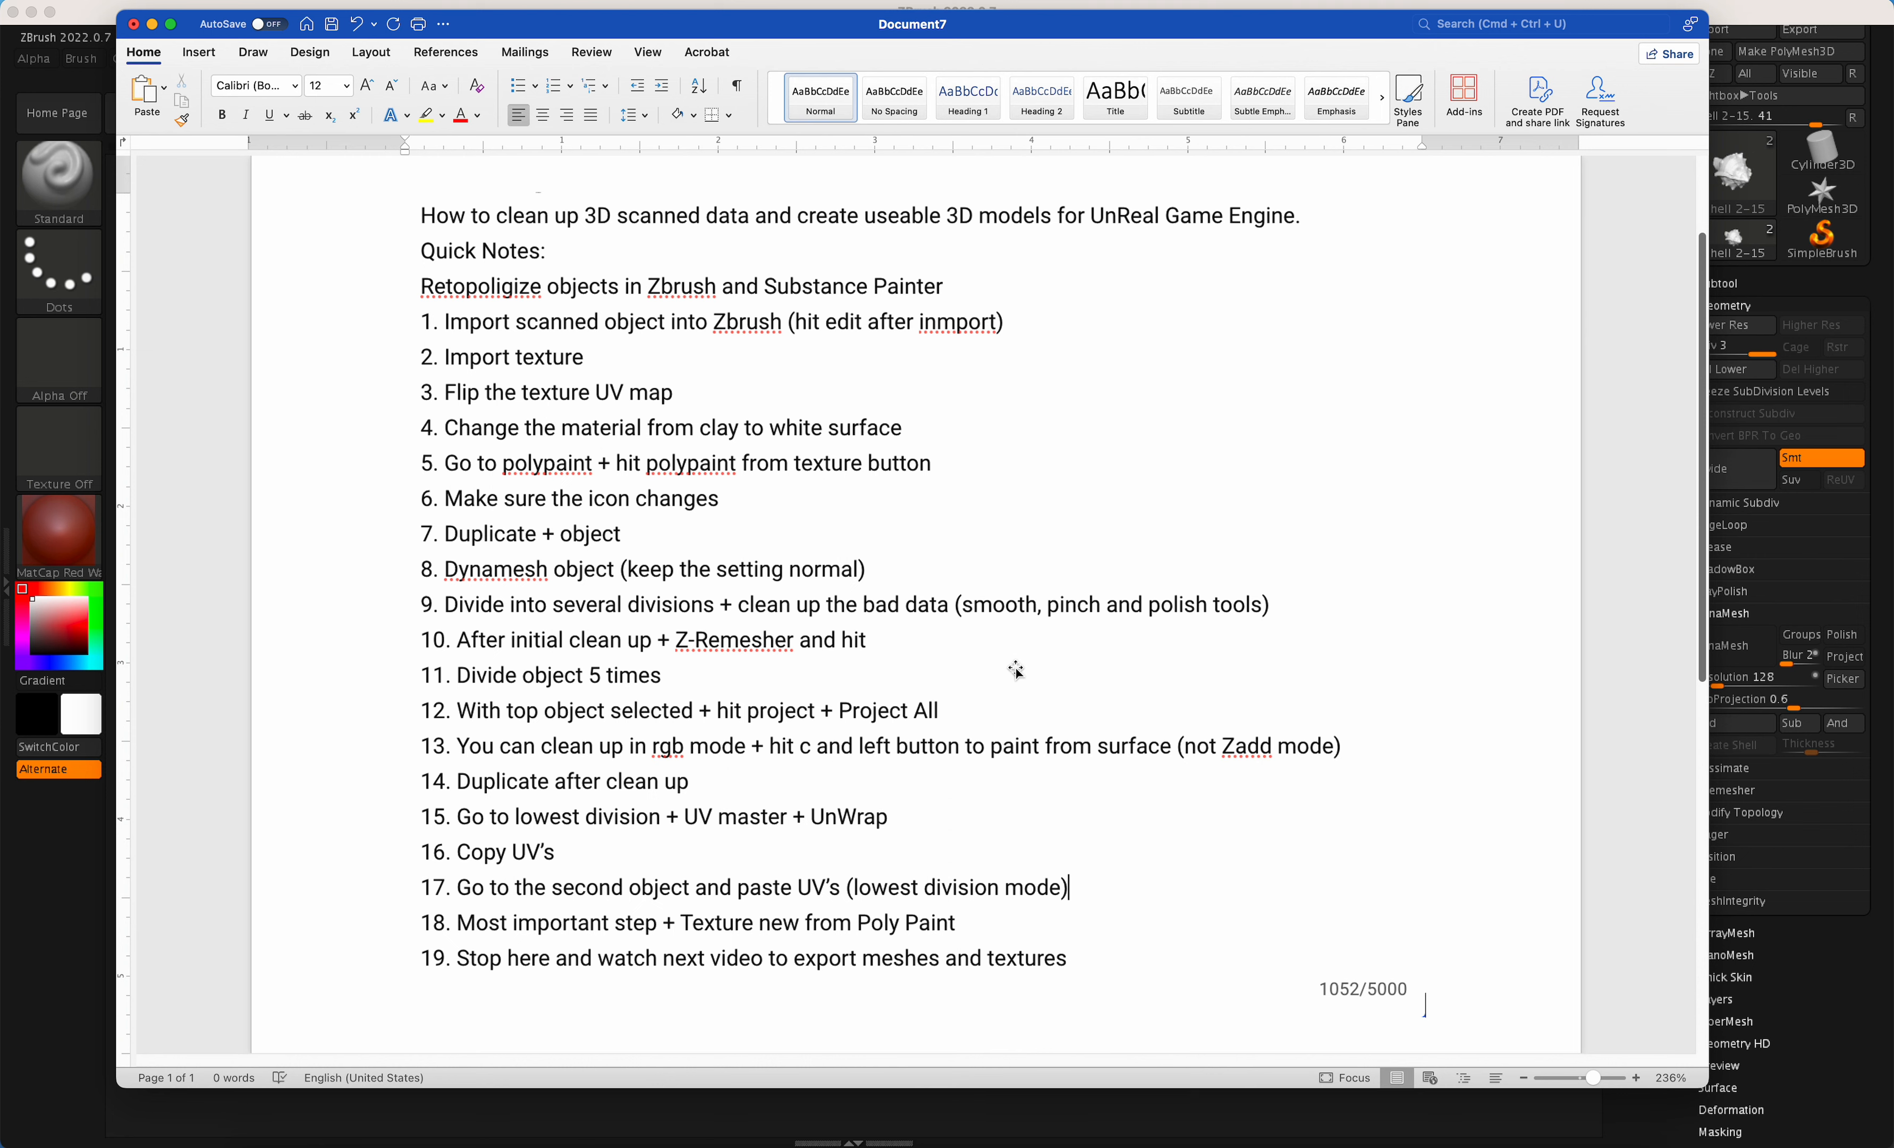
pyautogui.press('super+Tab')
pyautogui.click(1725, 472)
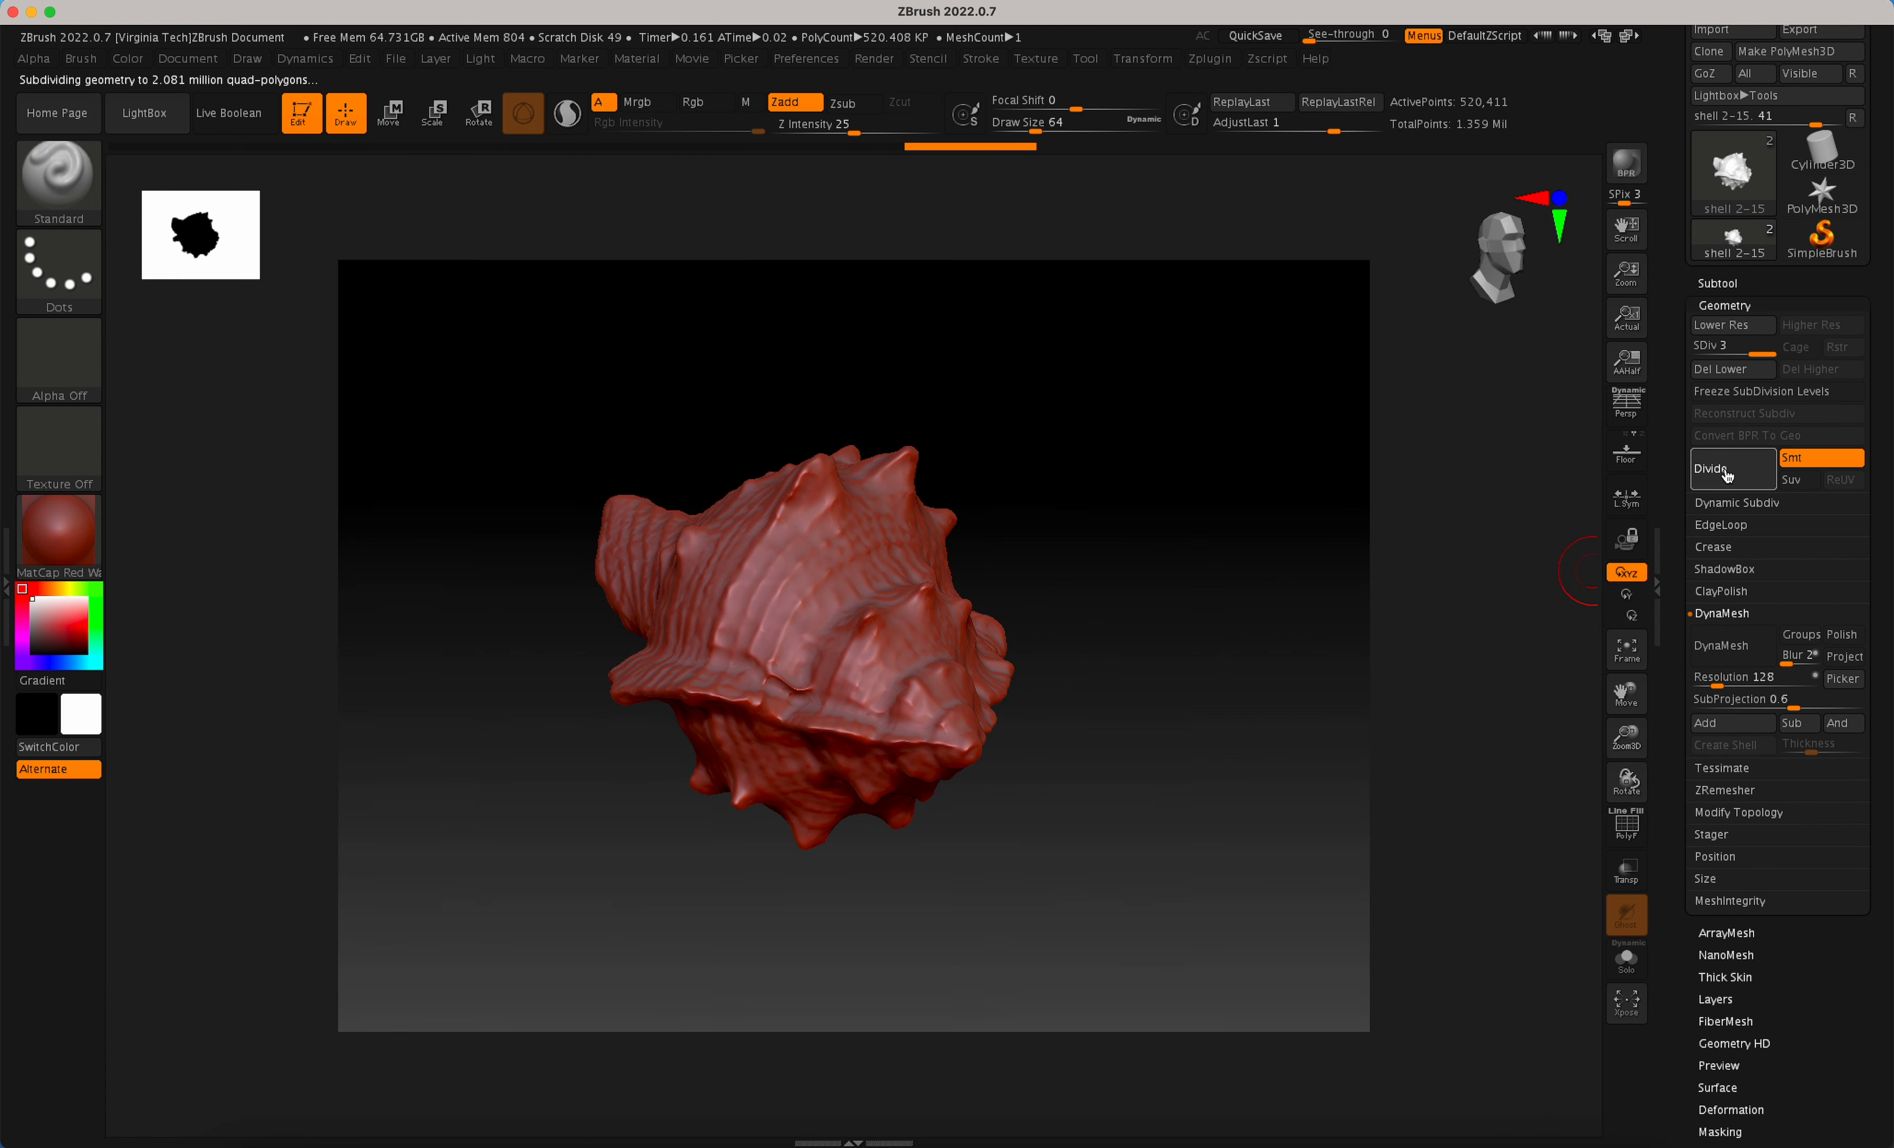
# Set the Standard brush to the FreeHand stroke and smooth the bad scan data inside the shell's opening.
pyautogui.moveTo(1129, 597); pyautogui.dragTo(999, 586)
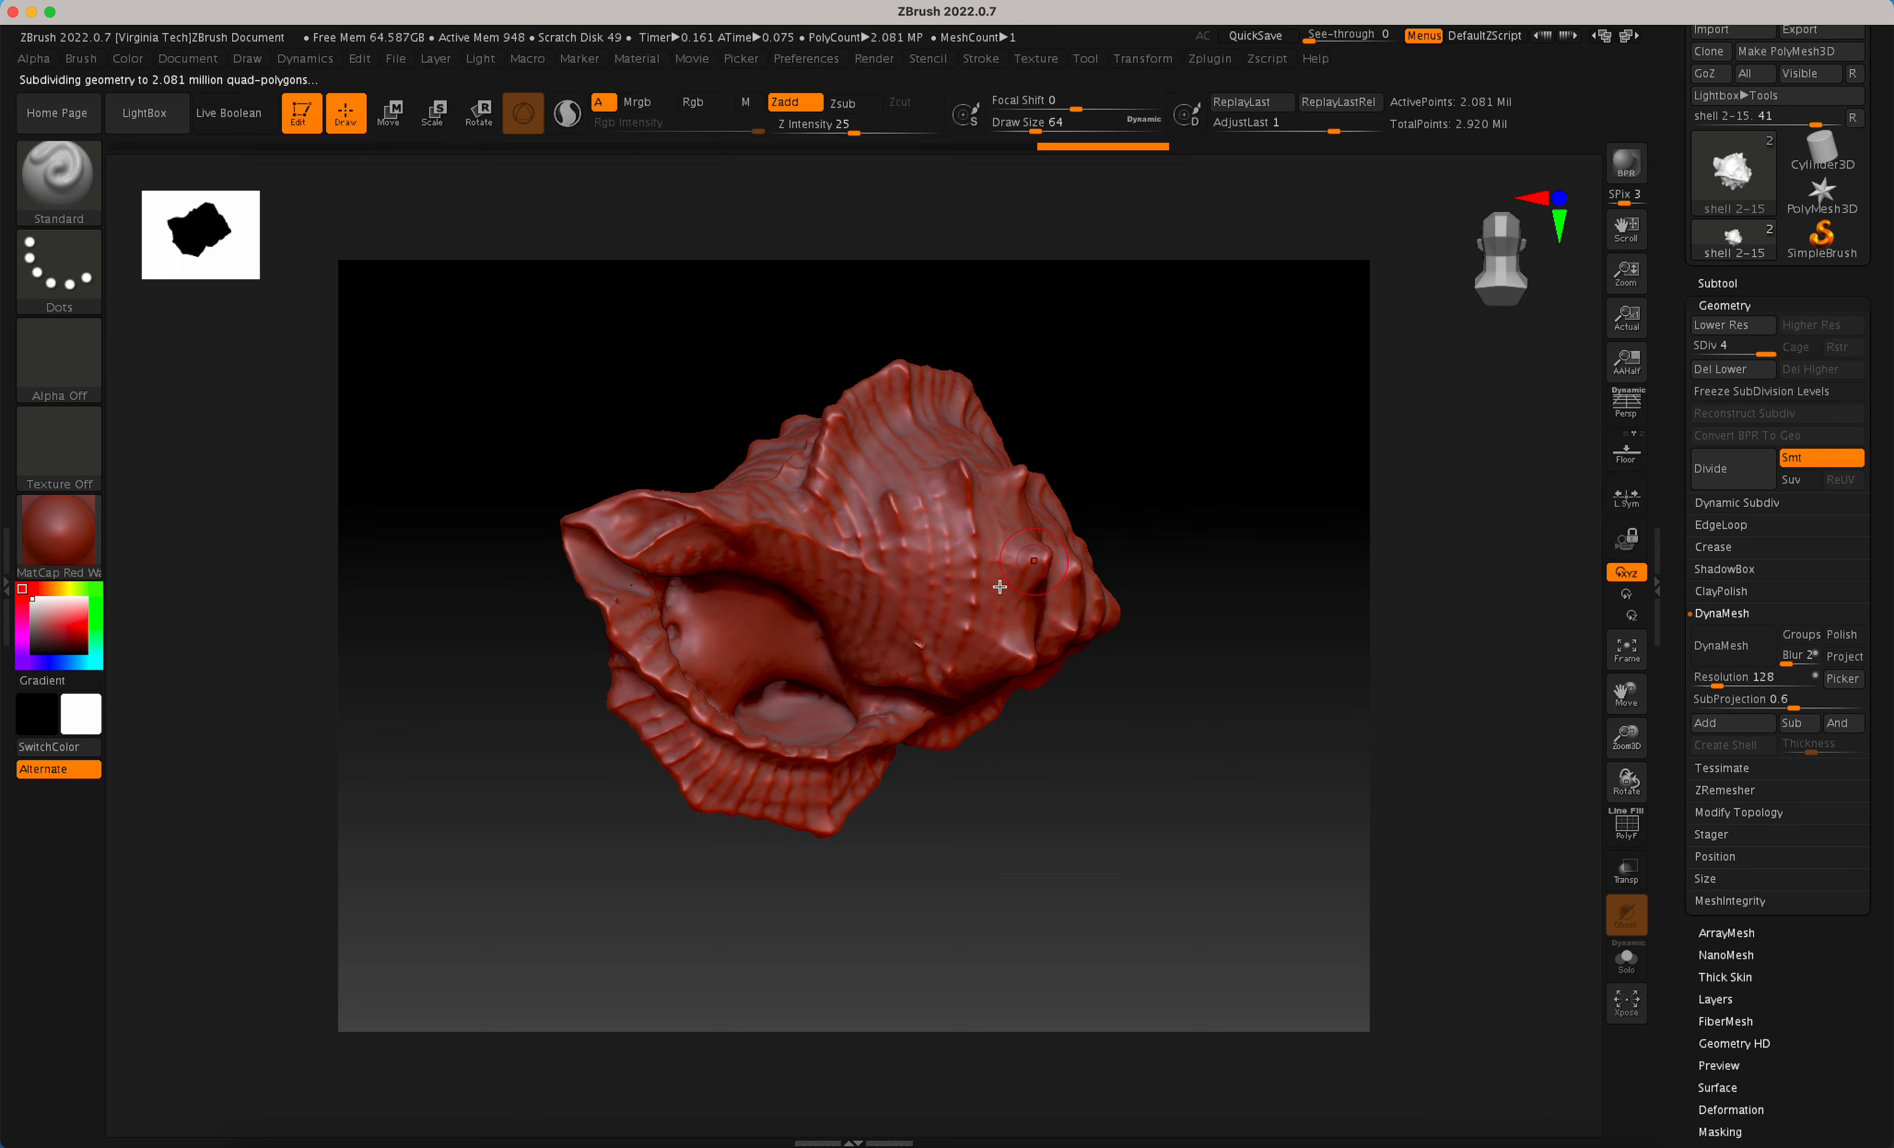
pyautogui.moveTo(1207, 513); pyautogui.dragTo(1158, 515)
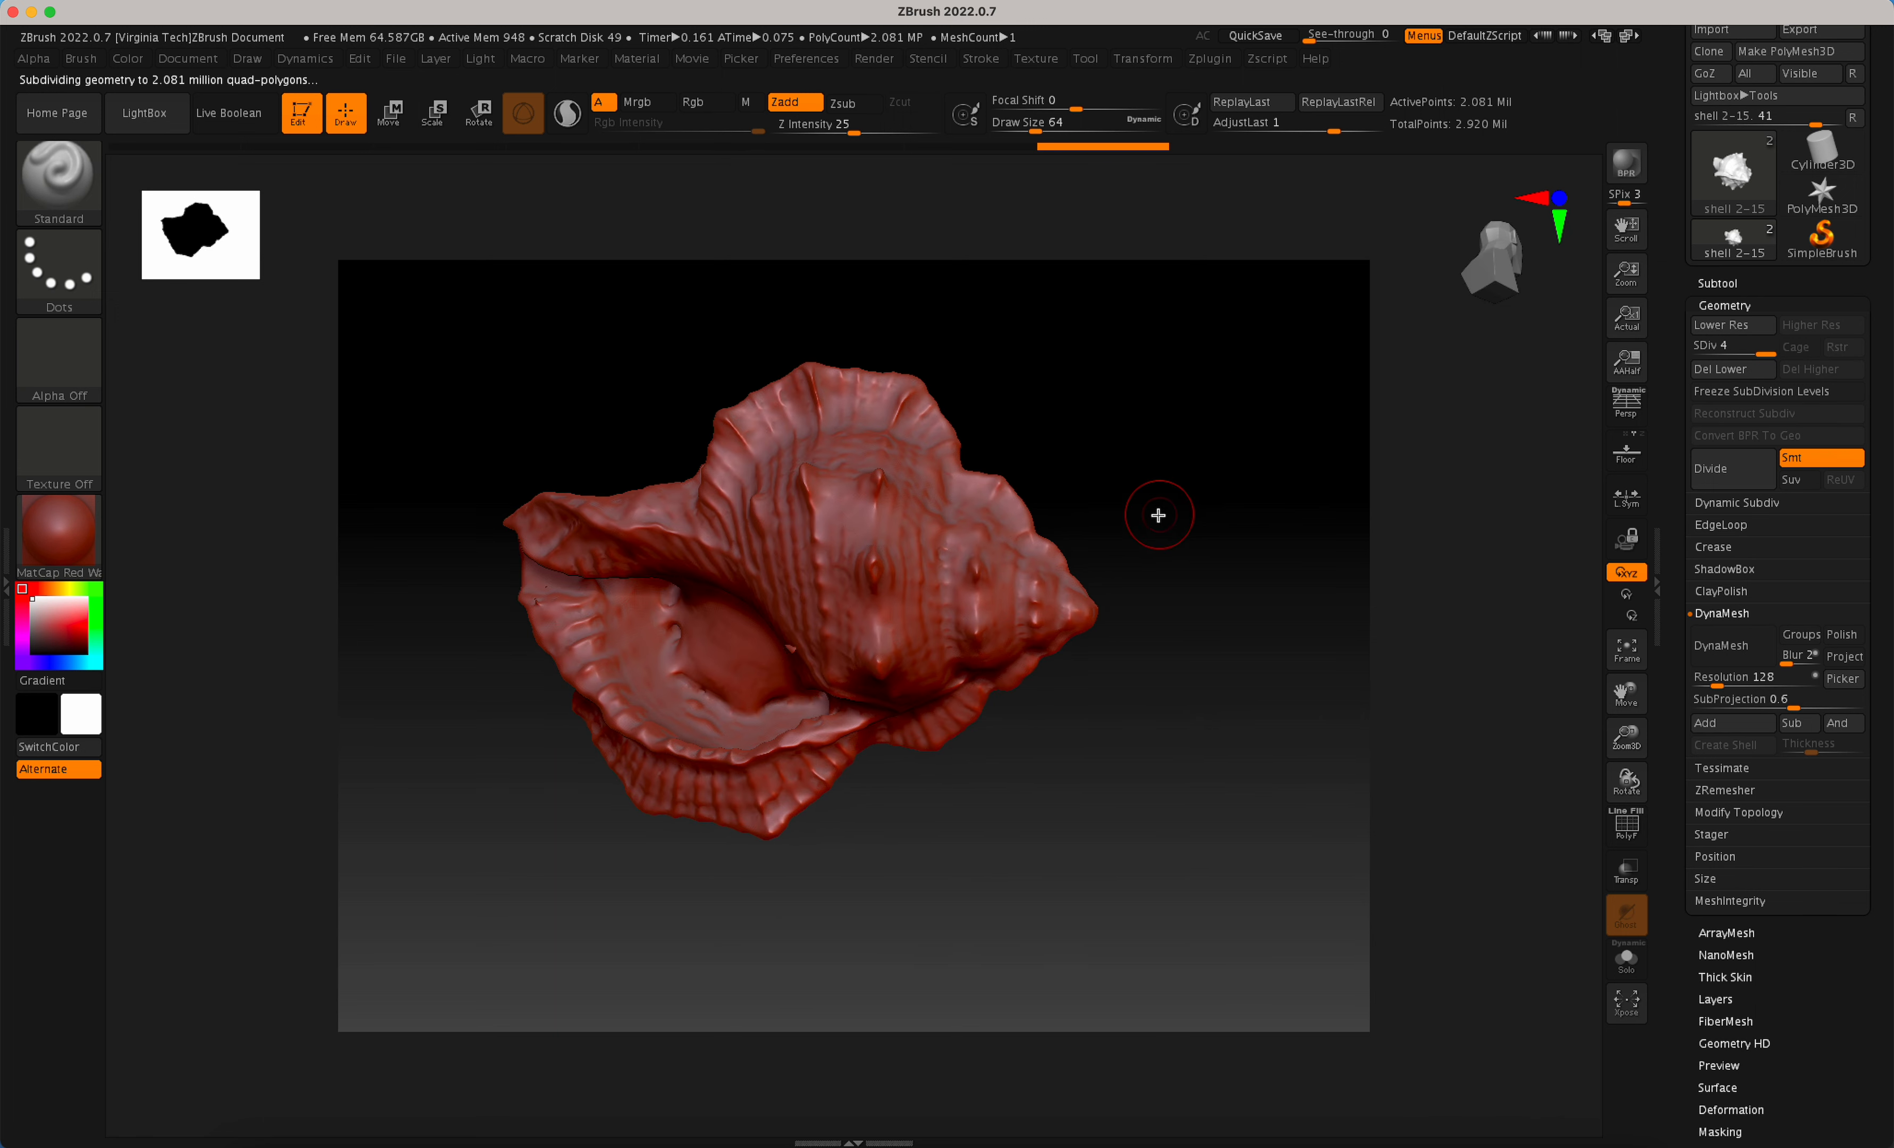
pyautogui.click(59, 267)
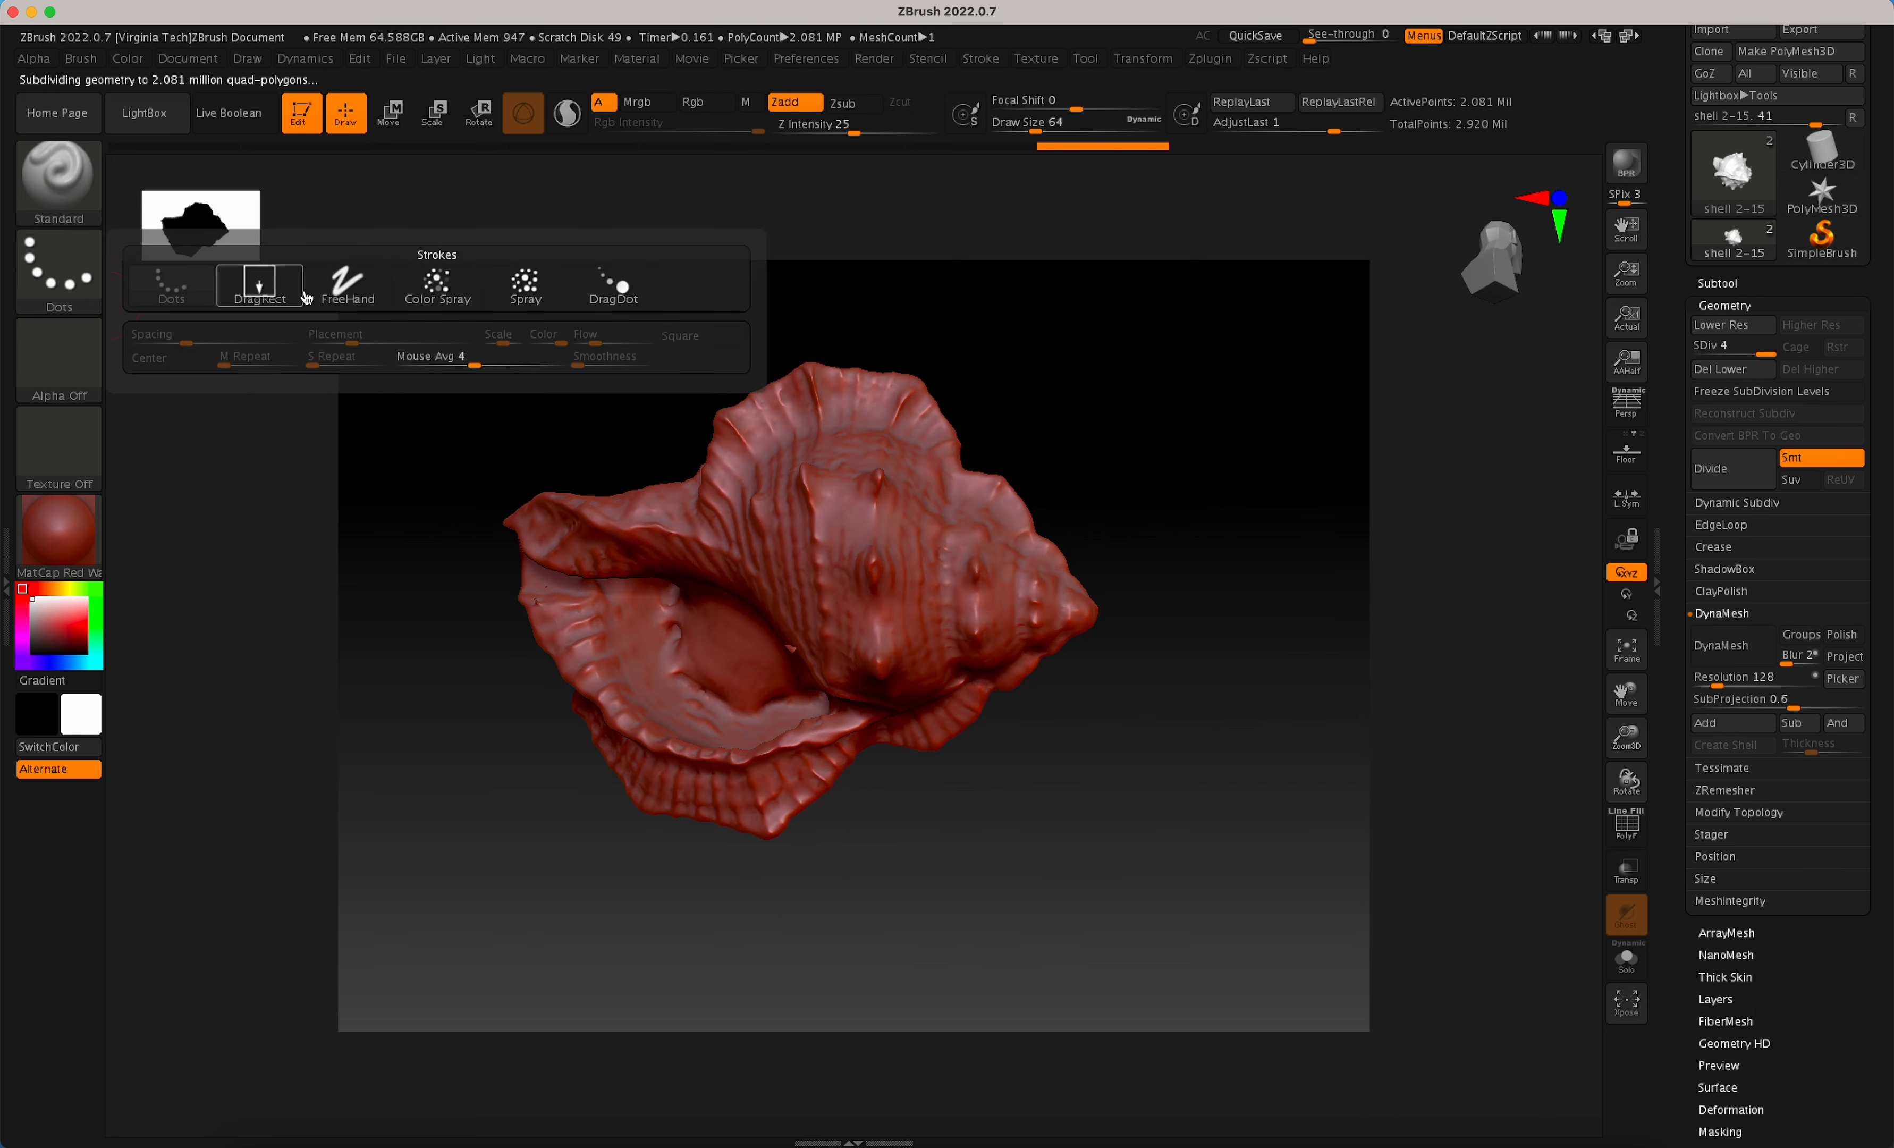
pyautogui.click(348, 285)
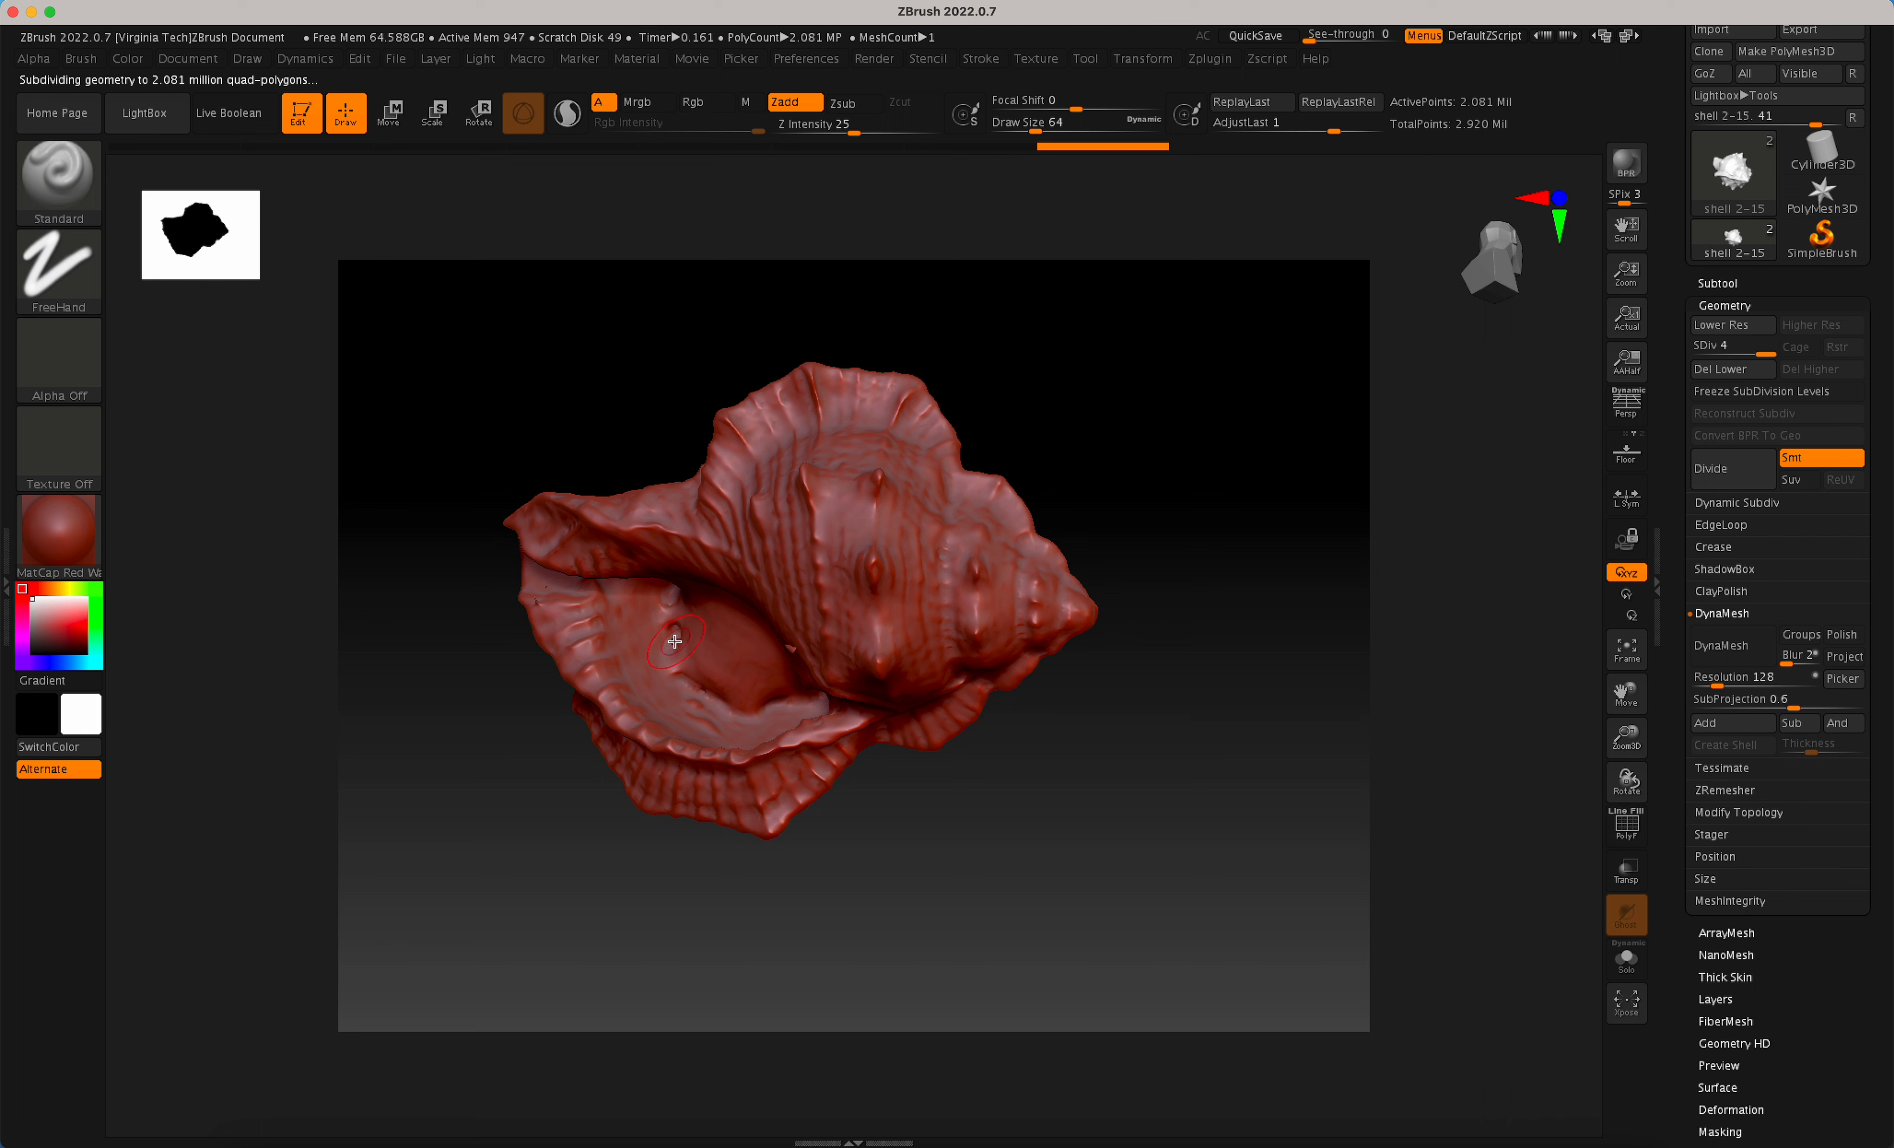
pyautogui.press('shift')
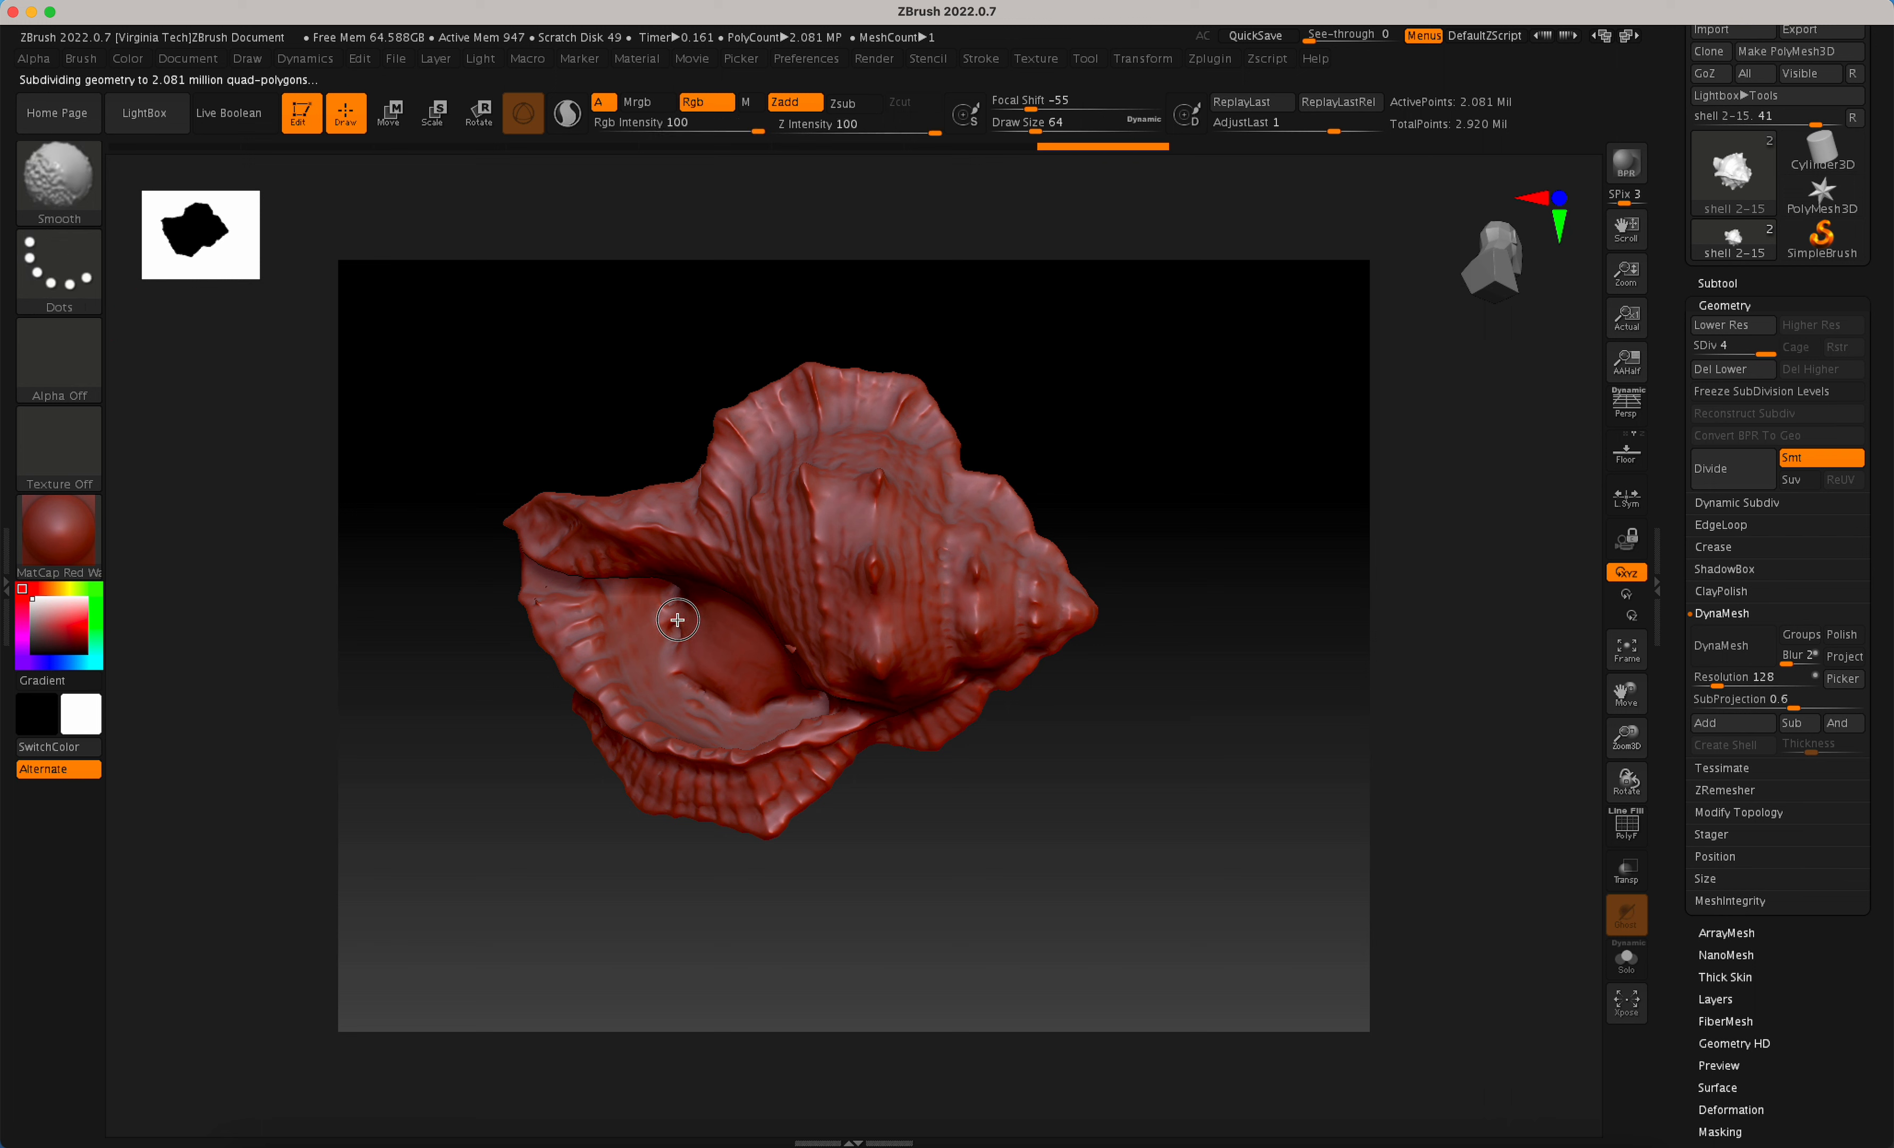
pyautogui.keyDown('shift'); pyautogui.moveTo(671, 664); pyautogui.dragTo(691, 688); pyautogui.keyUp('shift')
pyautogui.moveTo(691, 688)
pyautogui.keyDown('shift'); pyautogui.mouseDown()
pyautogui.moveTo(712, 710)
pyautogui.moveTo(696, 679)
pyautogui.moveTo(716, 627)
pyautogui.moveTo(736, 645)
pyautogui.mouseUp(); pyautogui.keyUp('shift')
pyautogui.moveTo(1147, 406)
pyautogui.mouseDown()
pyautogui.moveTo(1080, 595)
pyautogui.moveTo(974, 494)
pyautogui.moveTo(981, 406)
pyautogui.moveTo(965, 398)
pyautogui.mouseUp()
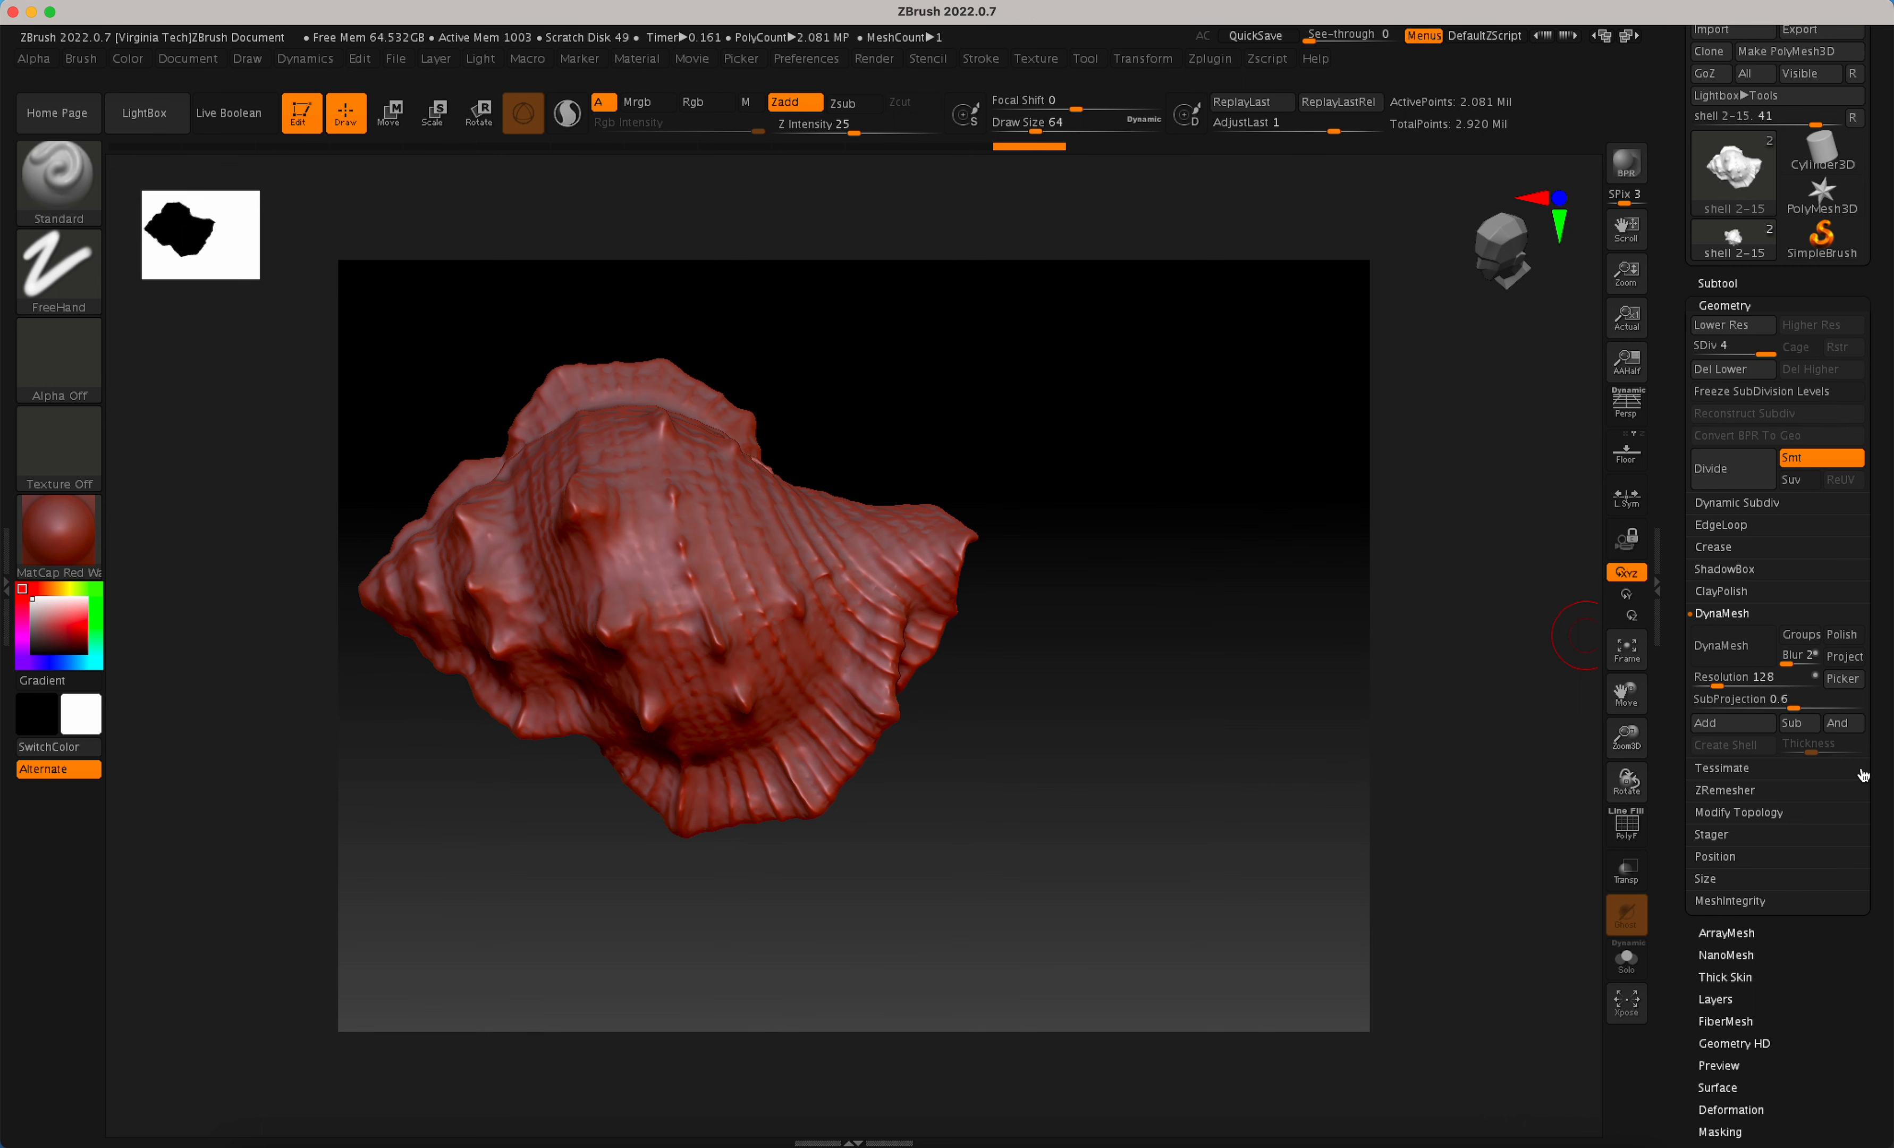
# Switch to Word to read the remeshing notes, return to ZBrush and open the shell geometry's ZRemesher settings.
pyautogui.press('super+Tab')
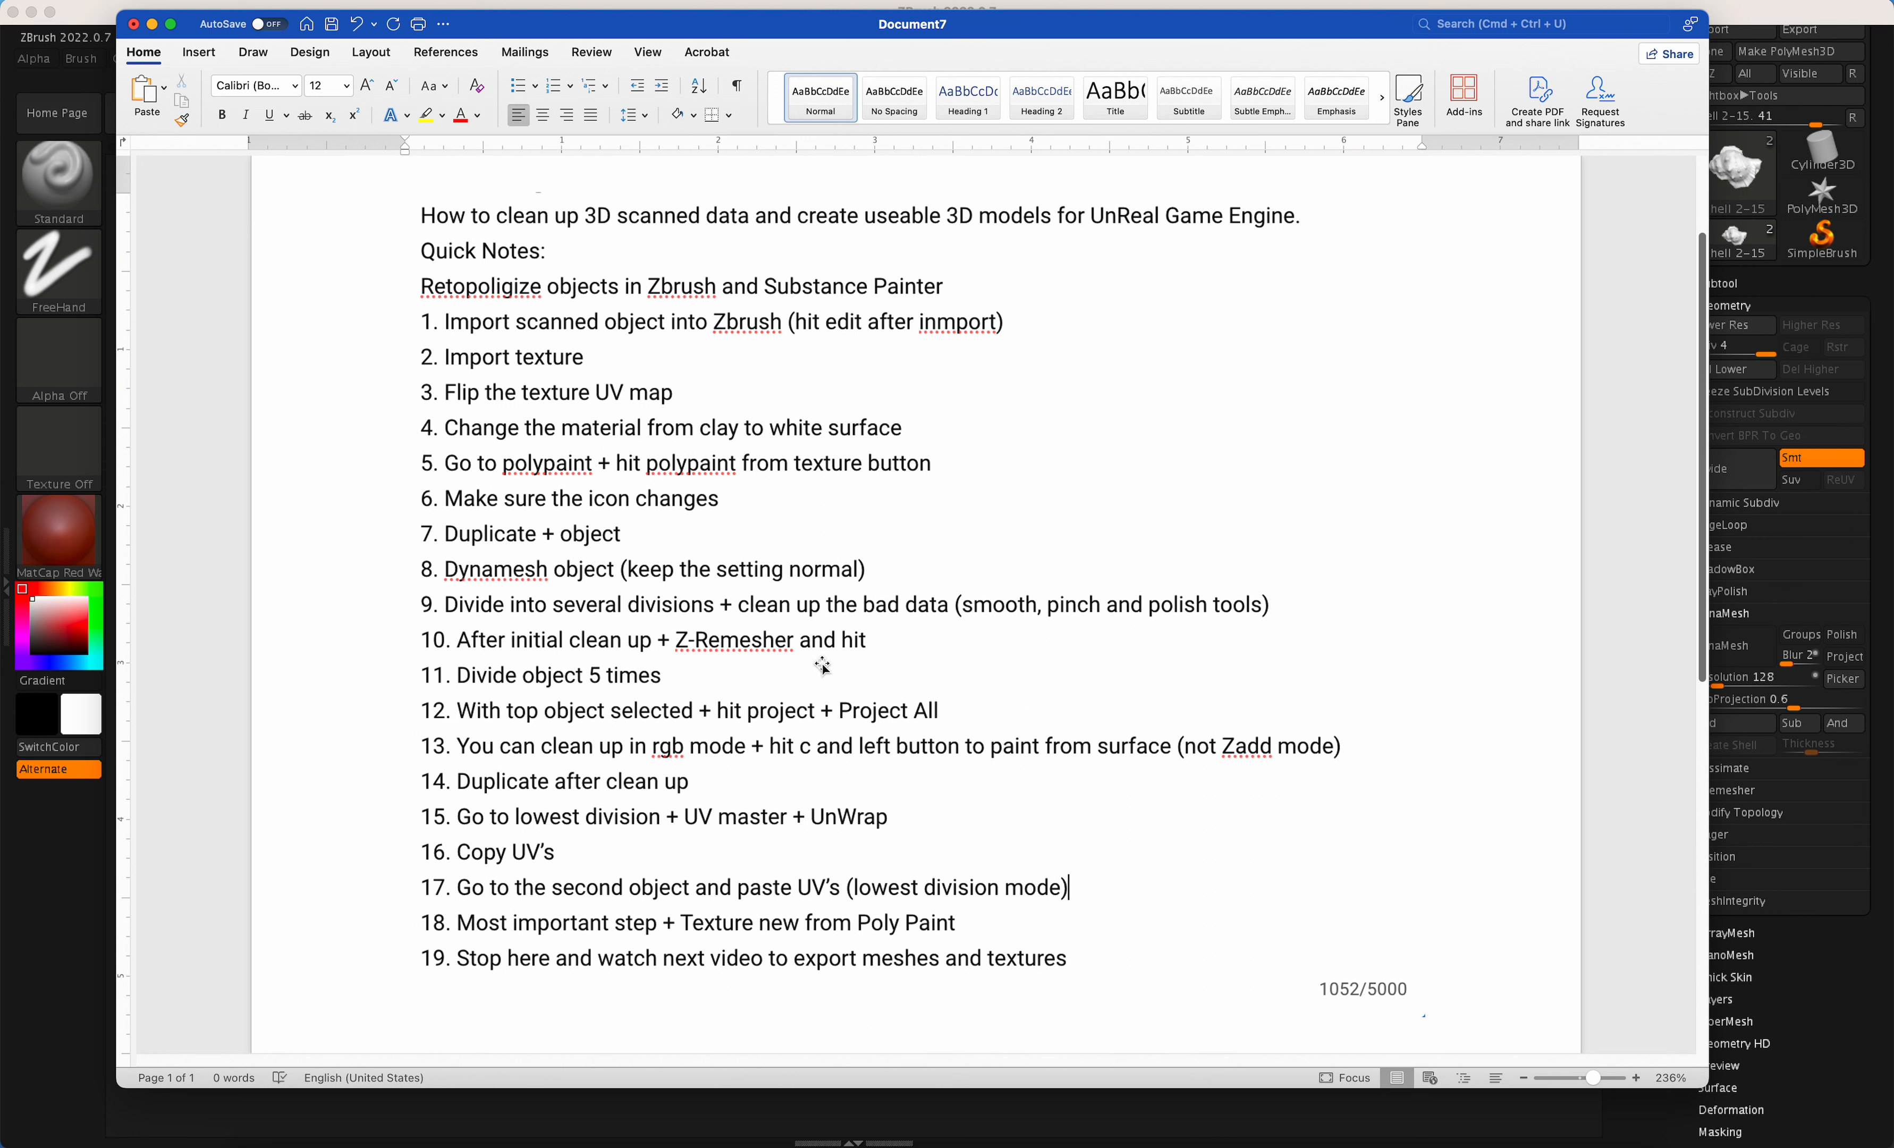
pyautogui.press('super+Tab')
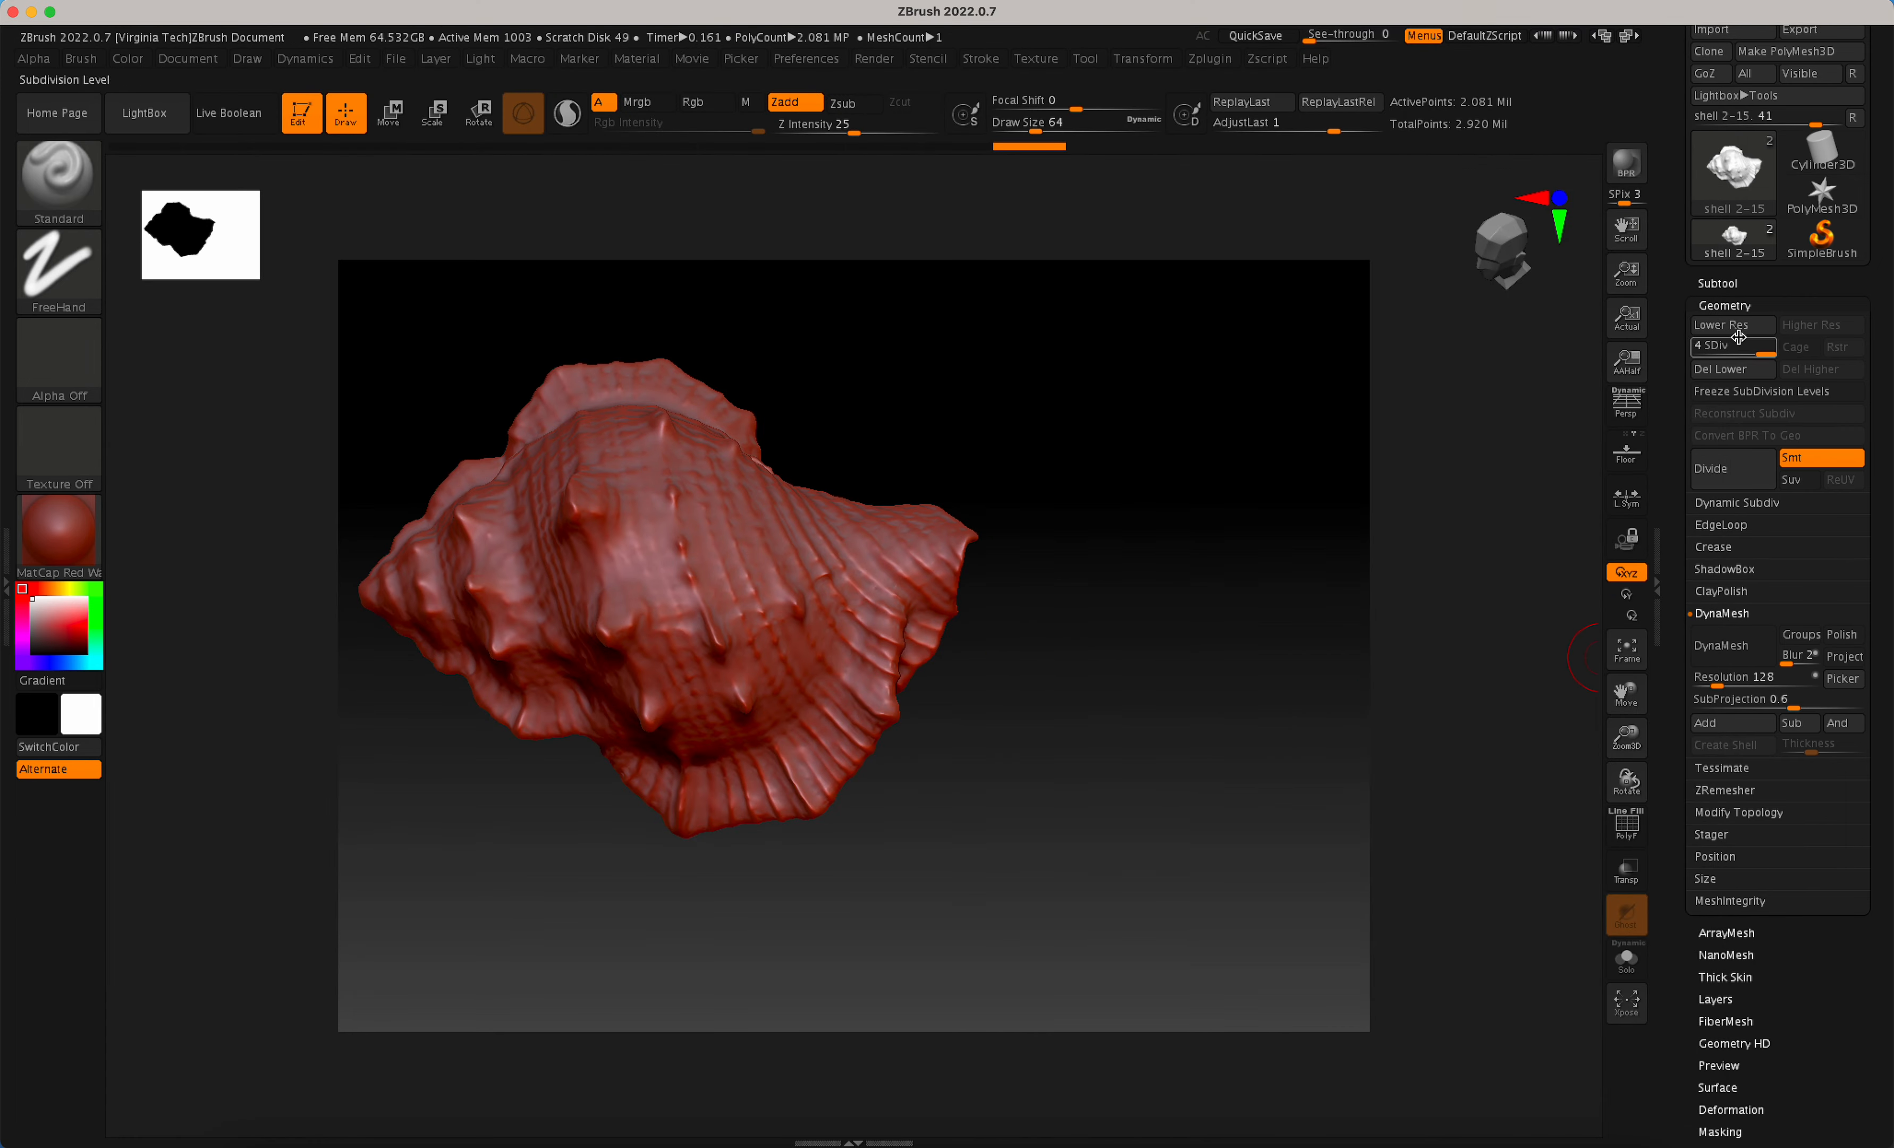
pyautogui.click(1719, 284)
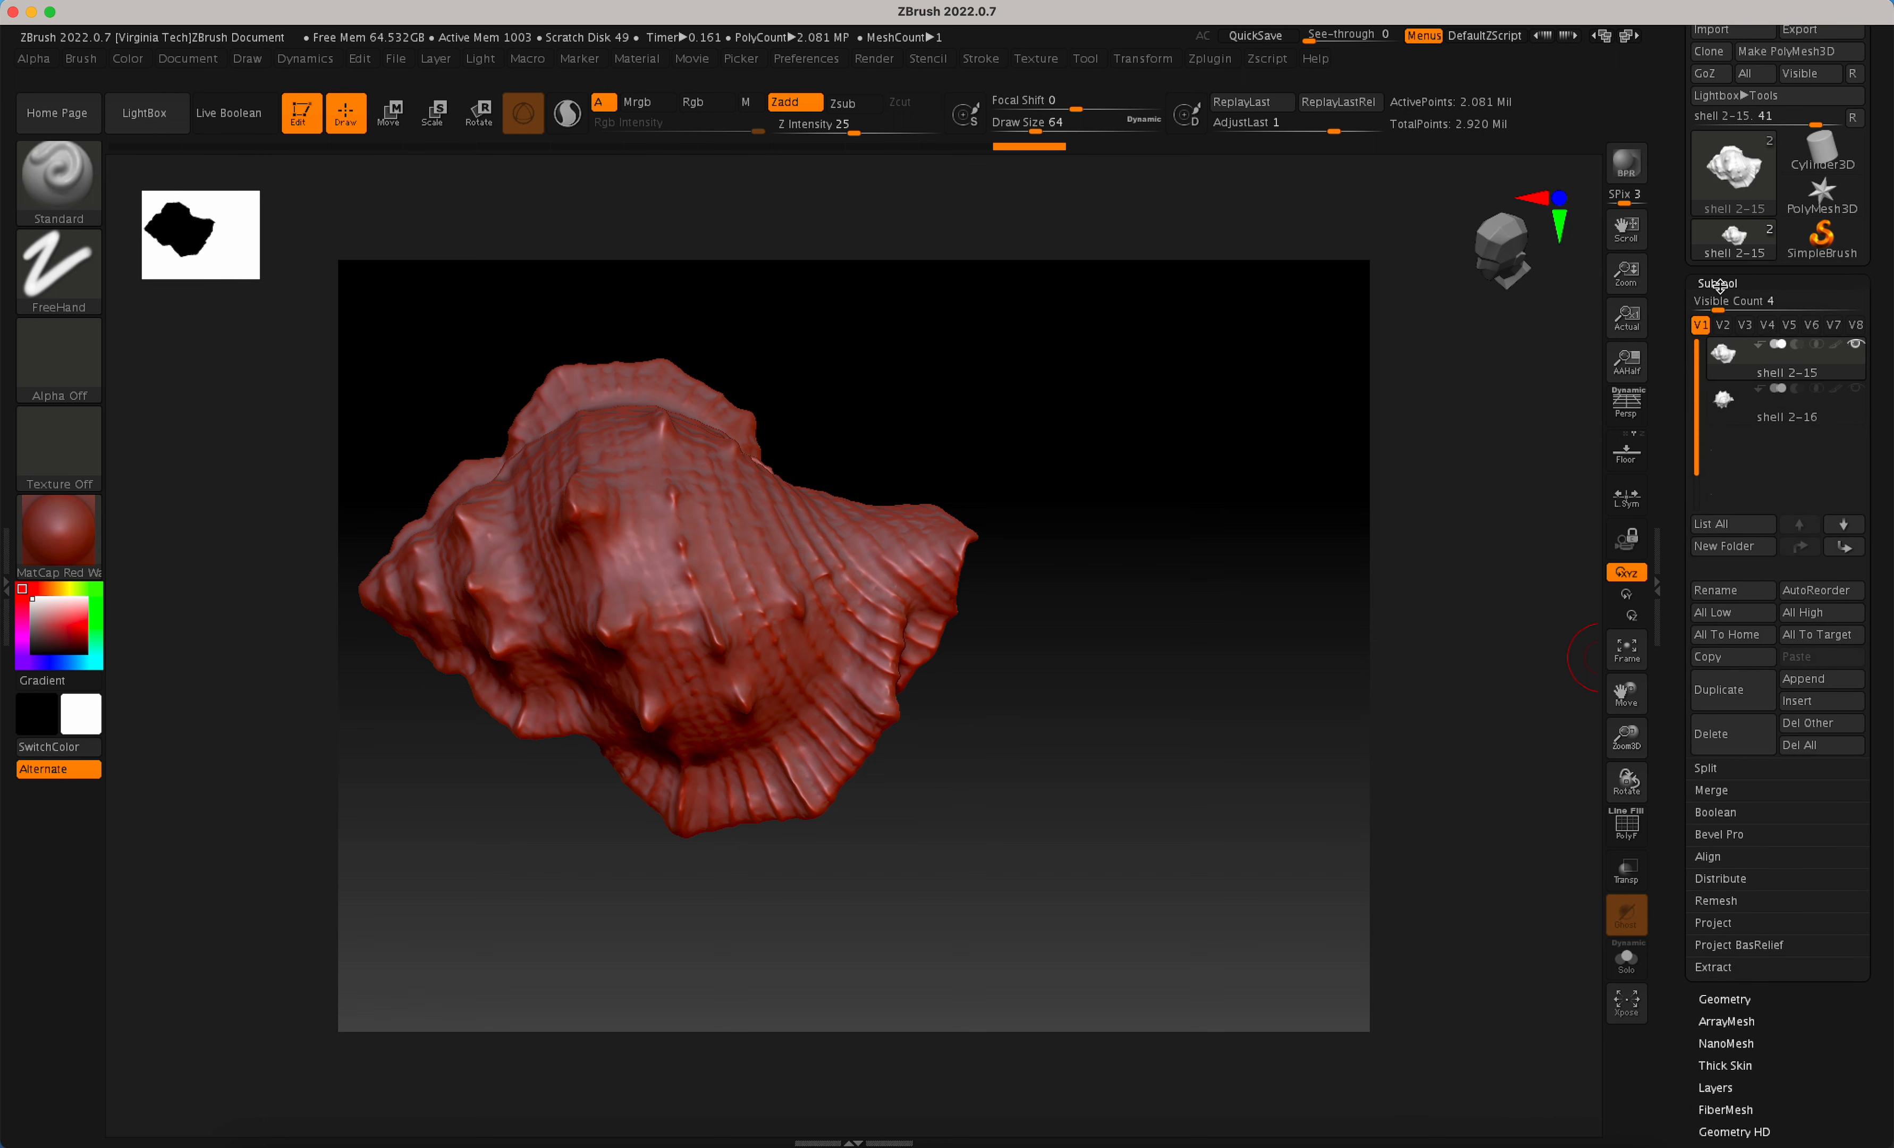
pyautogui.click(1722, 998)
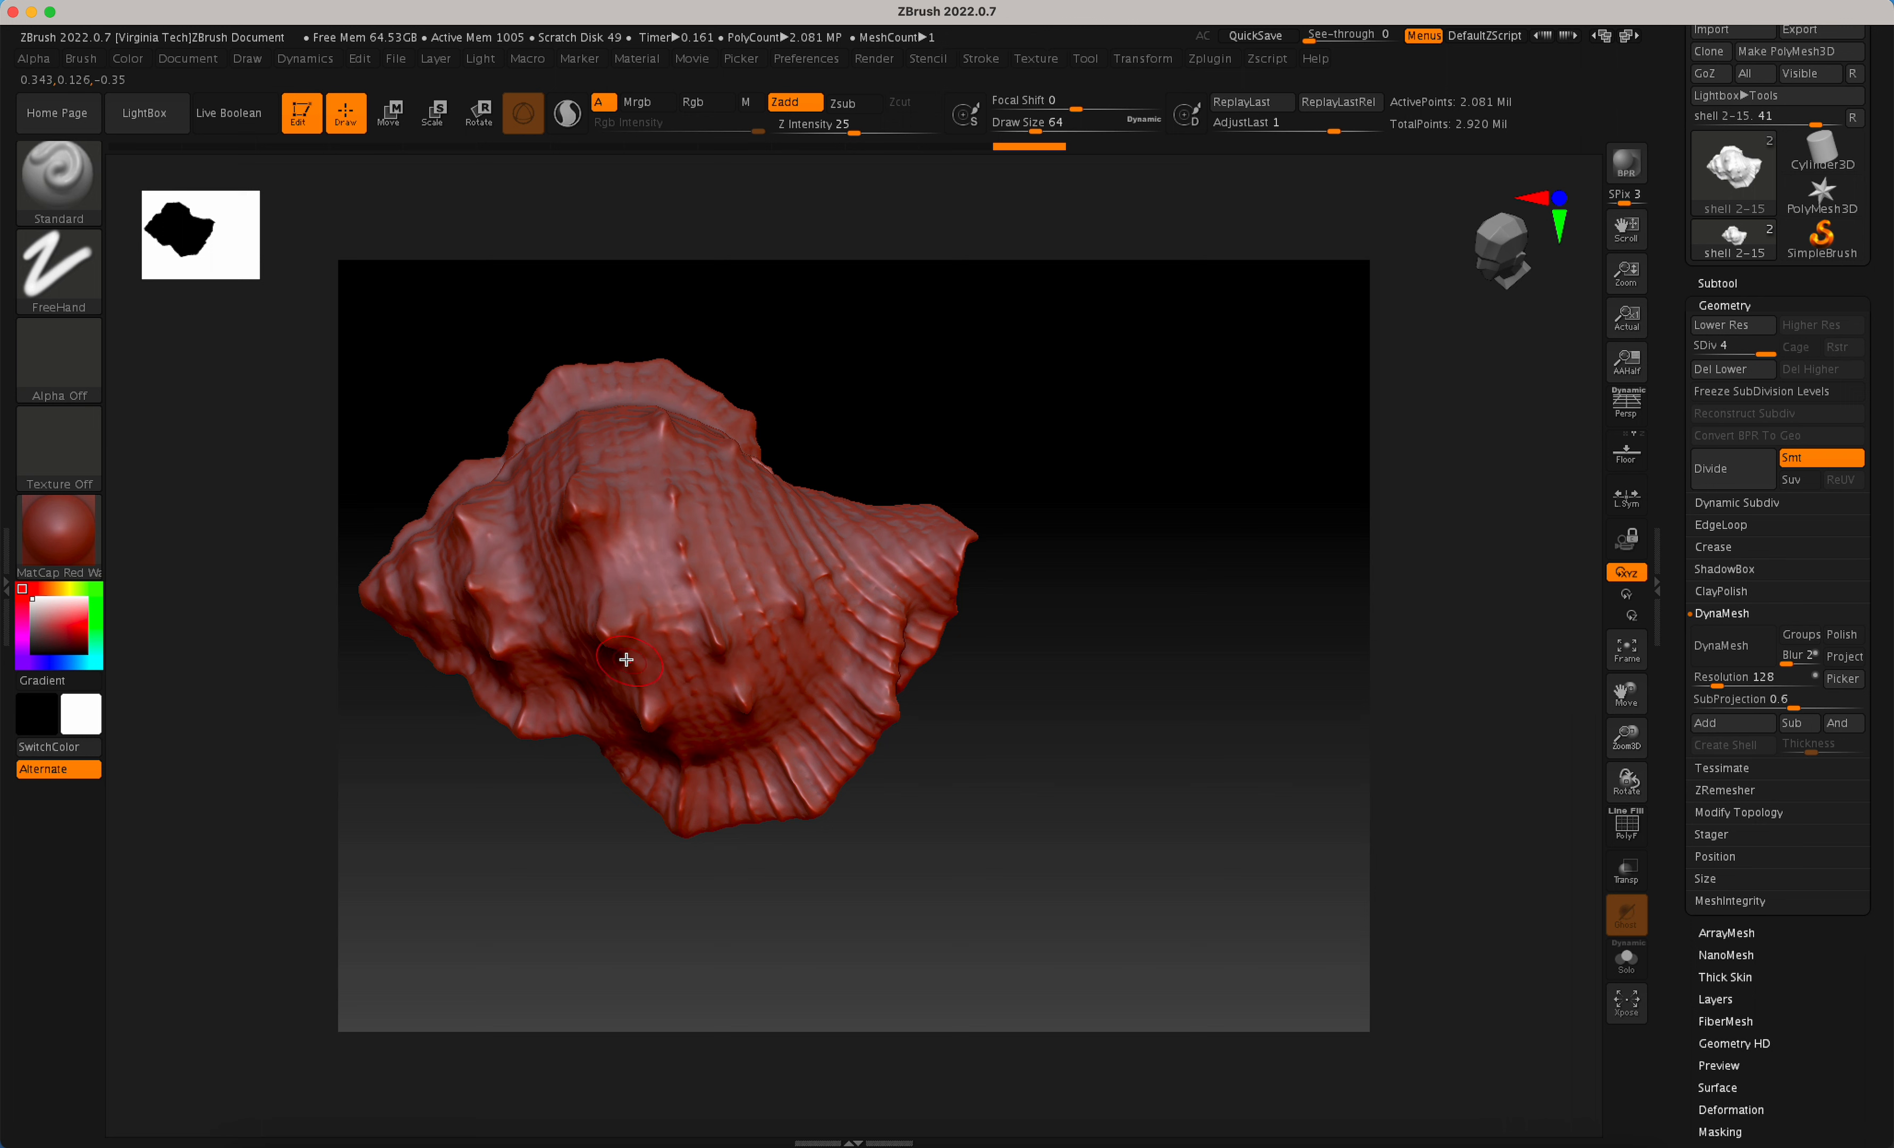
pyautogui.click(1738, 790)
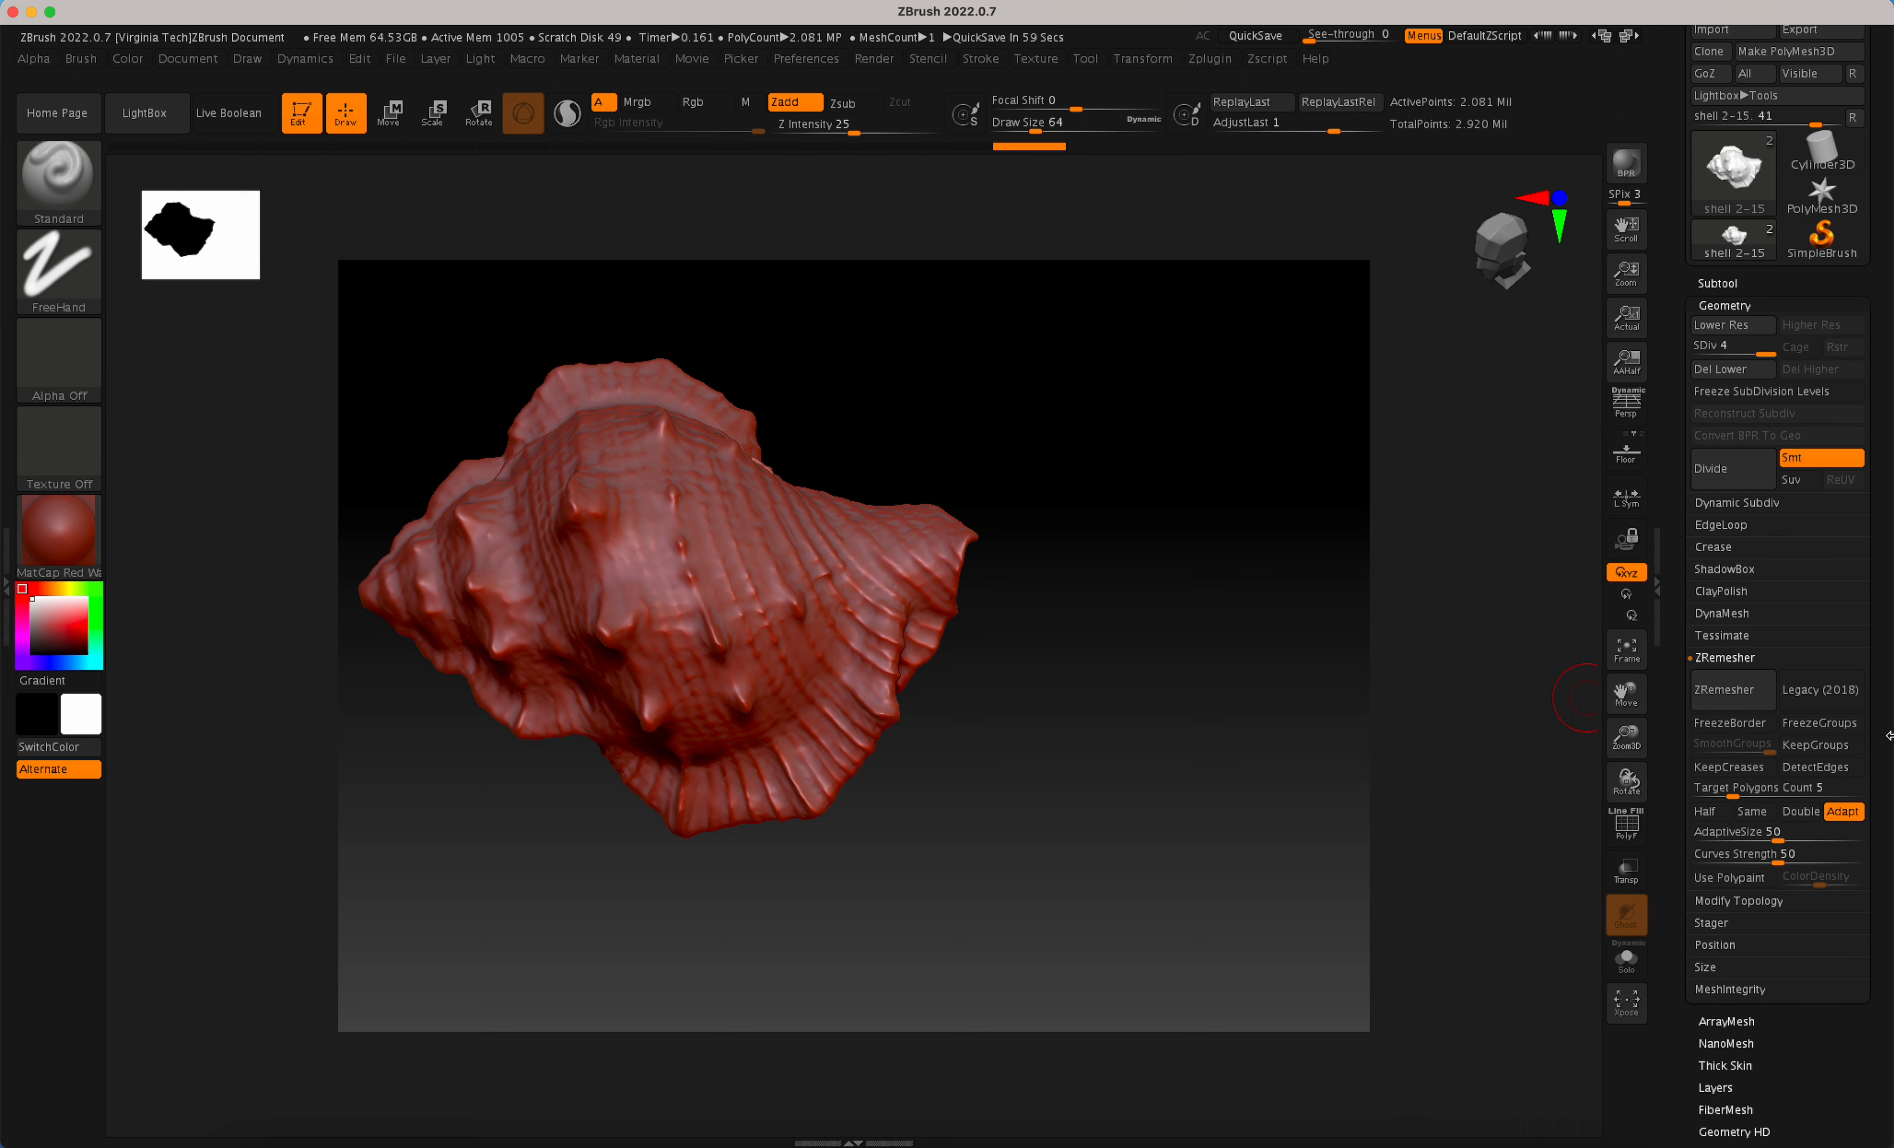
# Lower the shell to subdivision level 2 and remesh it with ZRemesher at a target polygon count of 5.
pyautogui.click(1741, 699)
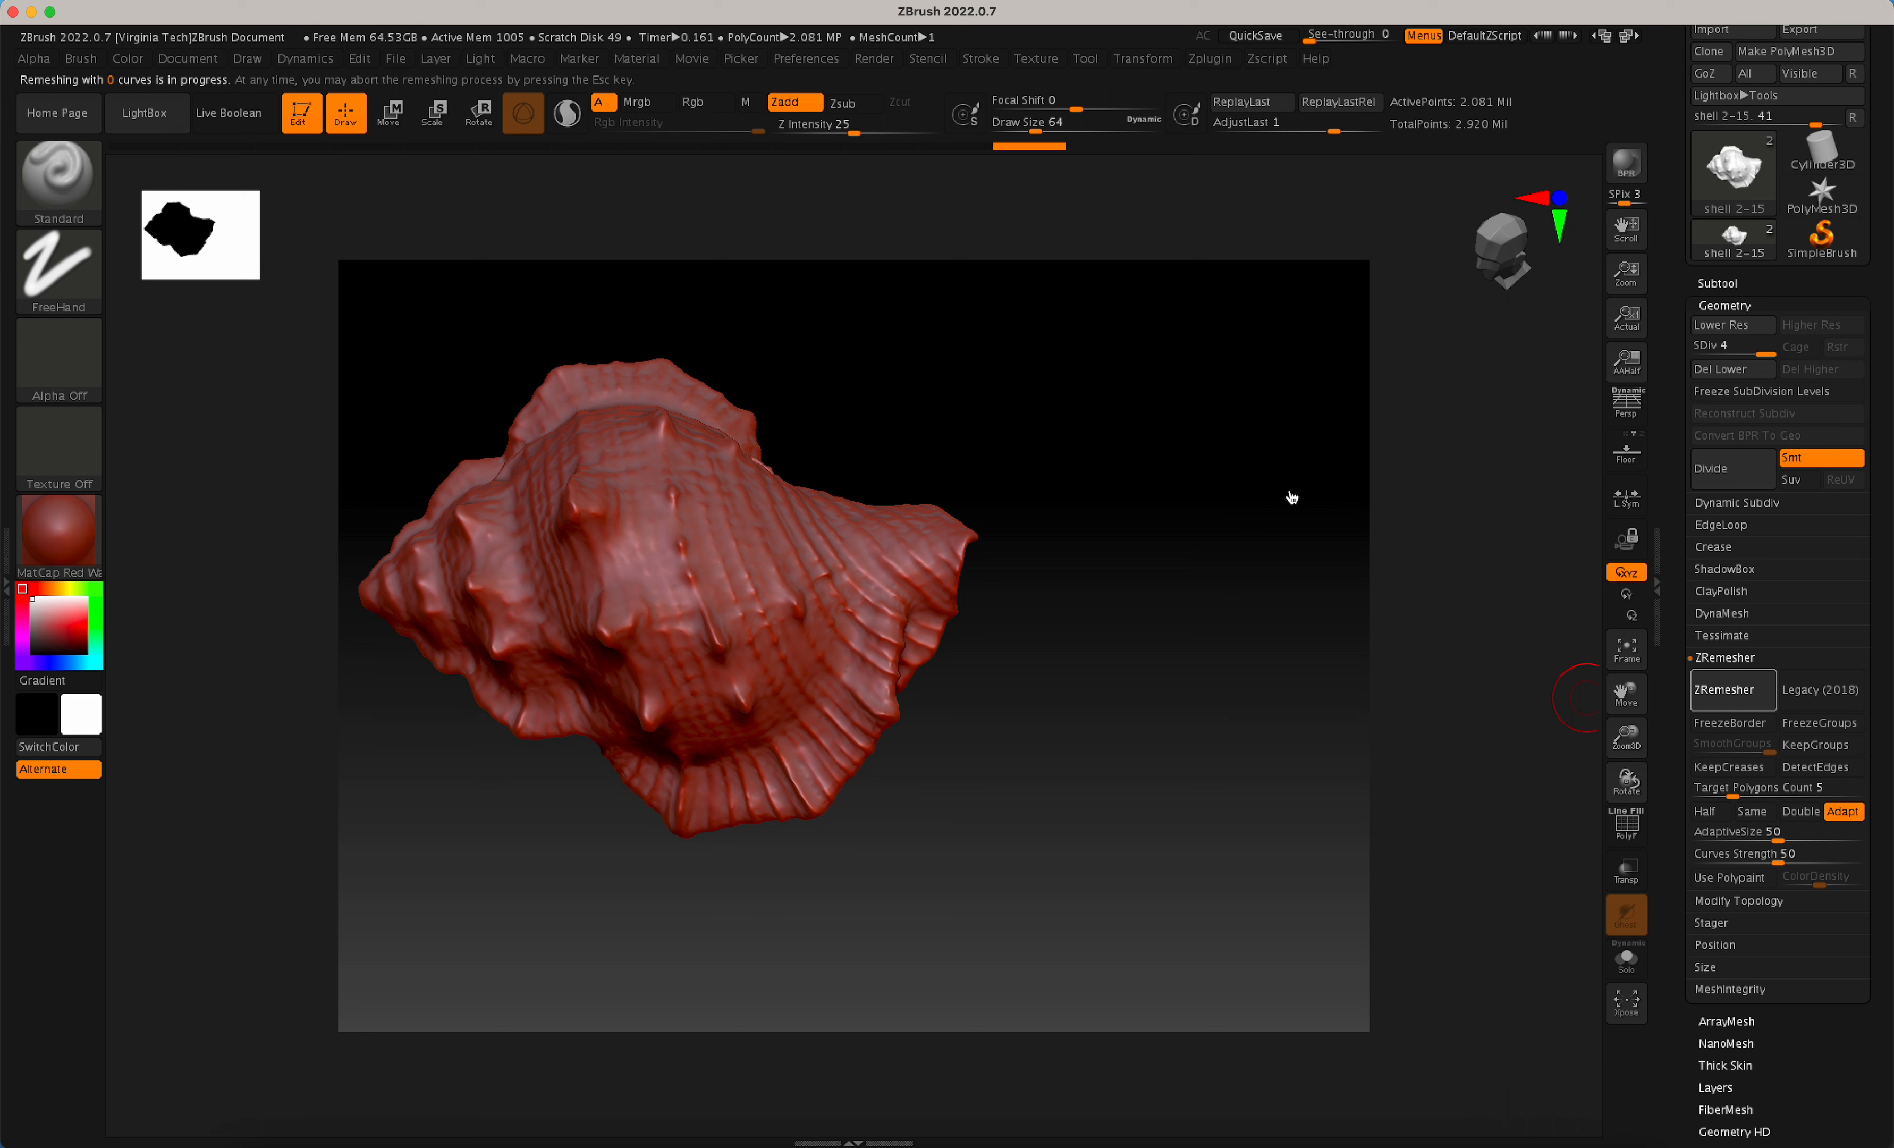
pyautogui.press('Escape')
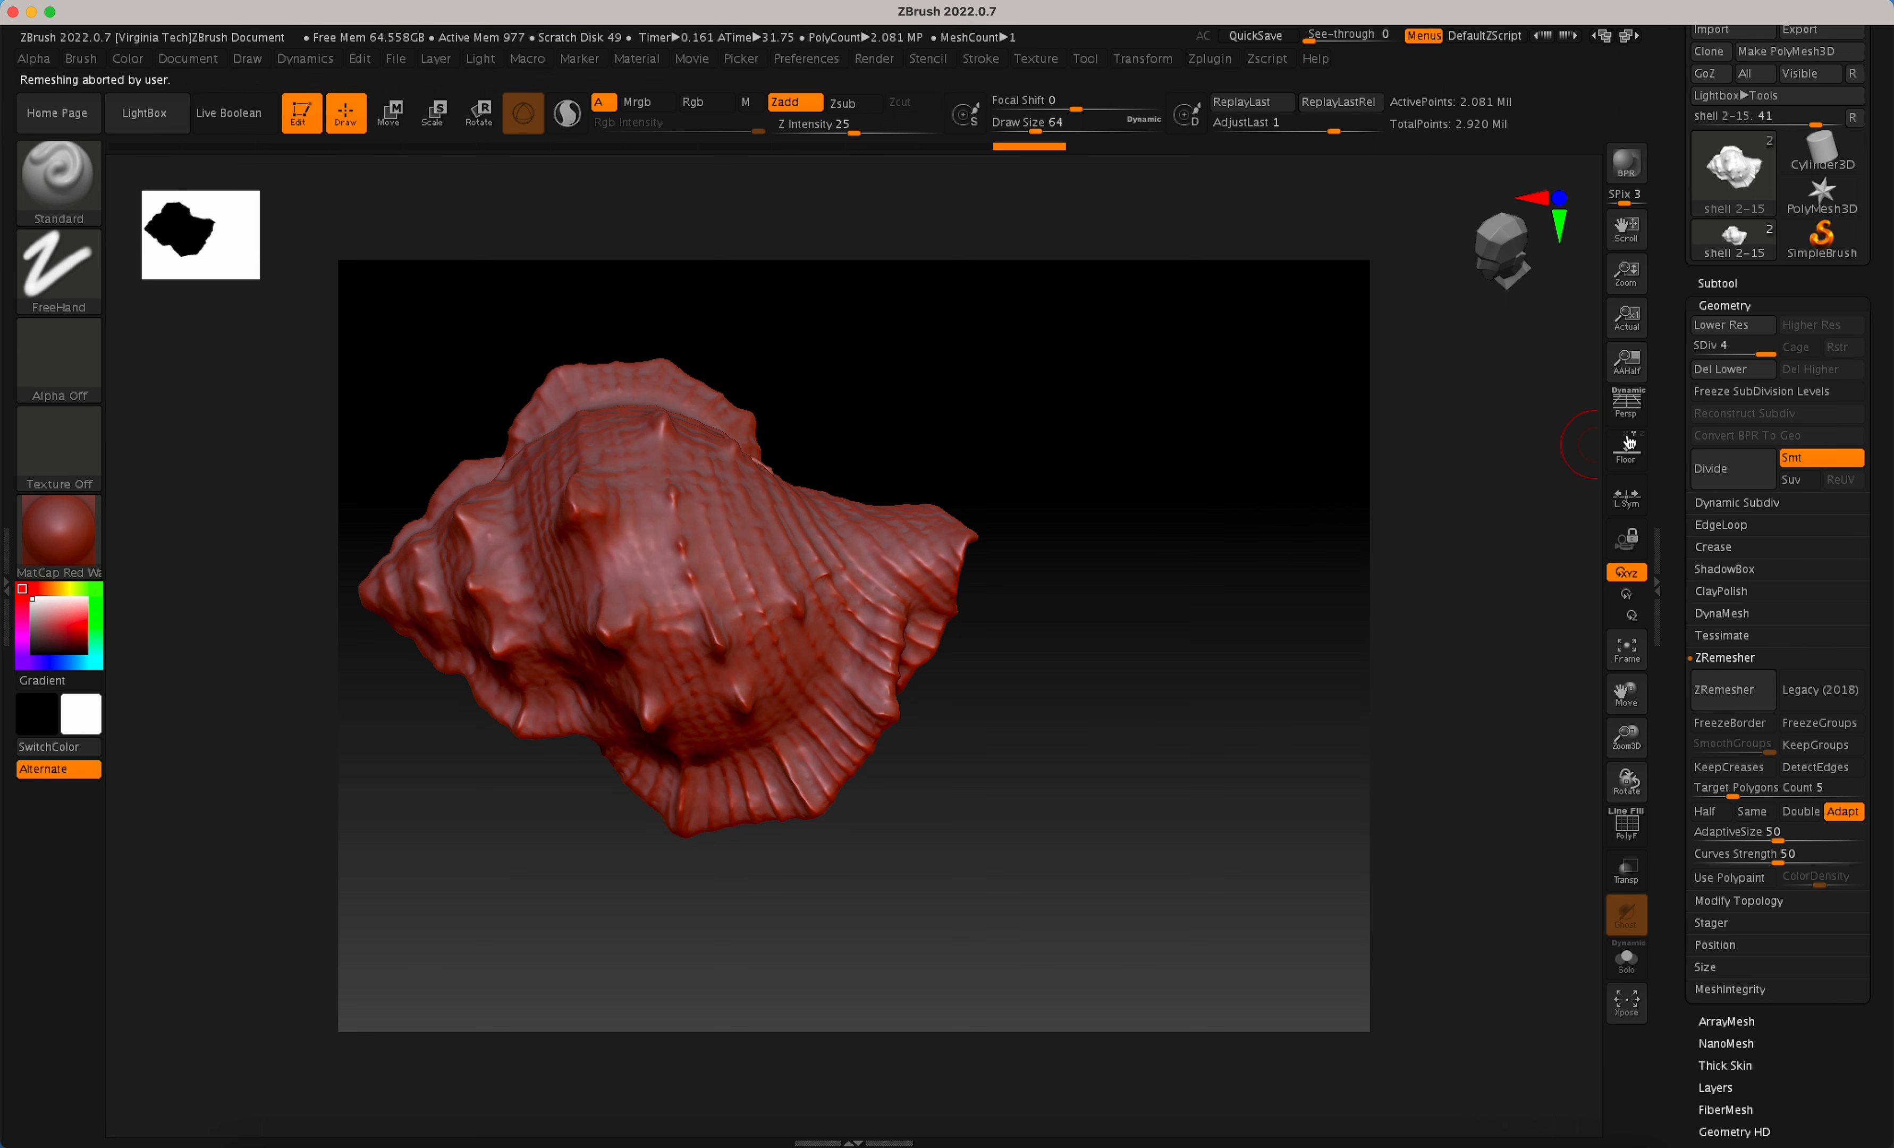
pyautogui.moveTo(1767, 353); pyautogui.dragTo(1728, 356)
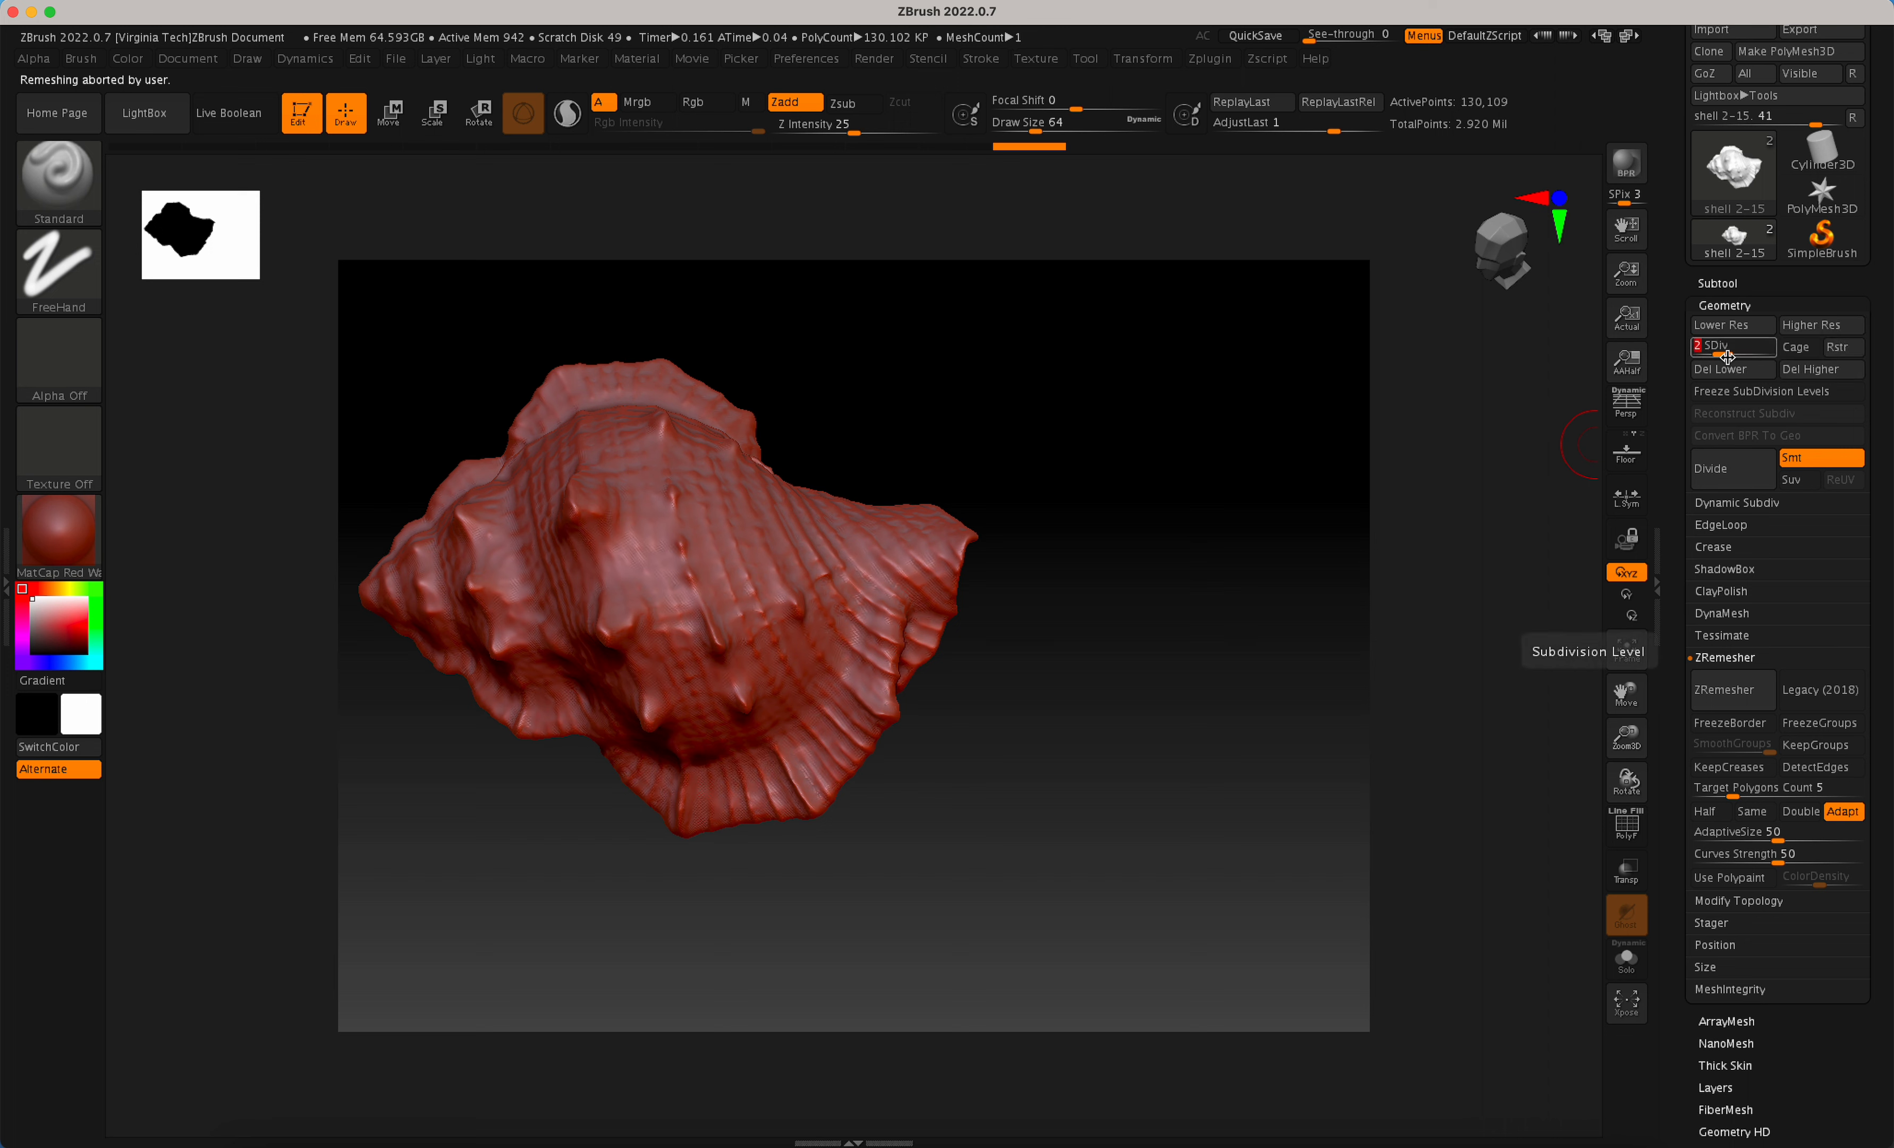
pyautogui.moveTo(1107, 580); pyautogui.dragTo(1171, 453)
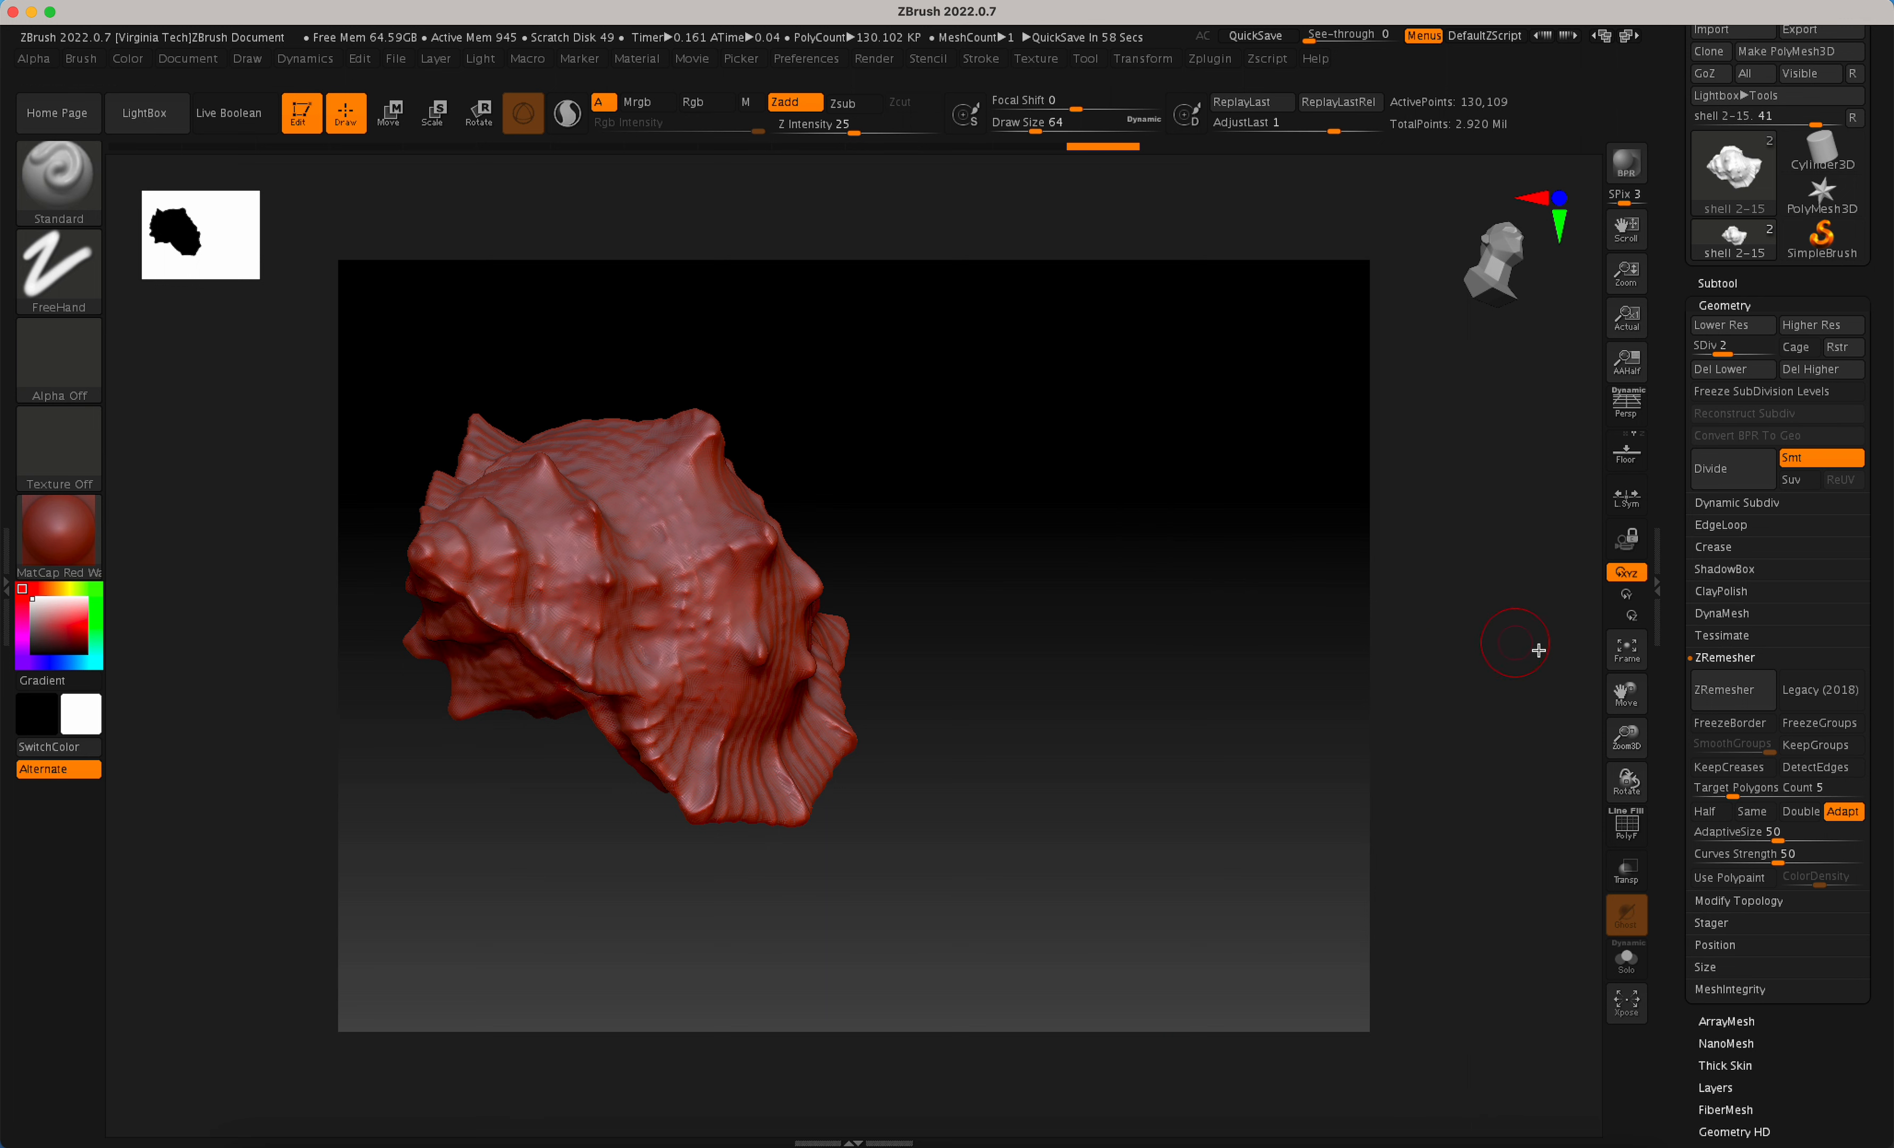
pyautogui.click(1720, 700)
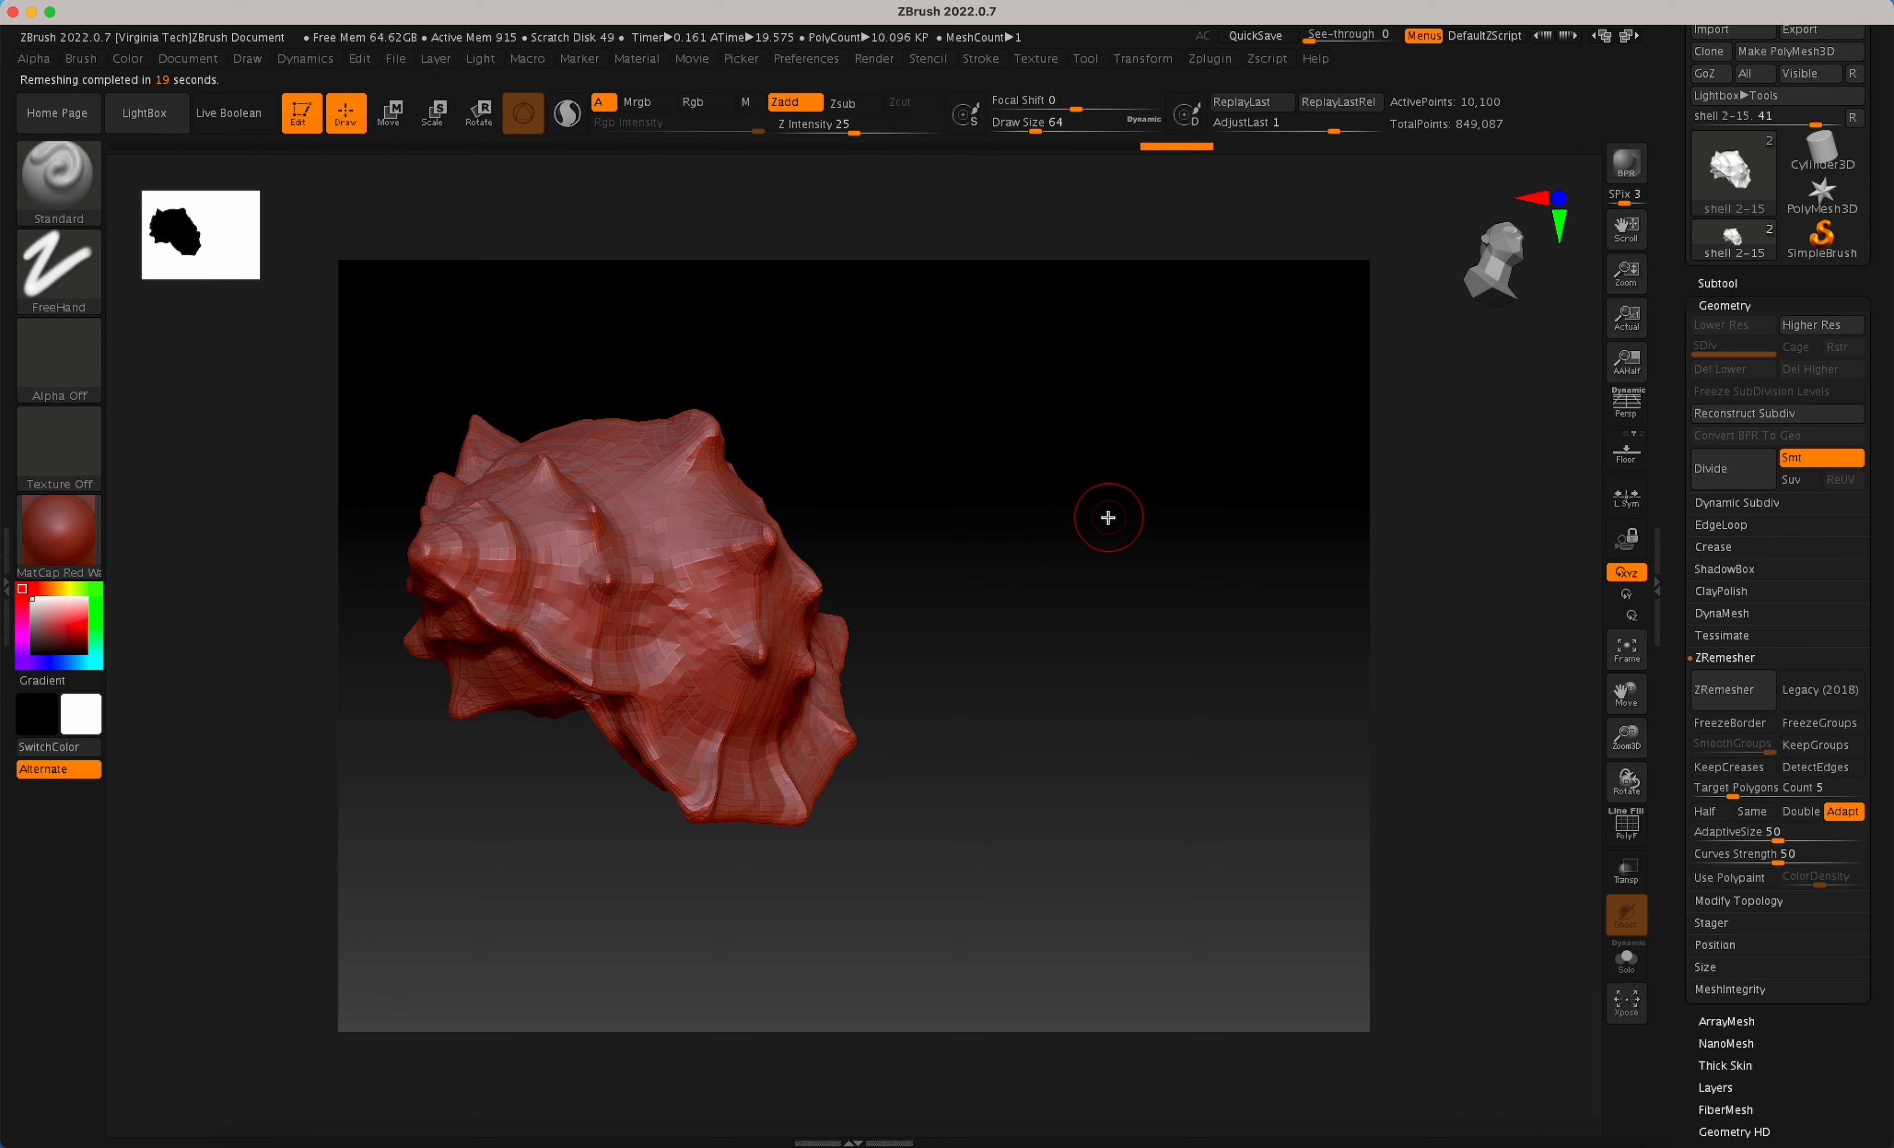
# Examine the remeshed shell's topology from several sides, showing the polygon wireframe briefly and hiding it again.
pyautogui.moveTo(1226, 538); pyautogui.dragTo(1196, 551)
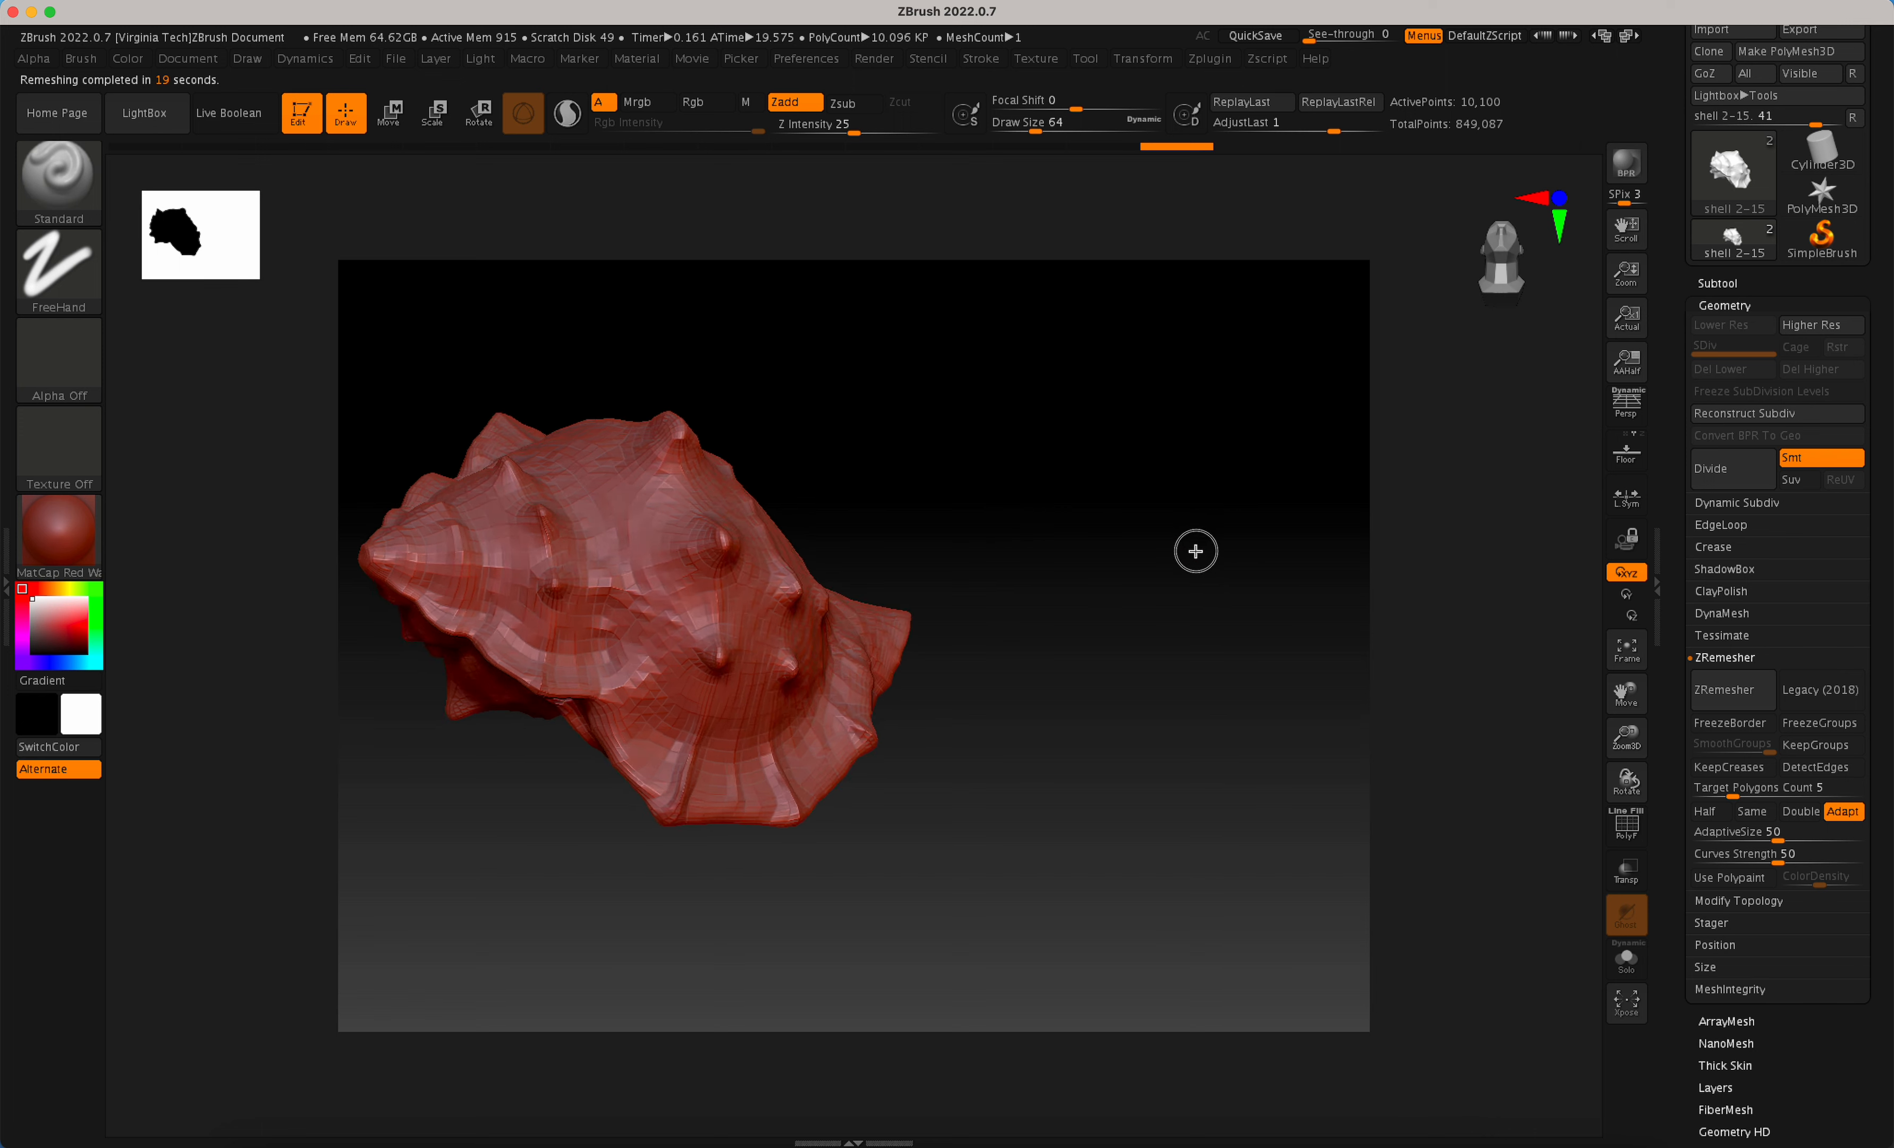
pyautogui.click(1627, 827)
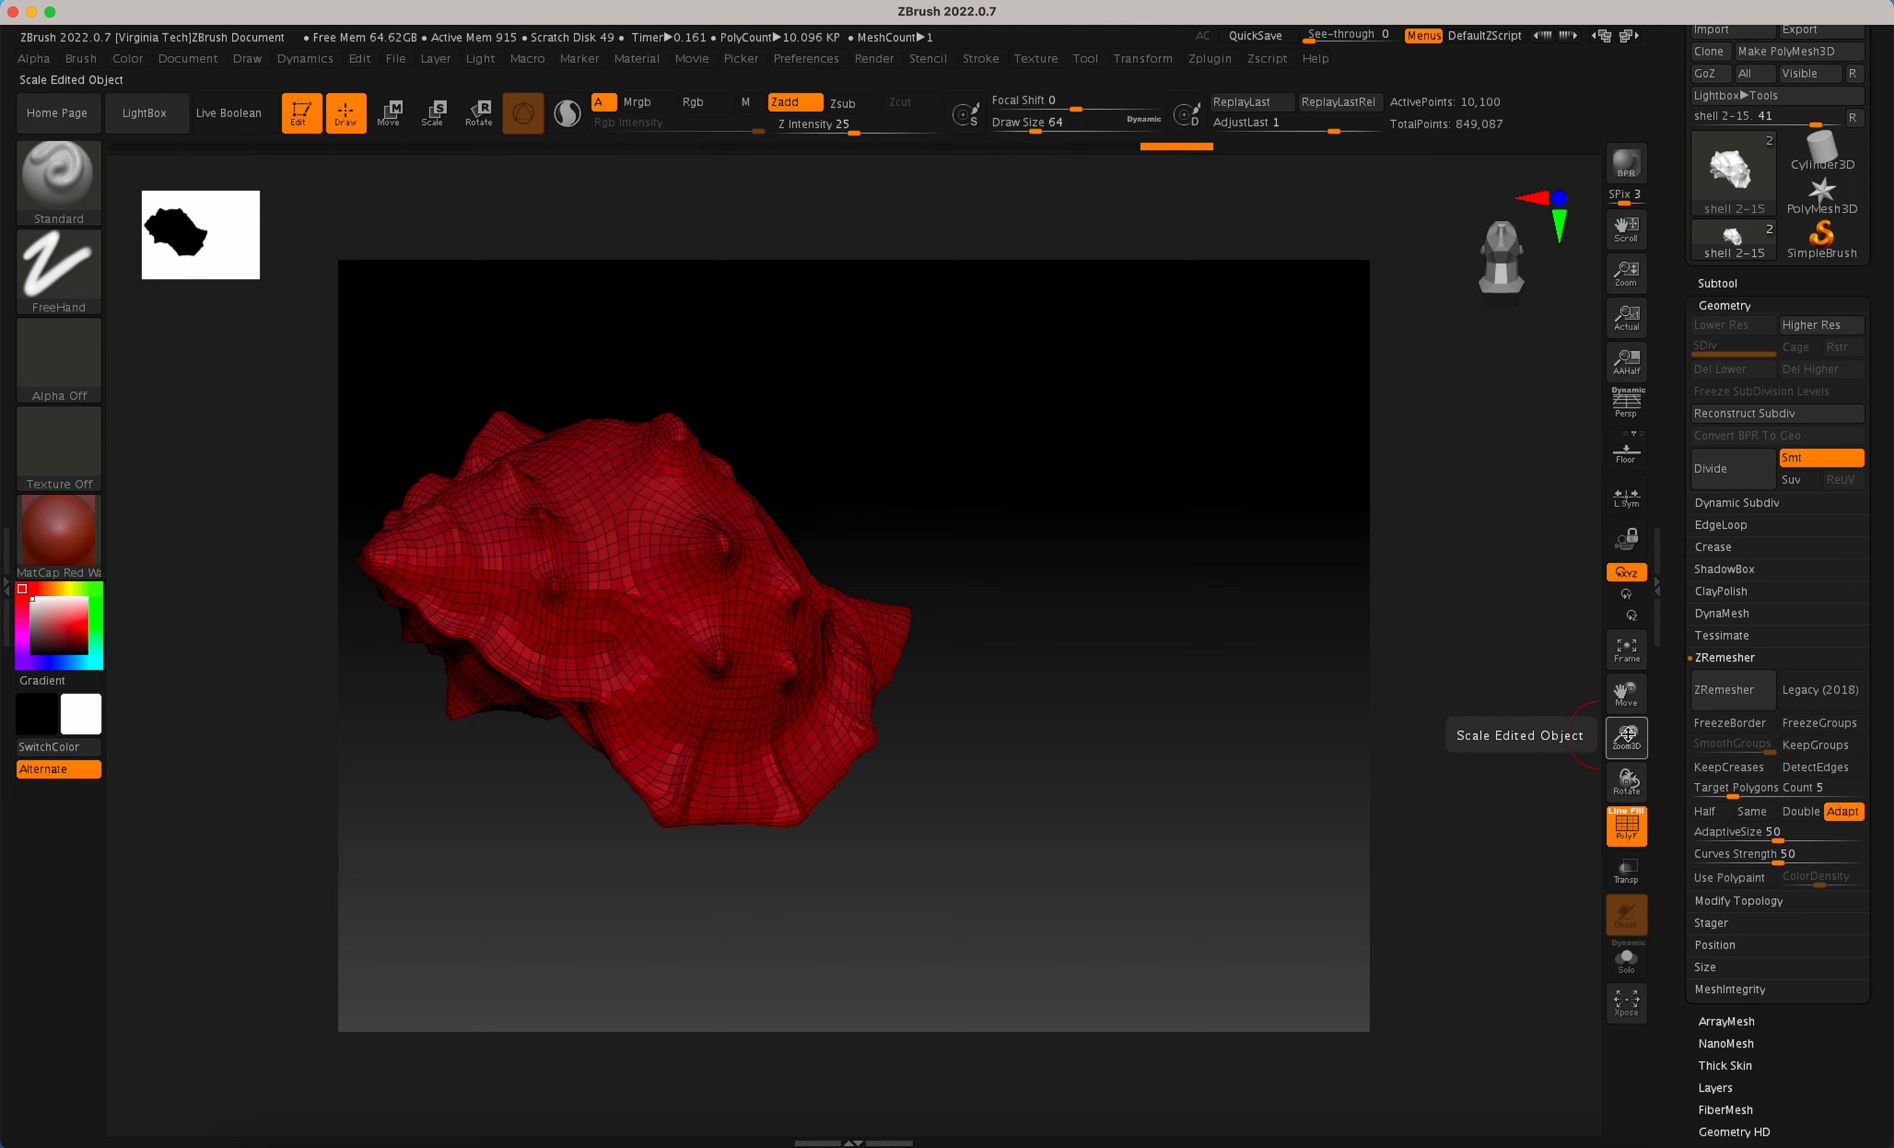
pyautogui.click(1631, 830)
pyautogui.moveTo(1206, 696); pyautogui.dragTo(1157, 622)
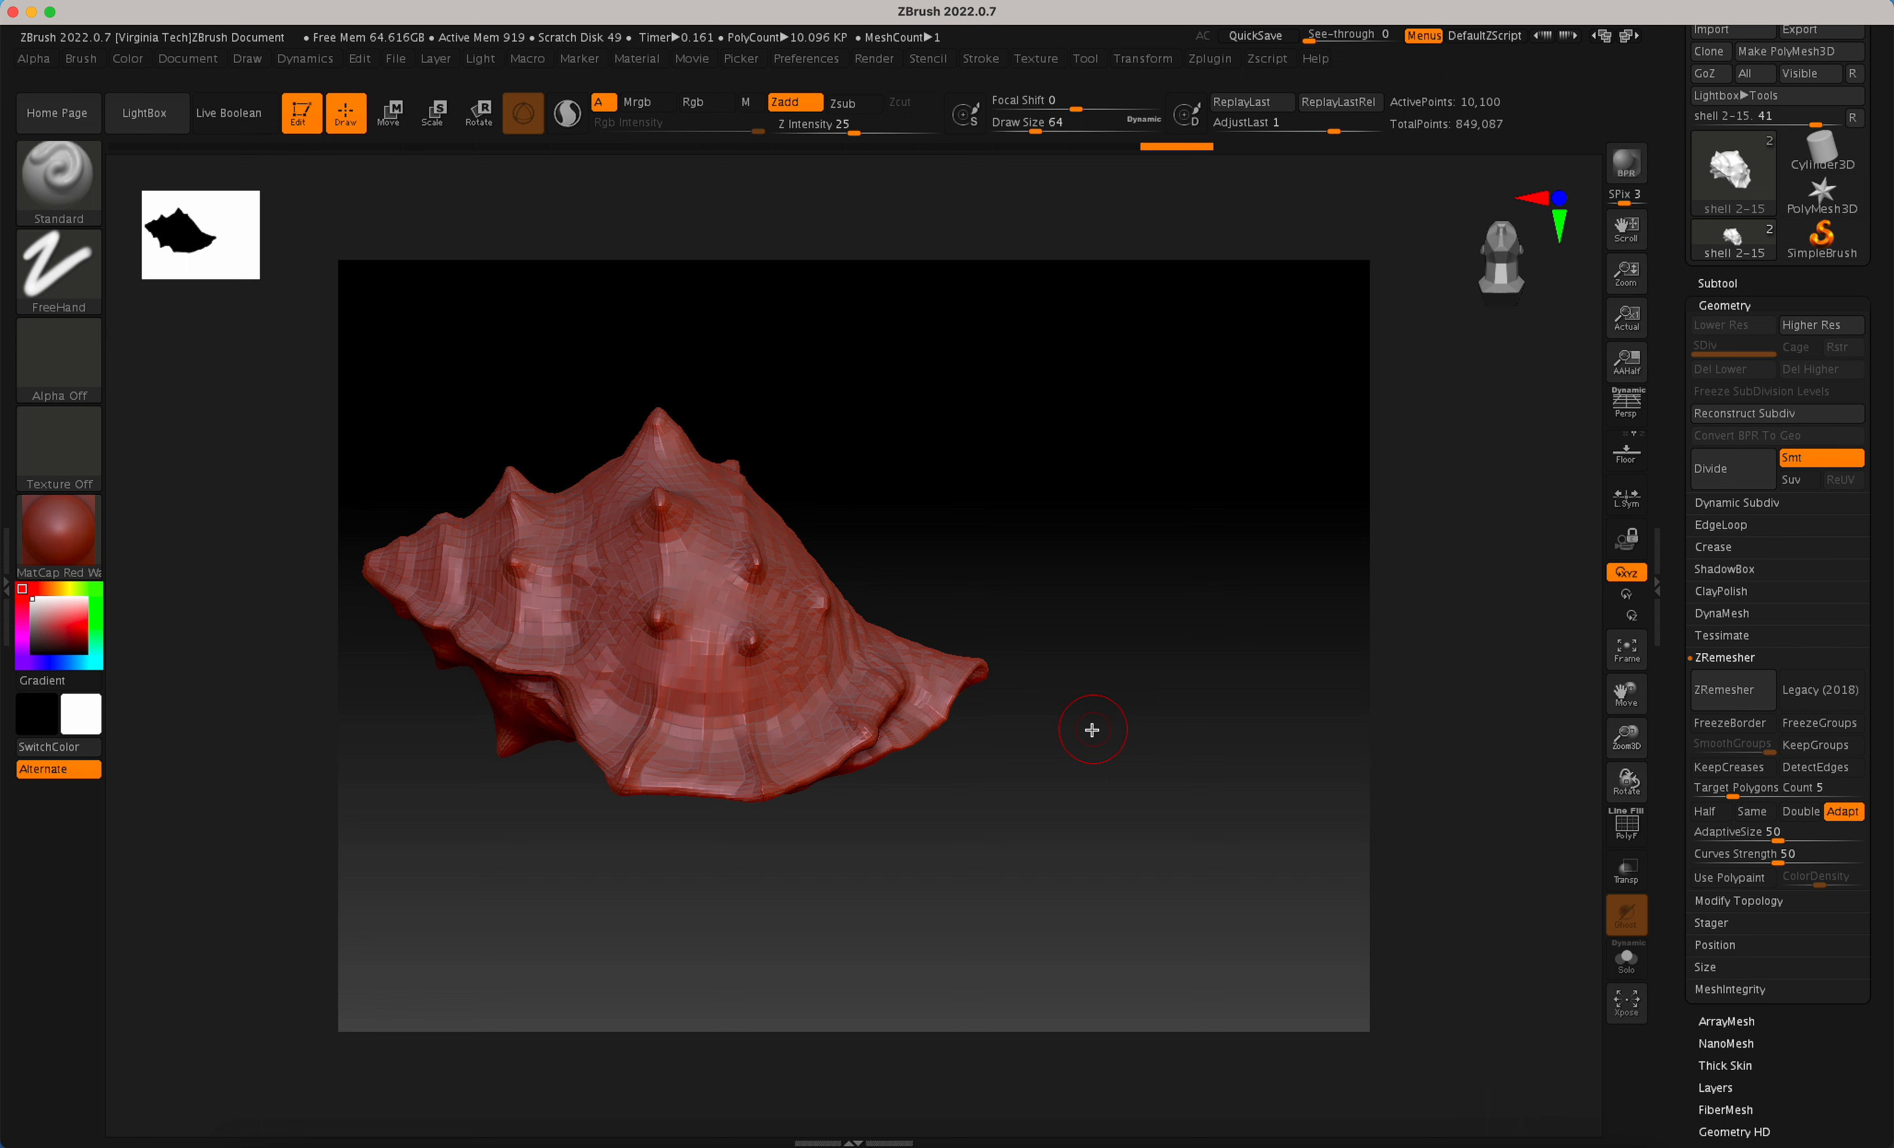
pyautogui.moveTo(1108, 817); pyautogui.dragTo(1206, 820)
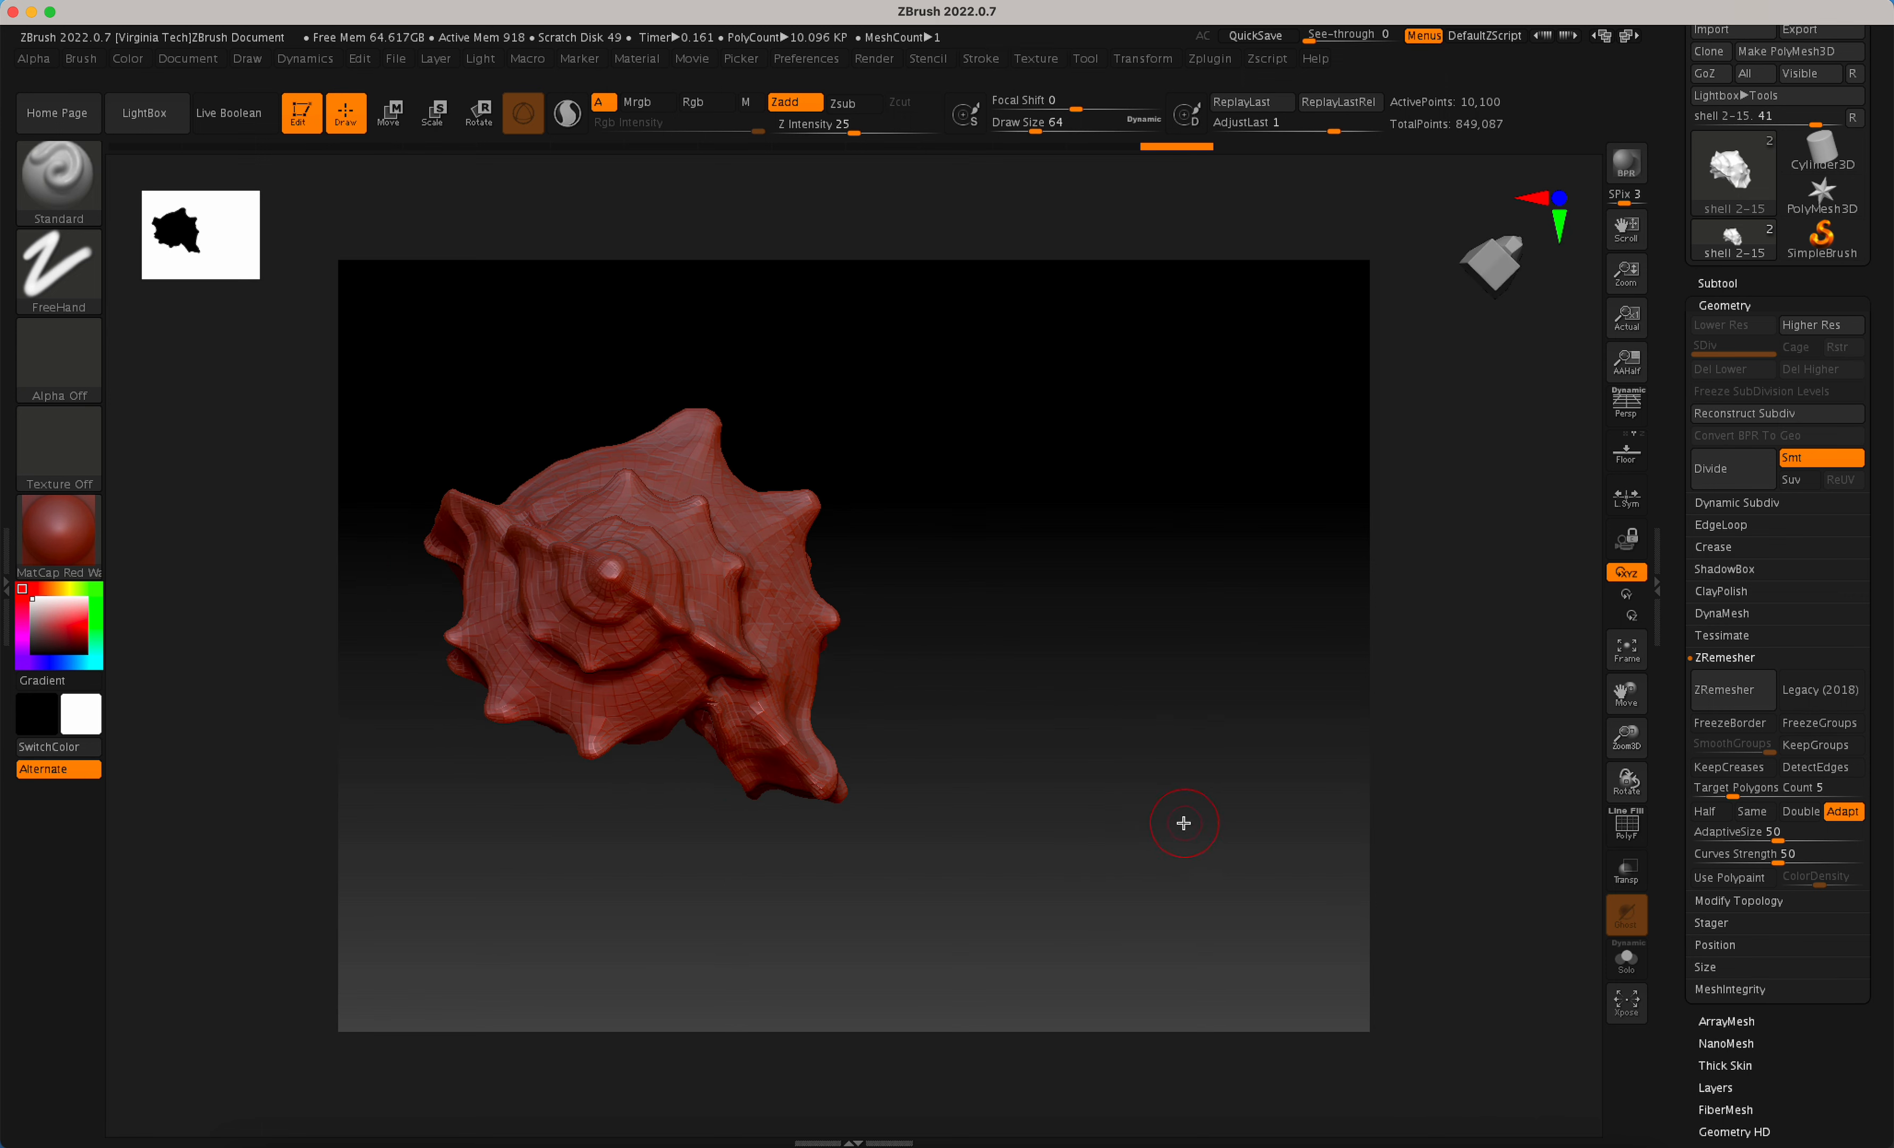
# Check the next notes in Word, return to ZBrush and divide the remeshed shell four times to subdivision level 5.
pyautogui.press('super+Tab')
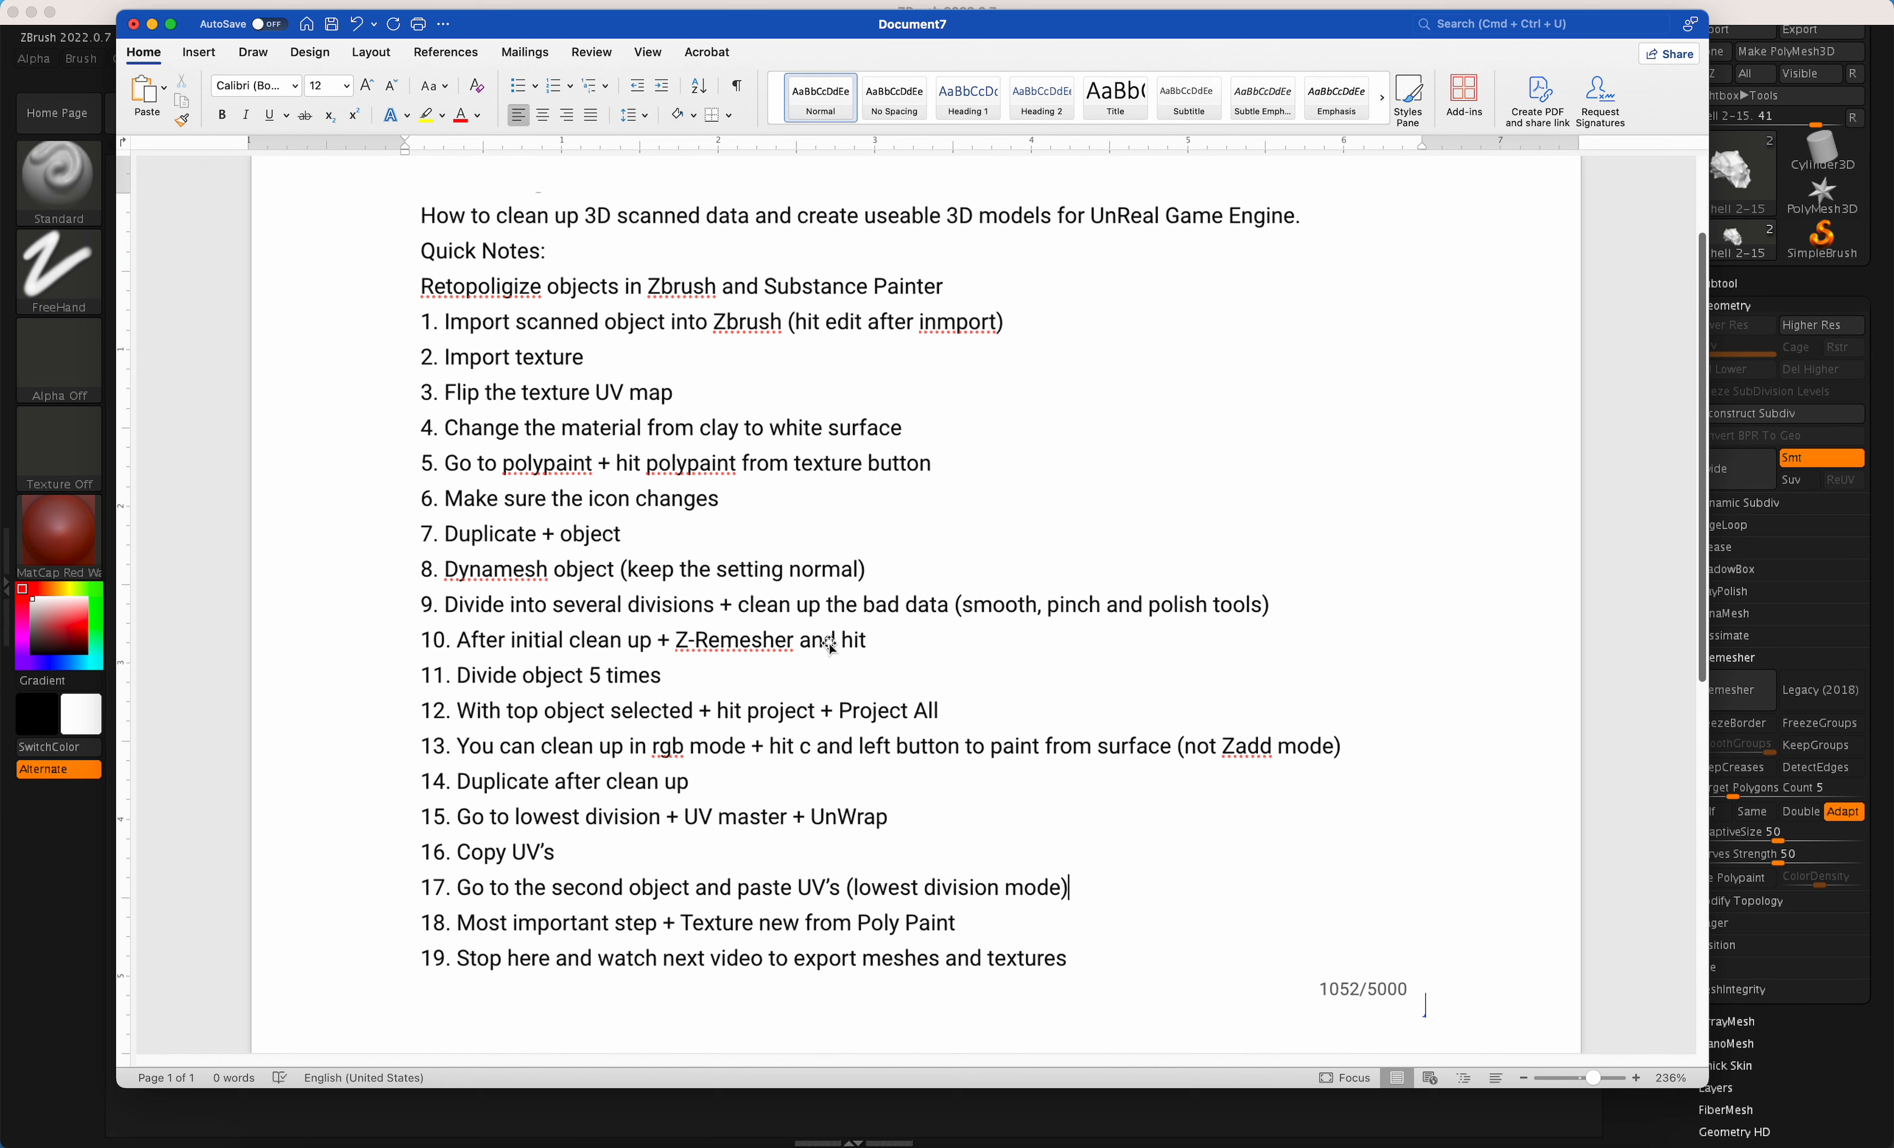
pyautogui.press('super+Tab')
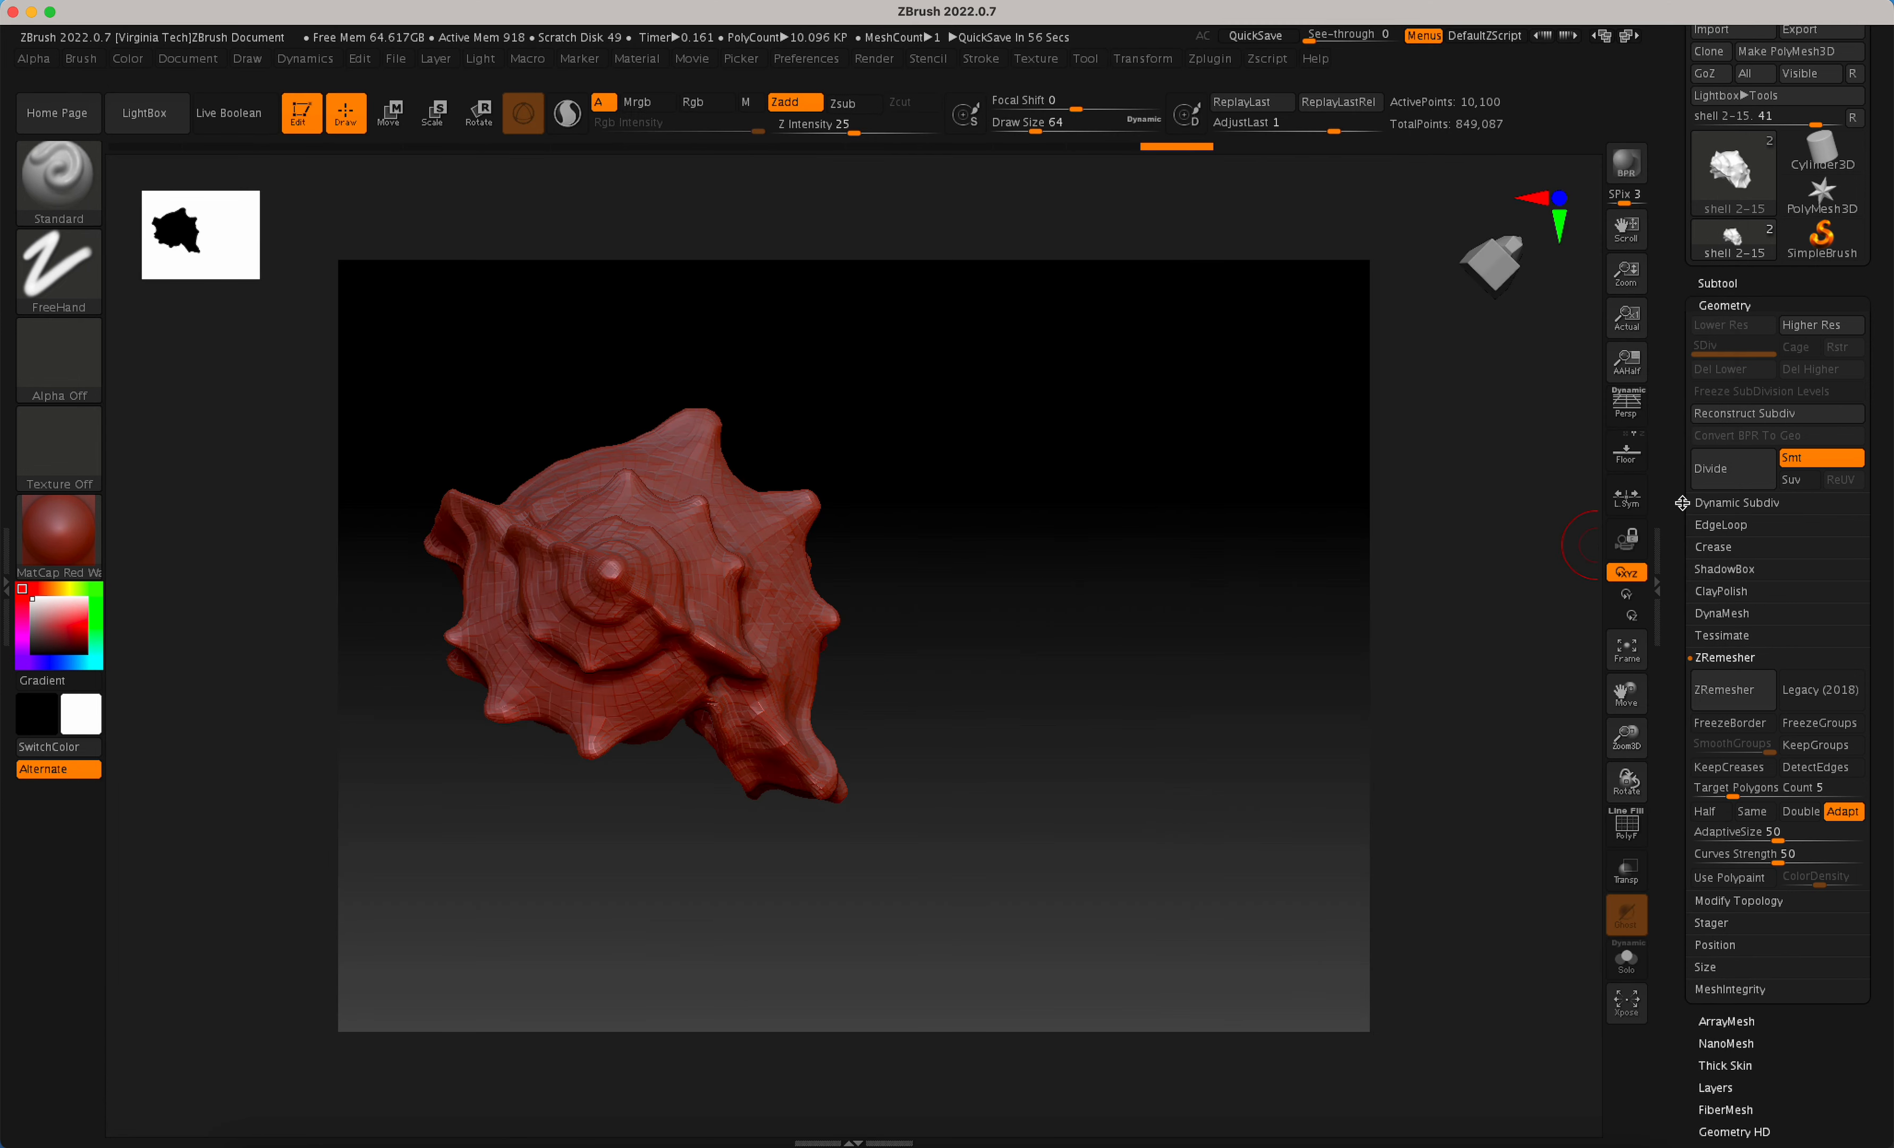
pyautogui.click(1729, 486)
pyautogui.click(1730, 486)
pyautogui.click(1729, 486)
pyautogui.click(1729, 486)
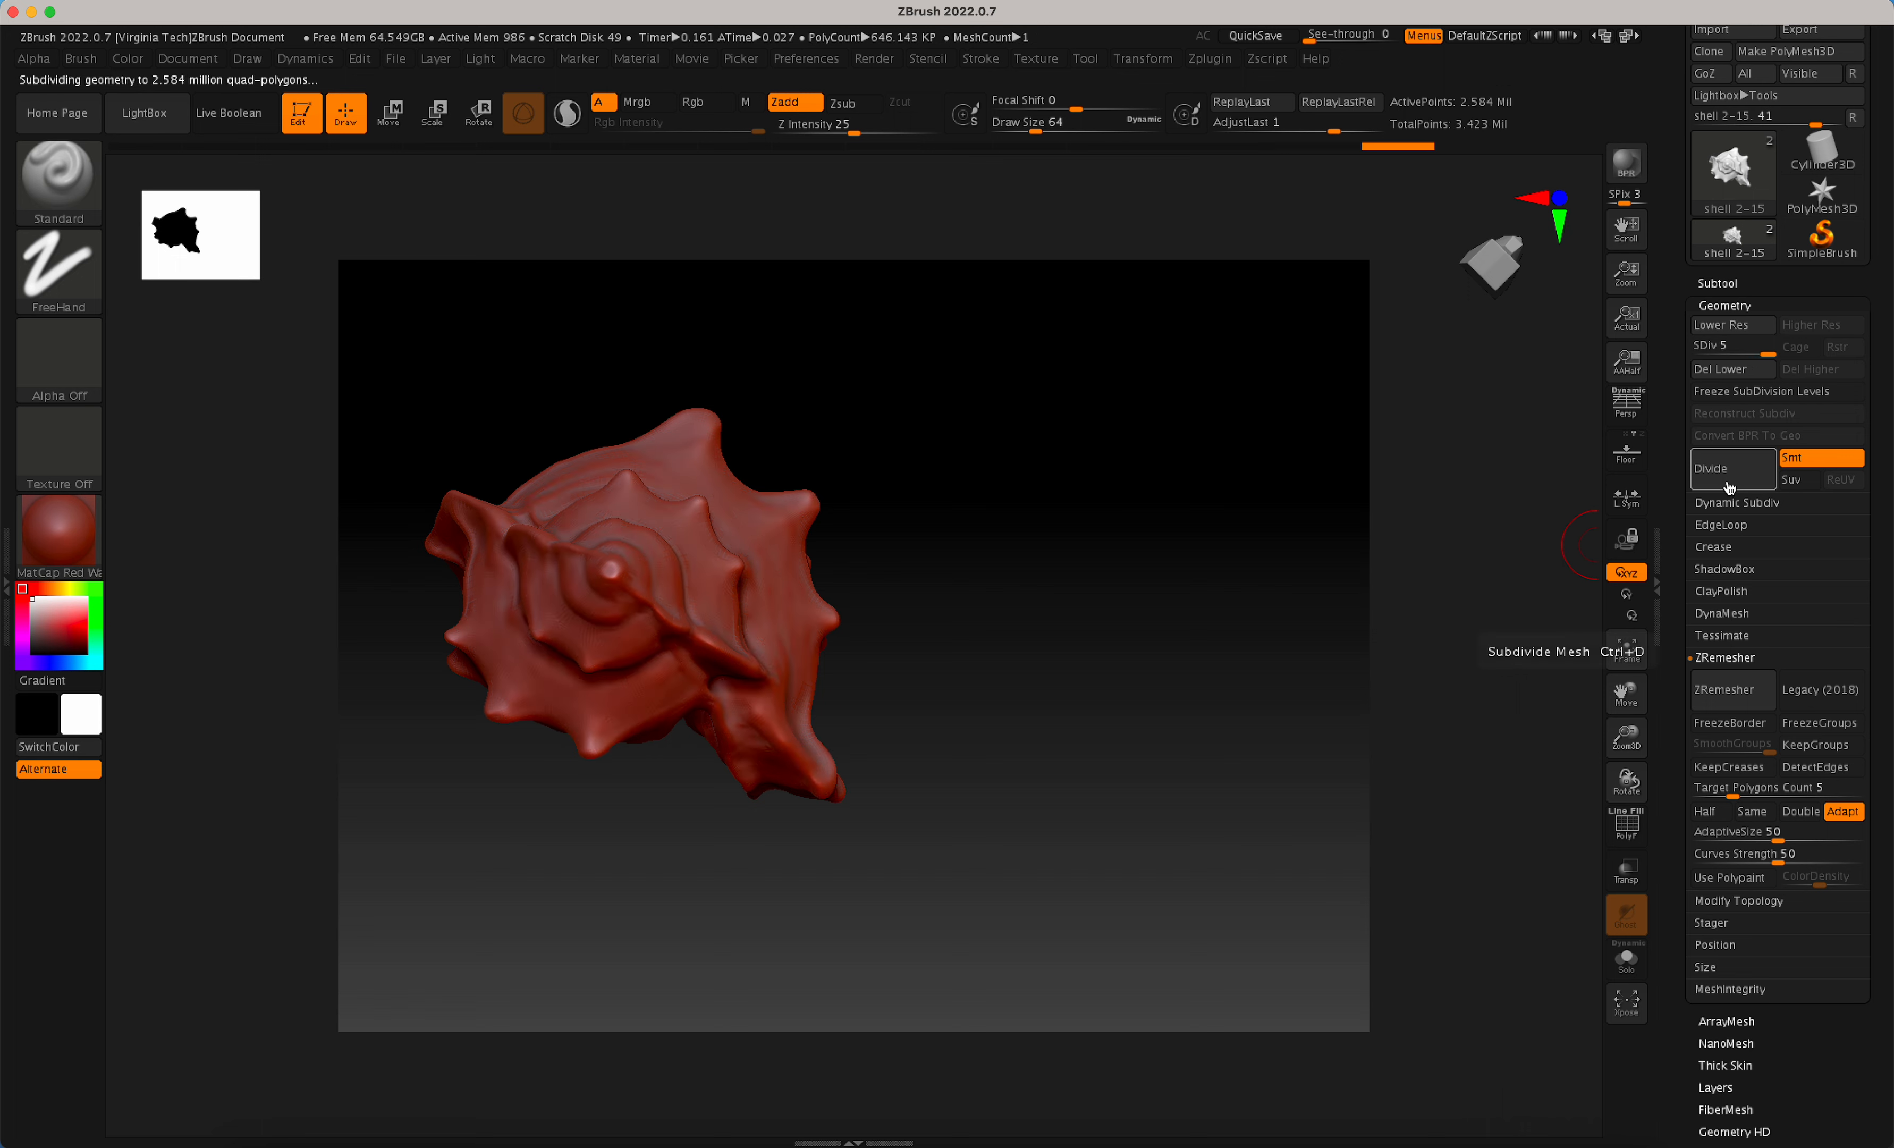
pyautogui.moveTo(1019, 609); pyautogui.dragTo(990, 669)
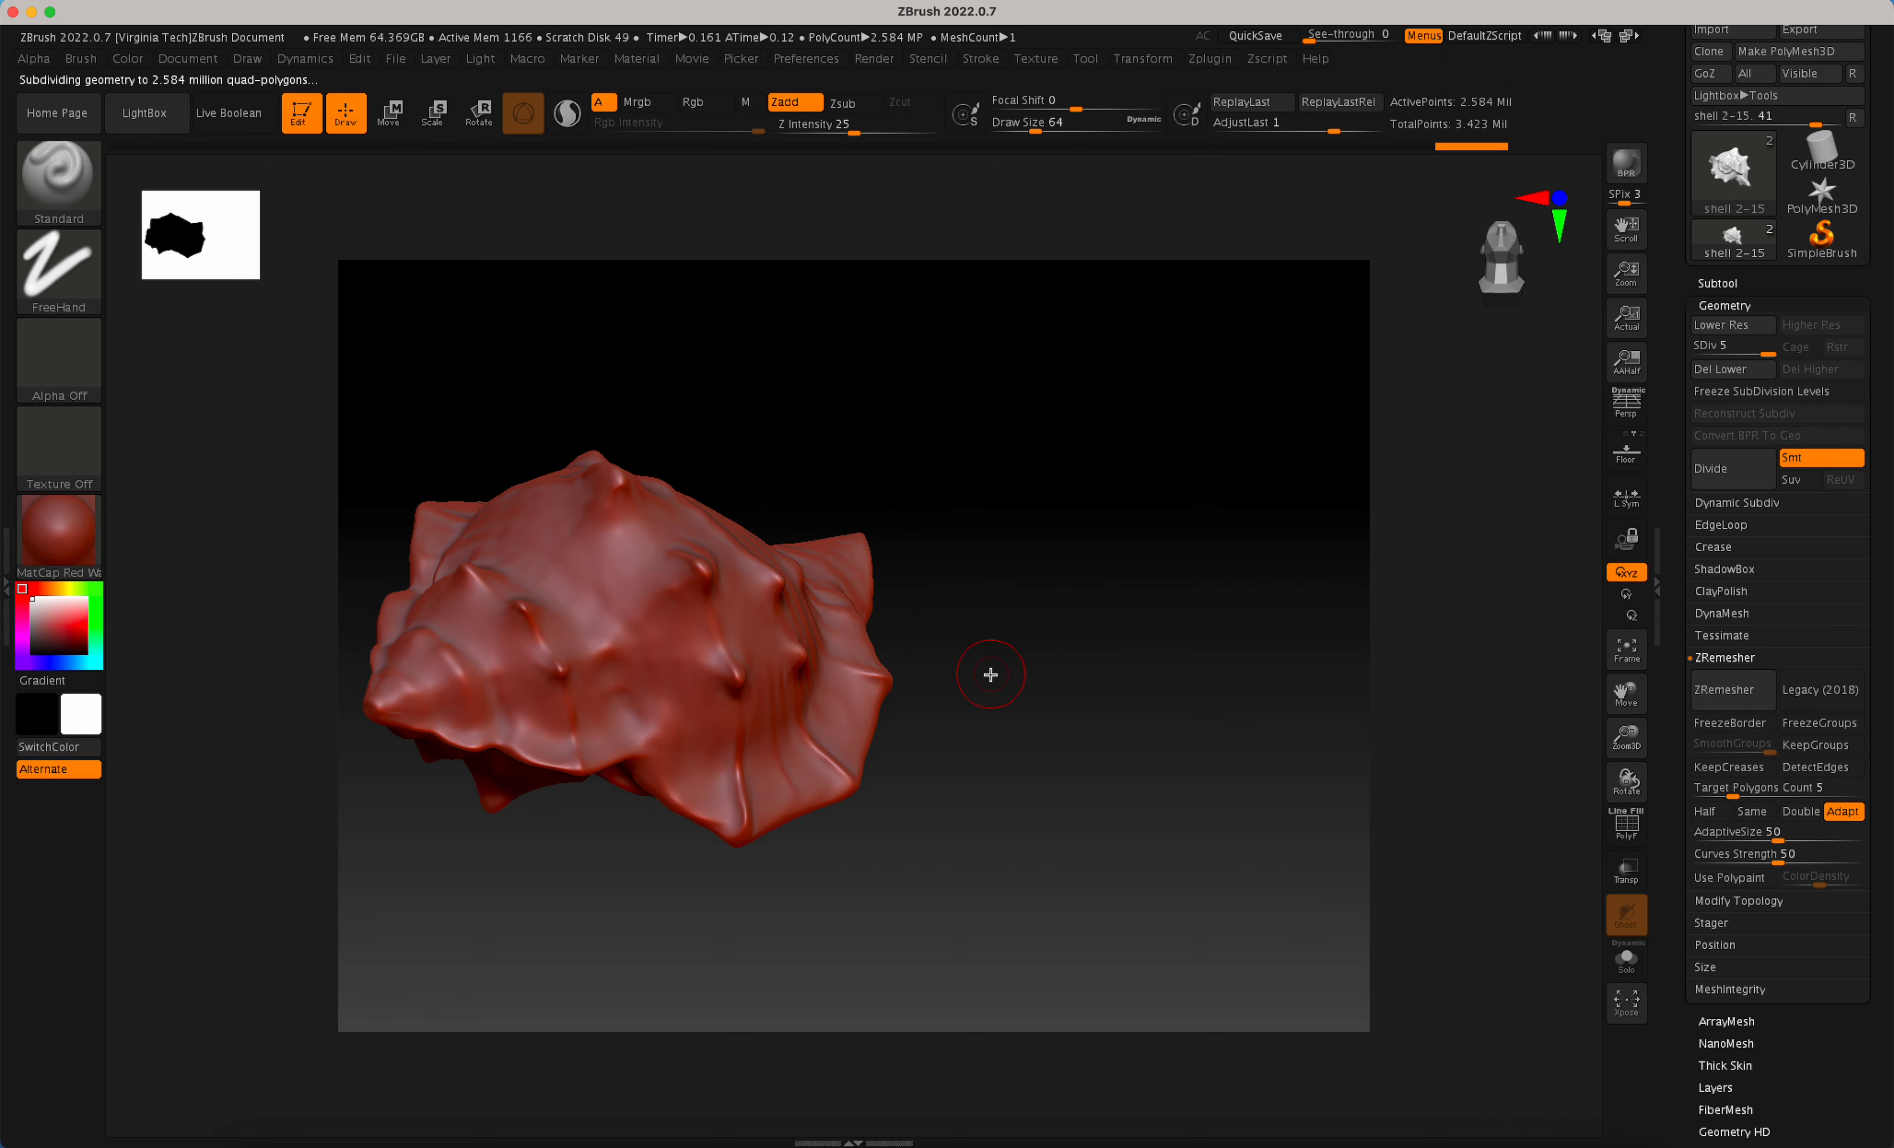
pyautogui.press('ctrl')
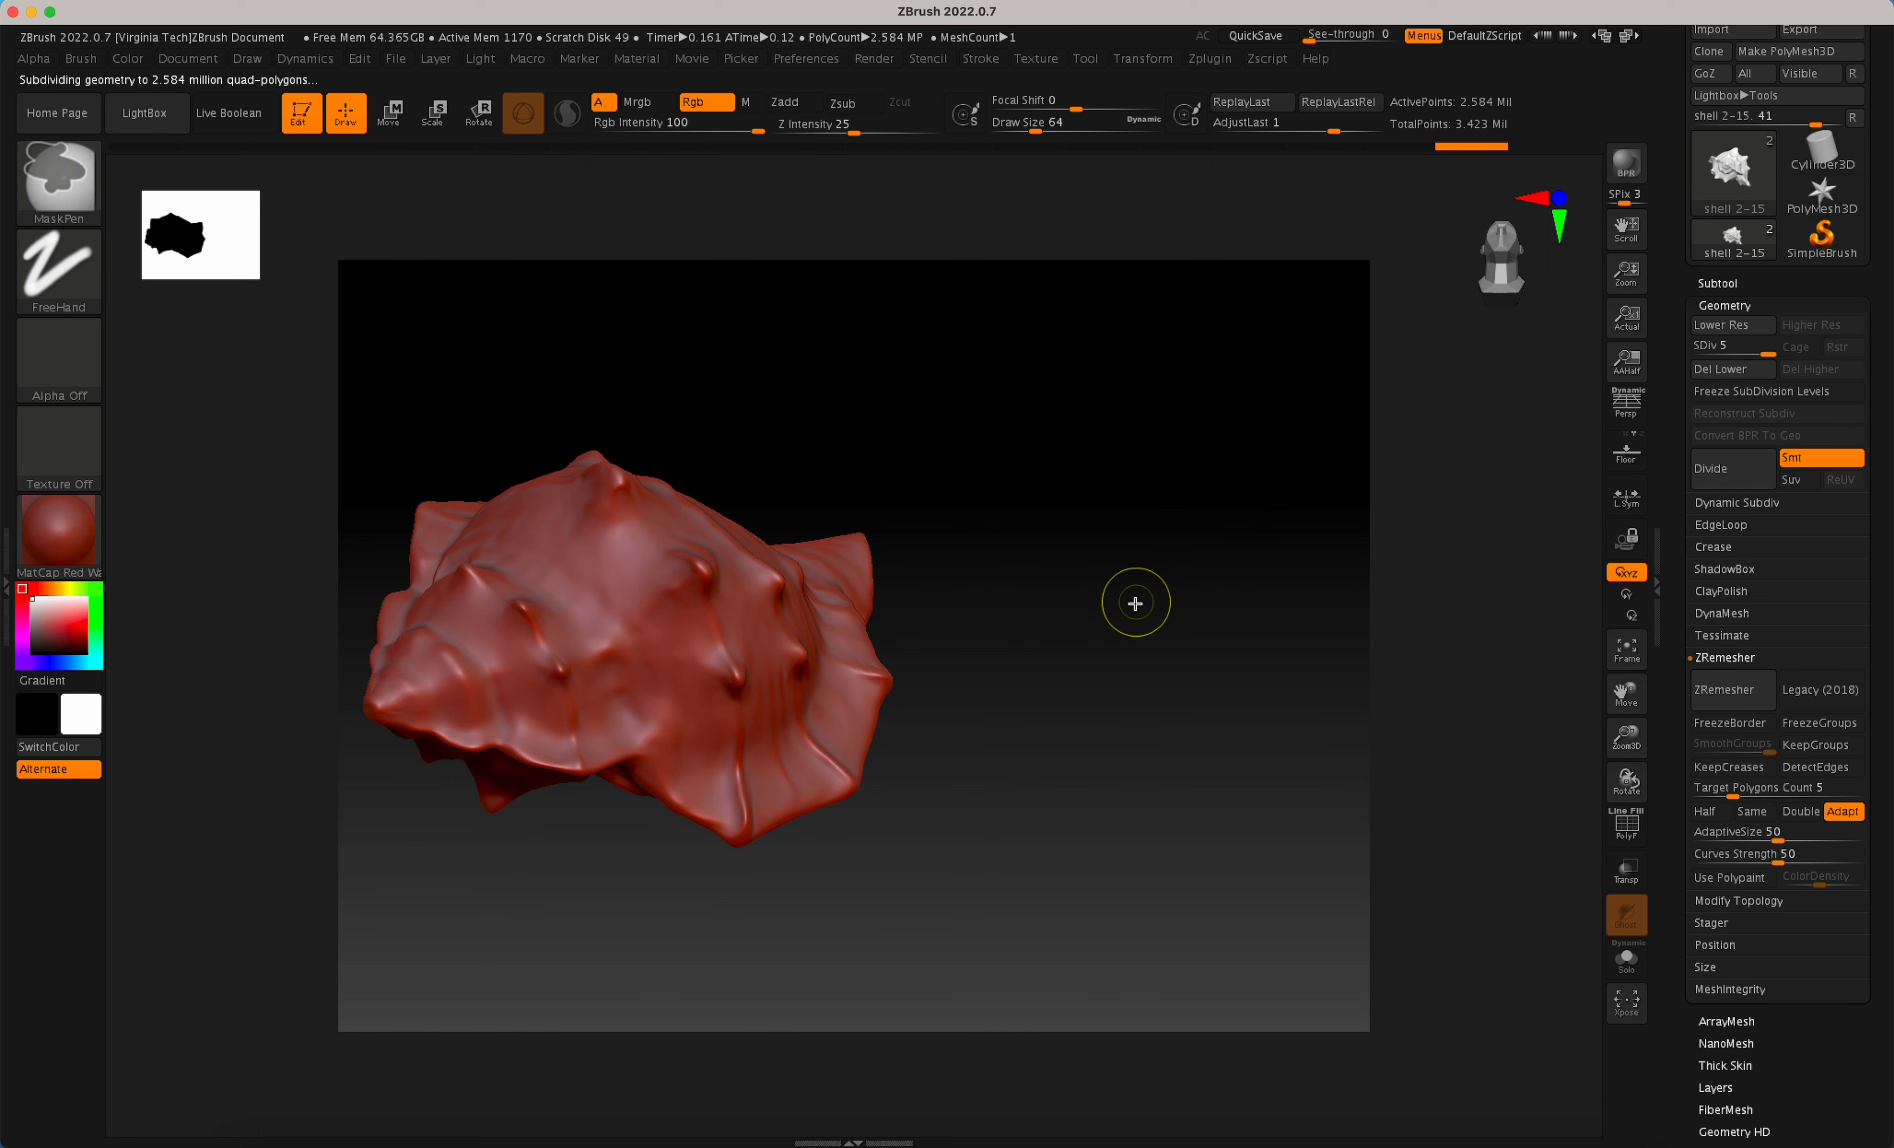
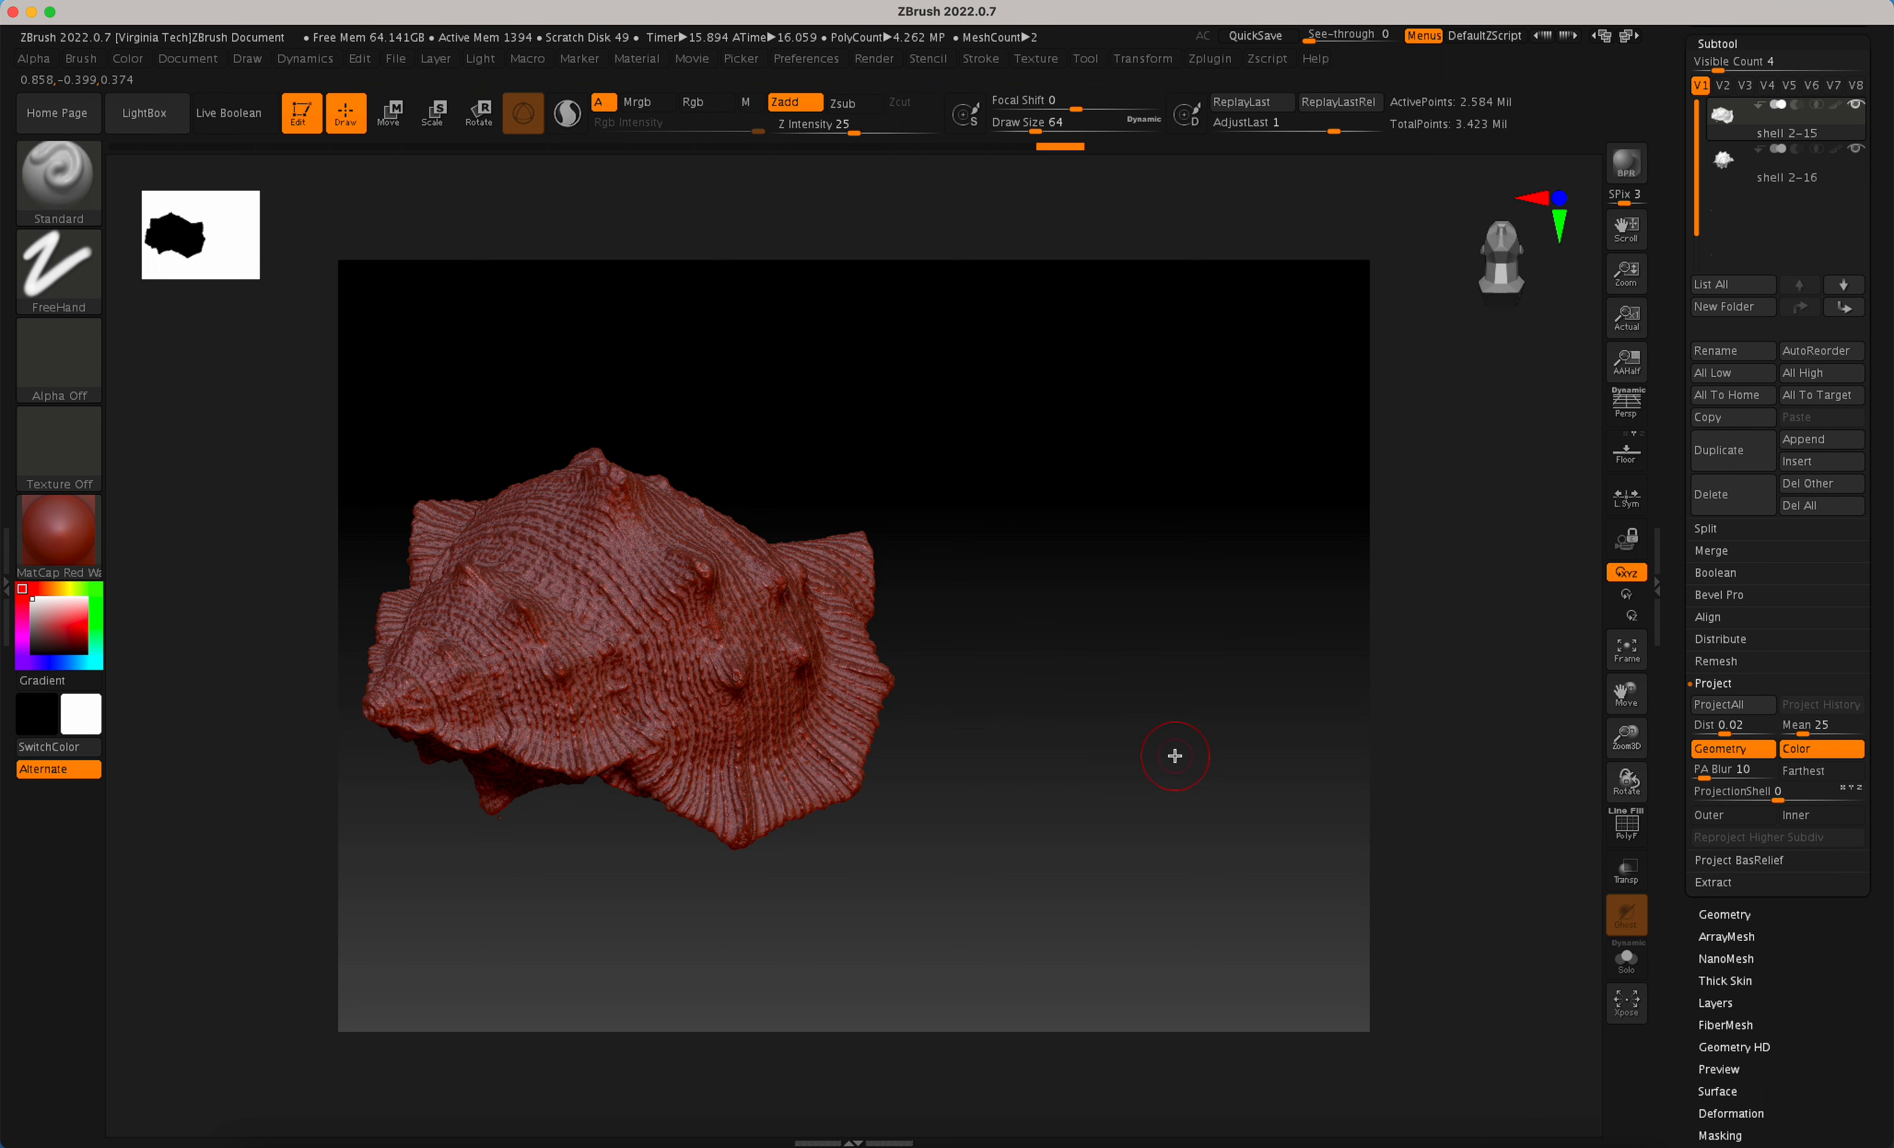
# Hide the shell 2-16 subtool and inspect the projected shell 2-15 on its own, showing its polygon wireframe briefly.
pyautogui.moveTo(1182, 781); pyautogui.dragTo(1167, 827)
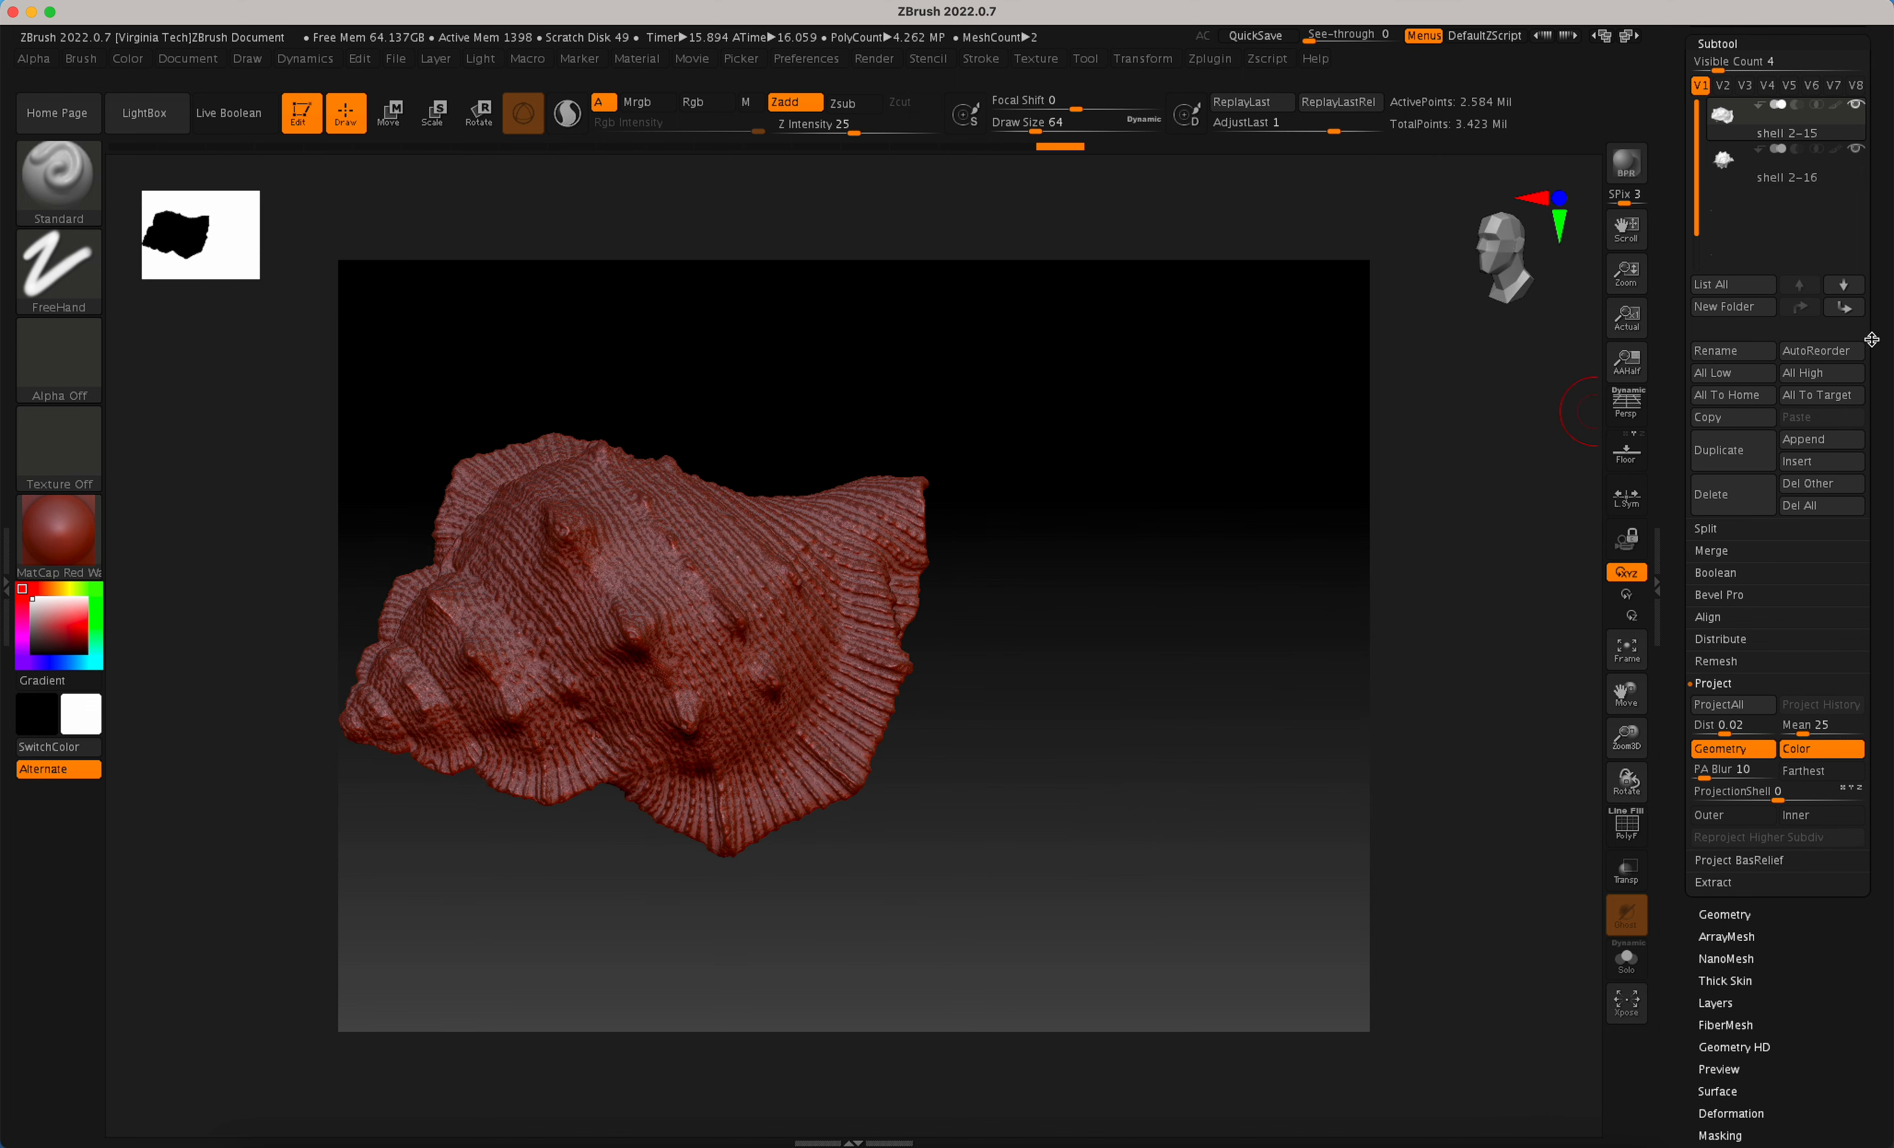
pyautogui.scroll(5, 1871, 339)
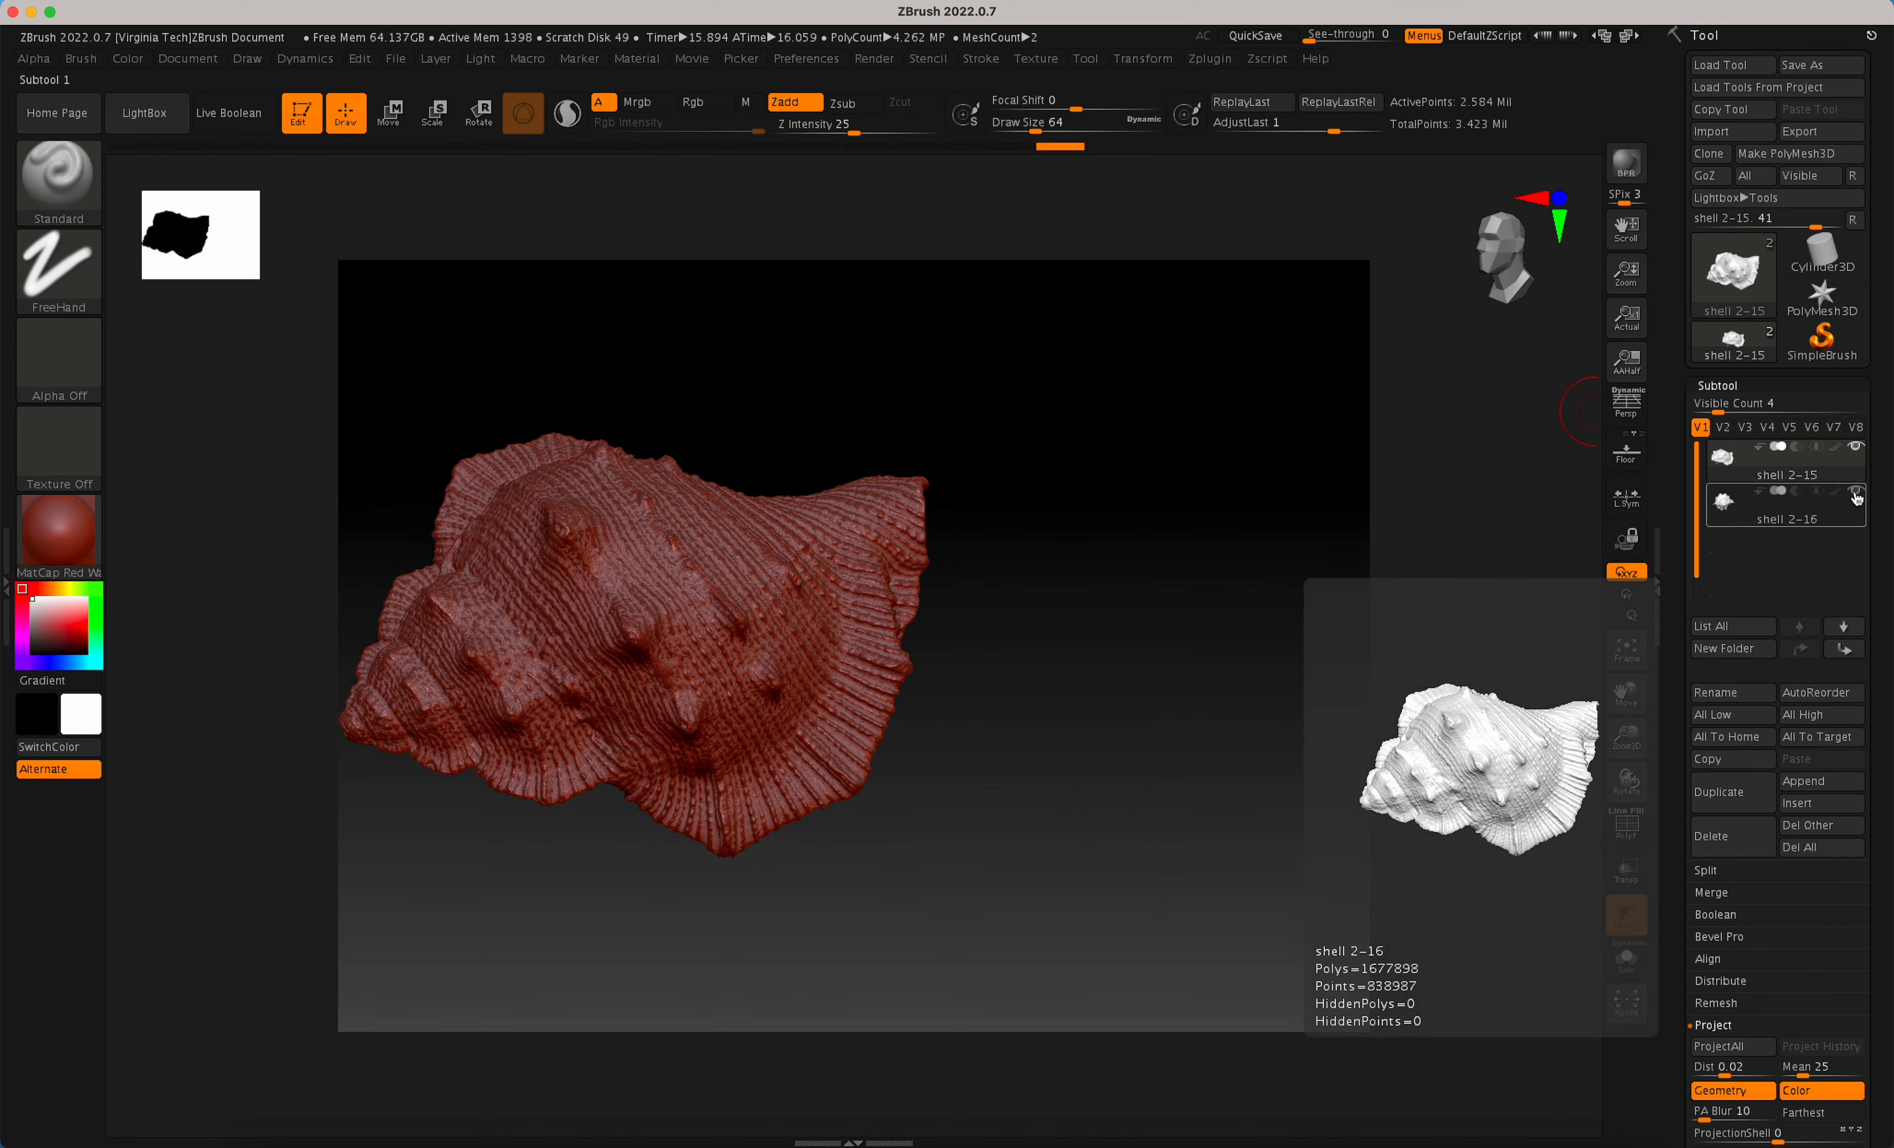
pyautogui.click(1857, 493)
pyautogui.moveTo(1171, 538)
pyautogui.mouseDown()
pyautogui.moveTo(1189, 462)
pyautogui.moveTo(1209, 479)
pyautogui.moveTo(1082, 555)
pyautogui.moveTo(1126, 550)
pyautogui.mouseUp()
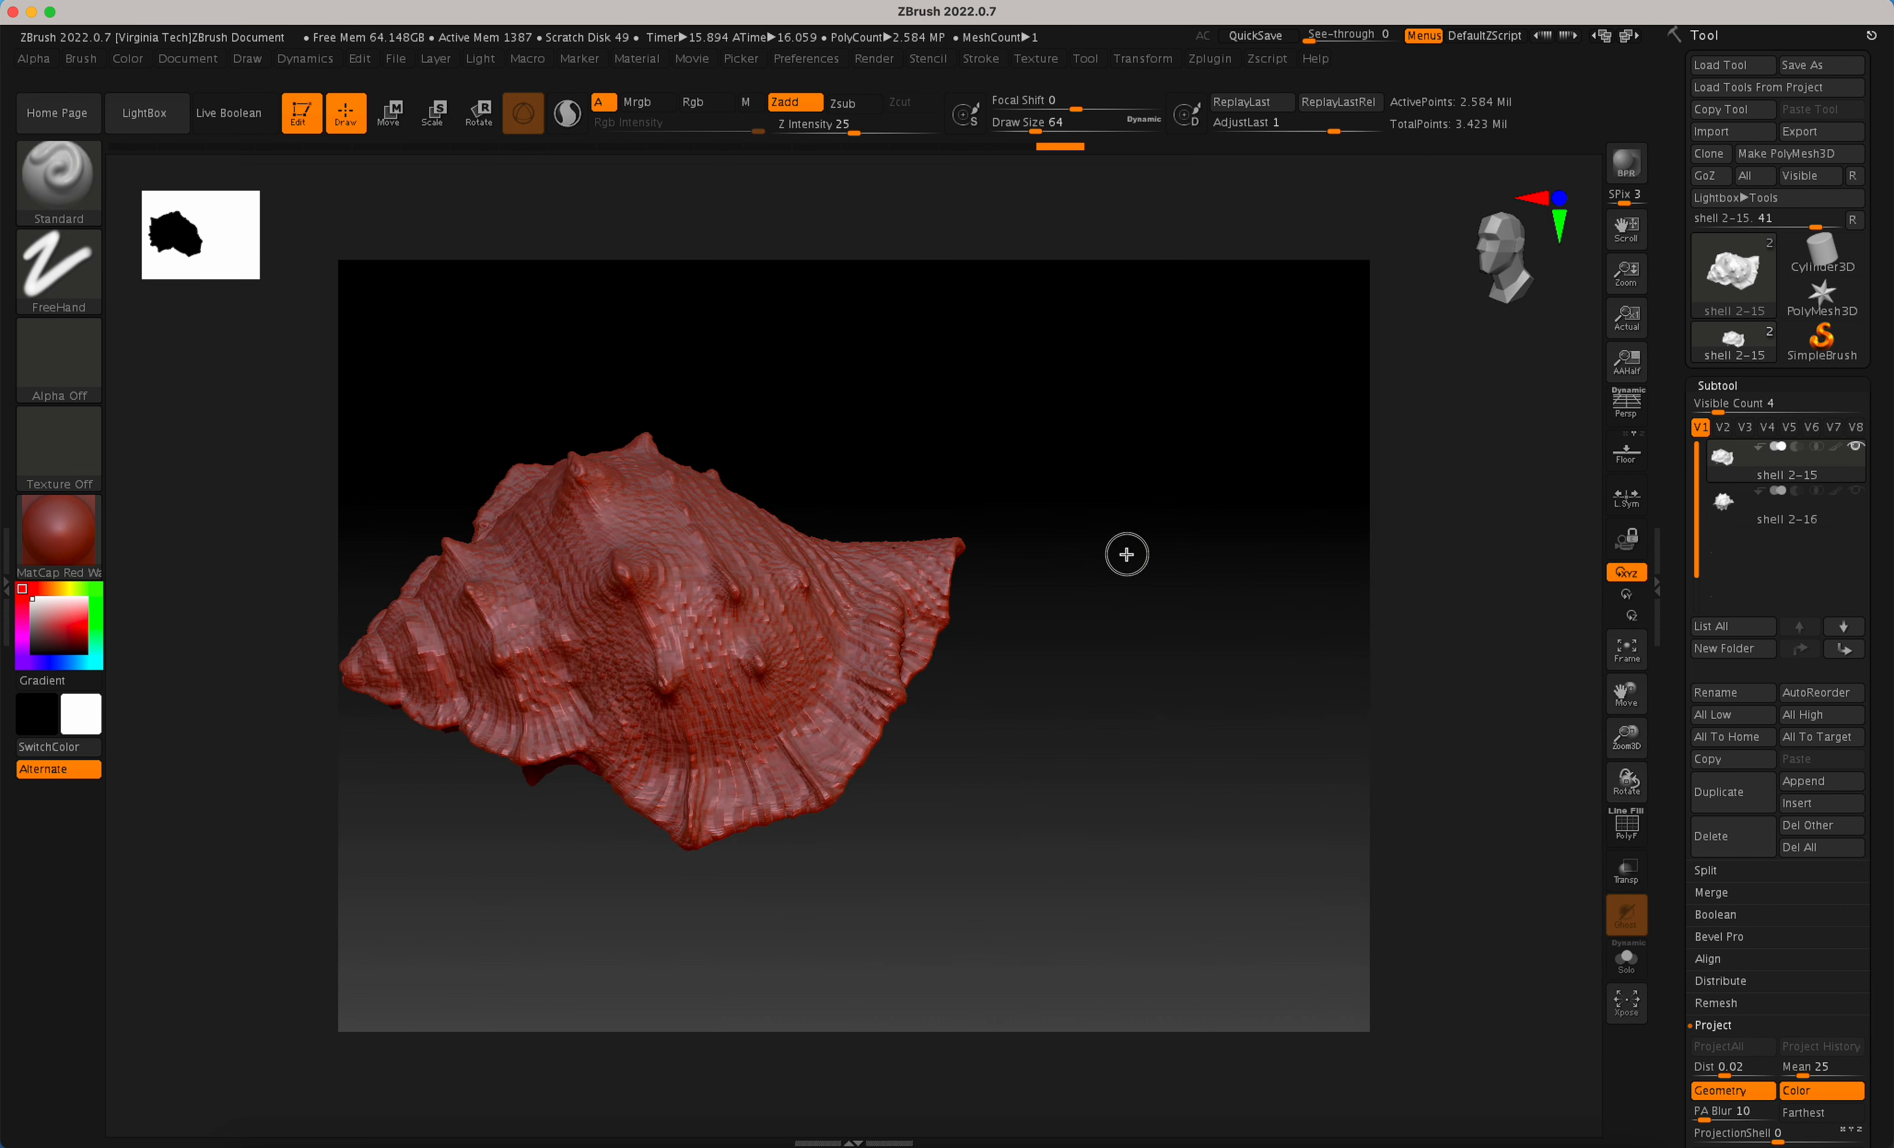
pyautogui.click(1626, 827)
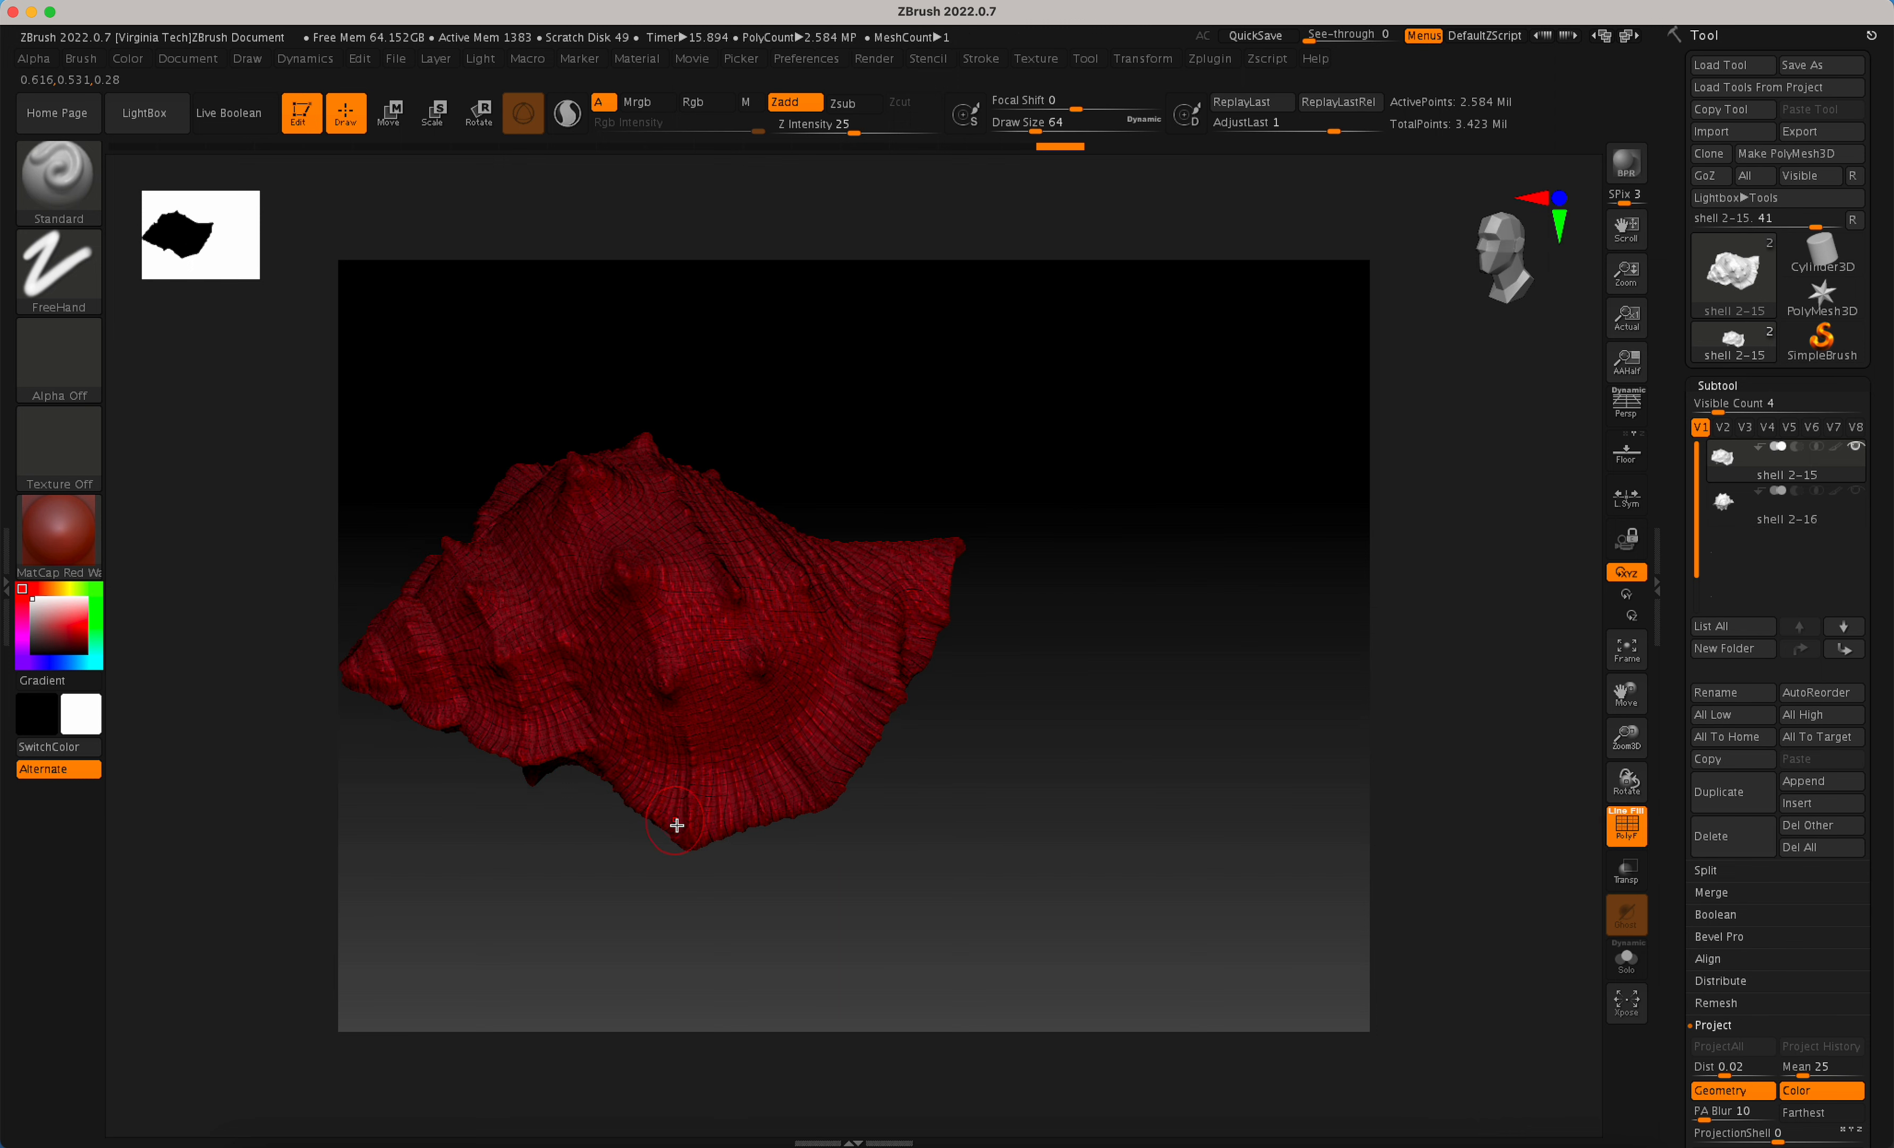
pyautogui.click(1625, 826)
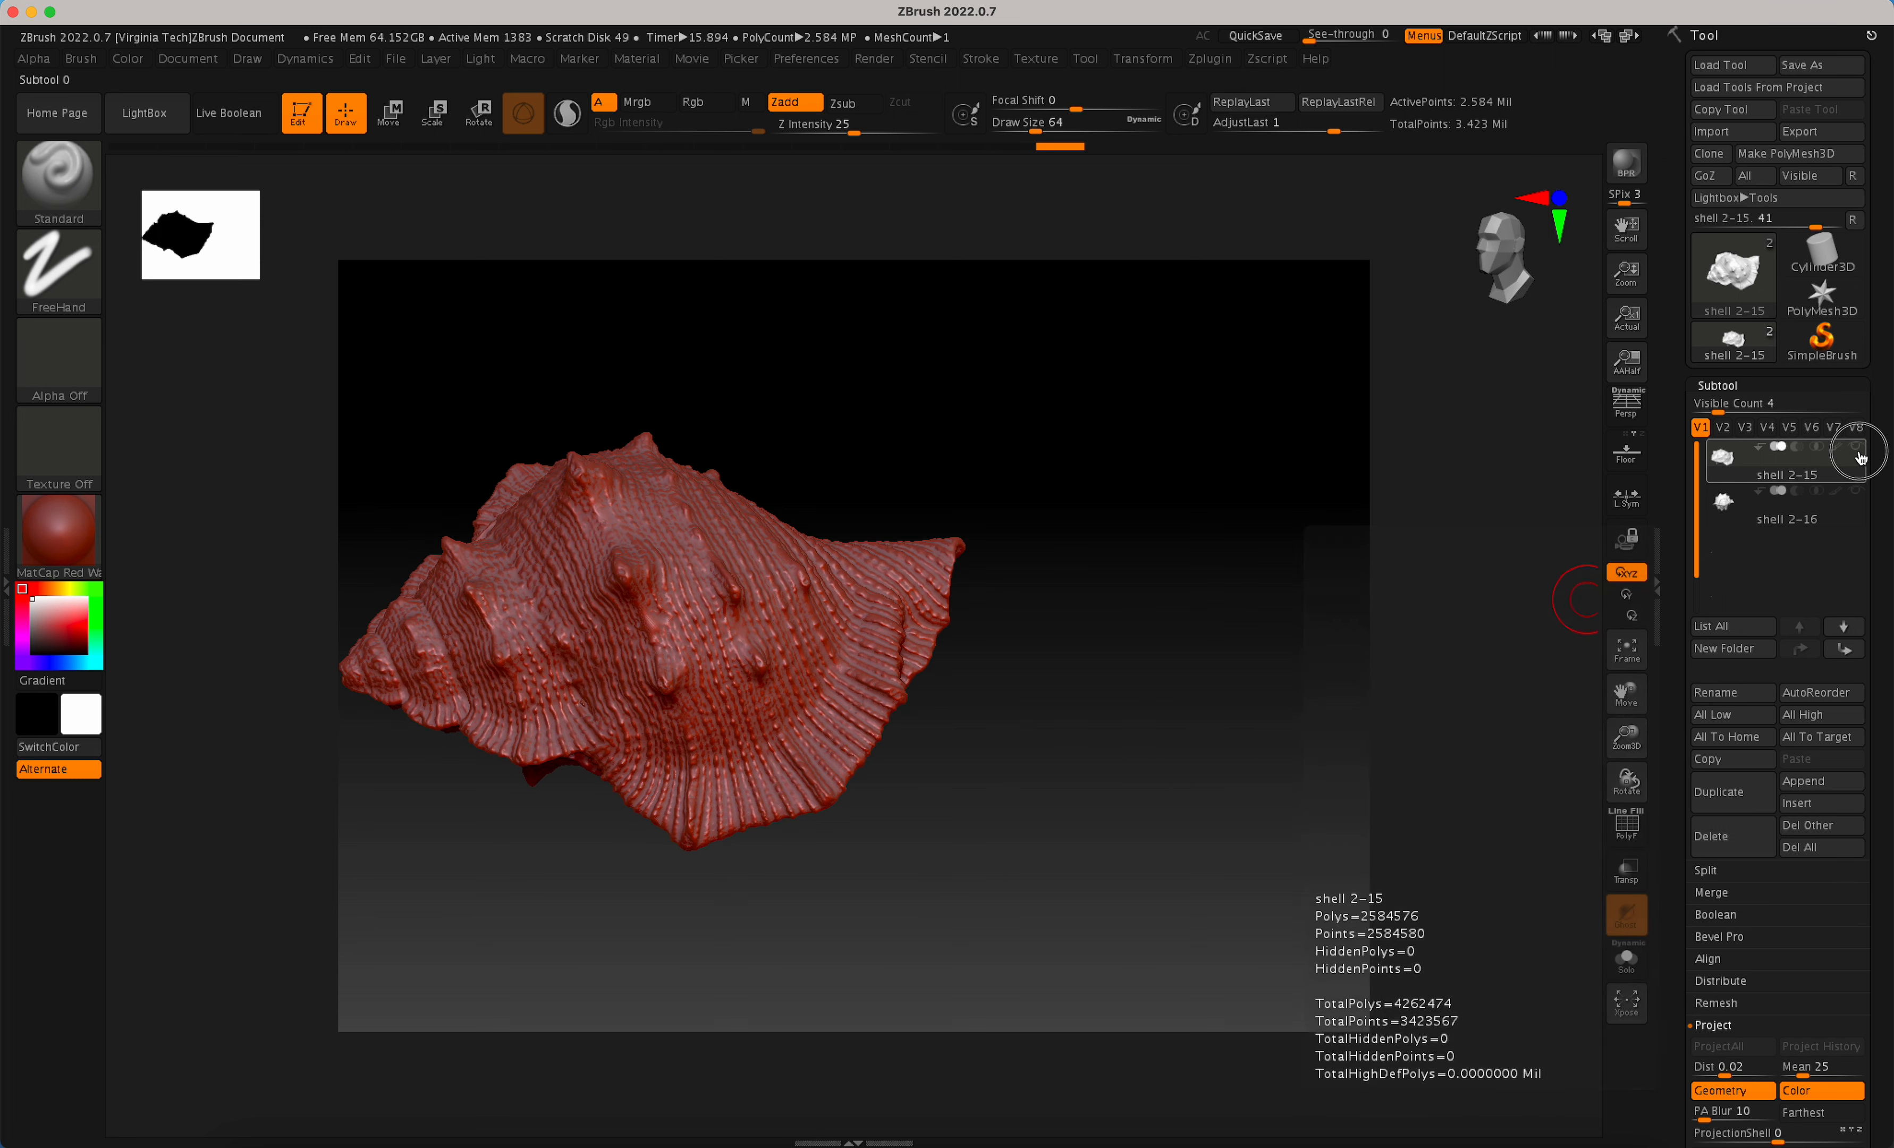
# Compare the wireframe of shell 2-16 with that of shell 2-15, ending with only shell 2-15 shown and the wireframe off.
pyautogui.click(1857, 496)
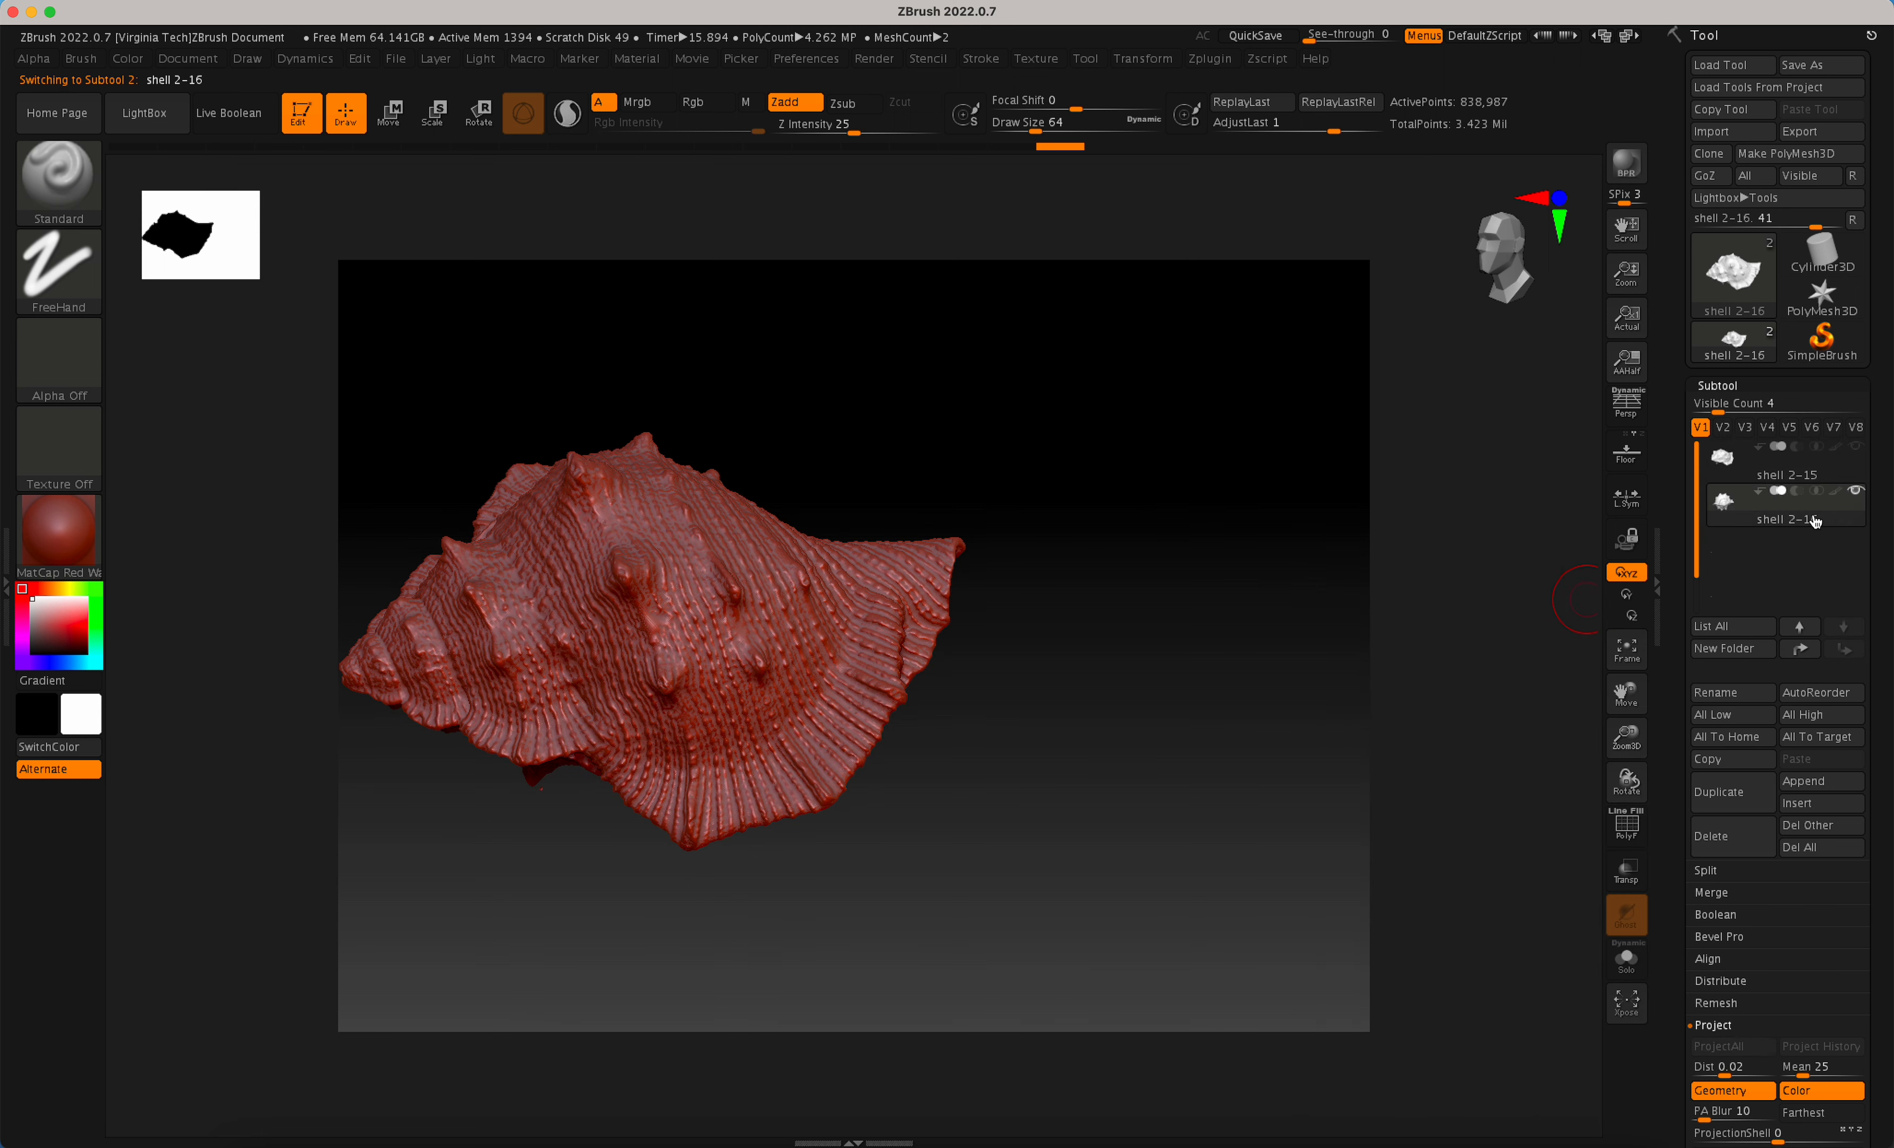
pyautogui.click(1627, 828)
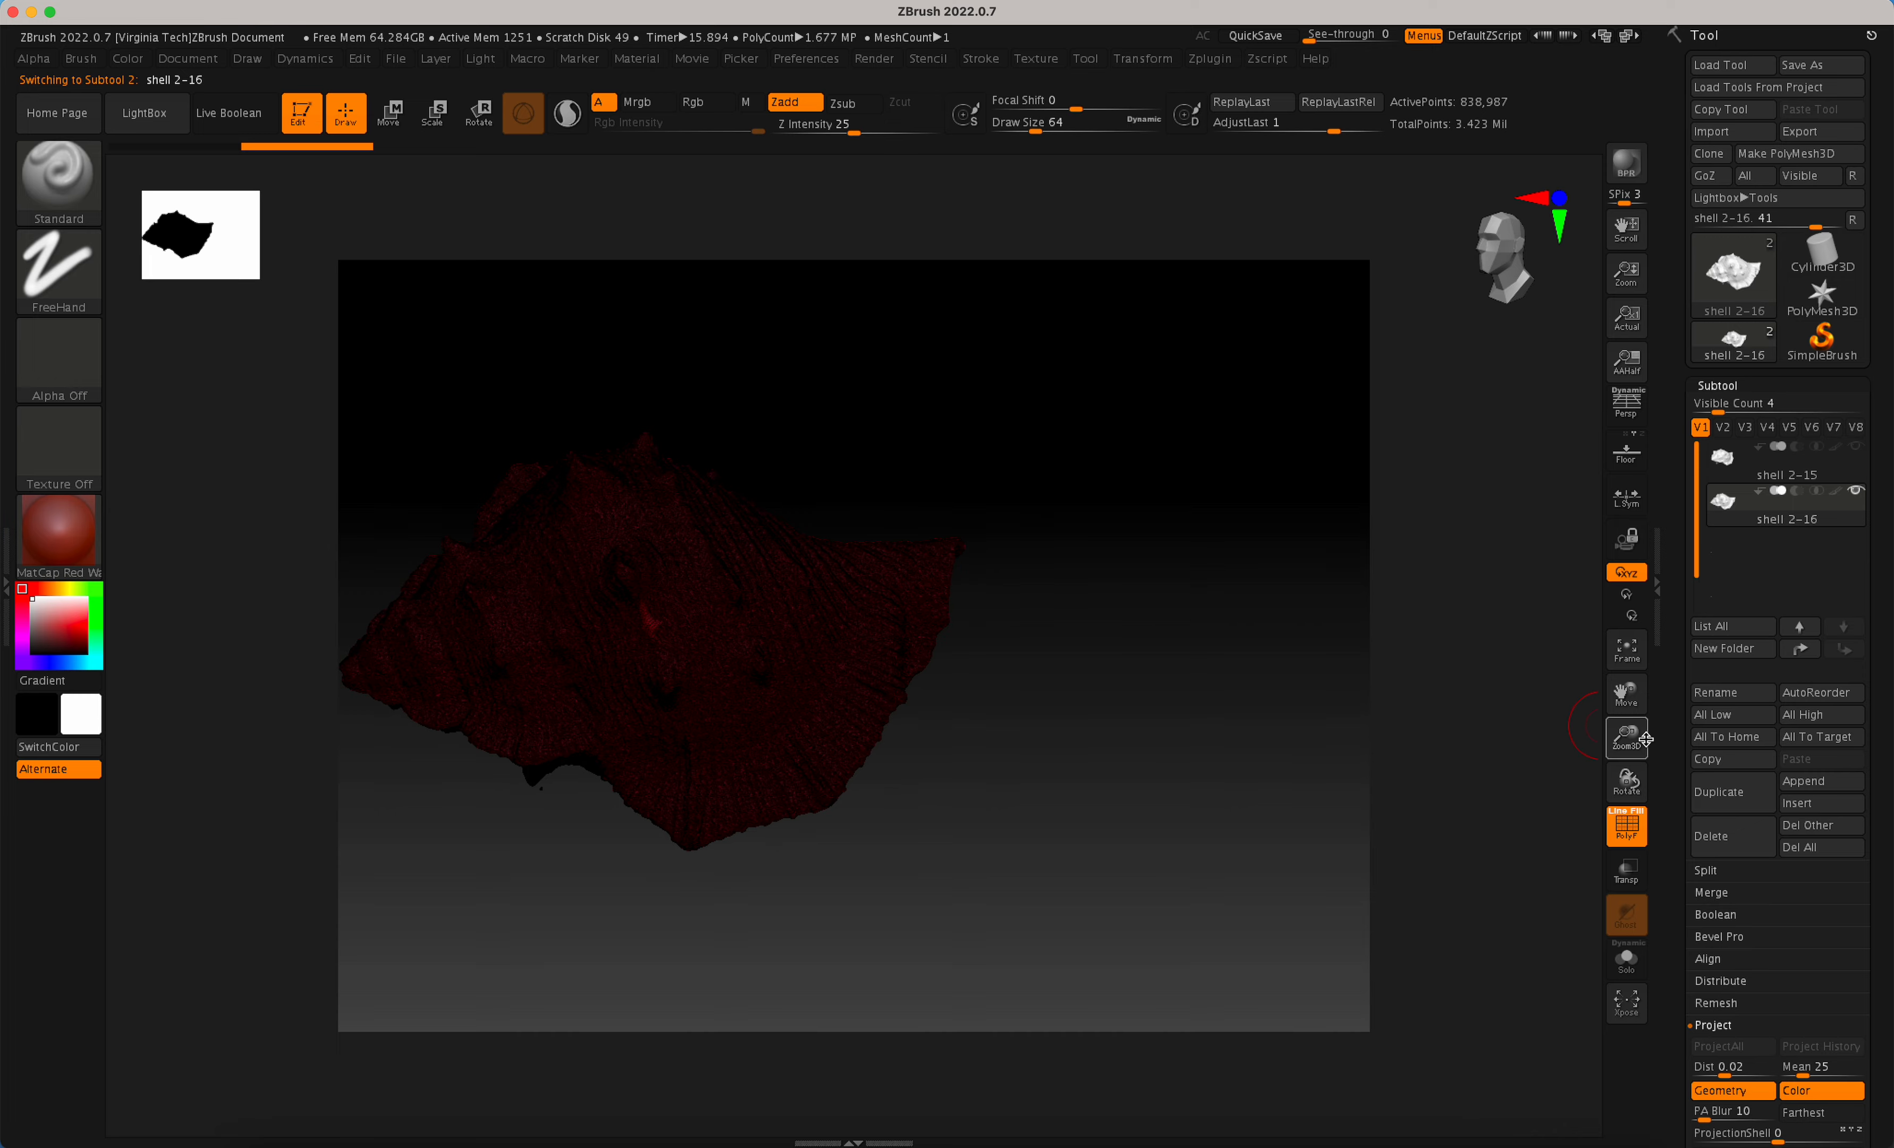
pyautogui.moveTo(1627, 738)
pyautogui.mouseDown()
pyautogui.moveTo(1643, 865)
pyautogui.moveTo(1624, 754)
pyautogui.mouseUp()
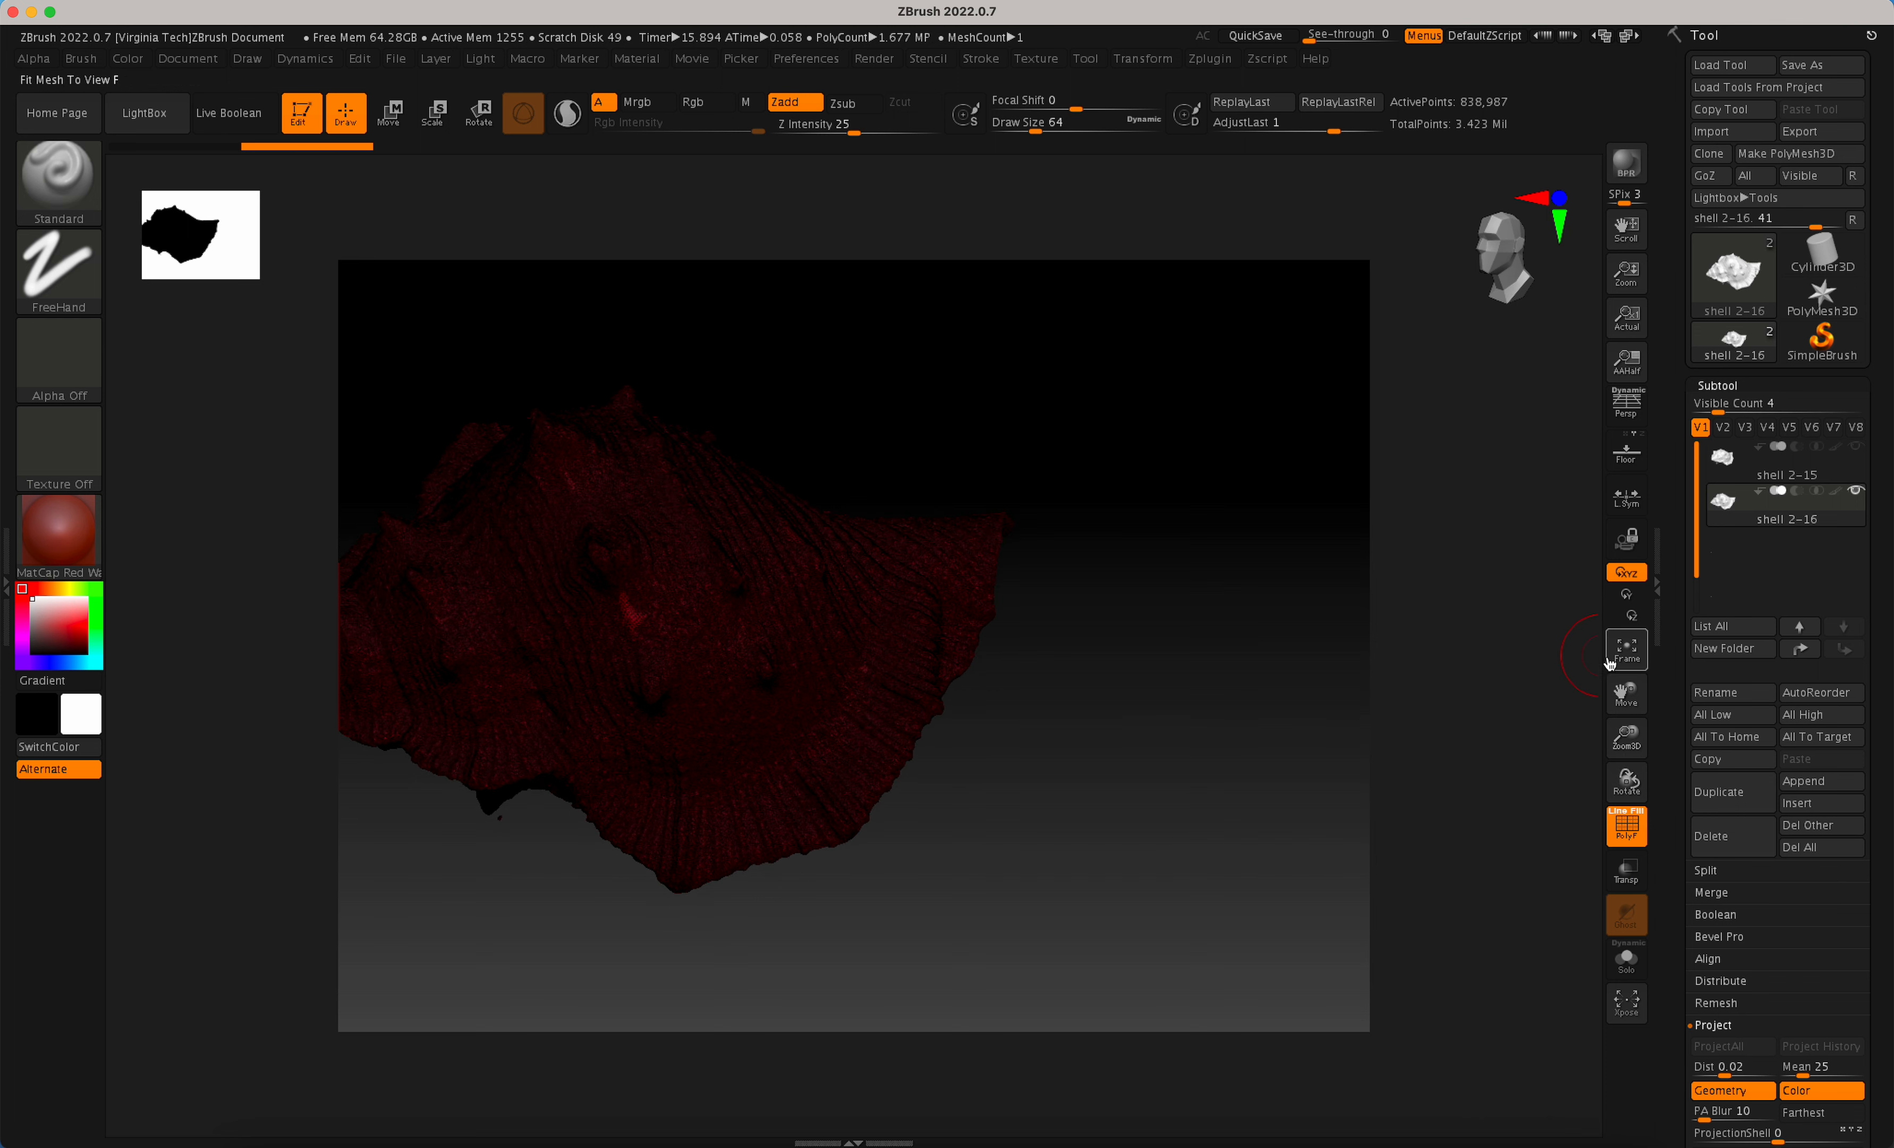
pyautogui.click(1831, 484)
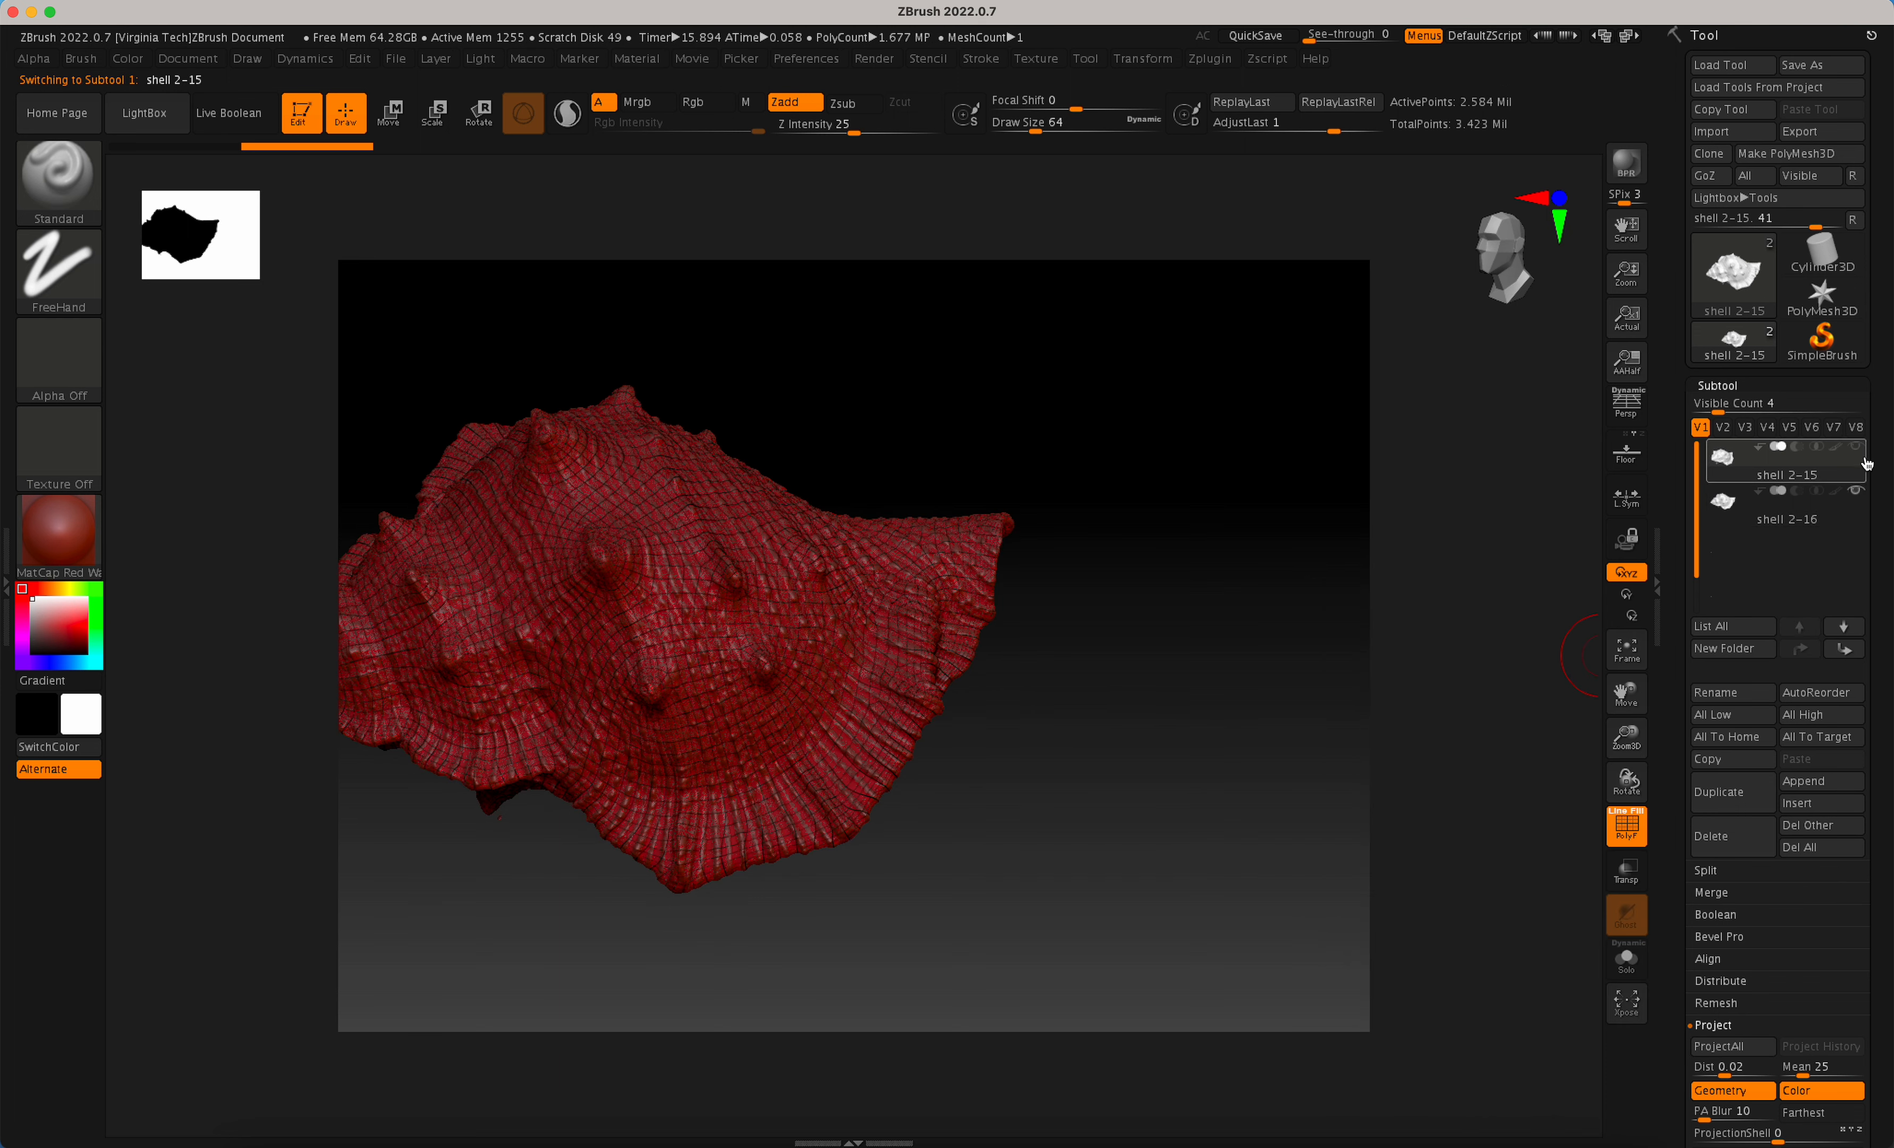
pyautogui.click(1860, 496)
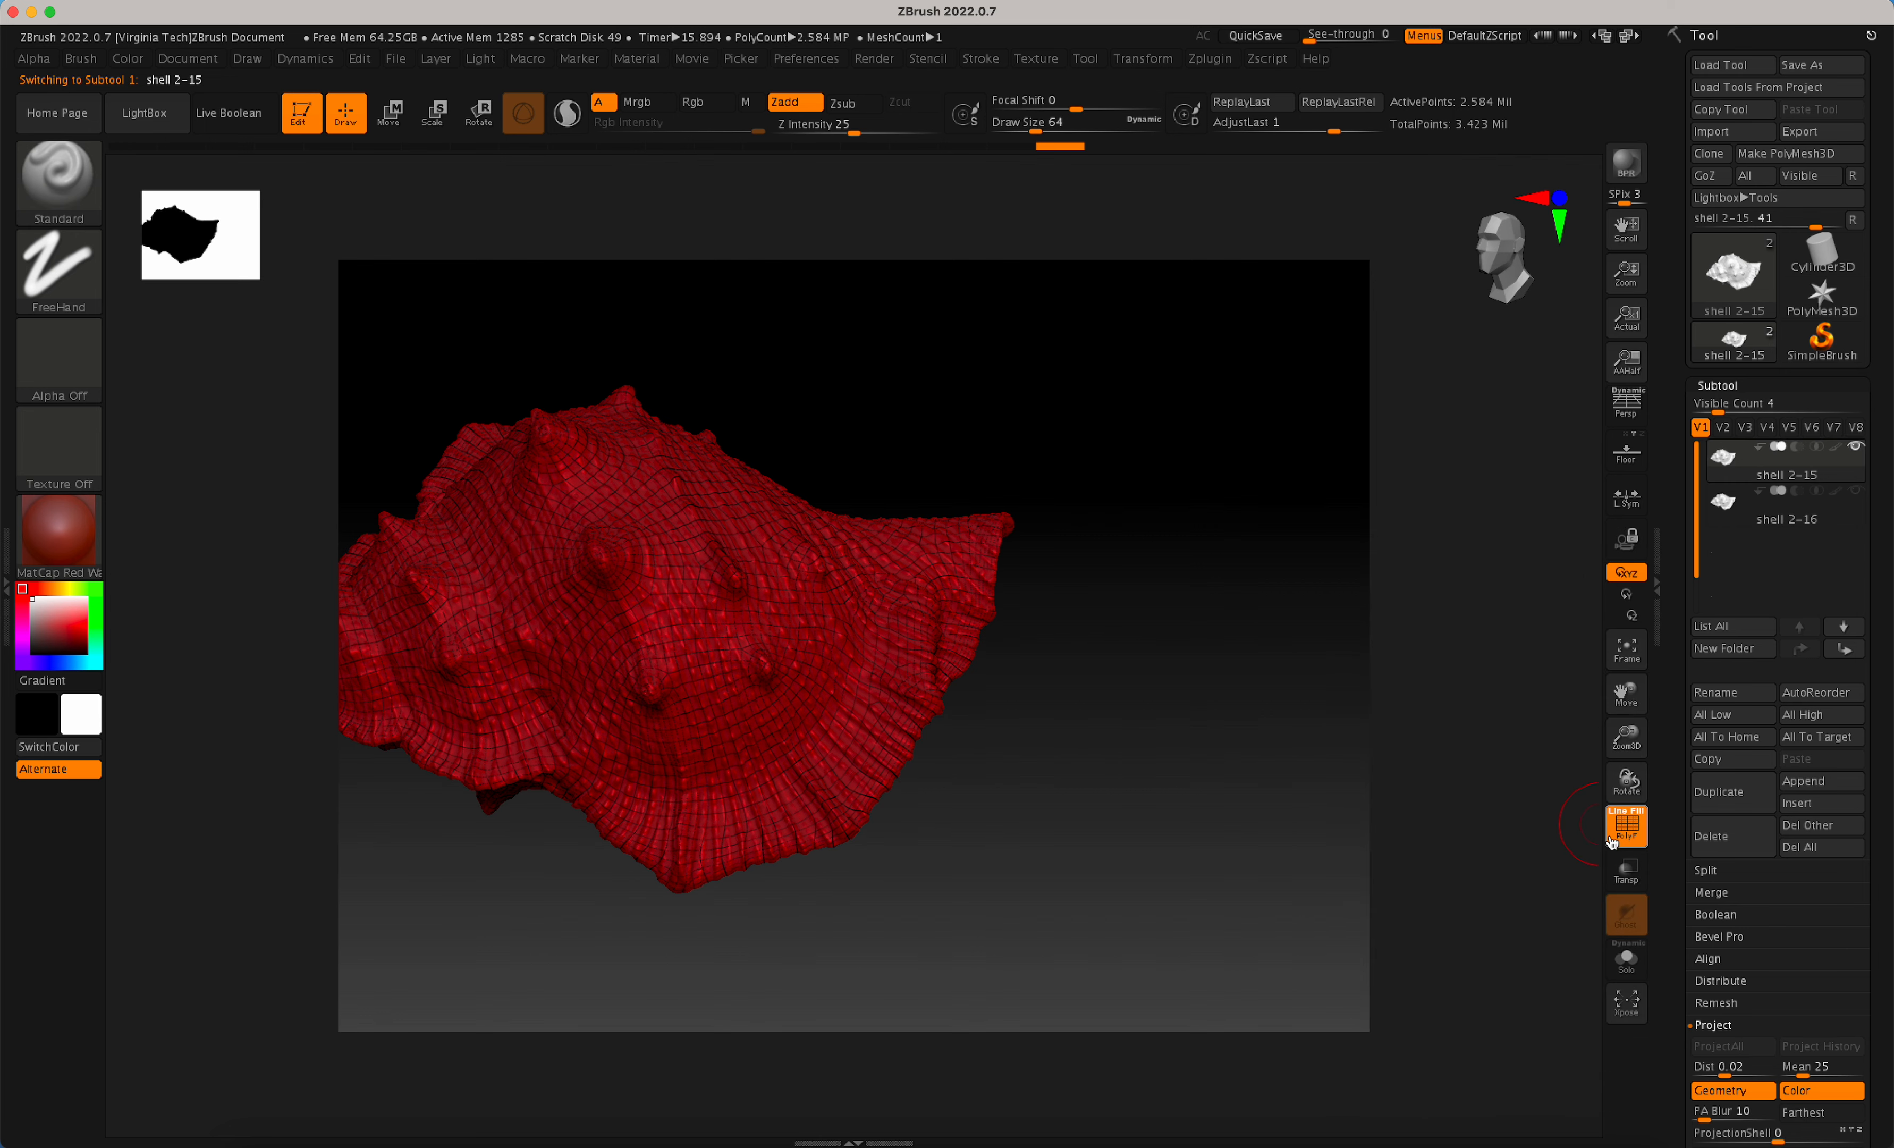
pyautogui.click(1625, 826)
pyautogui.moveTo(1189, 751); pyautogui.dragTo(1217, 711)
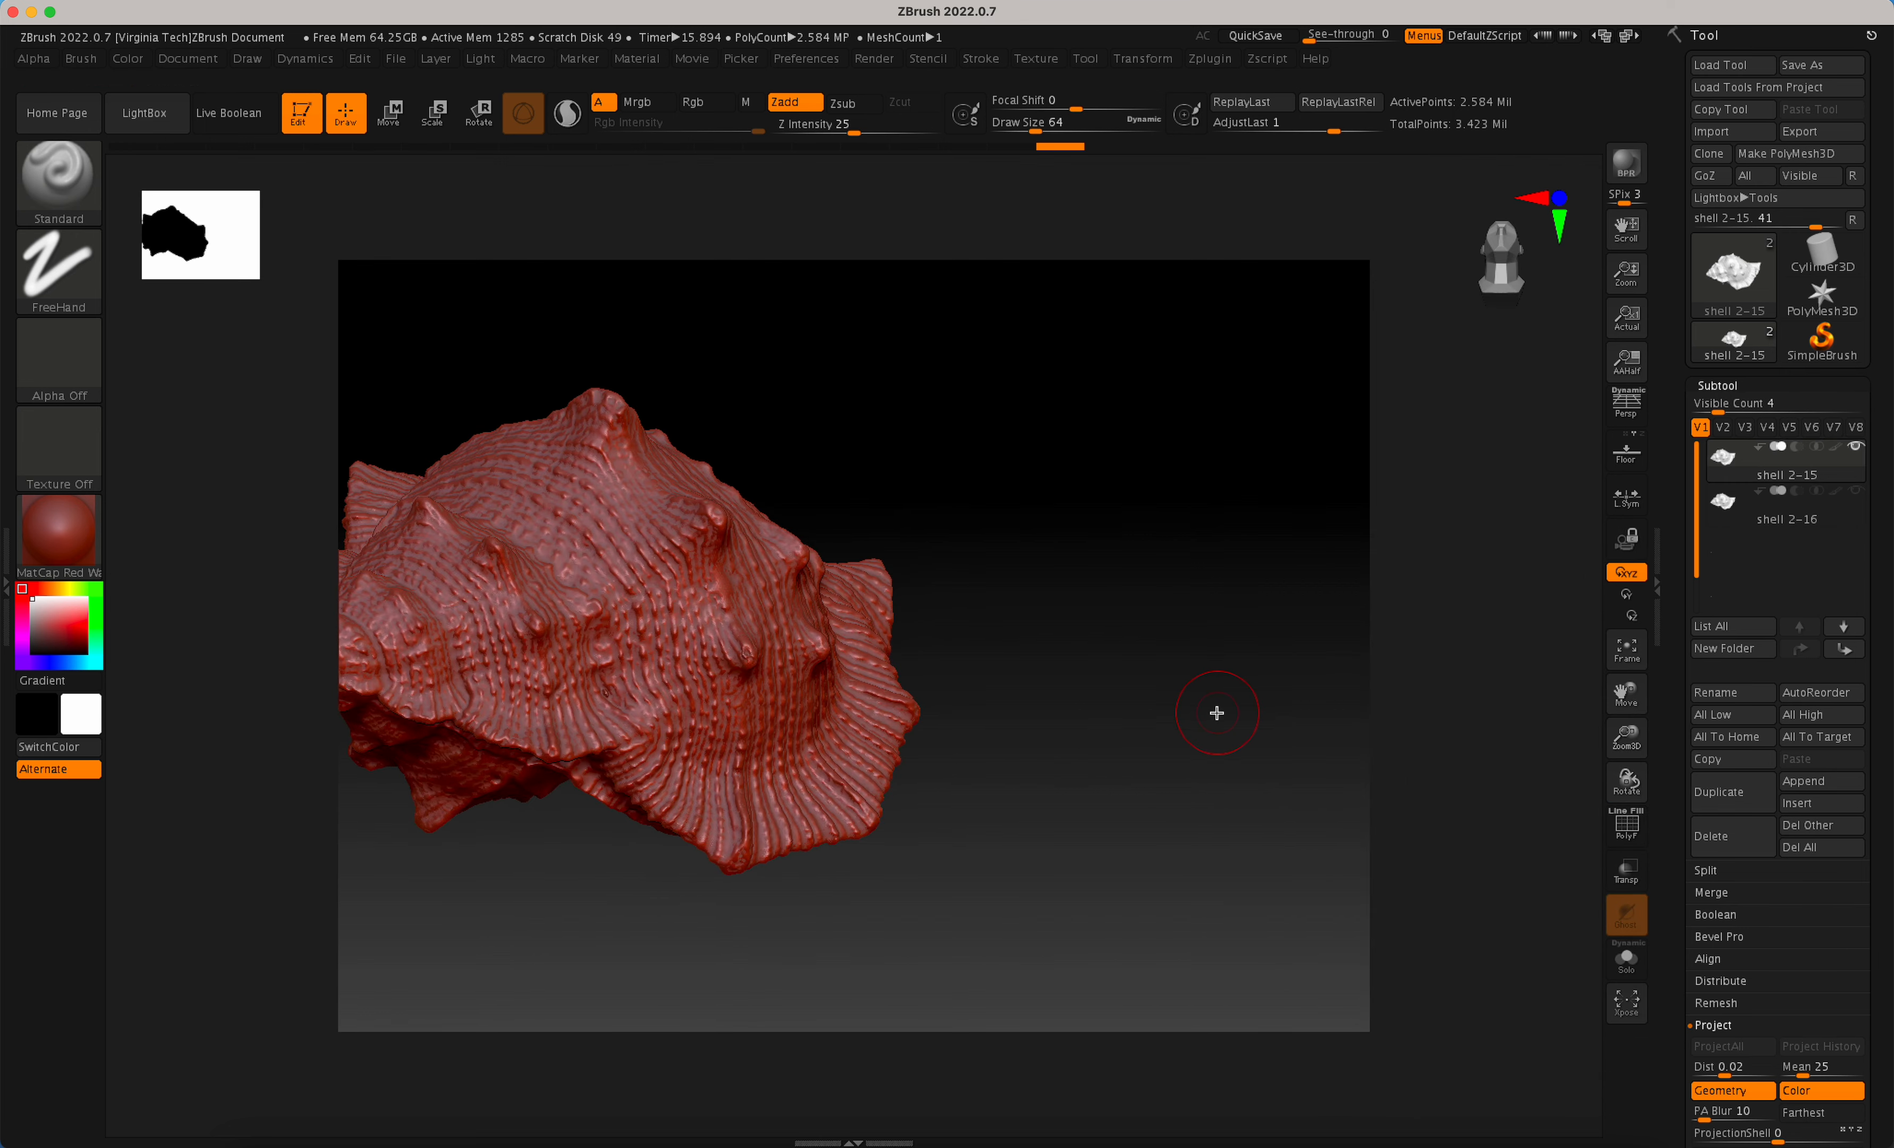
# Read the UV unwrapping notes in Word, return to ZBrush and lower shell 2-15 to subdivision level 1.
pyautogui.press('super+Tab')
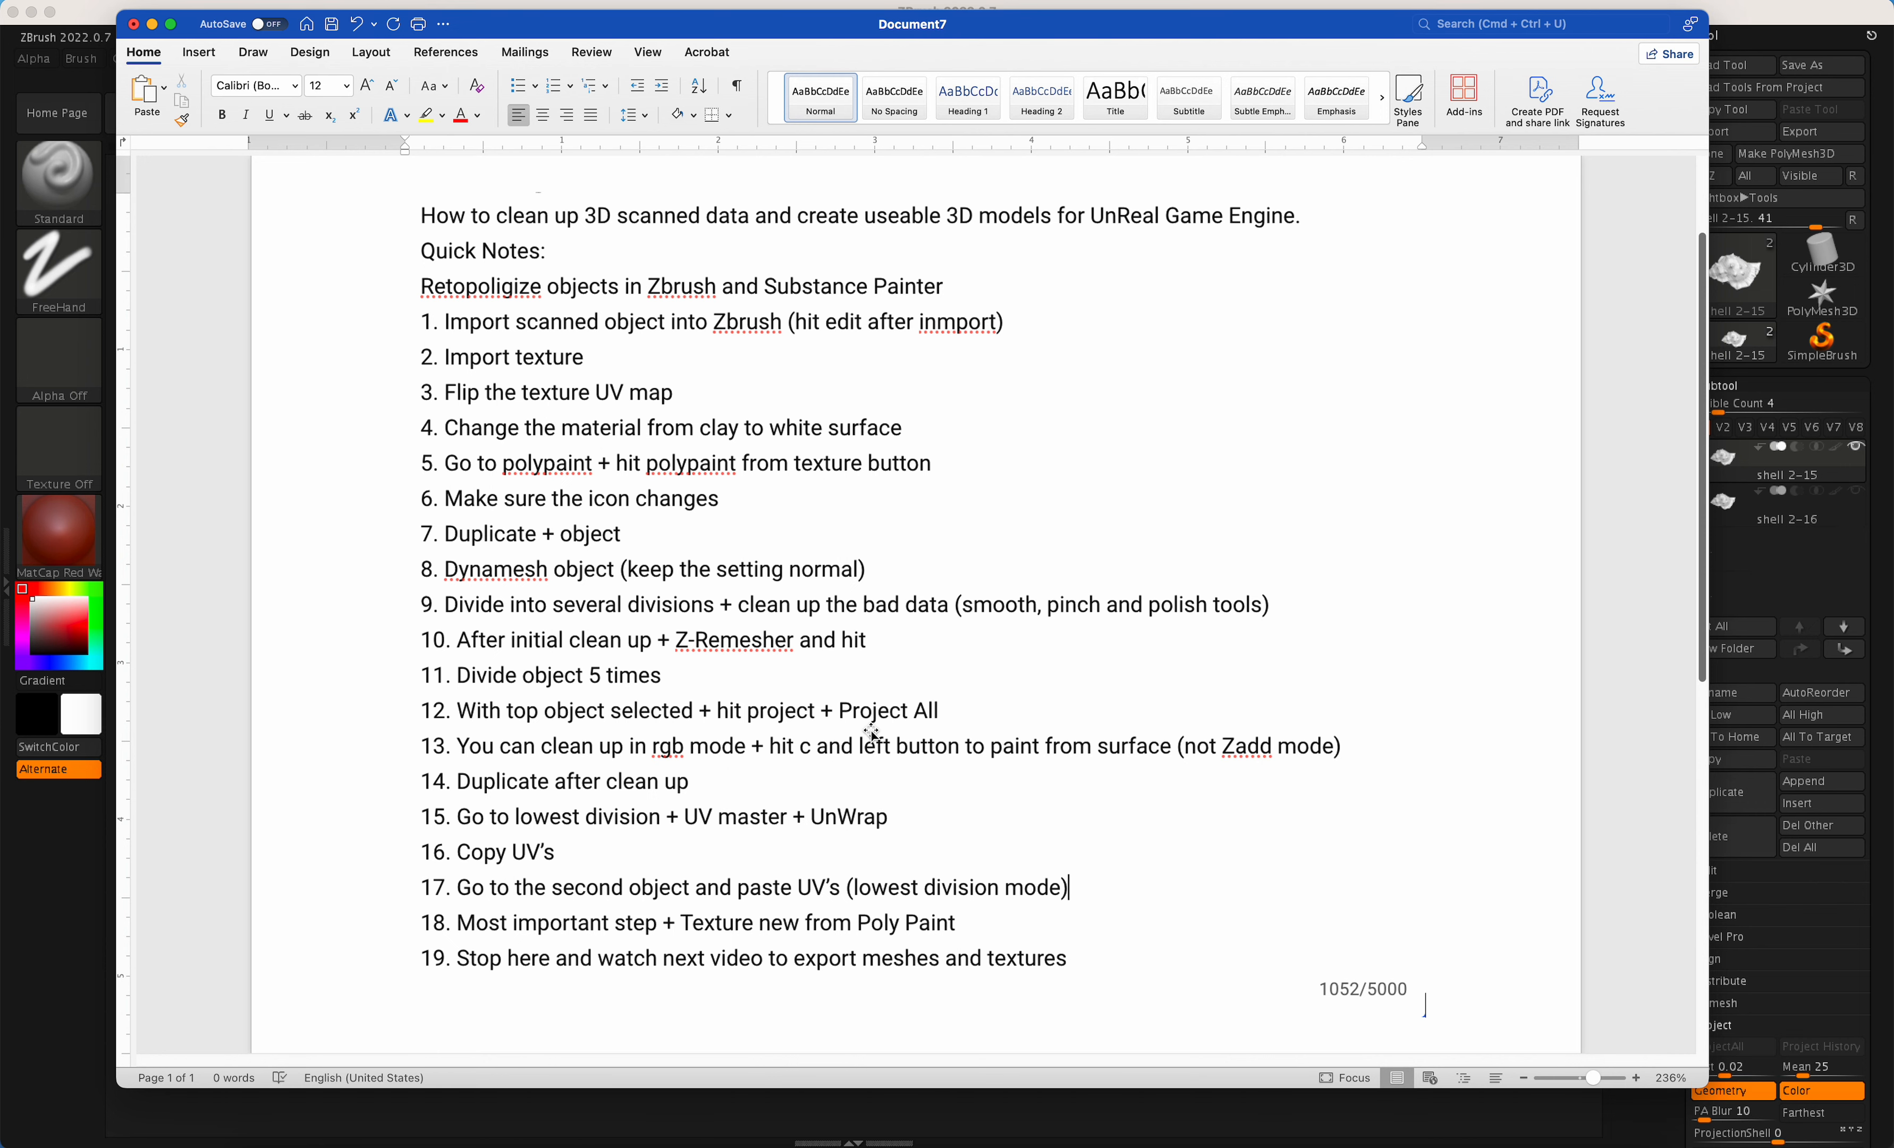
pyautogui.press('super+Tab')
pyautogui.moveTo(1142, 475)
pyautogui.mouseDown()
pyautogui.moveTo(1116, 504)
pyautogui.moveTo(1134, 495)
pyautogui.mouseUp()
pyautogui.moveTo(1862, 504)
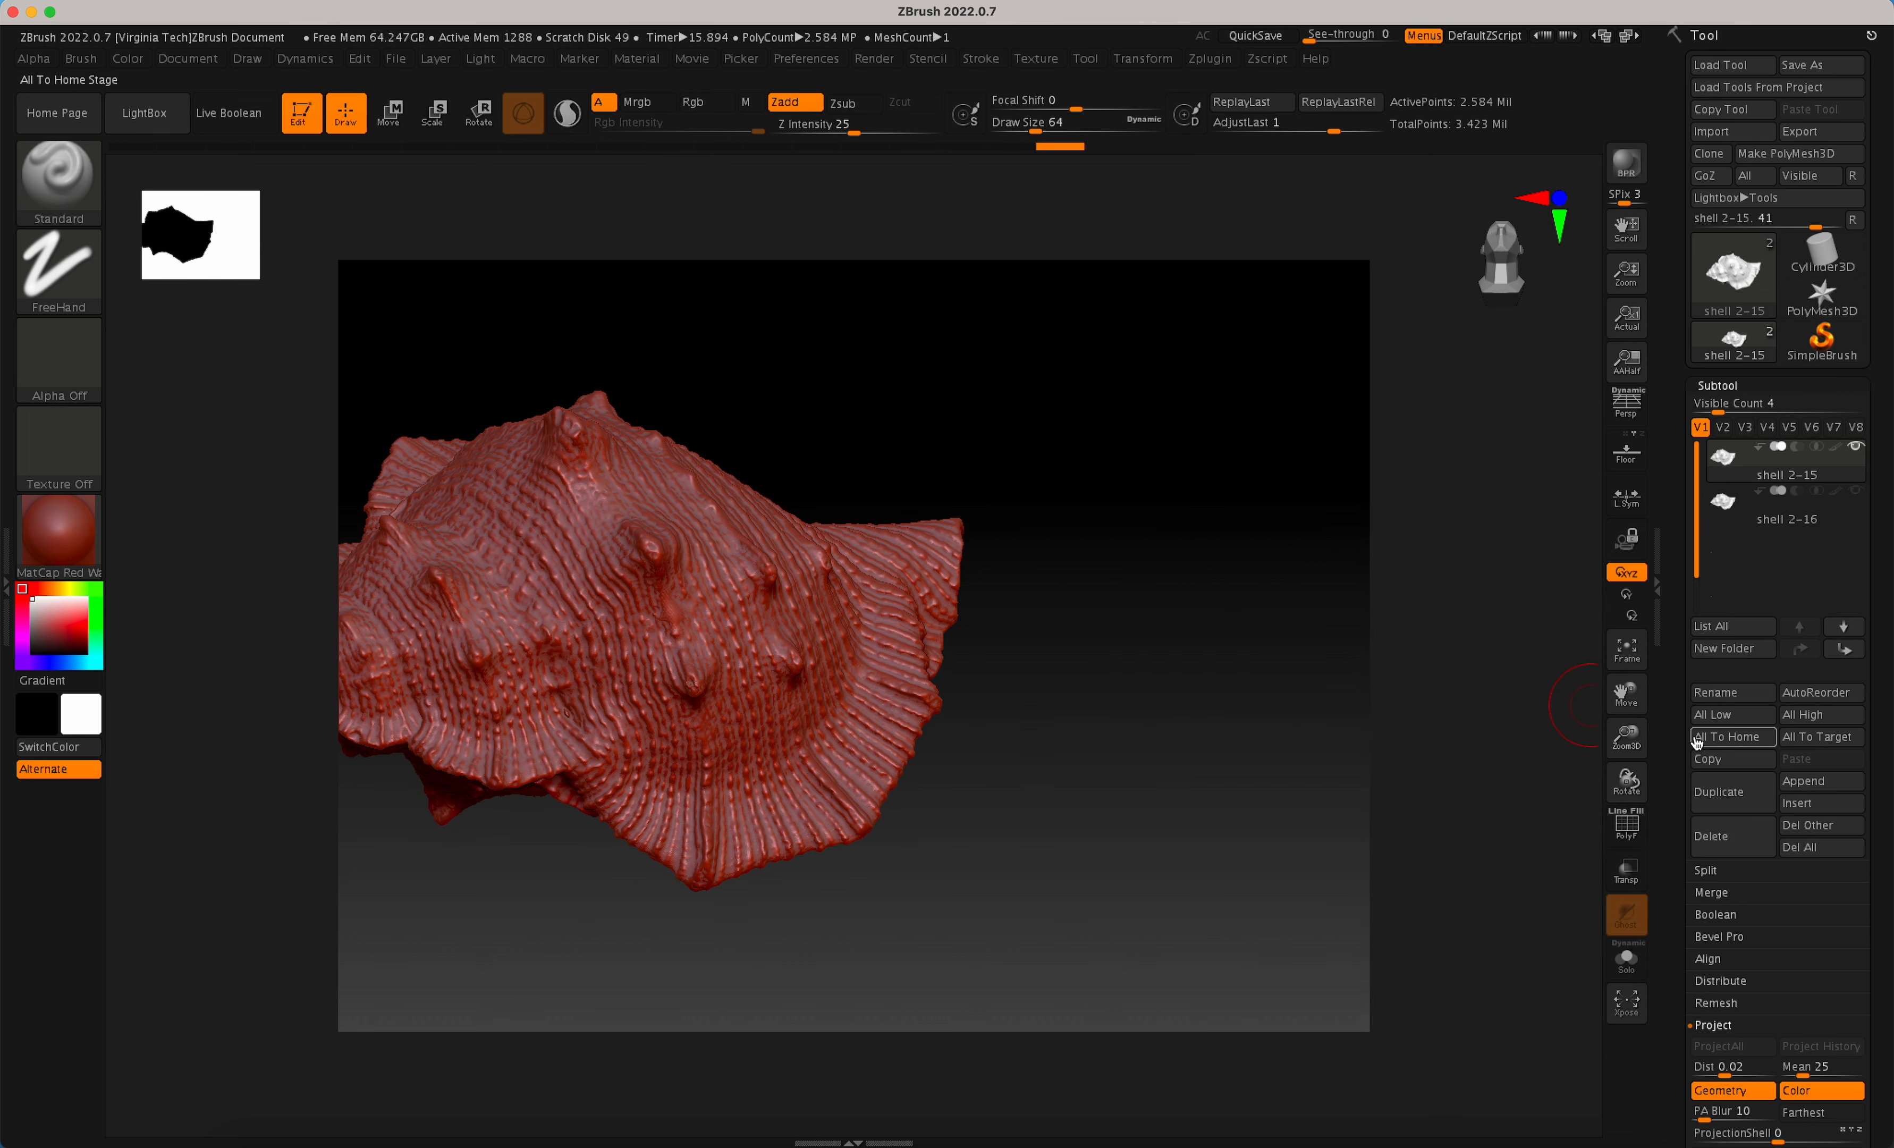
pyautogui.moveTo(1889, 893); pyautogui.dragTo(1871, 742)
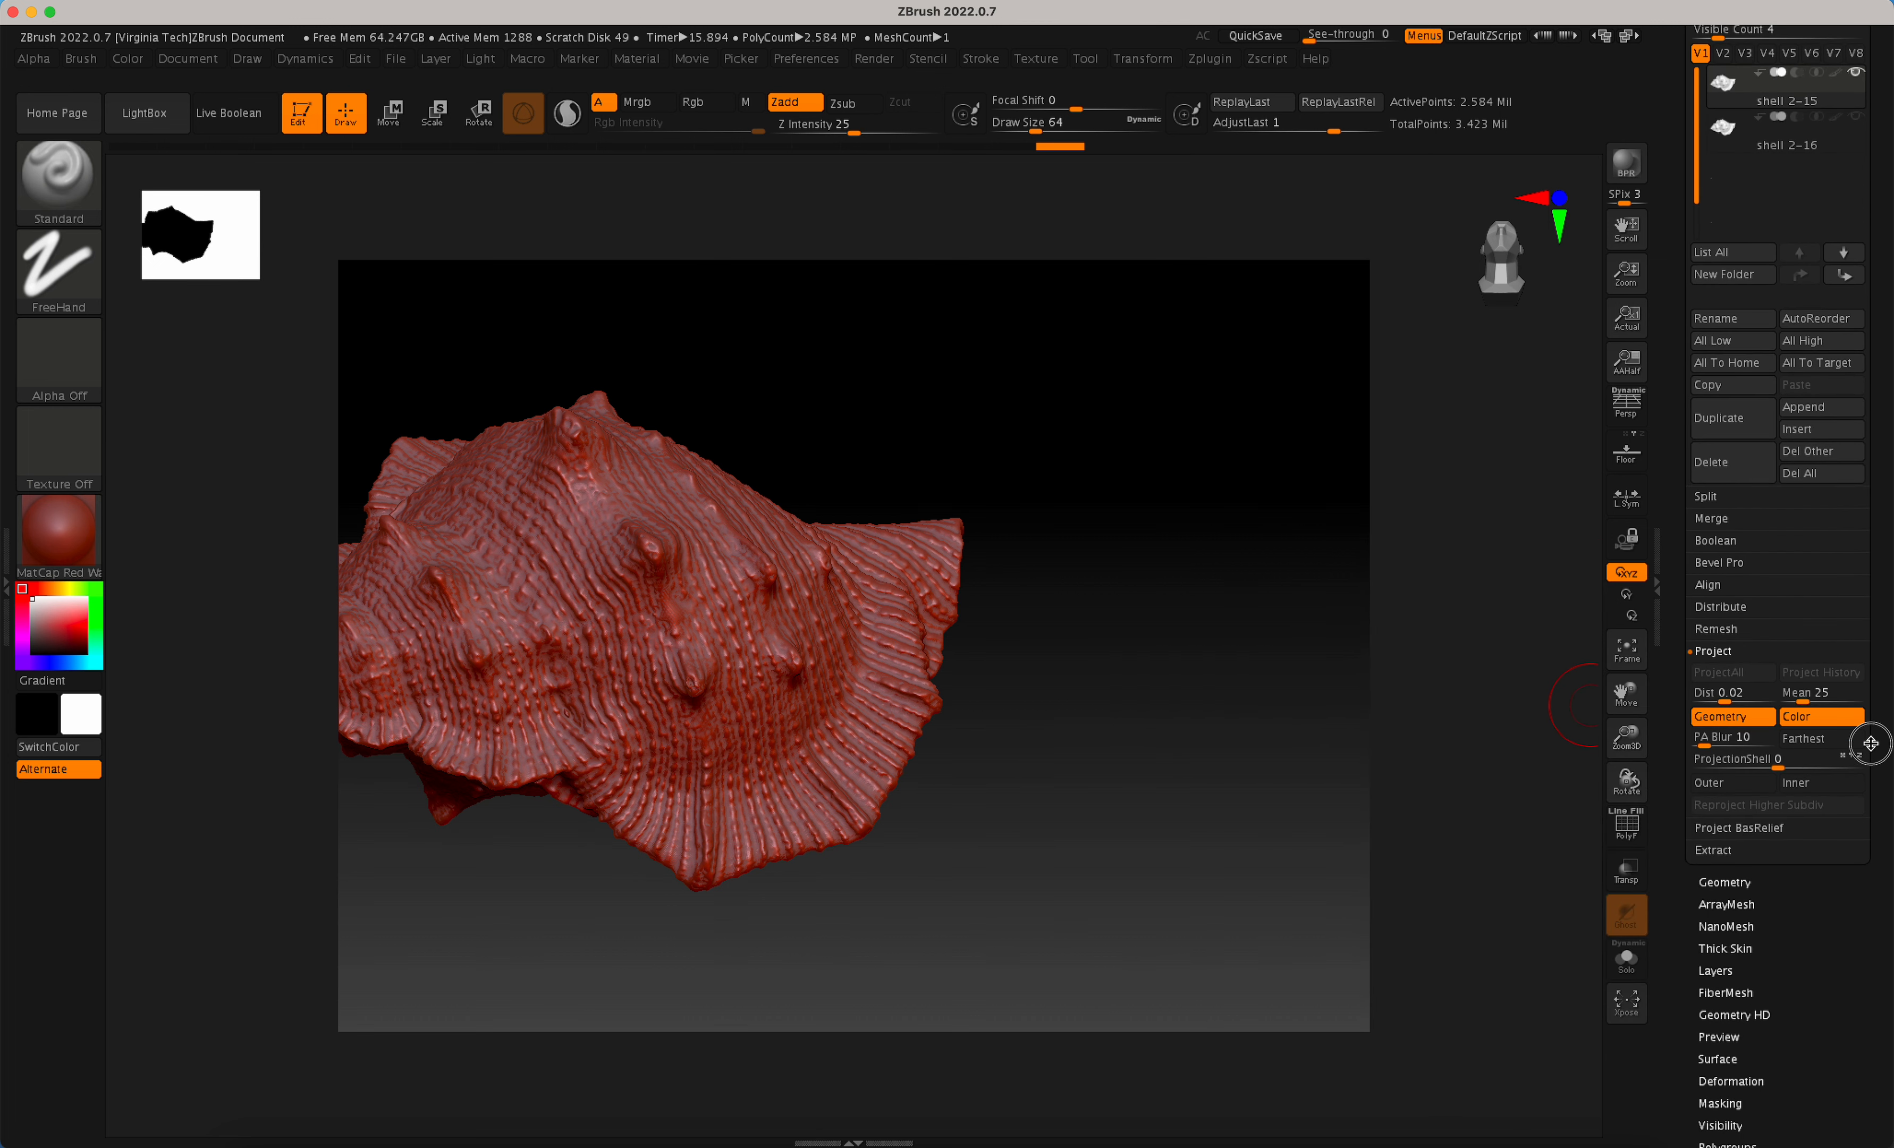
pyautogui.click(1753, 880)
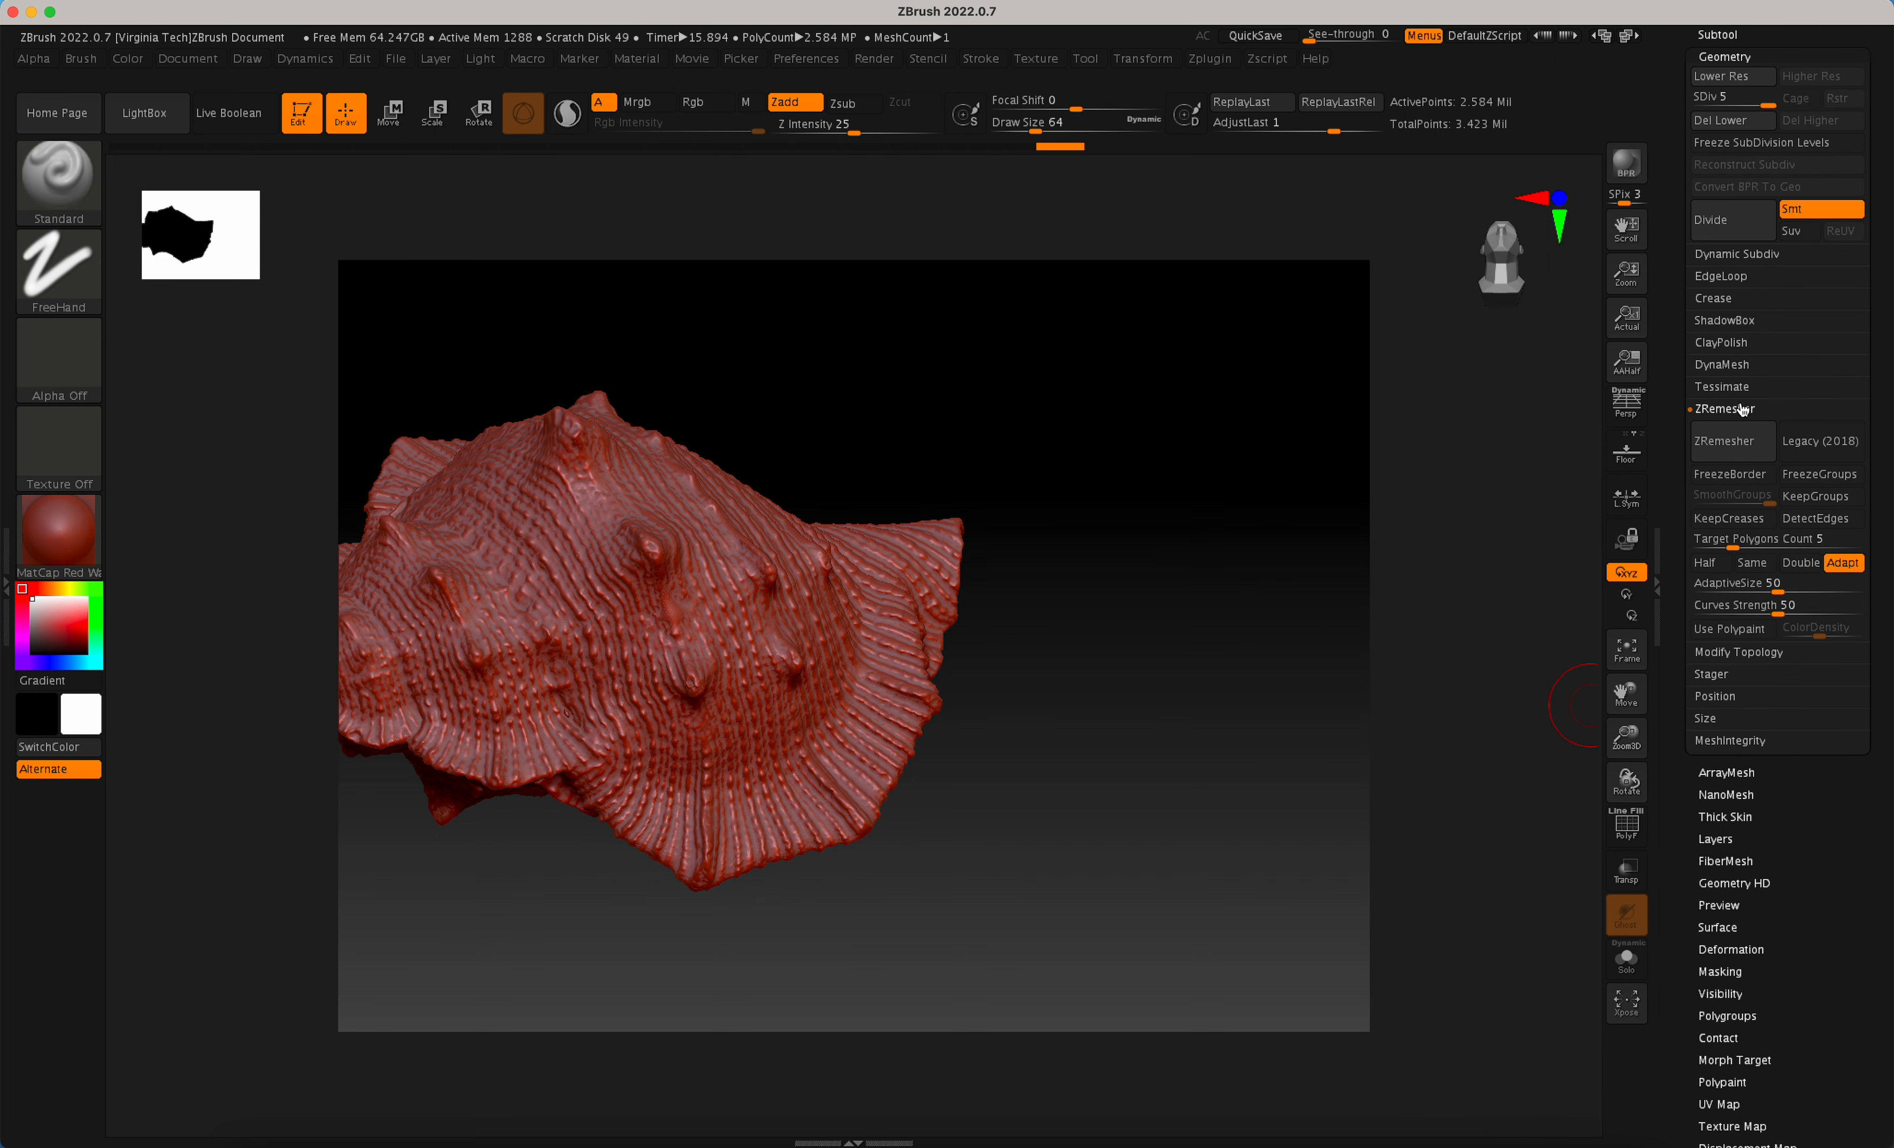
pyautogui.moveTo(1766, 98); pyautogui.dragTo(1695, 99)
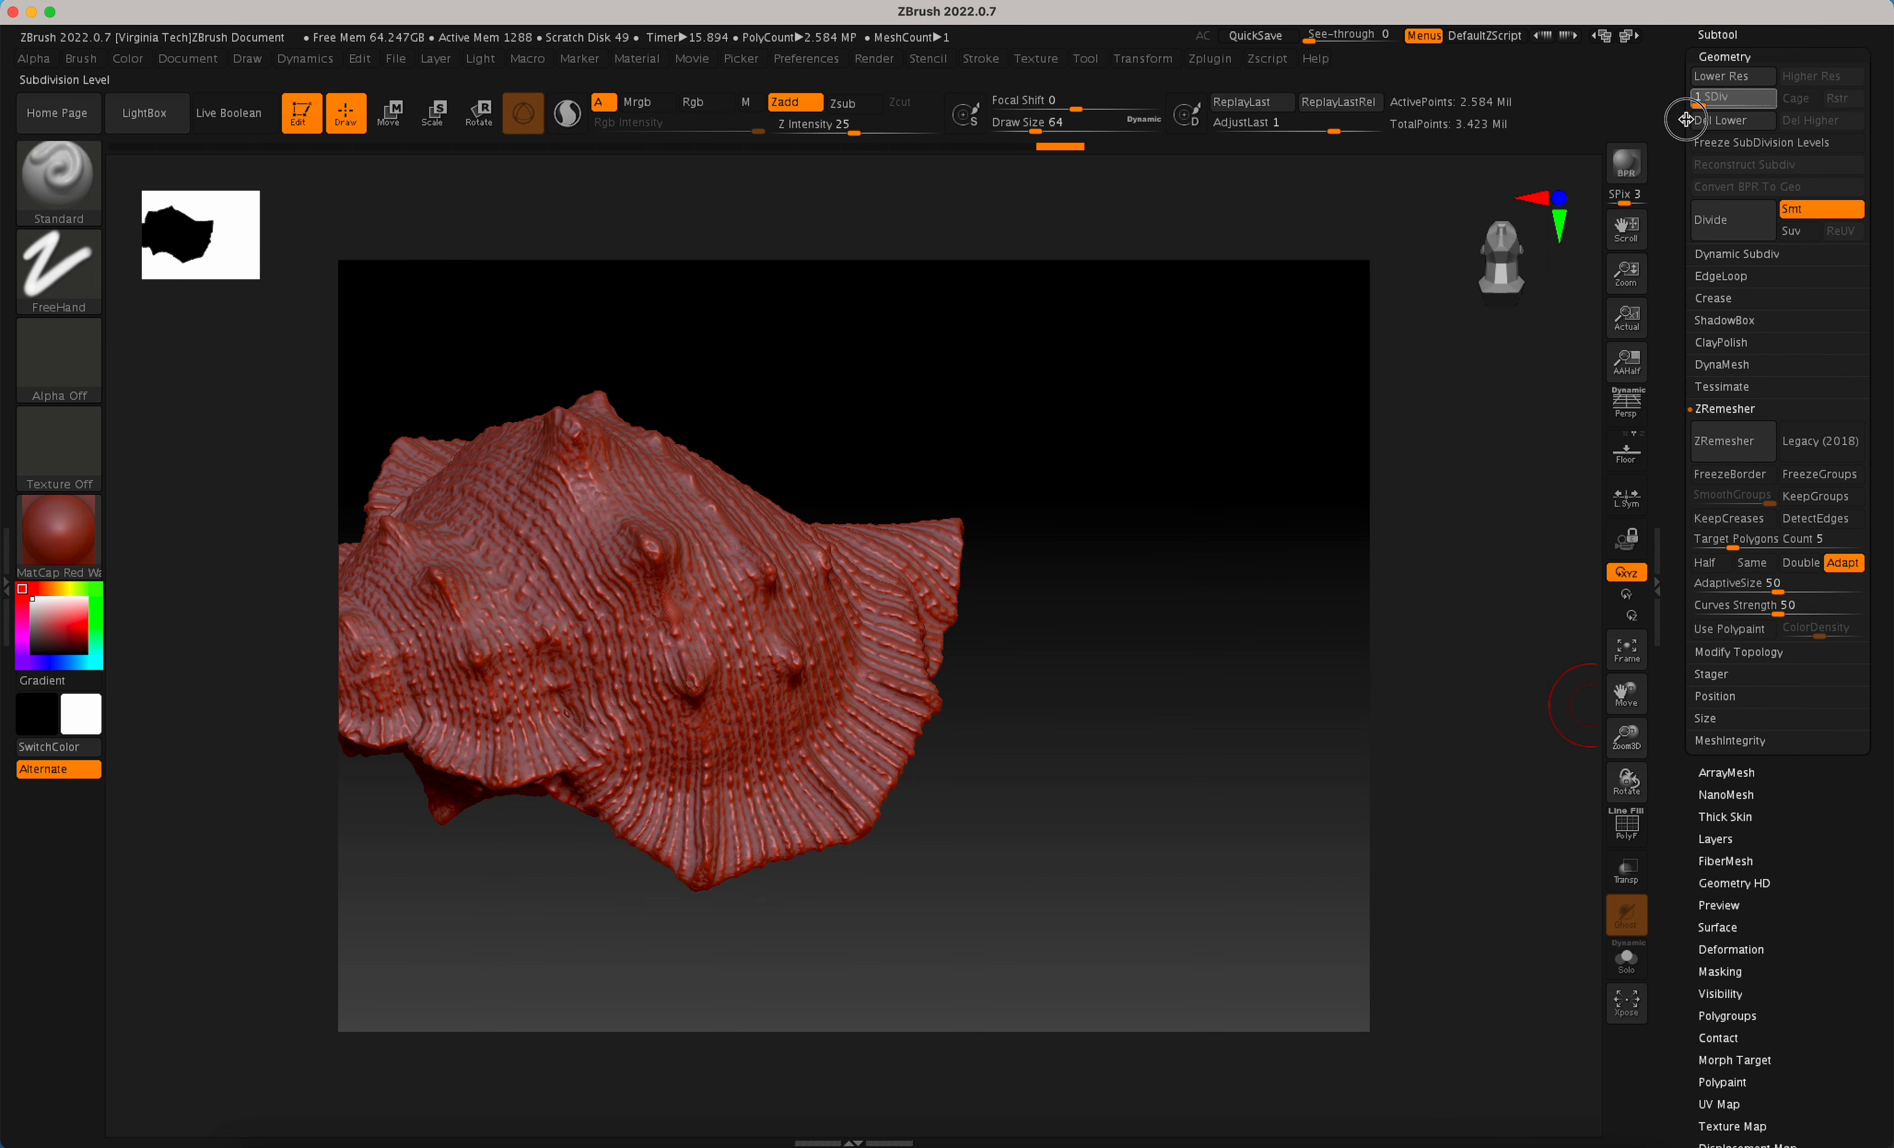
# Unwrap the lowest-level shell 2-15 with UV Master, keeping Symmetry enabled.
pyautogui.click(1211, 61)
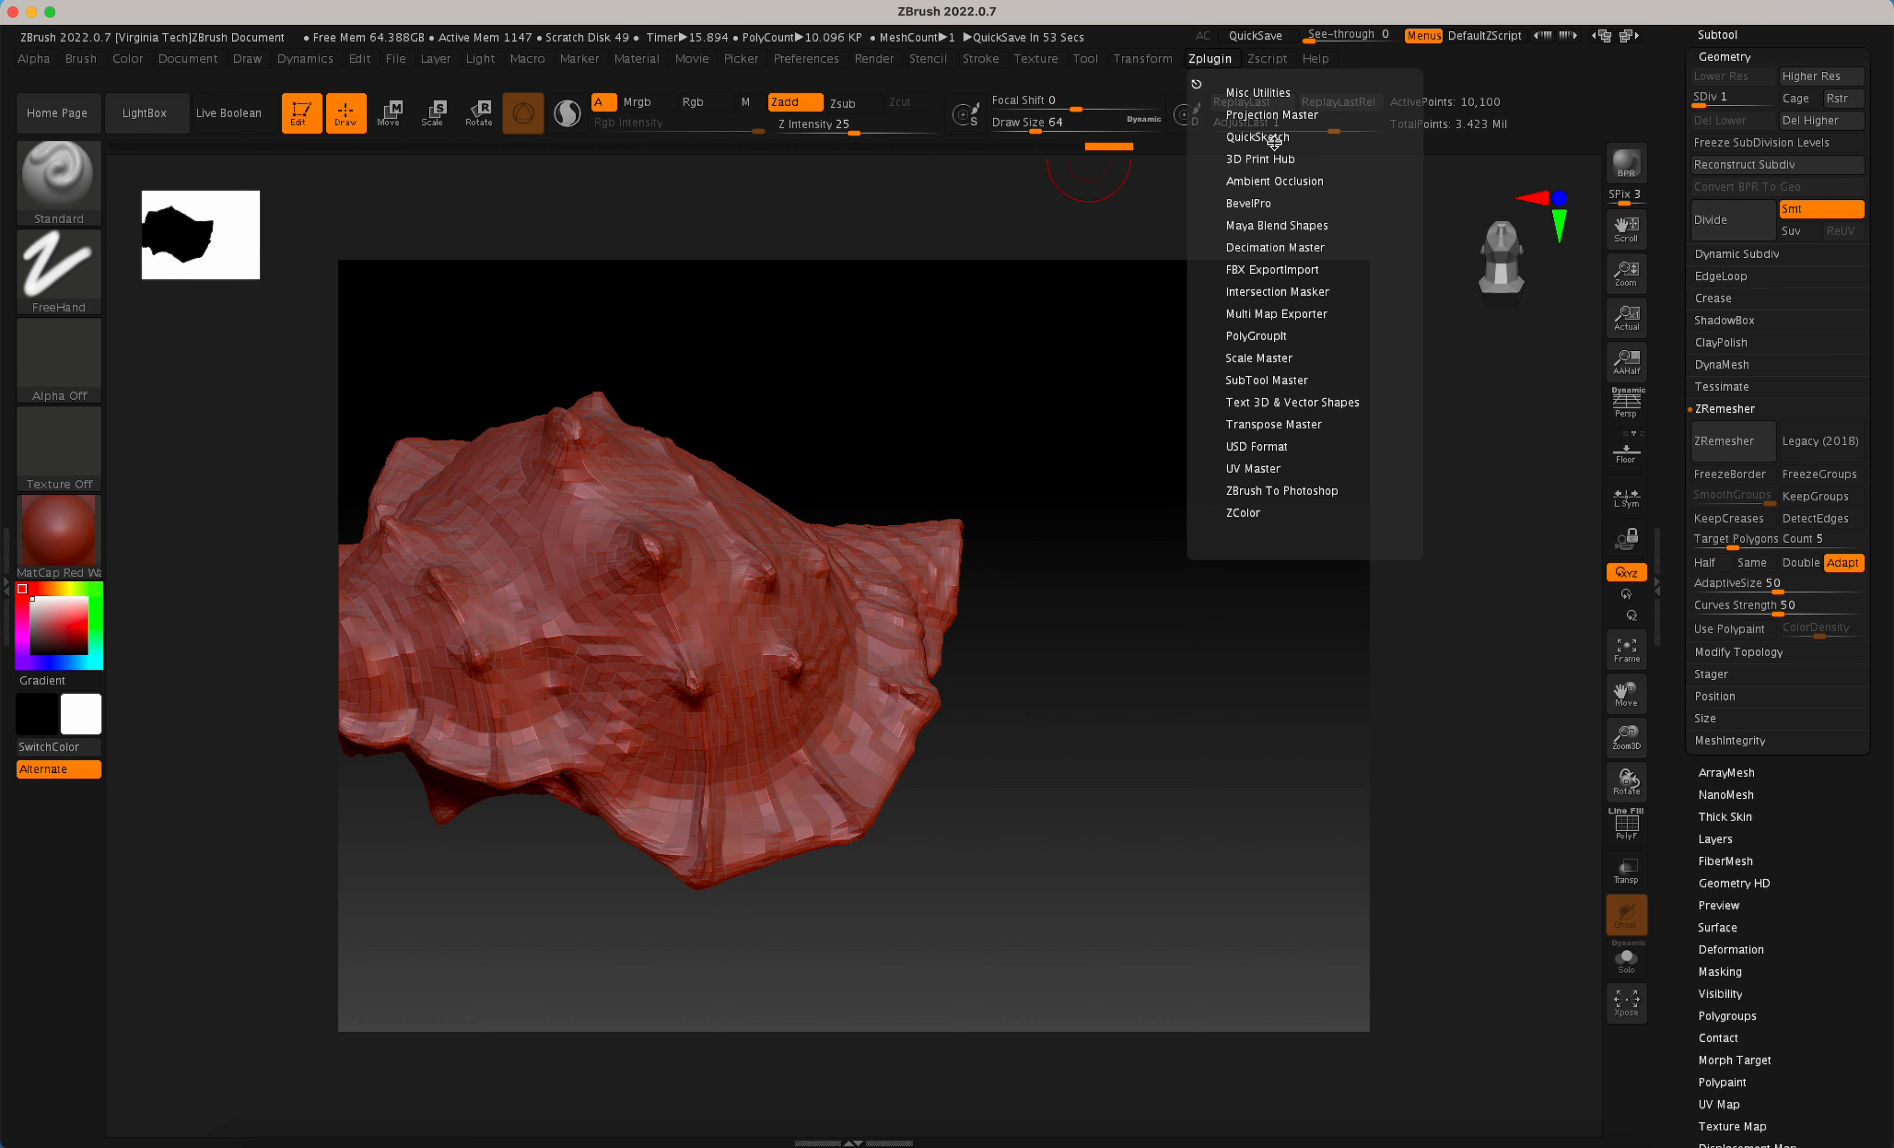
pyautogui.click(1275, 470)
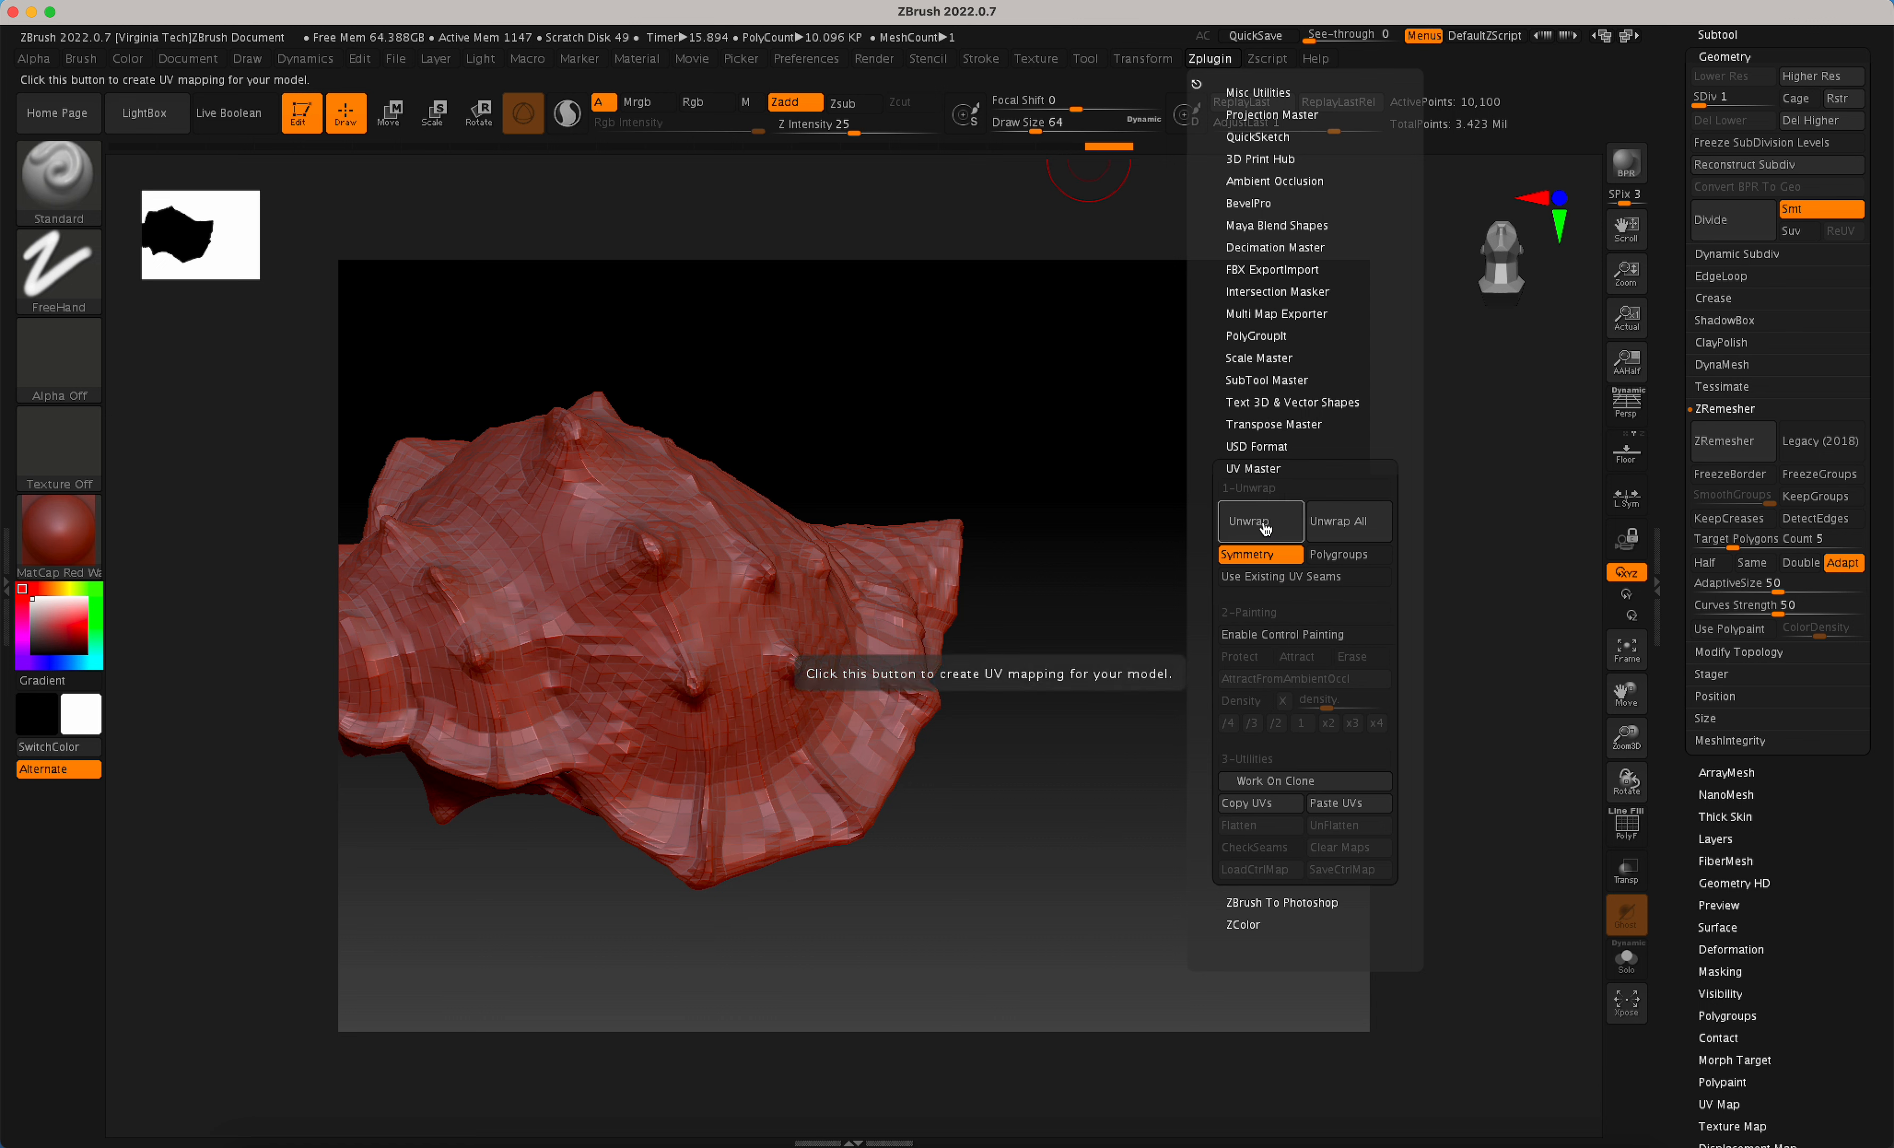
pyautogui.click(1263, 524)
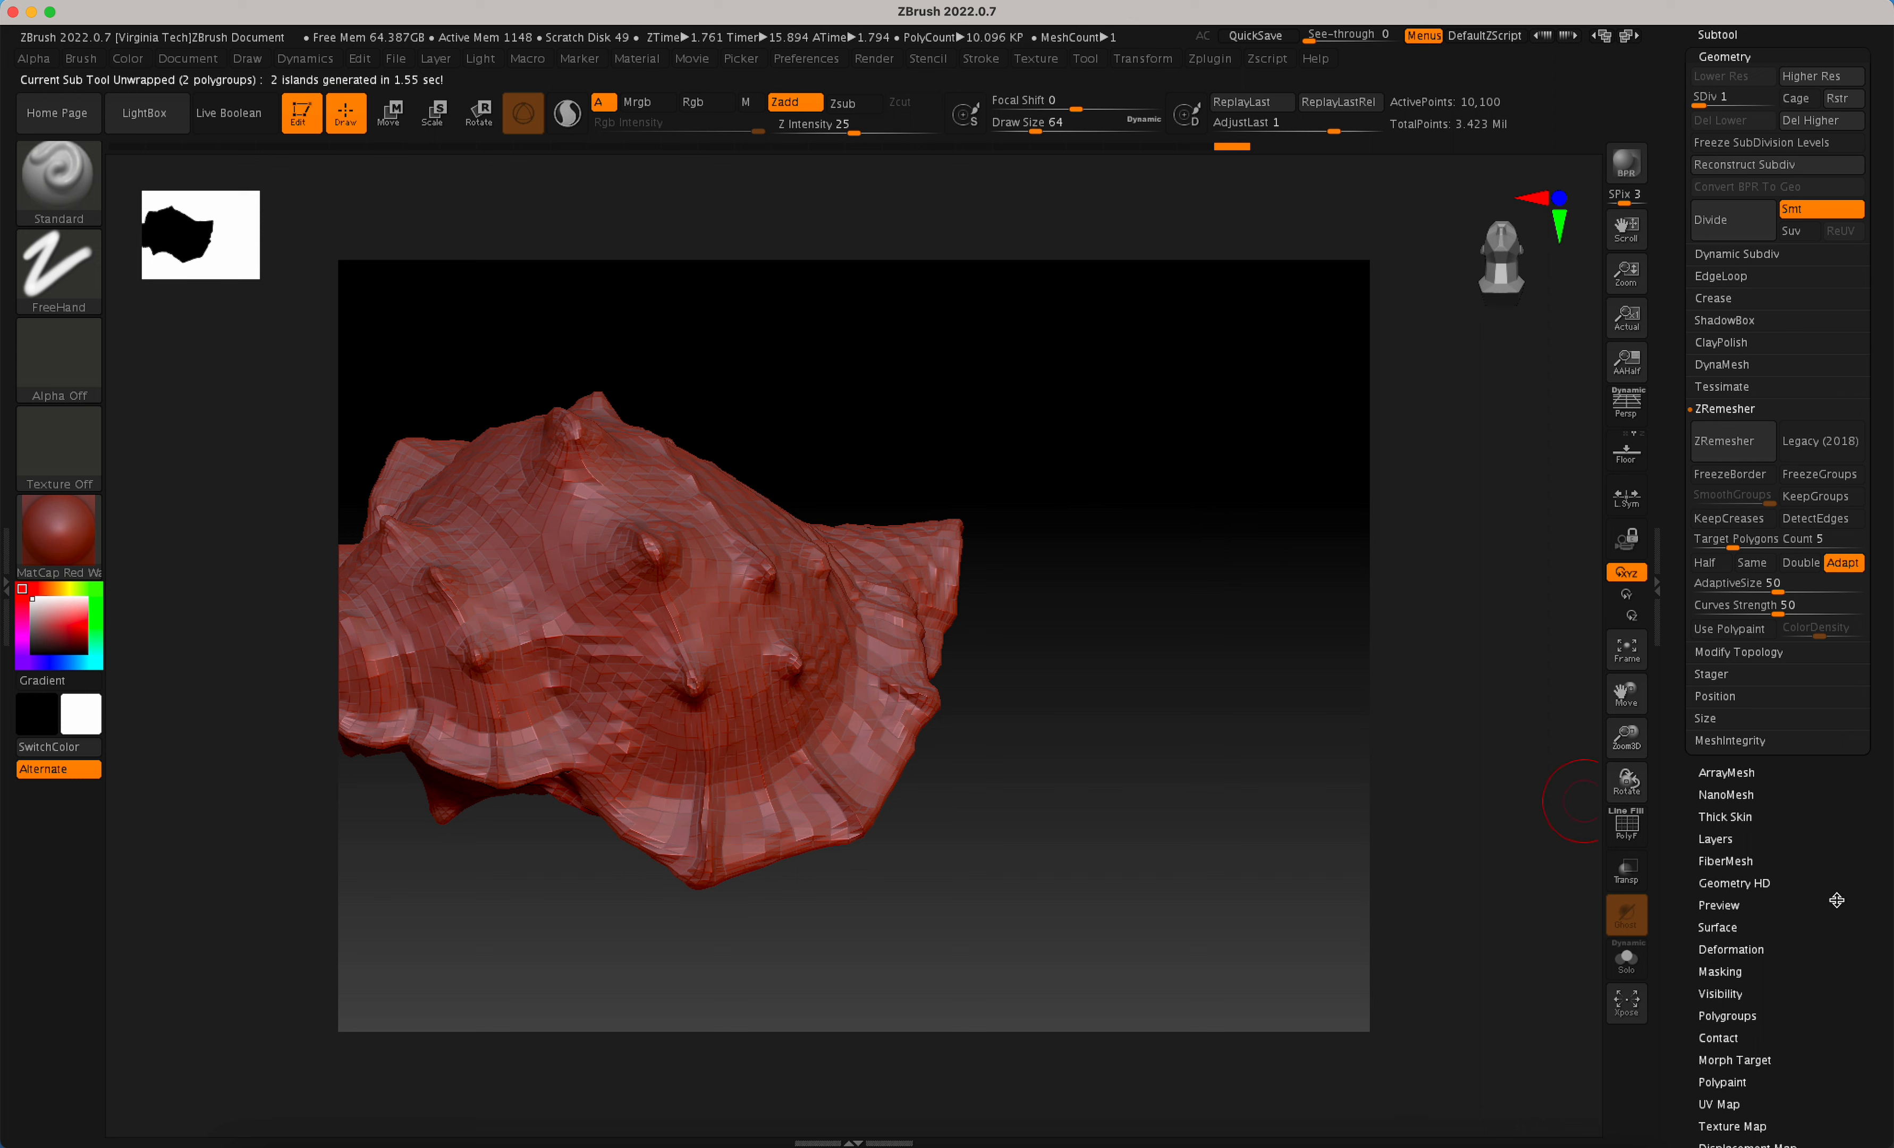
# Raise the unwrapped shell to subdivision level 5 and return it to level 1.
pyautogui.moveTo(1714, 104); pyautogui.dragTo(1765, 134)
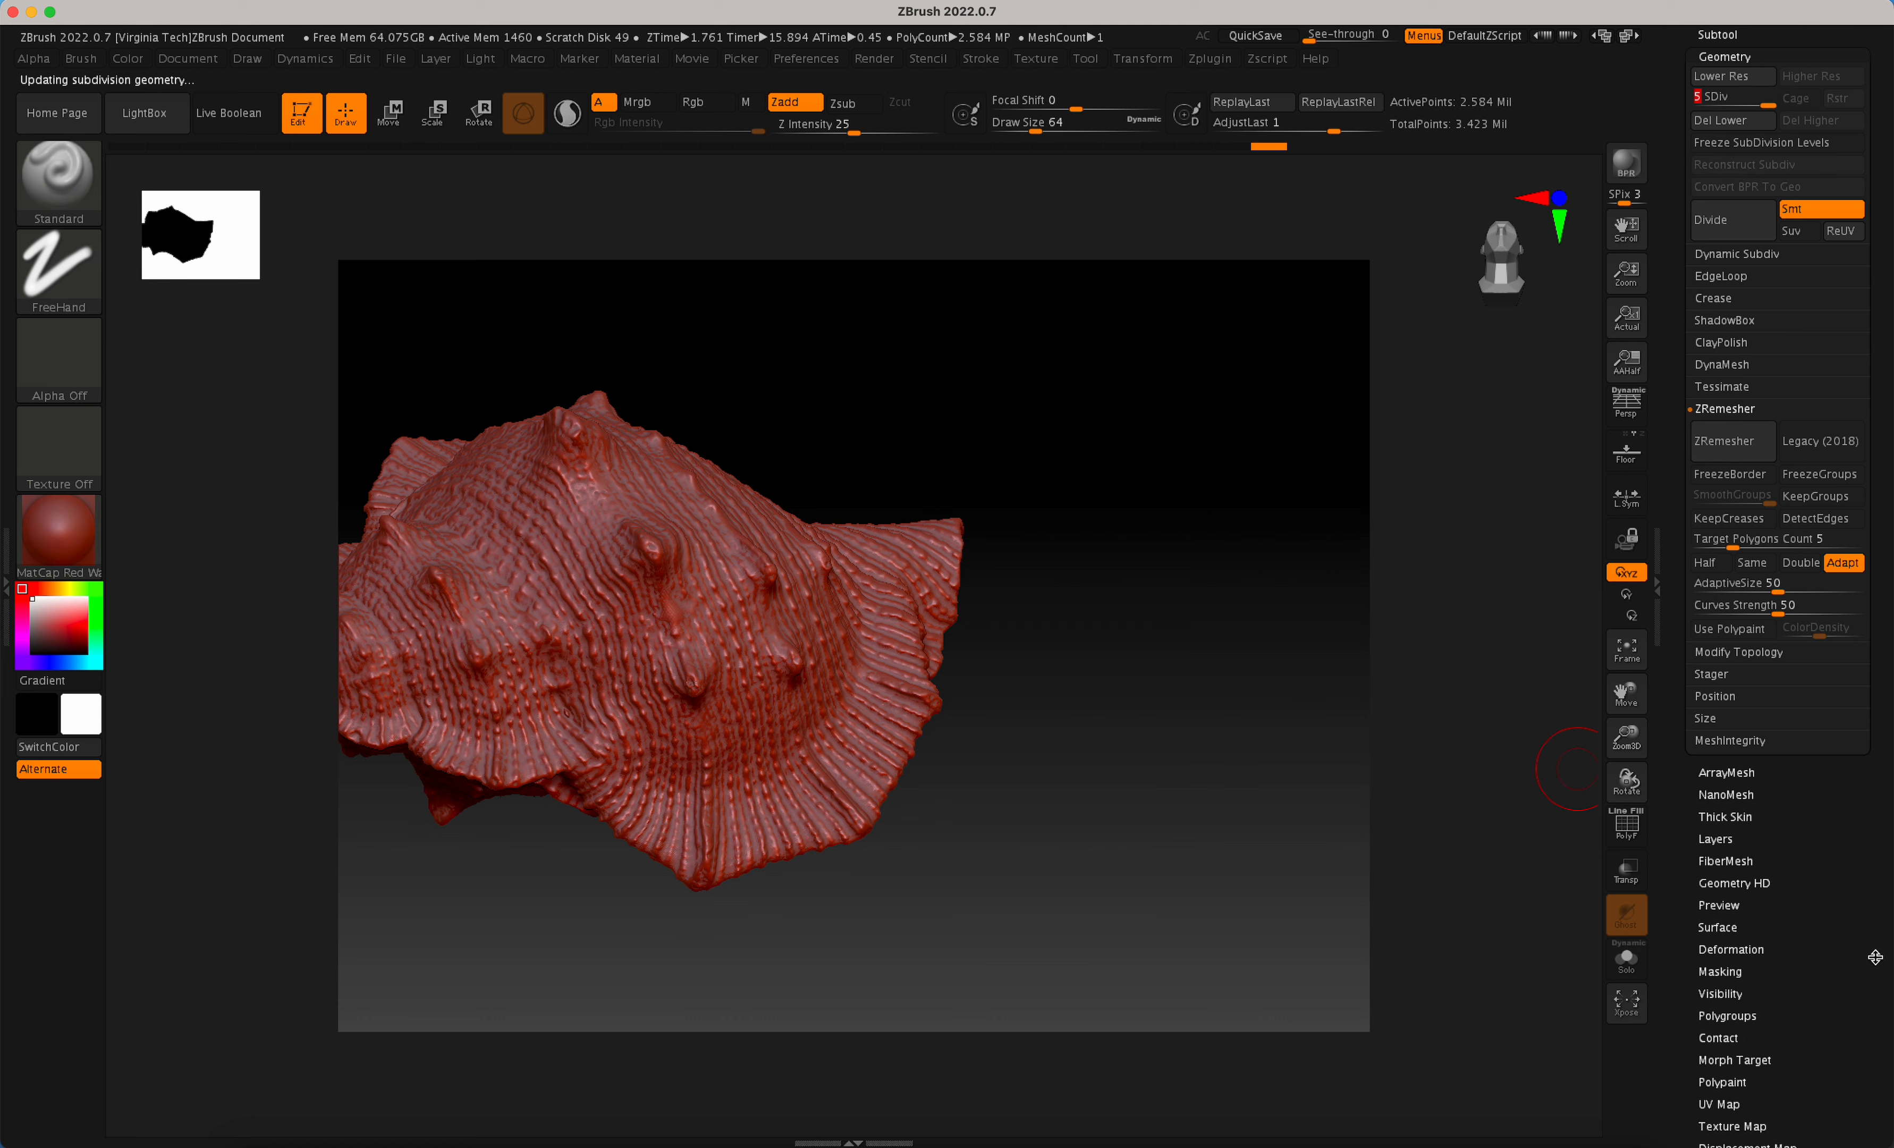
pyautogui.moveTo(1875, 956); pyautogui.dragTo(1852, 901)
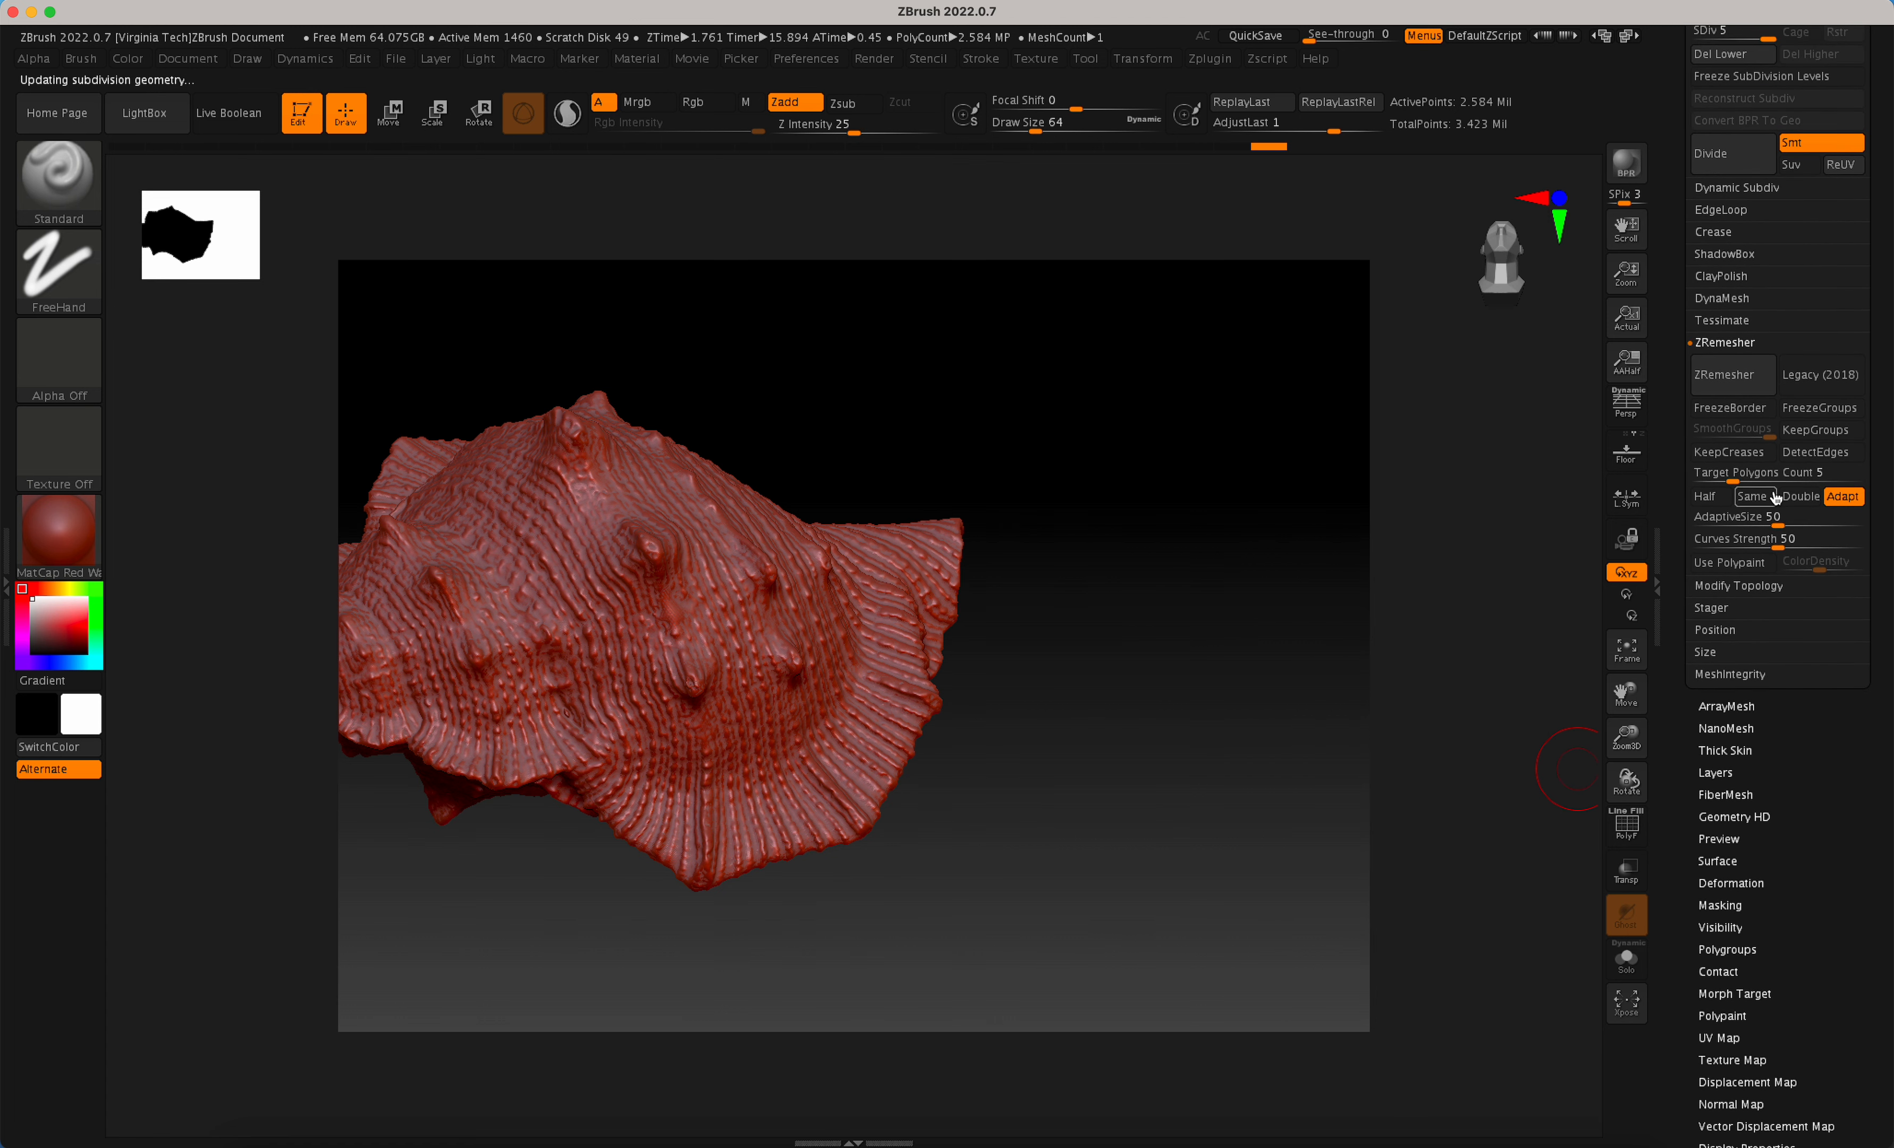
pyautogui.moveTo(1846, 751); pyautogui.dragTo(1848, 840)
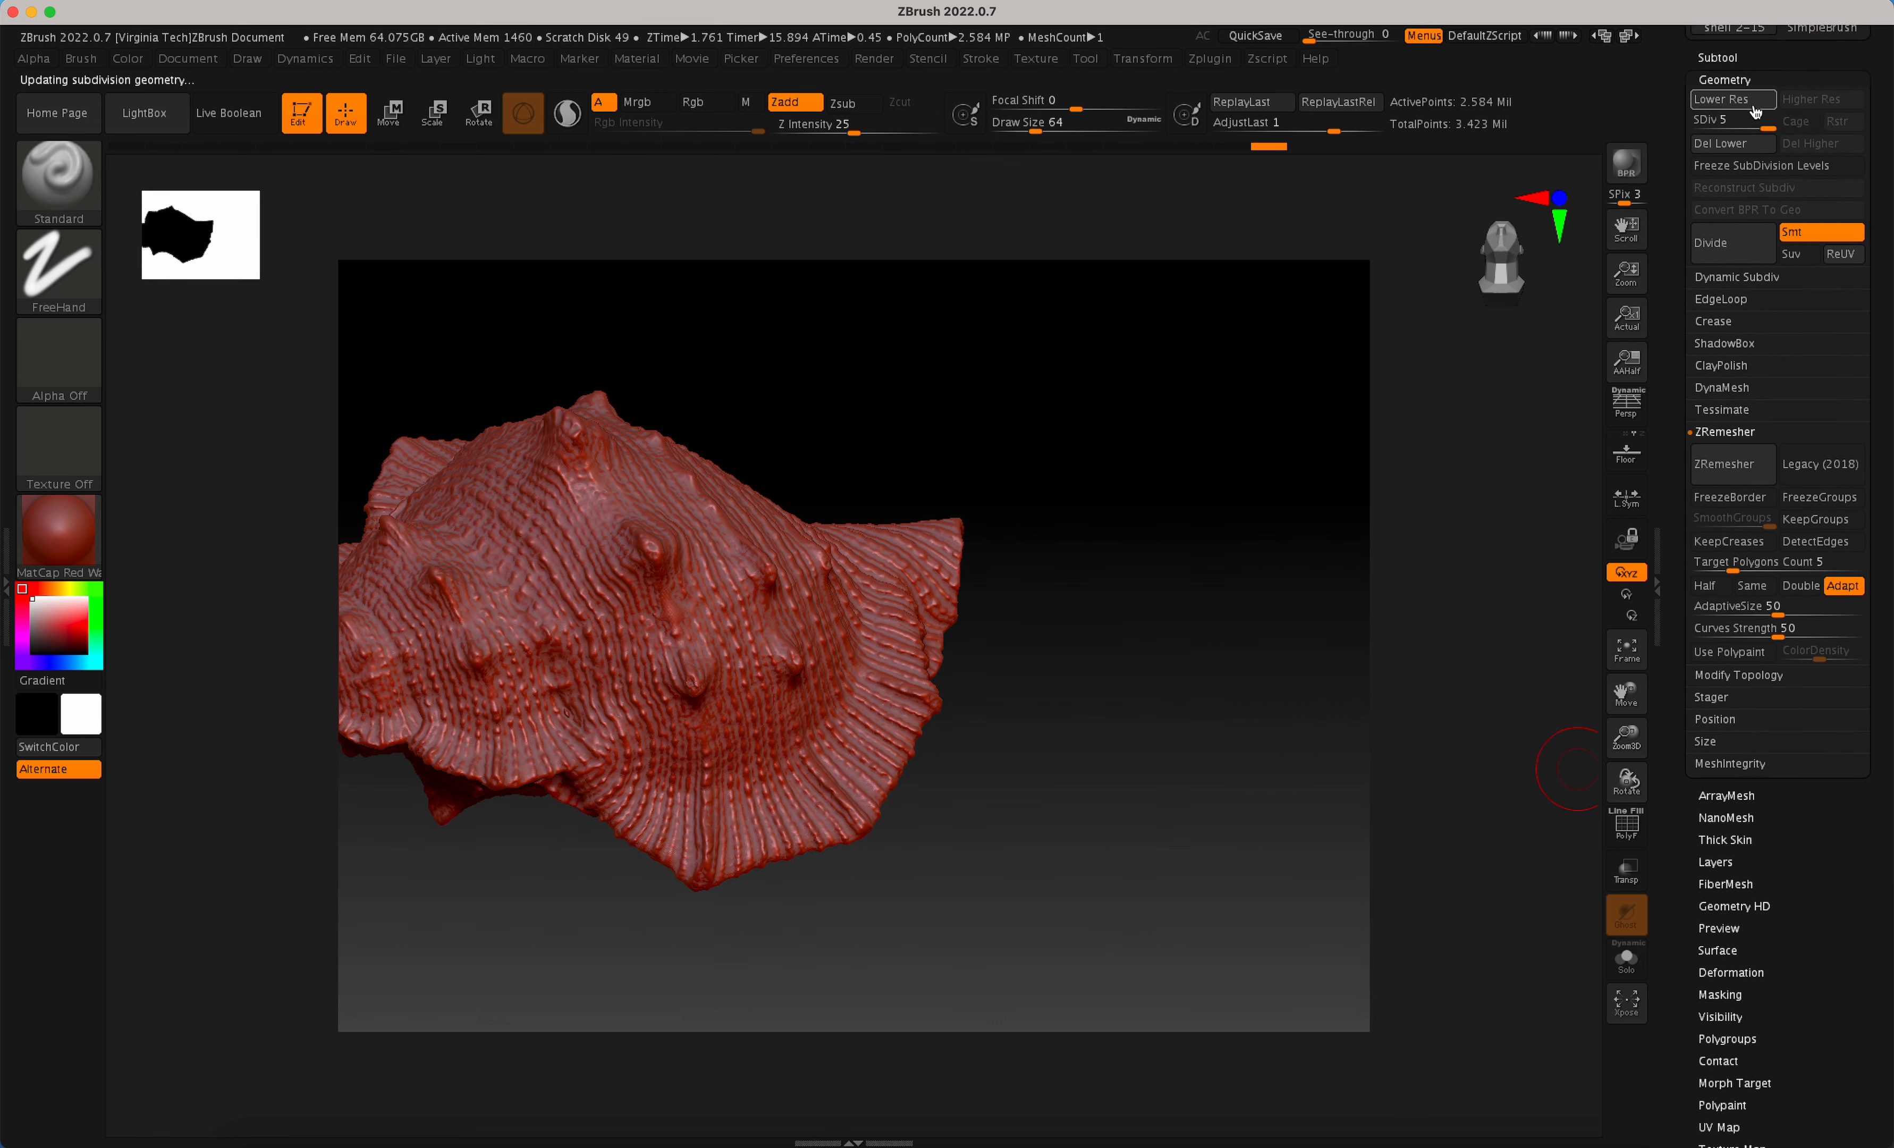
pyautogui.moveTo(1882, 877); pyautogui.dragTo(1858, 773)
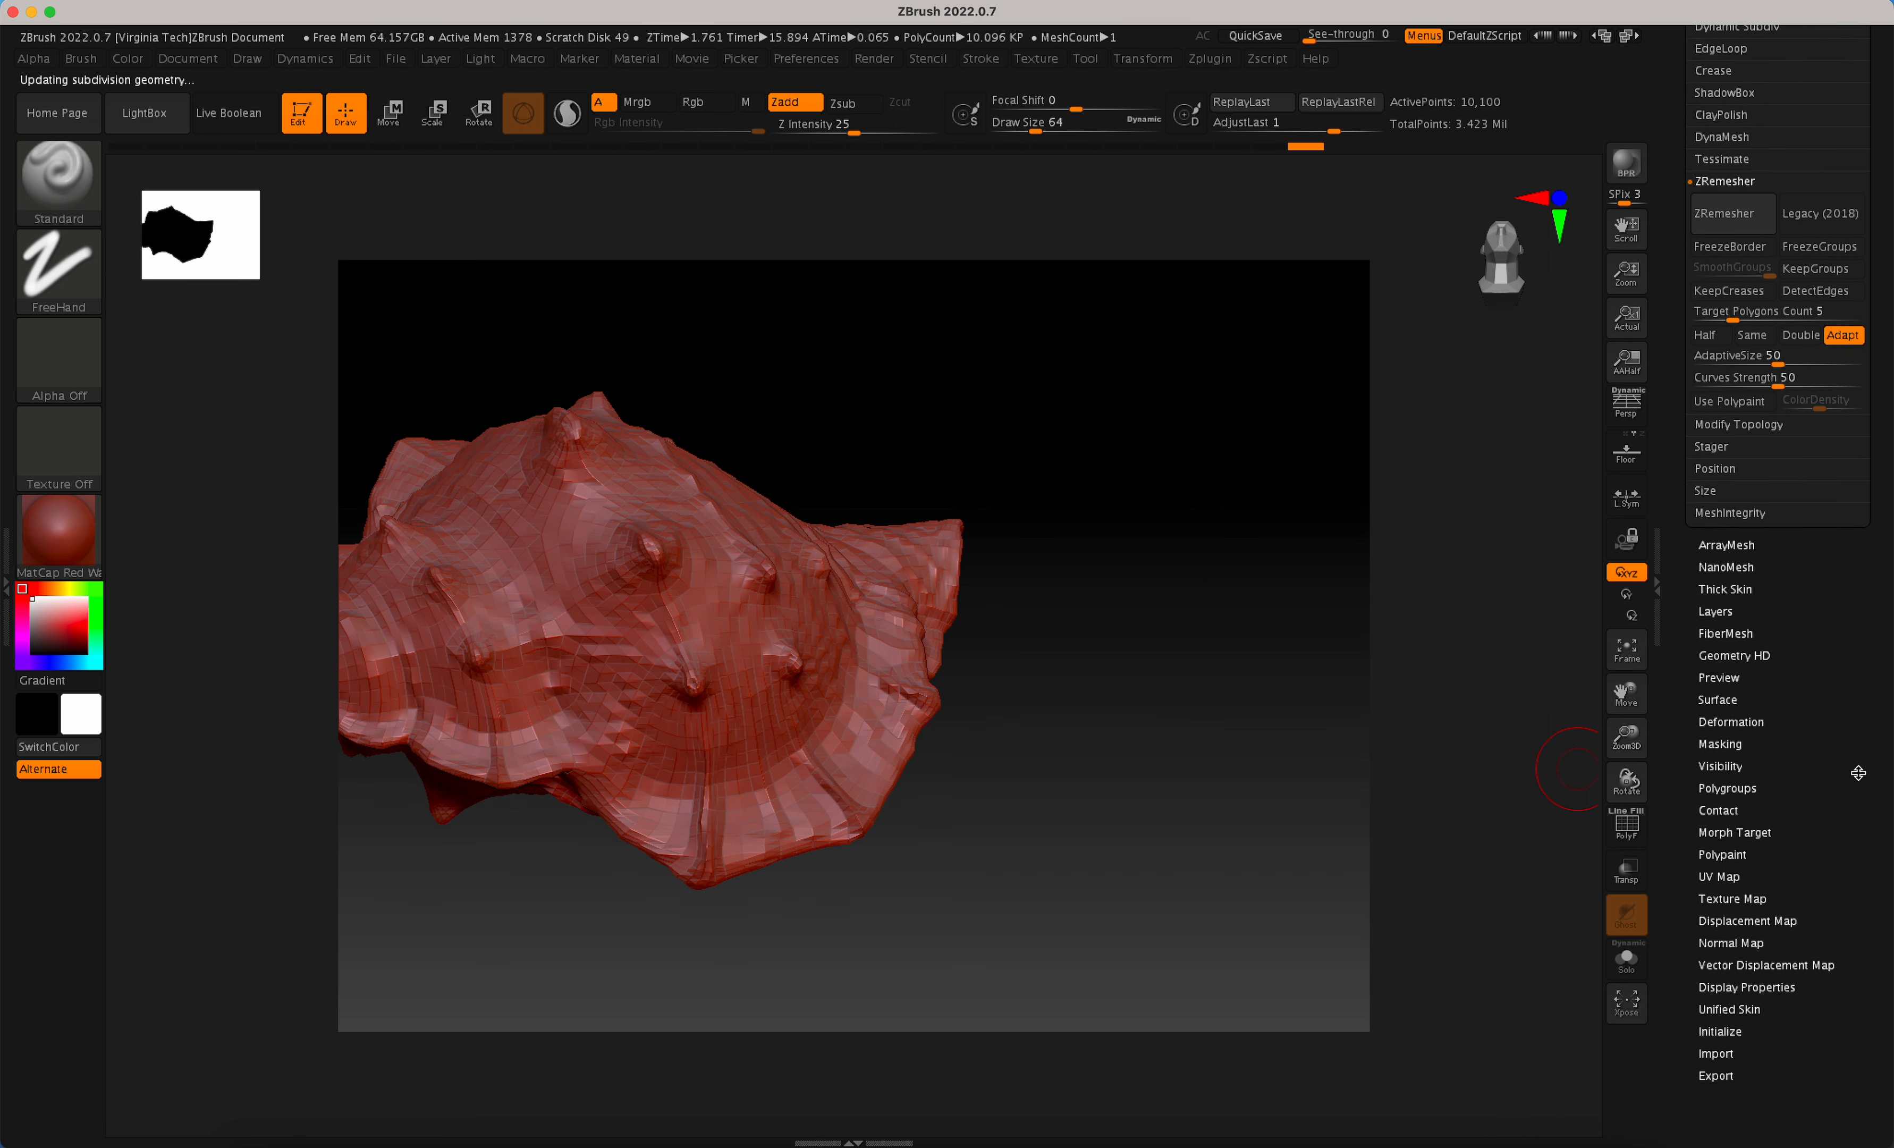
# Look through the shell's texture, UV and displacement map settings and open the UV map creation options.
pyautogui.click(1747, 895)
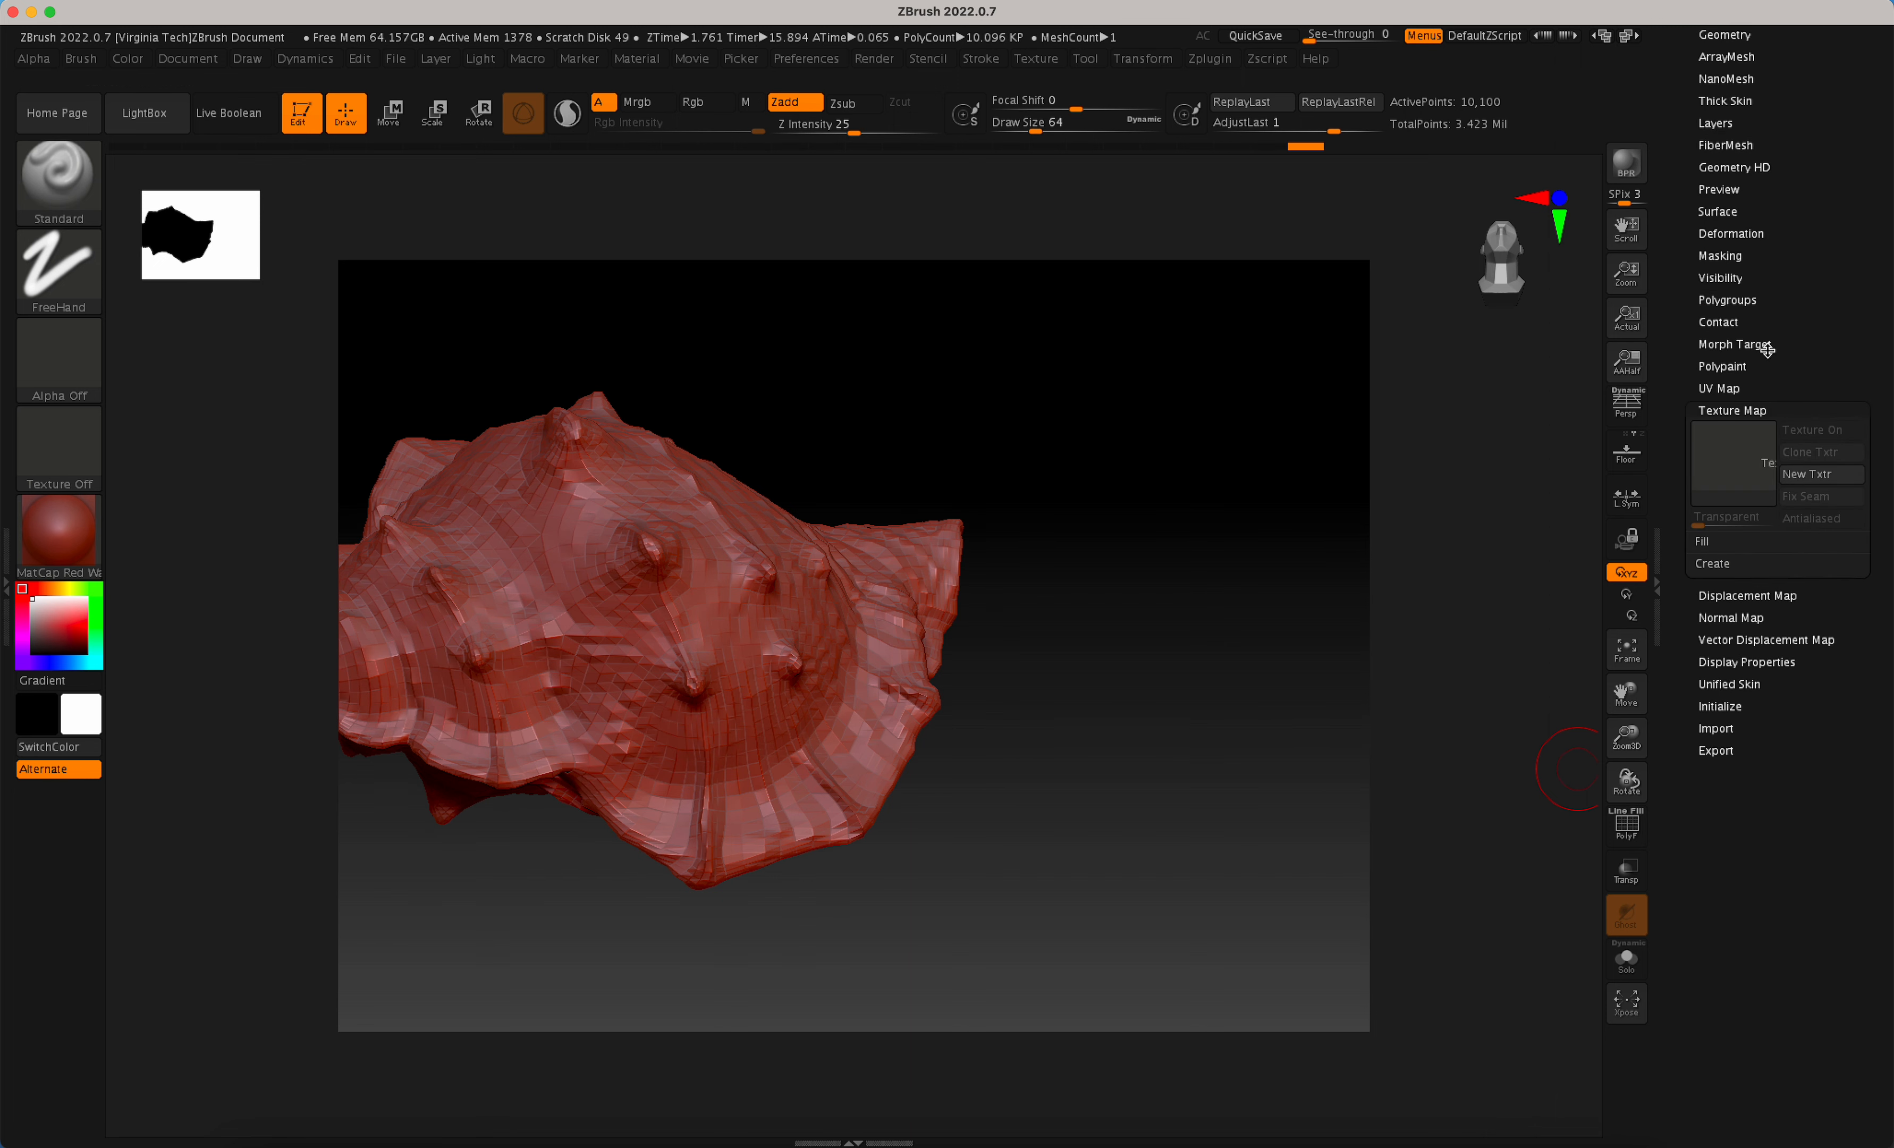
pyautogui.click(1756, 384)
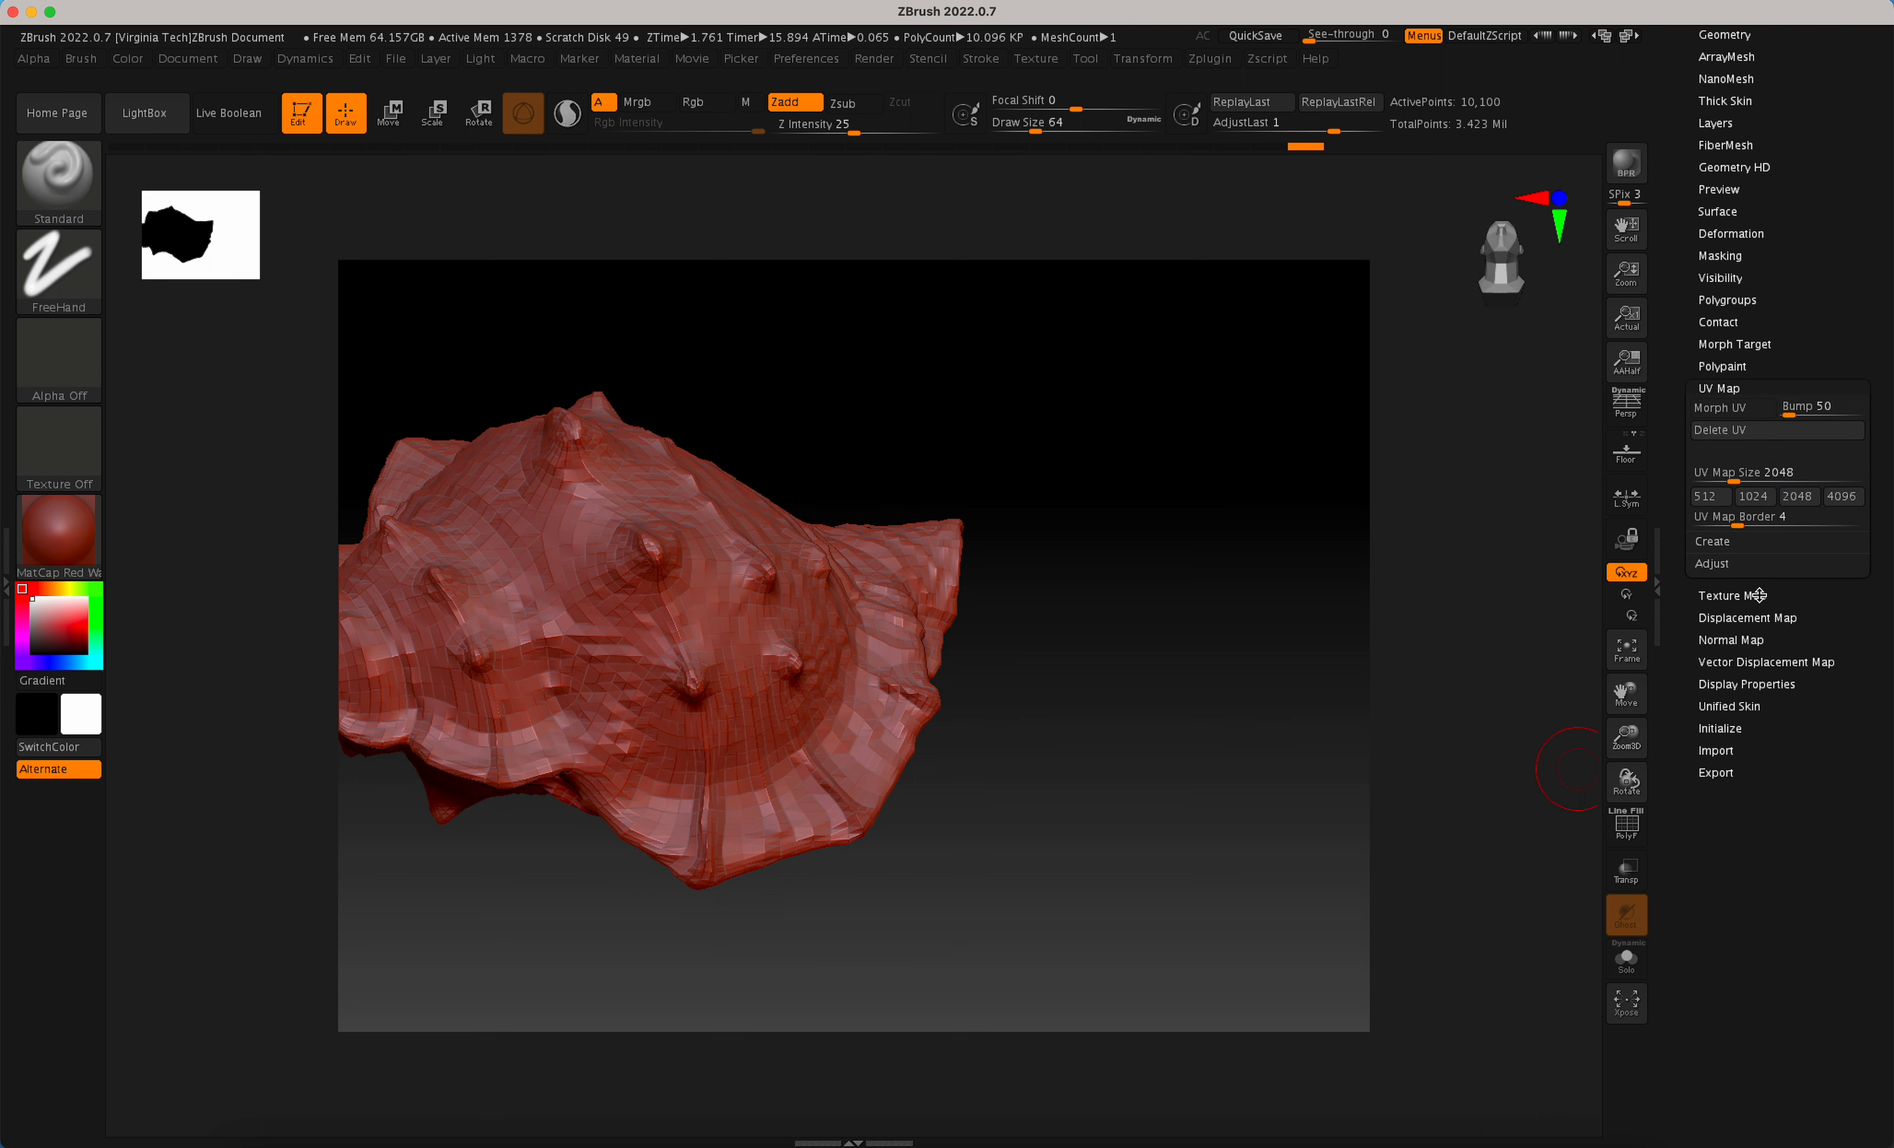
pyautogui.click(1757, 619)
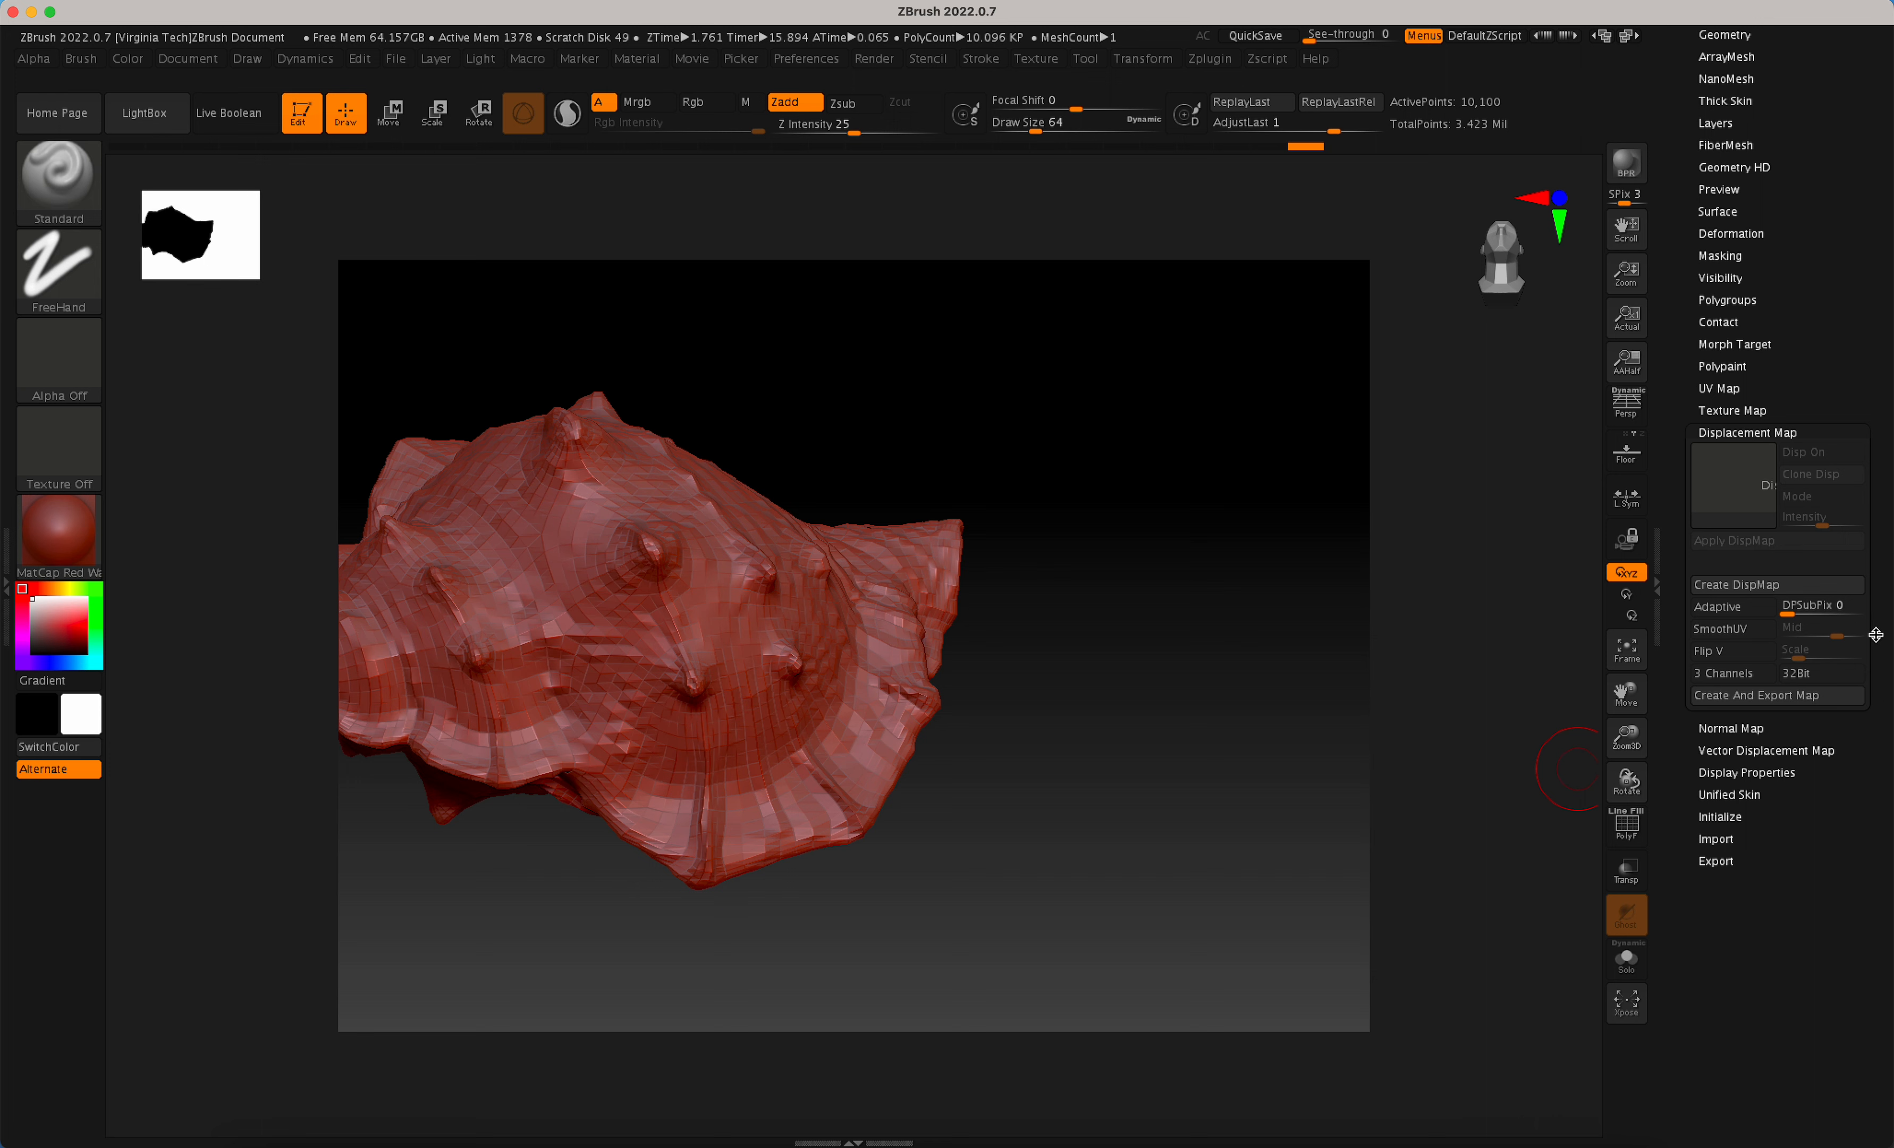
pyautogui.moveTo(1879, 647); pyautogui.dragTo(1886, 771)
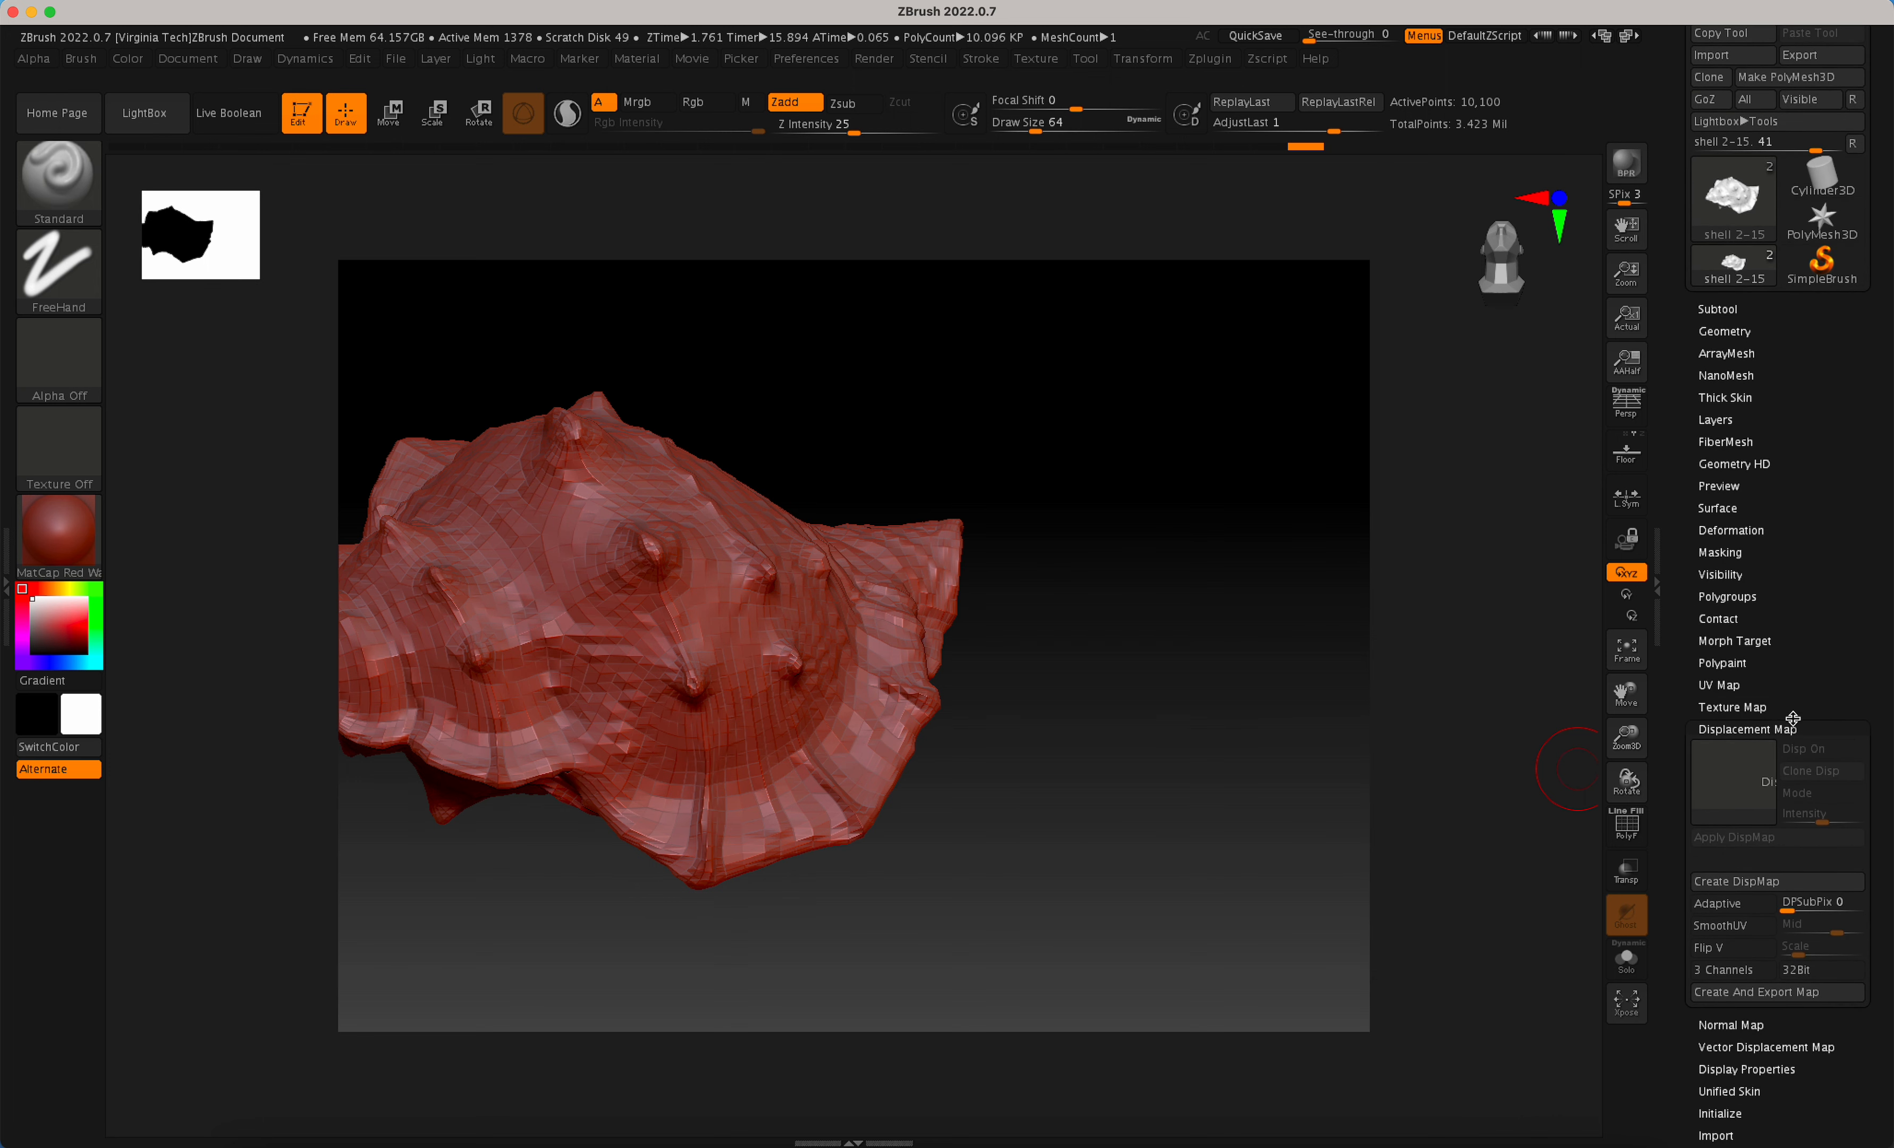
pyautogui.click(1723, 686)
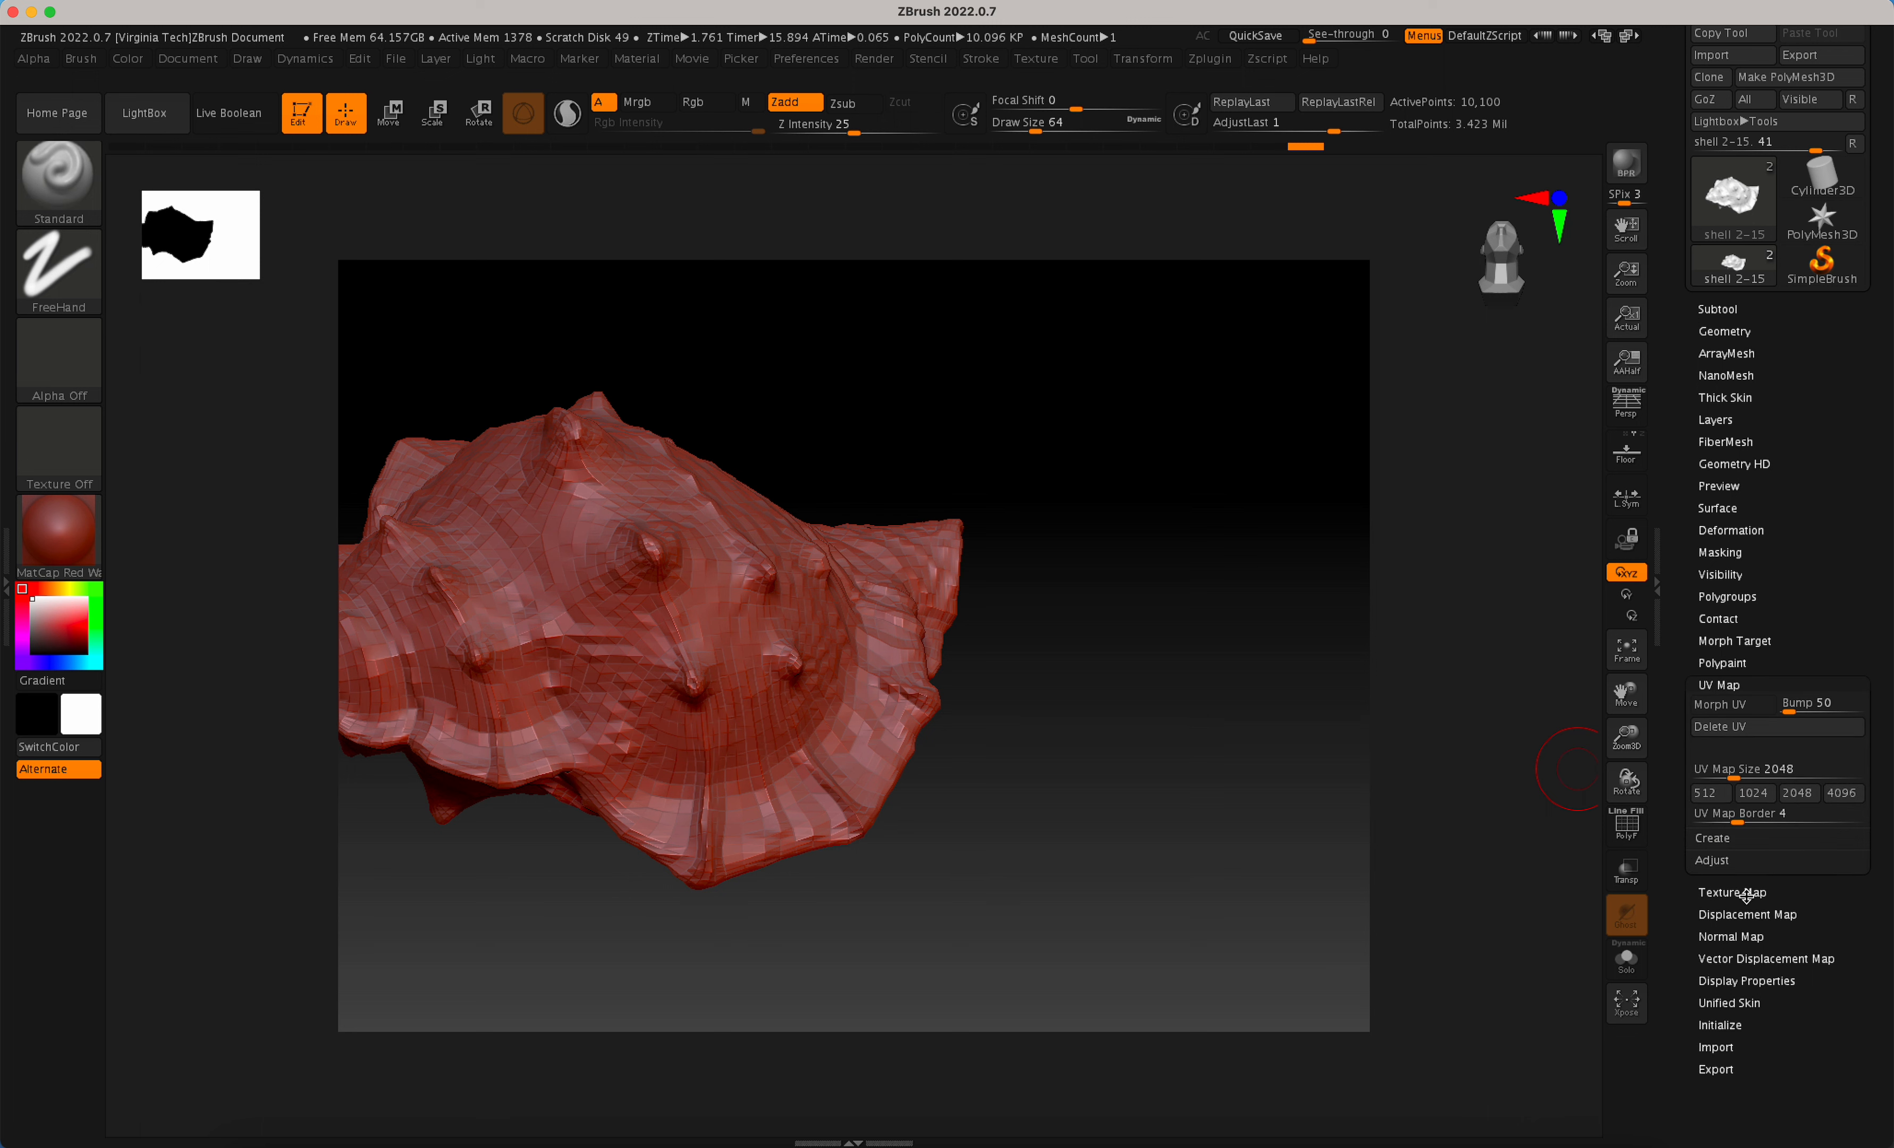
pyautogui.click(1730, 841)
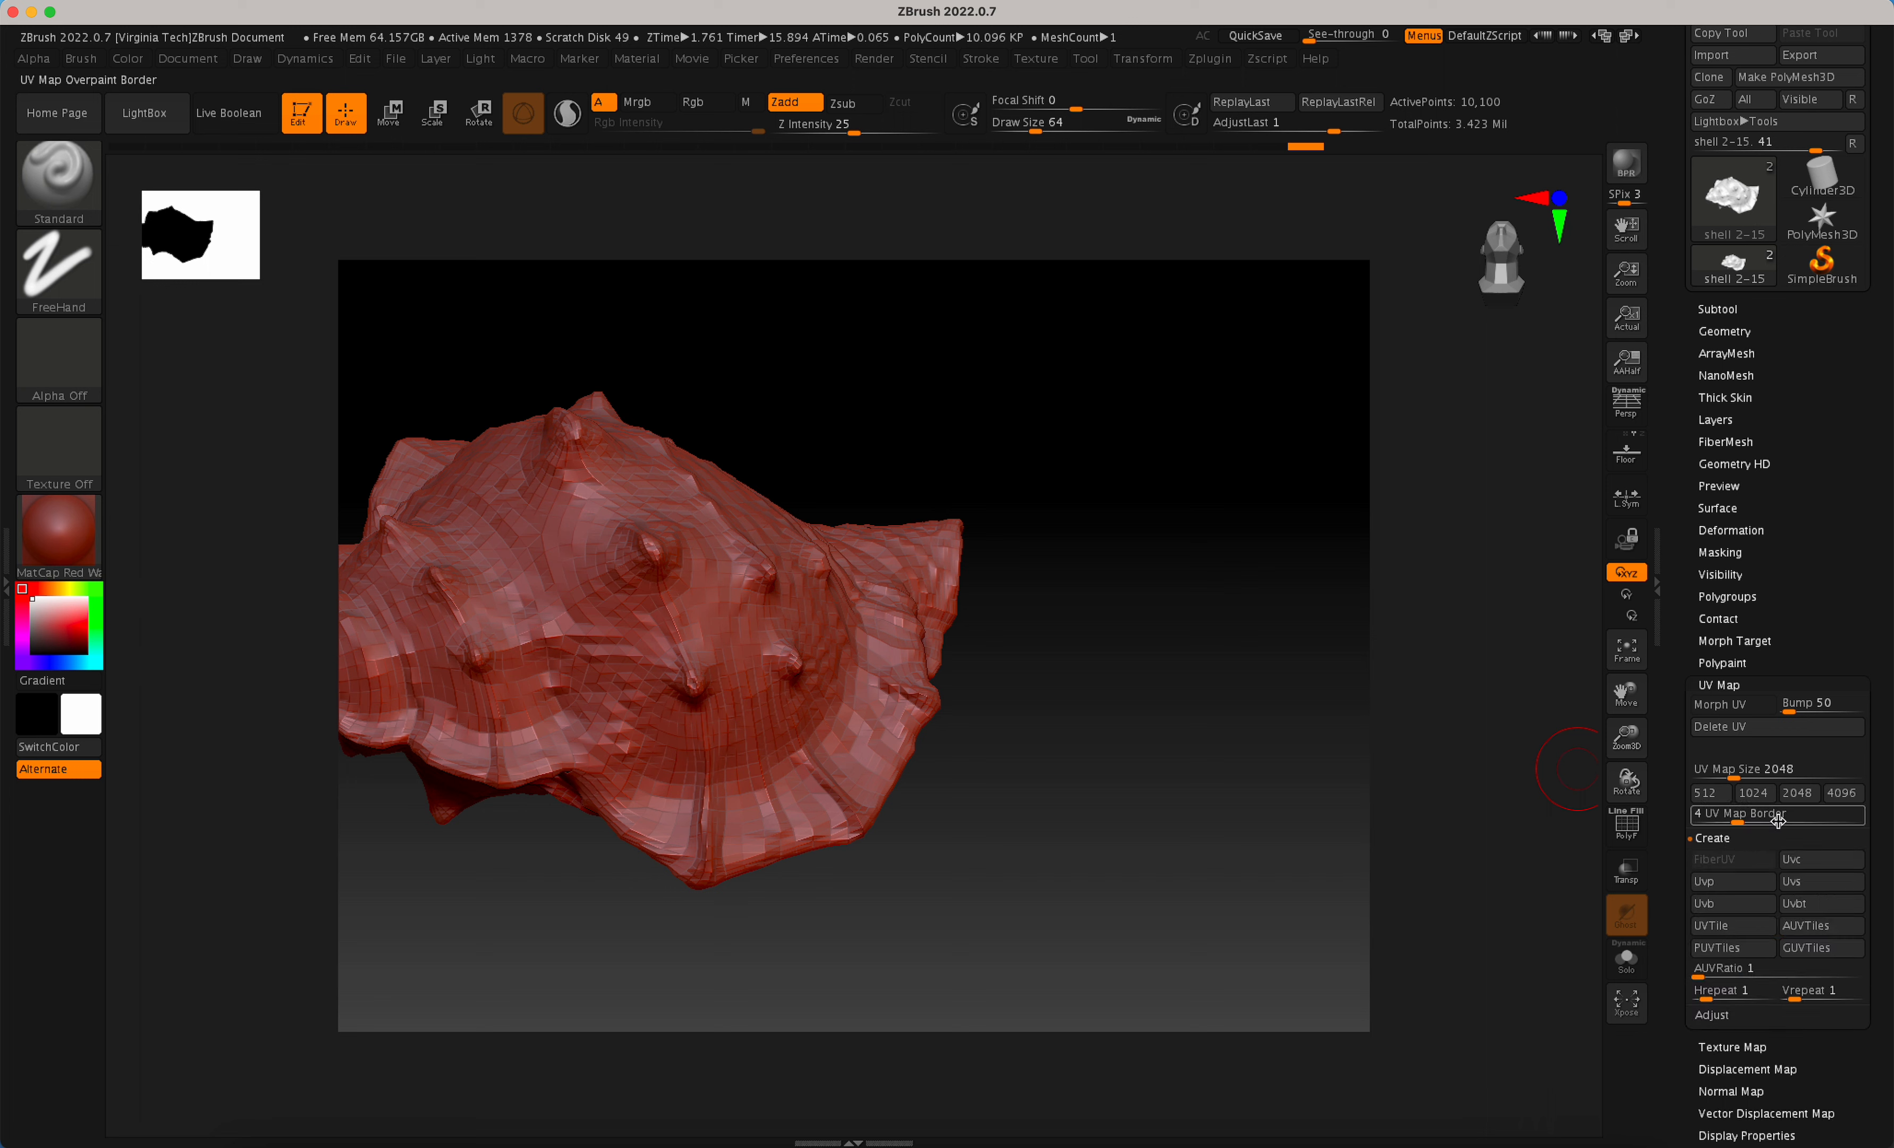
# Create a texture for the shell from its UV map and check the result on the model.
pyautogui.scroll(-5, 1886, 820)
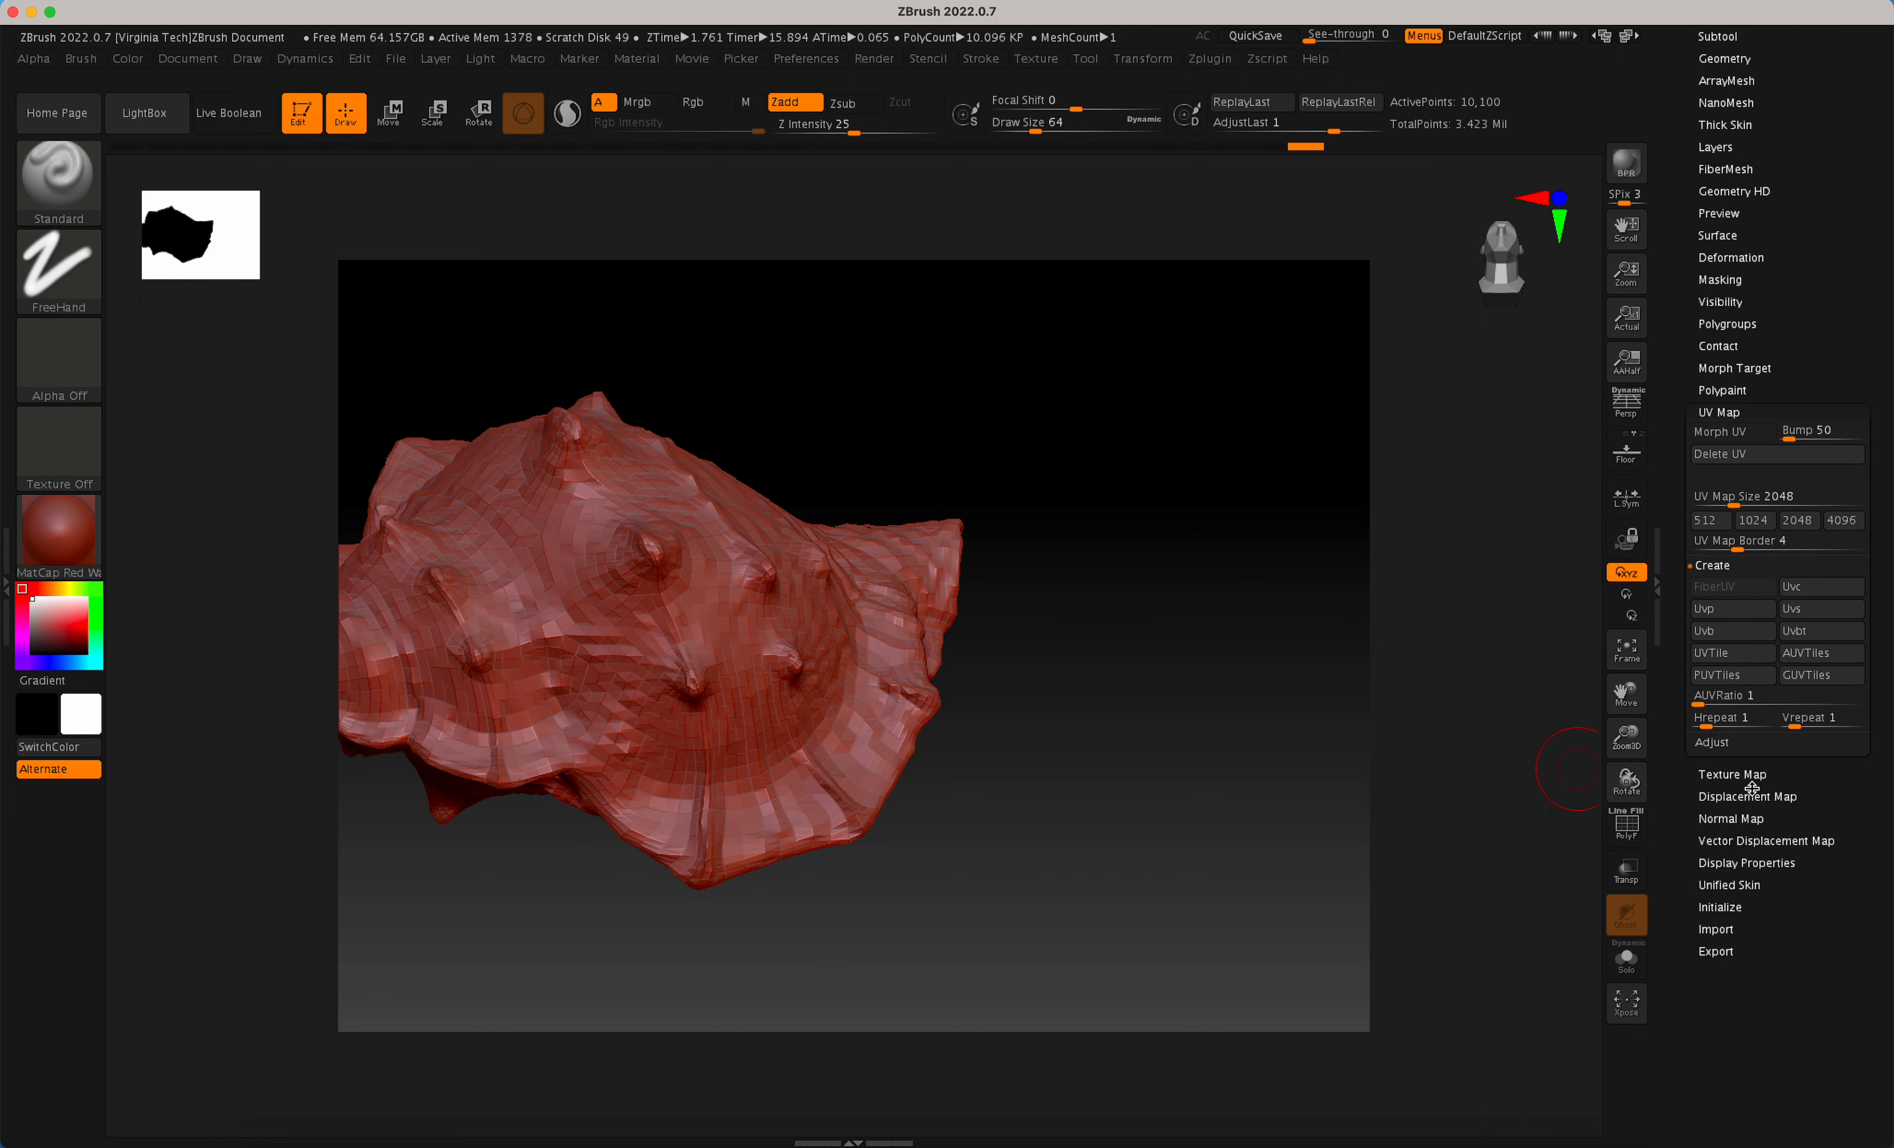
pyautogui.click(1748, 774)
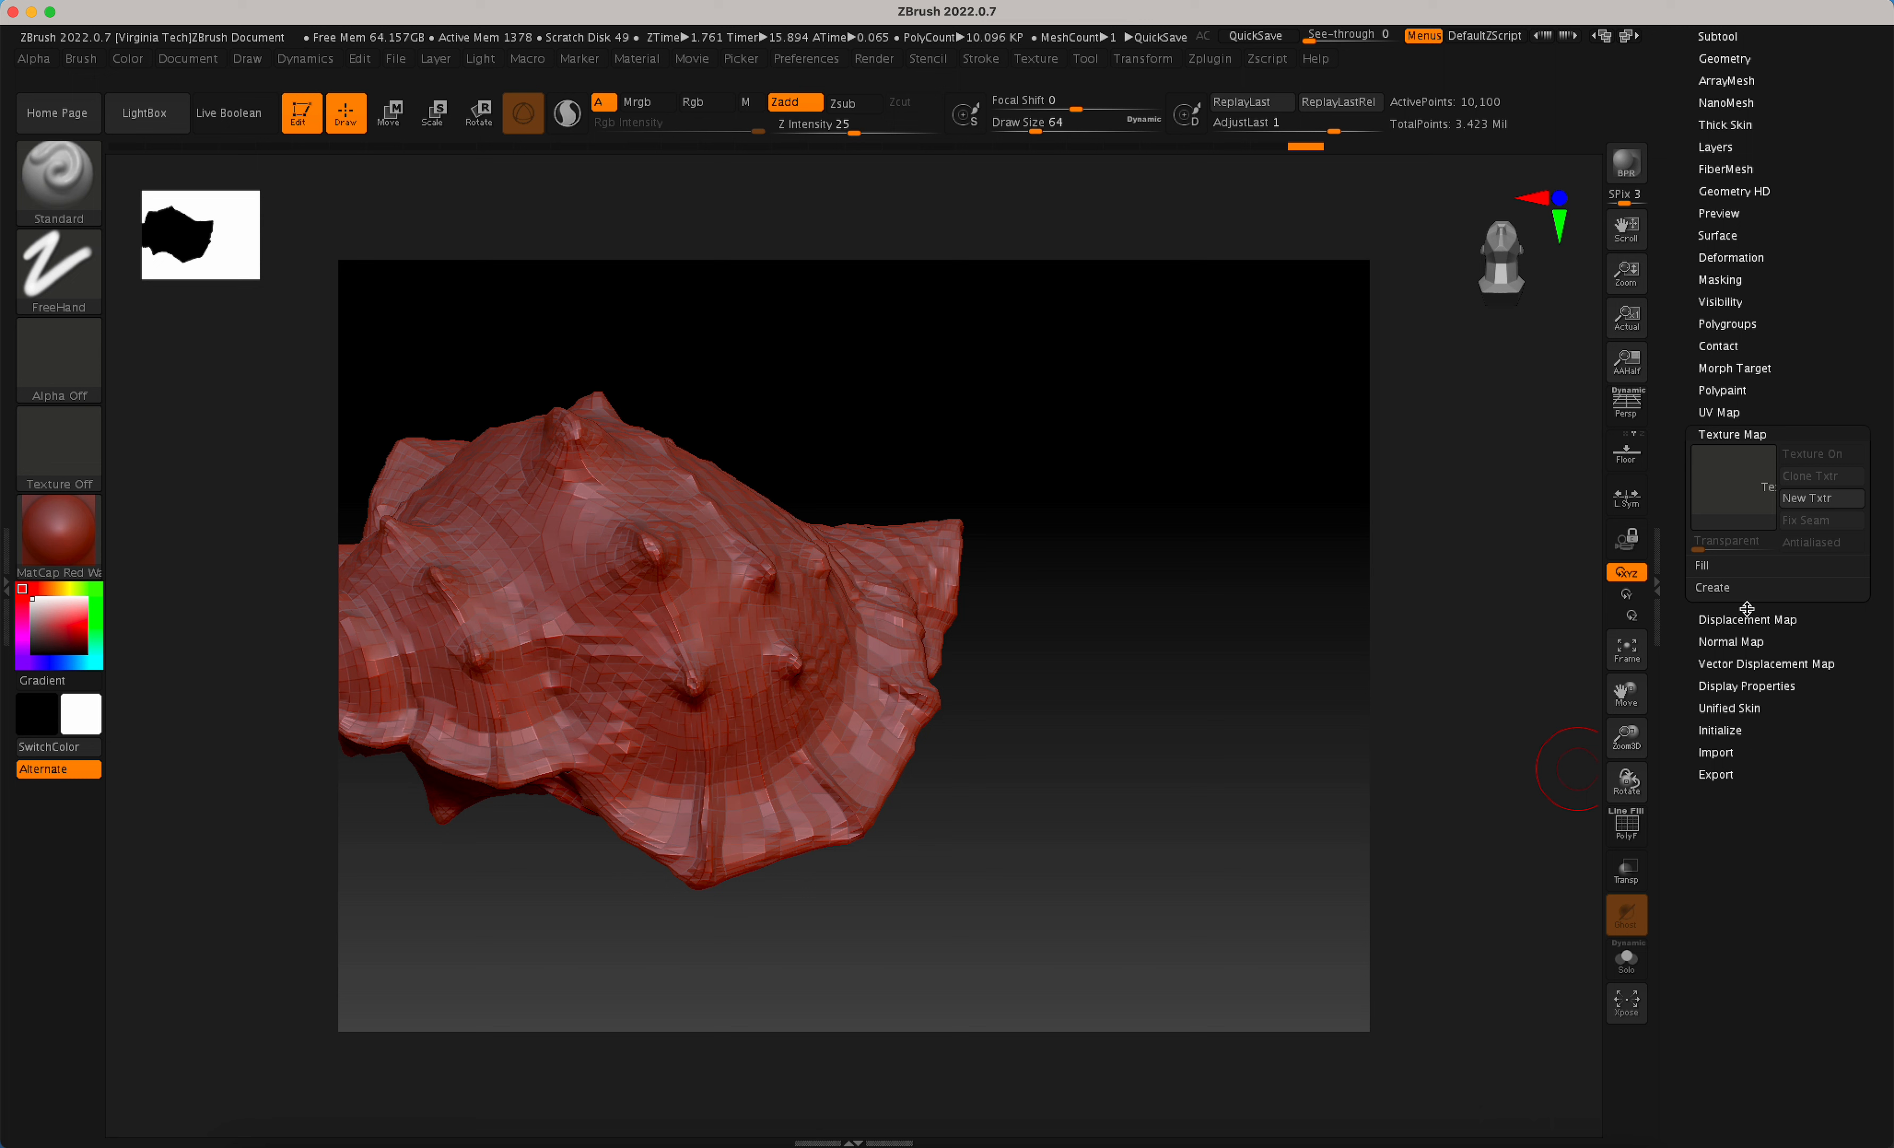
pyautogui.click(1751, 589)
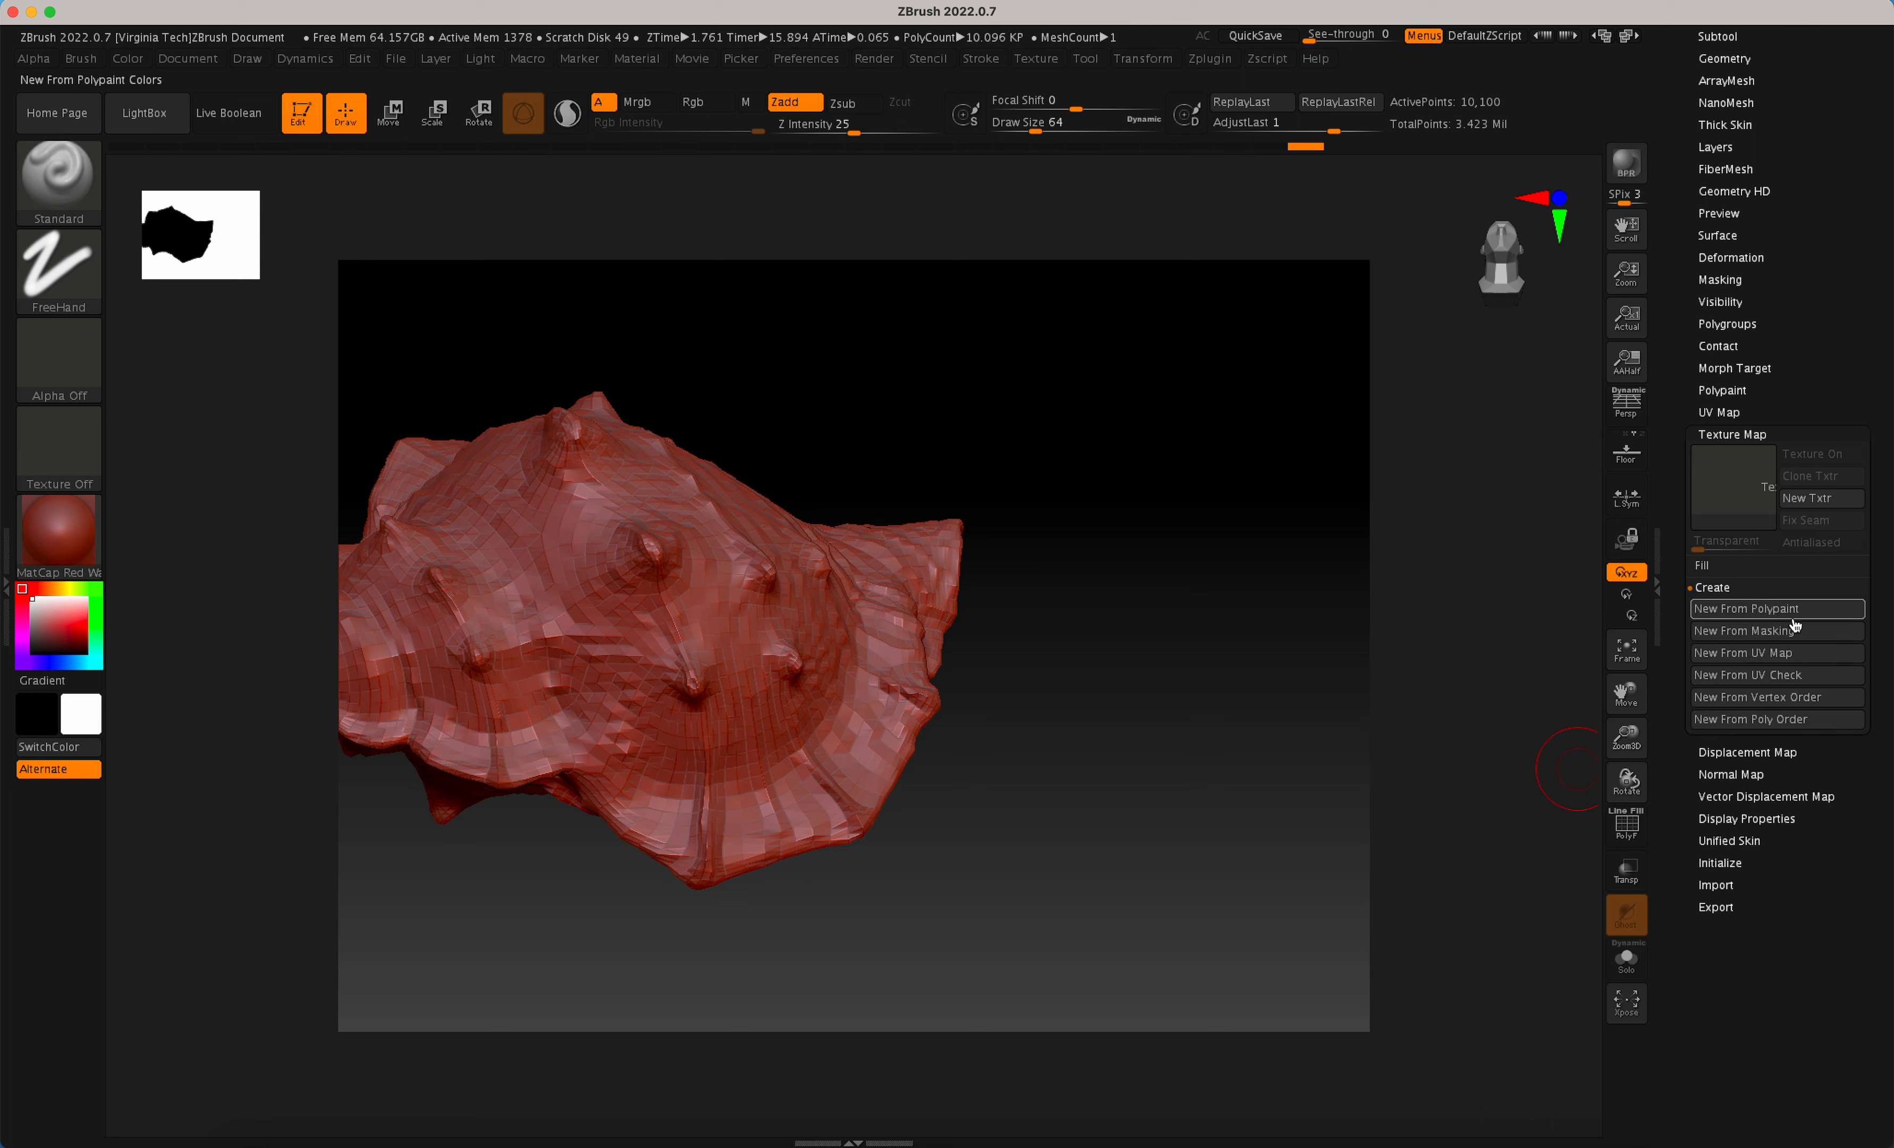
pyautogui.click(1825, 658)
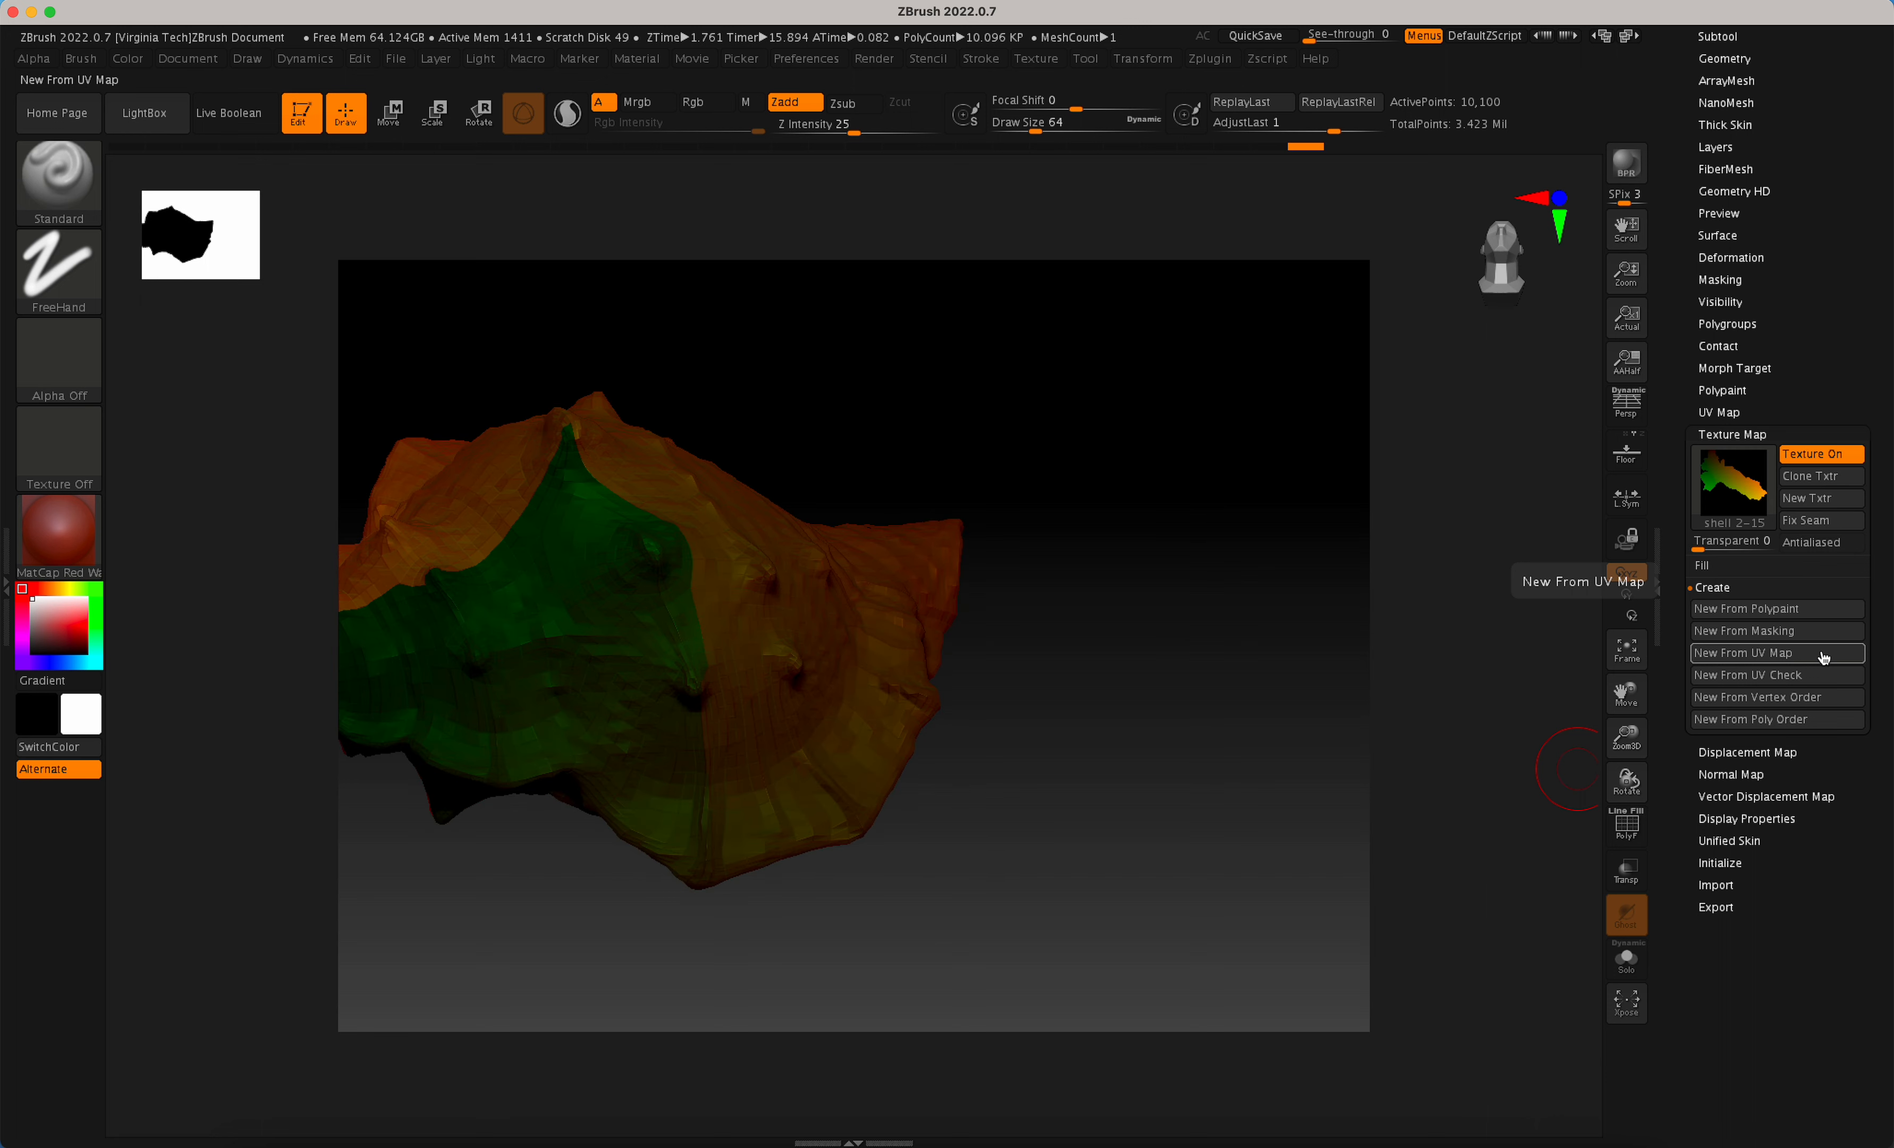
pyautogui.moveTo(1175, 602)
pyautogui.mouseDown()
pyautogui.moveTo(1100, 656)
pyautogui.moveTo(1196, 627)
pyautogui.mouseUp()
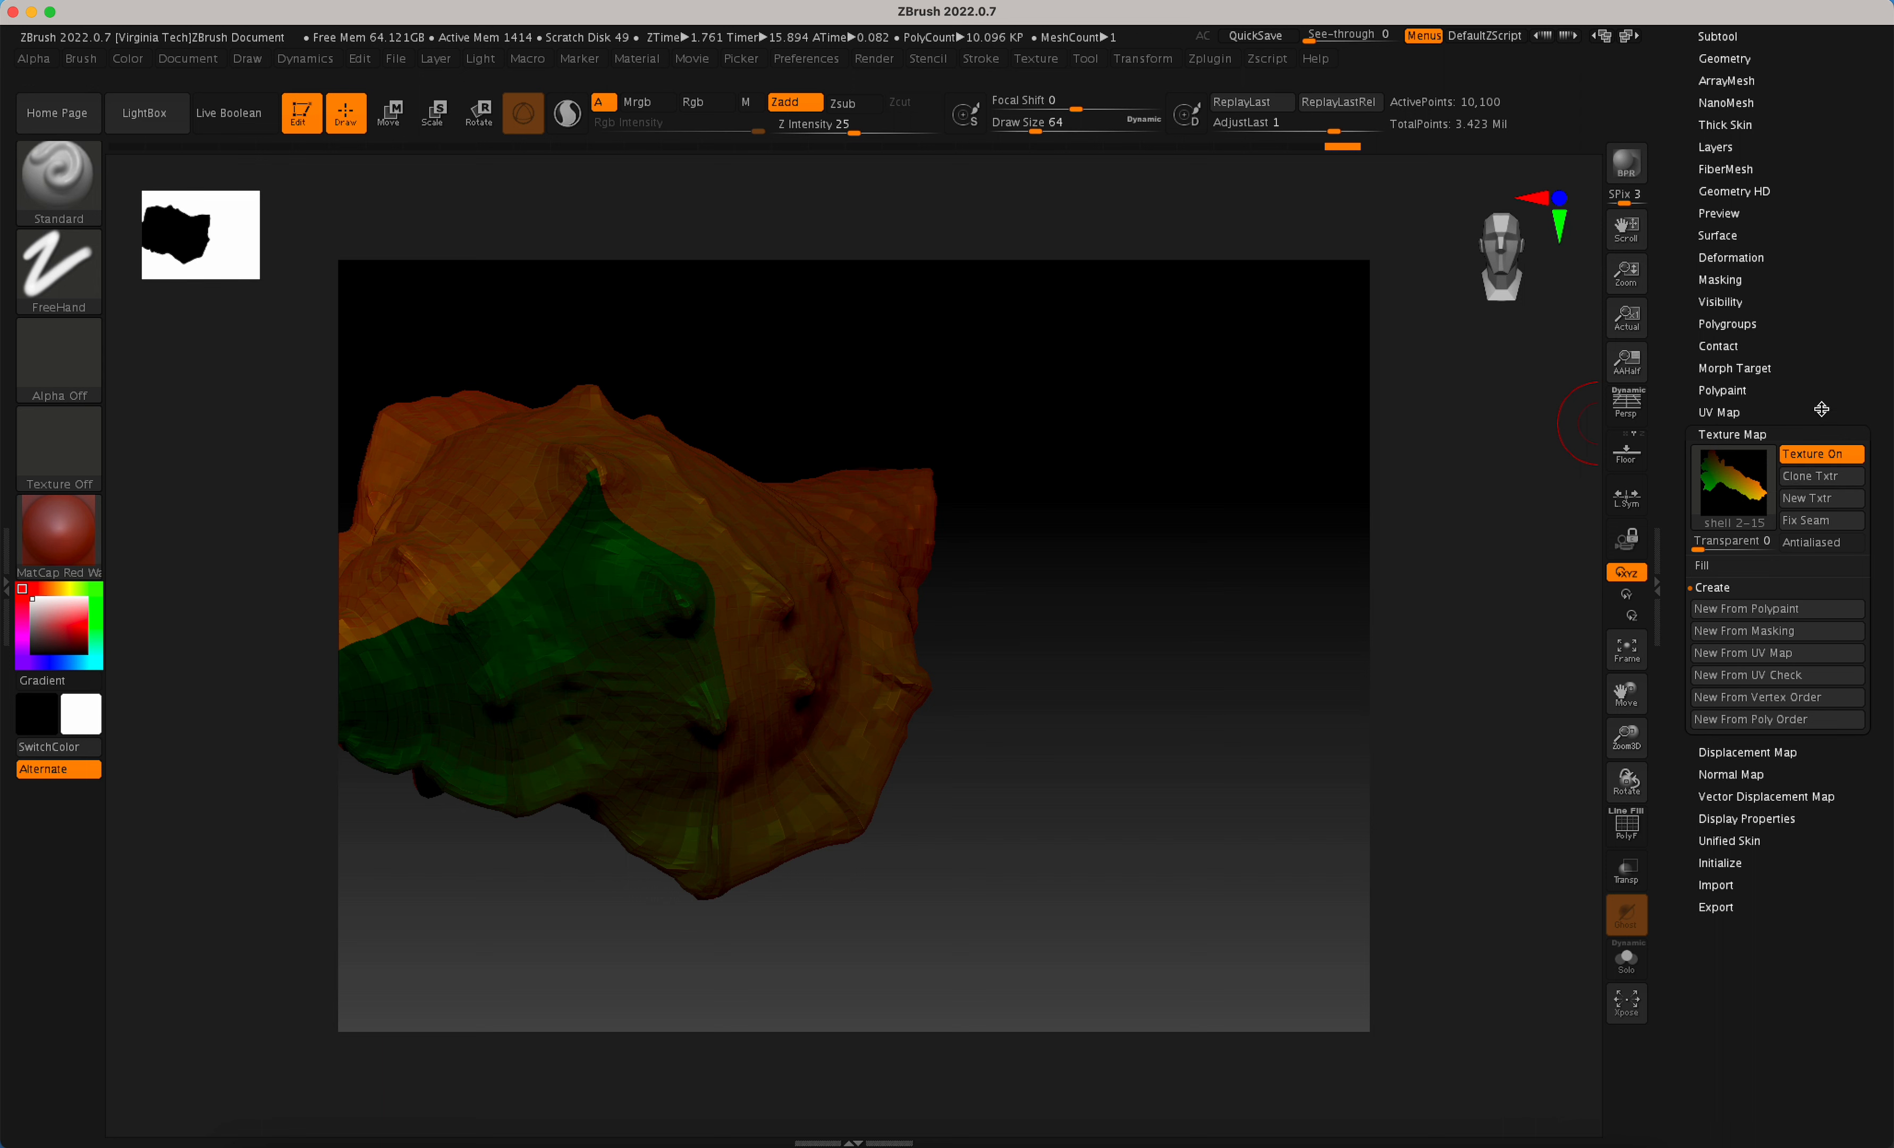
# Raise shell 2-15 to subdivision level 5.
pyautogui.scroll(5, 1838, 277)
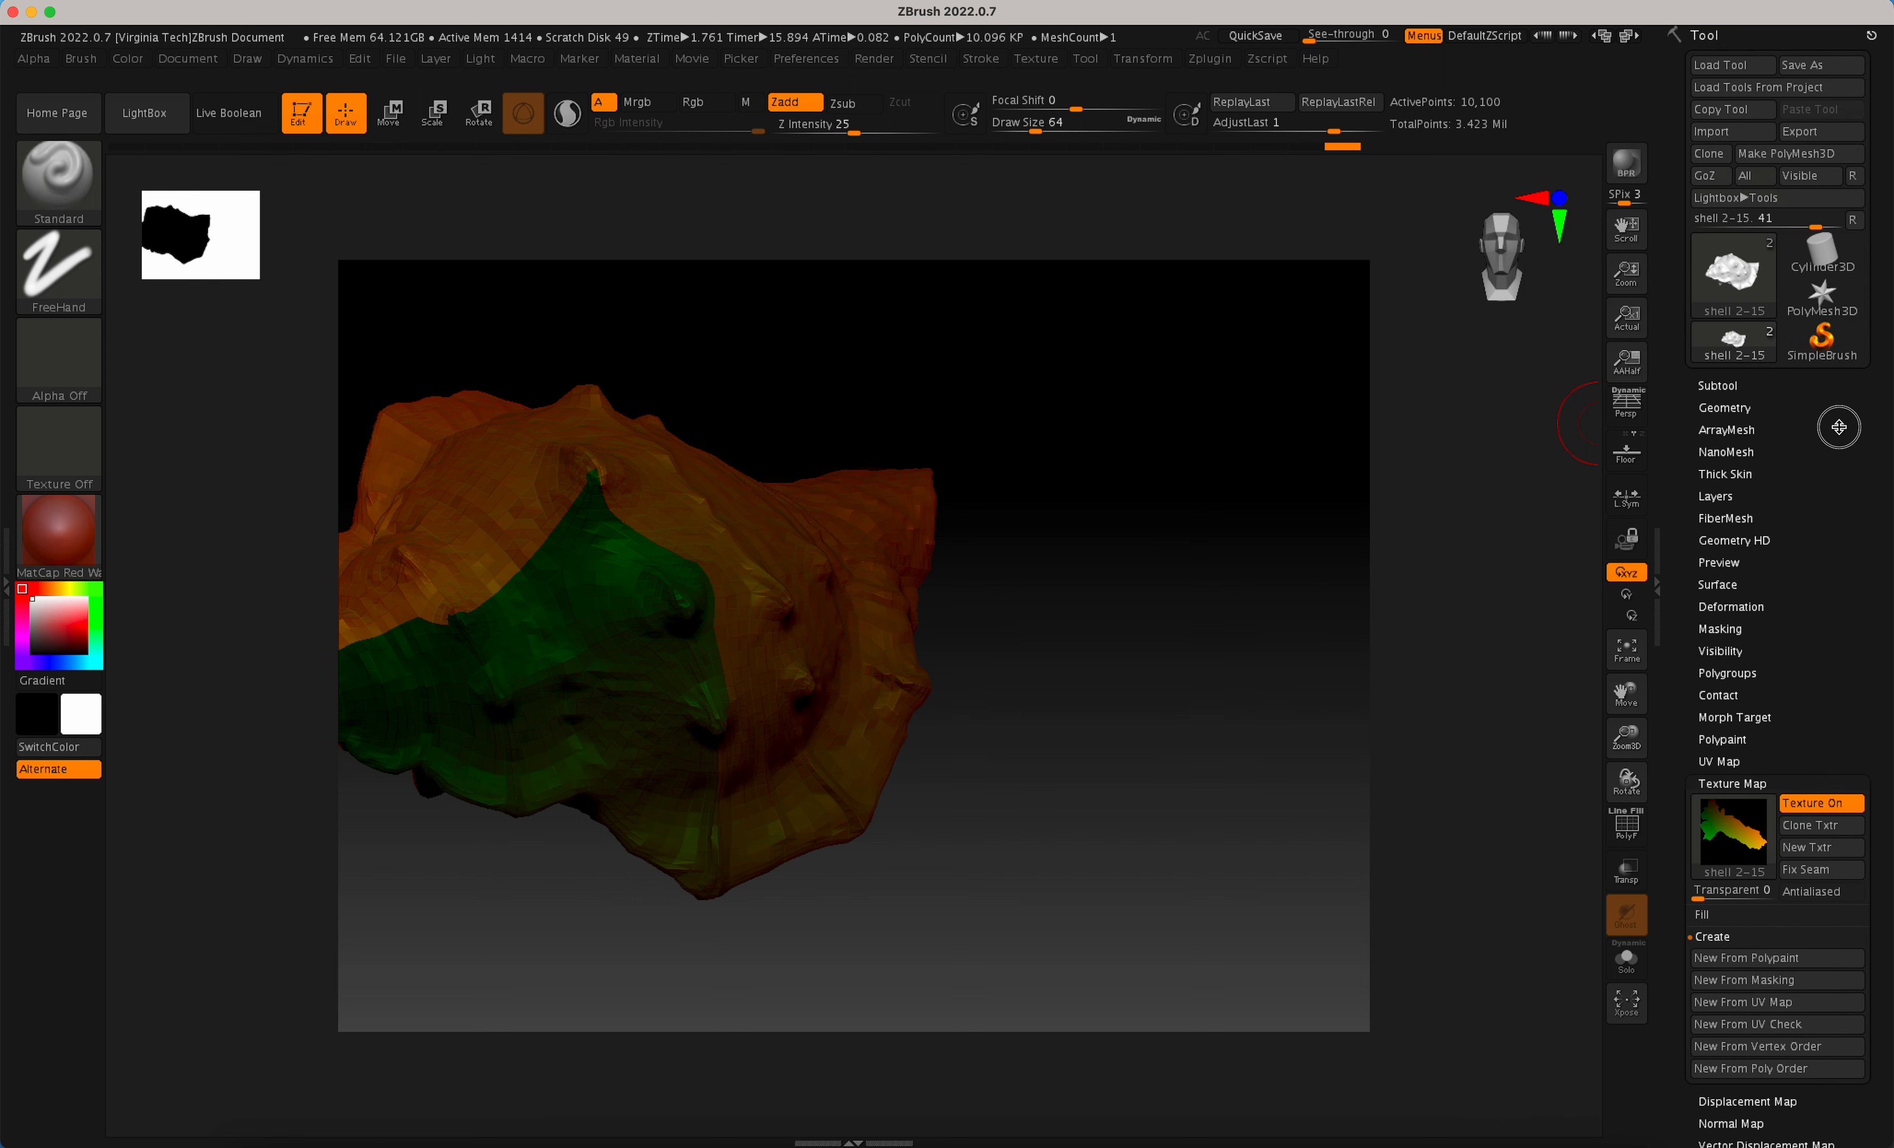
pyautogui.click(1736, 408)
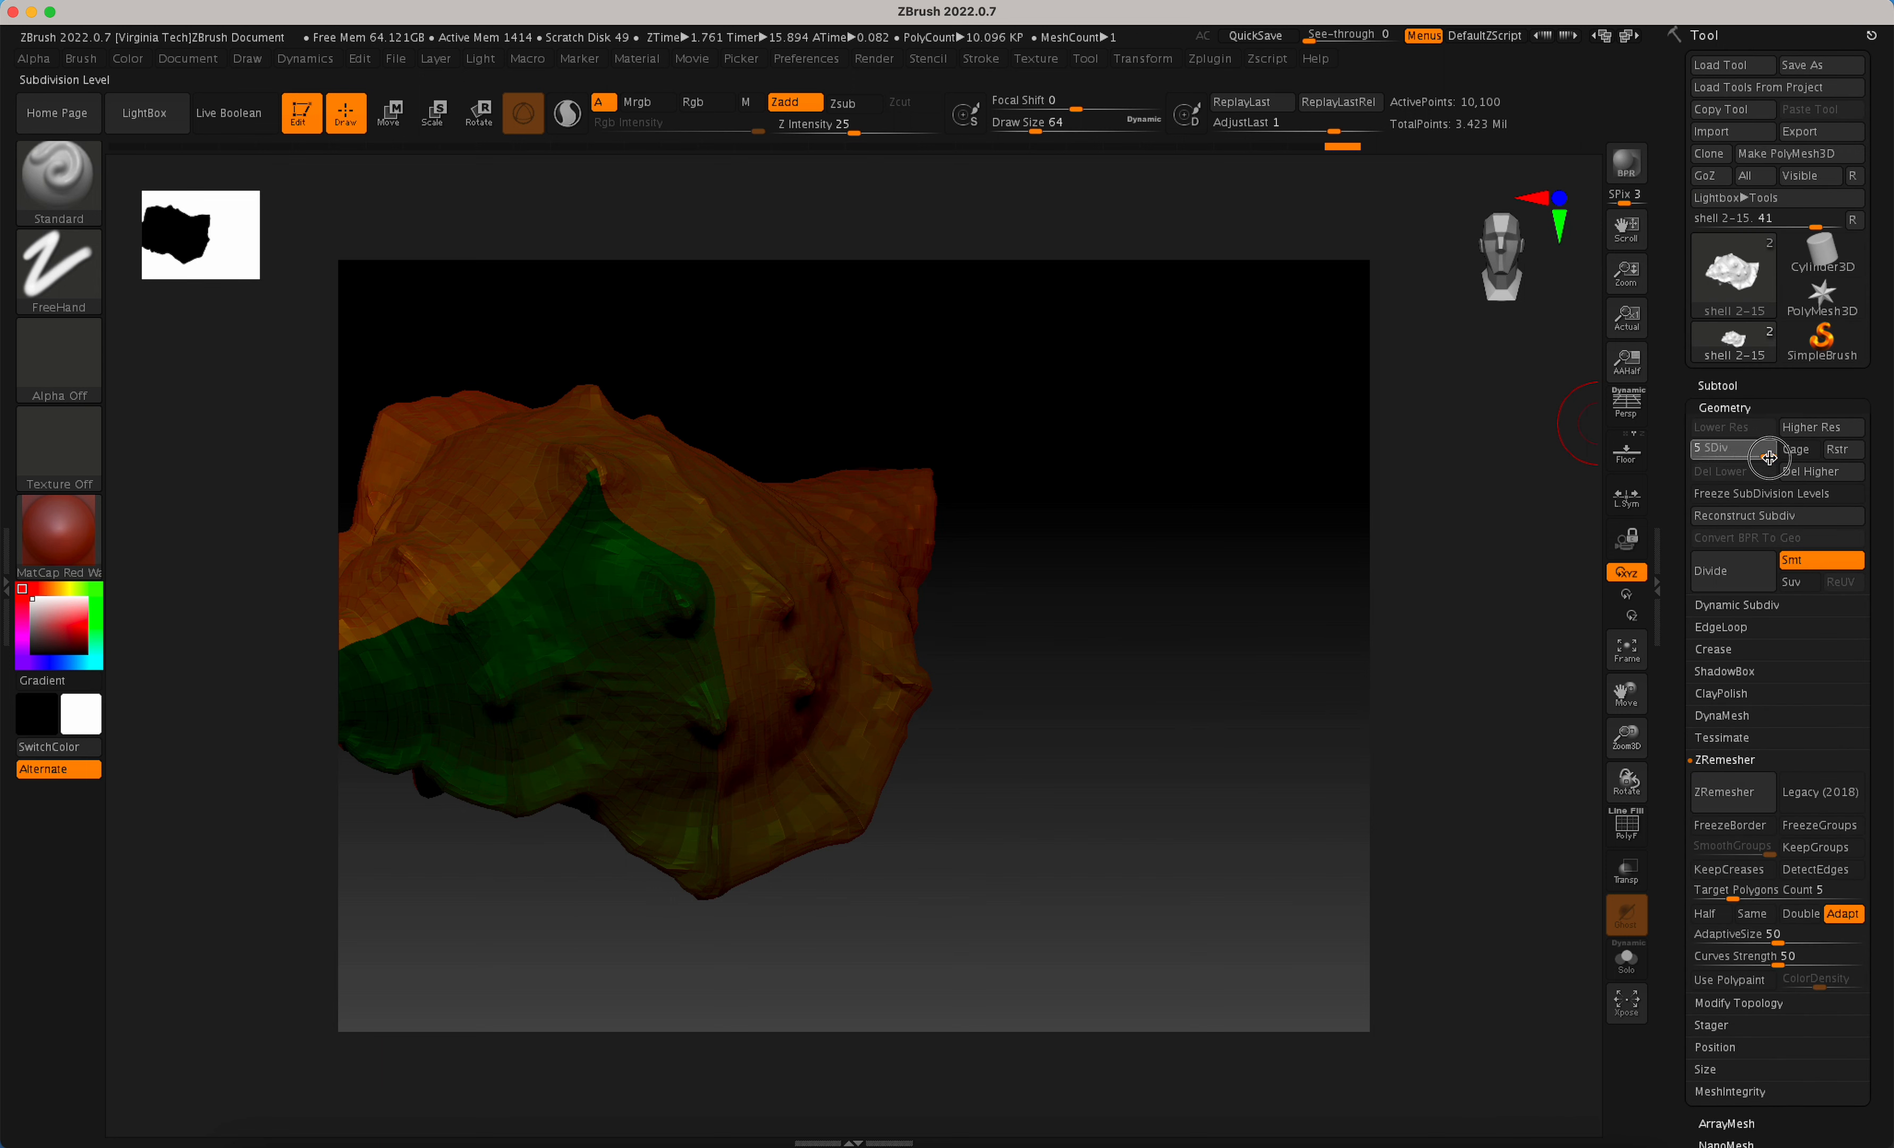
pyautogui.moveTo(1755, 449); pyautogui.dragTo(1768, 458)
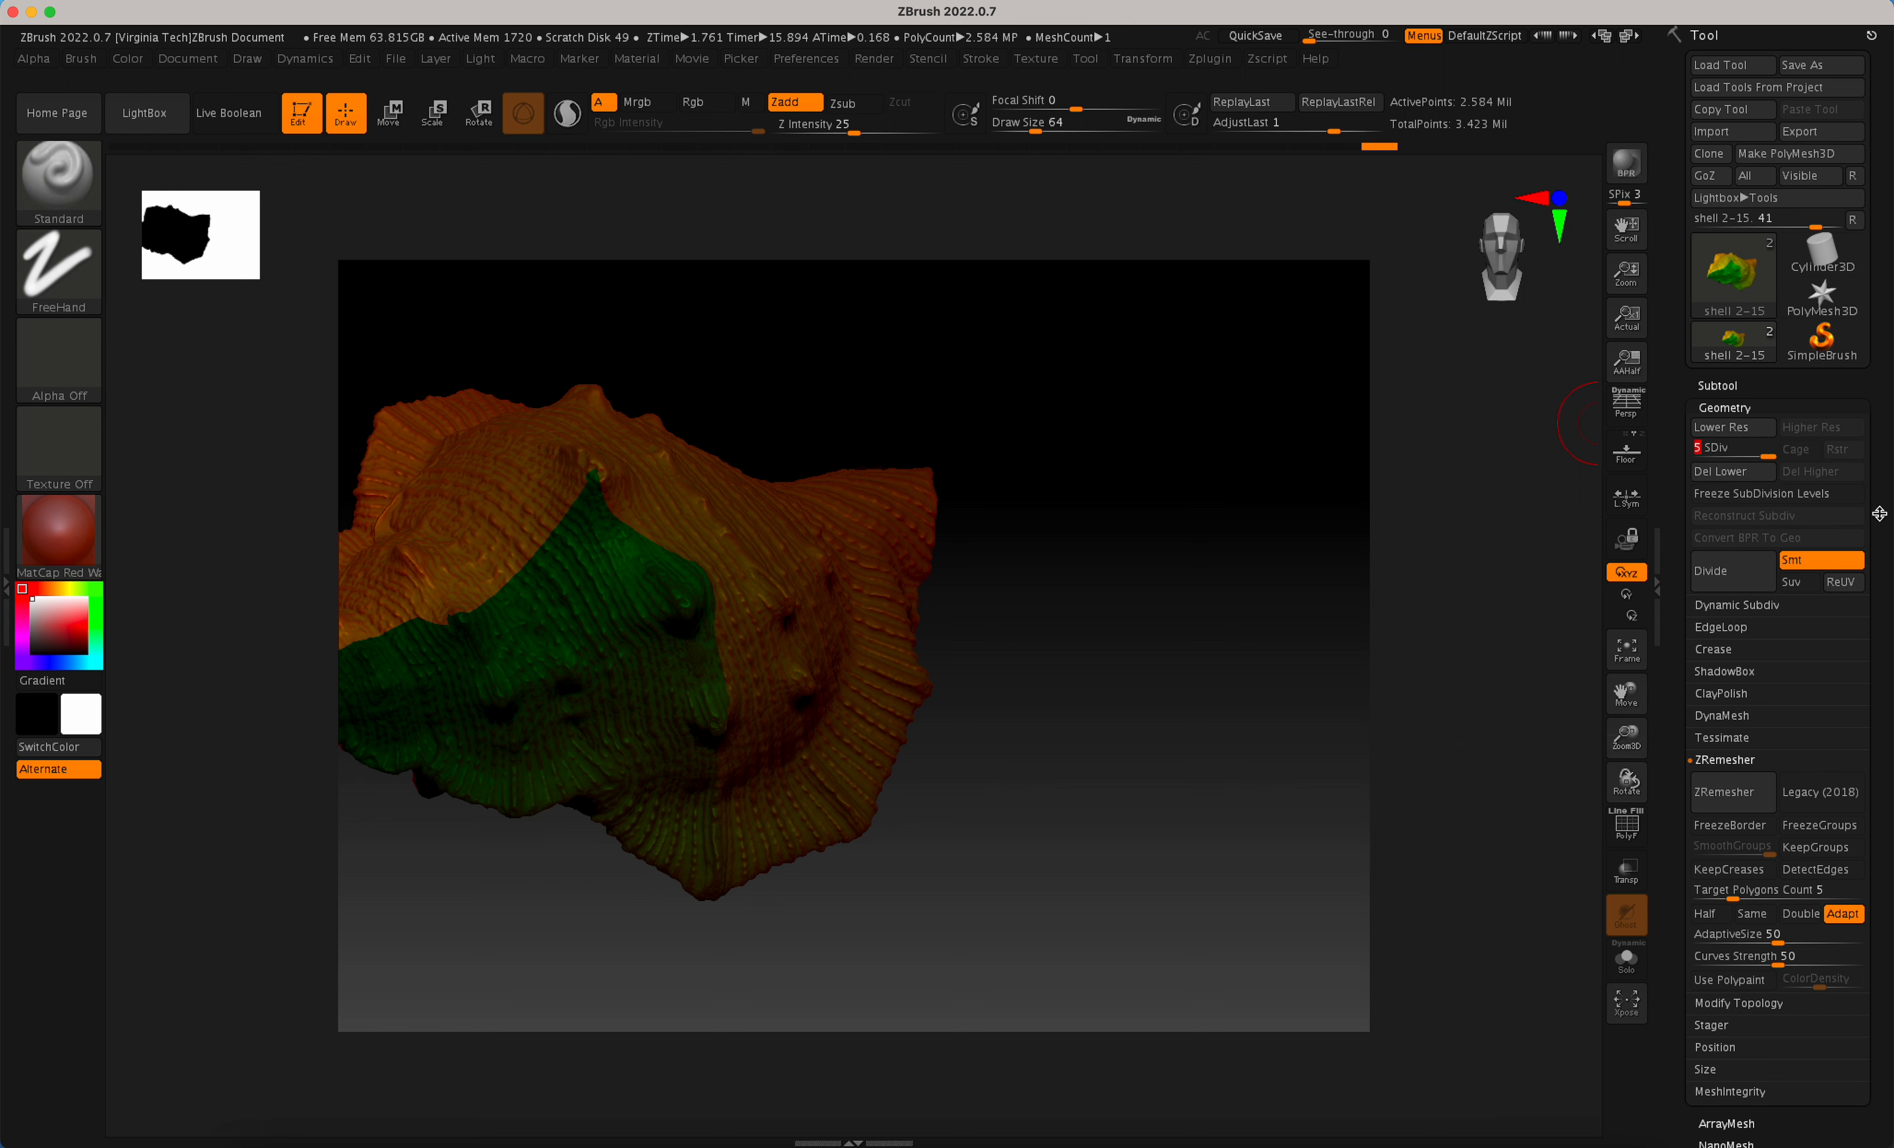
# Turn off the display of the UV texture on the shell.
pyautogui.moveTo(1879, 518); pyautogui.dragTo(1865, 427)
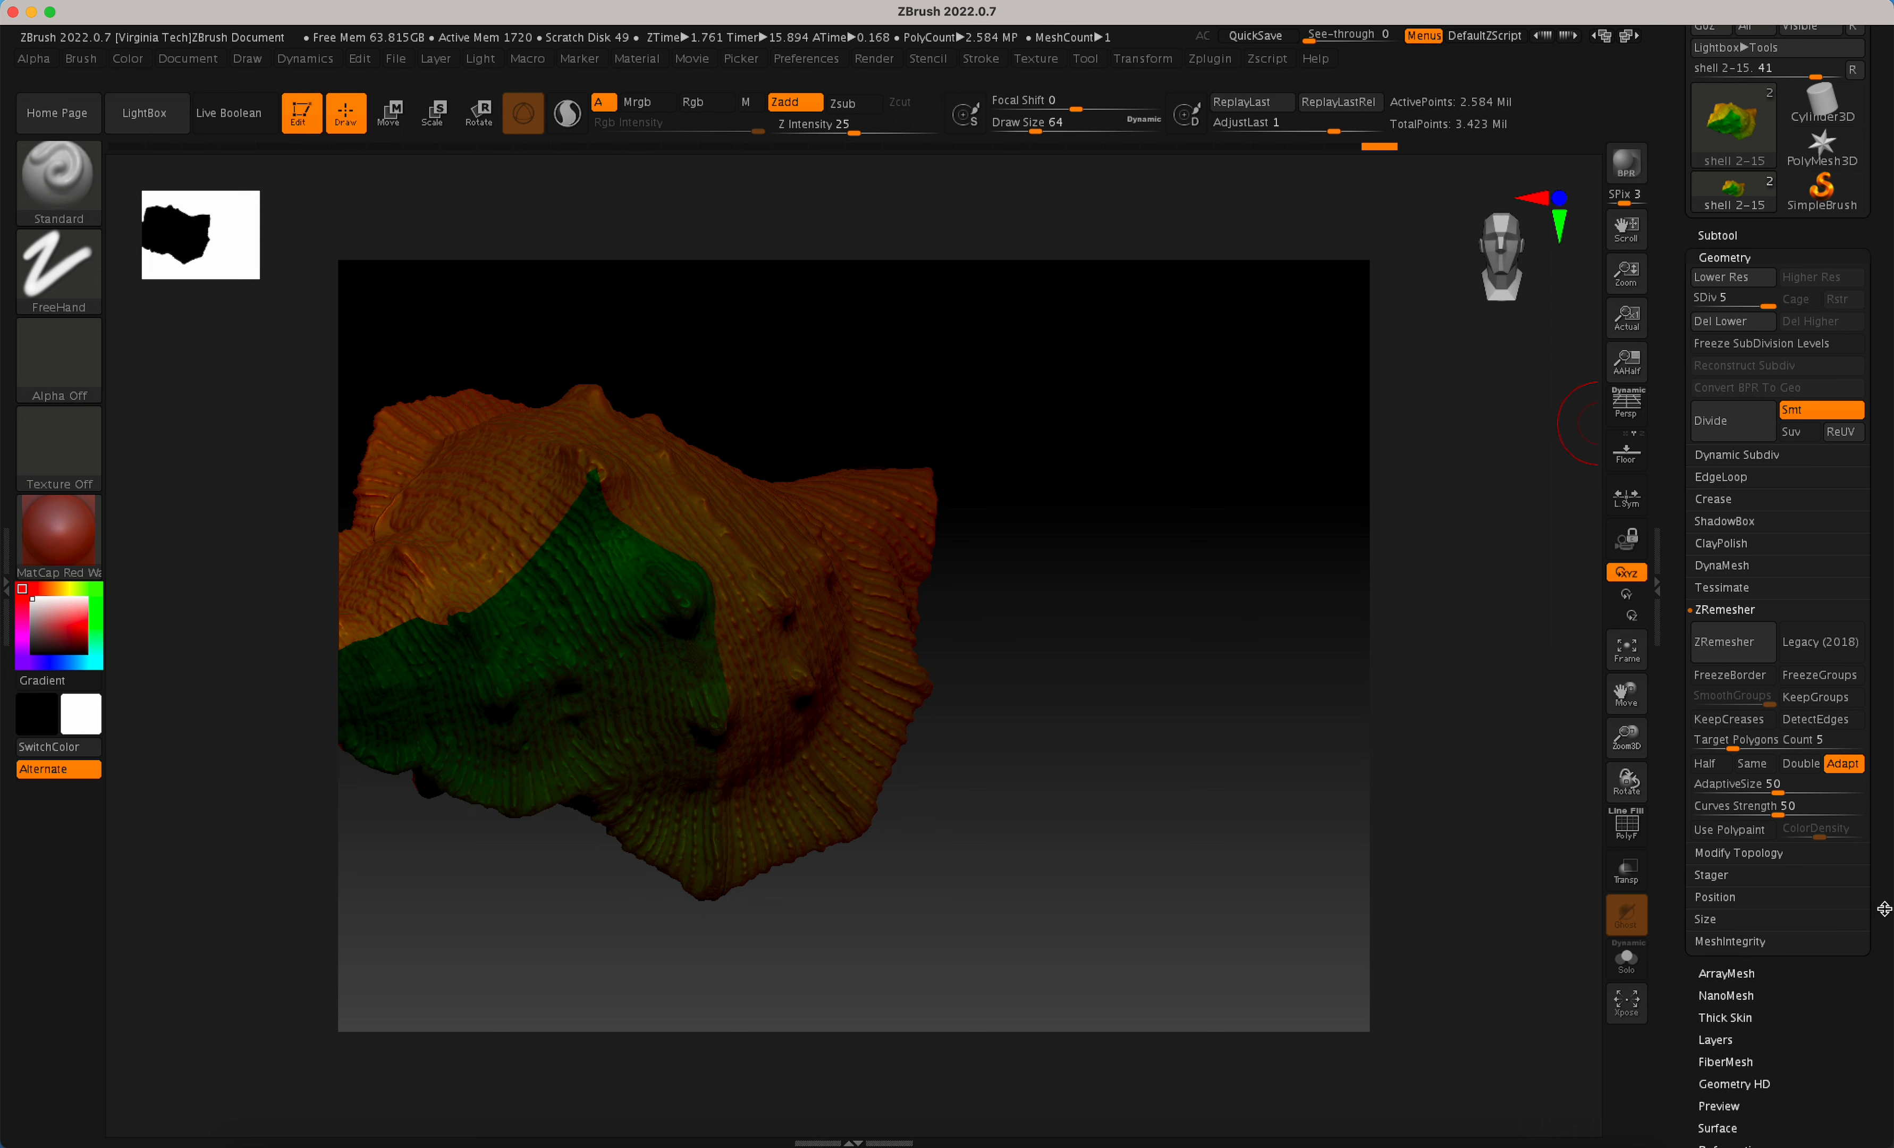
pyautogui.moveTo(1879, 901); pyautogui.dragTo(1871, 745)
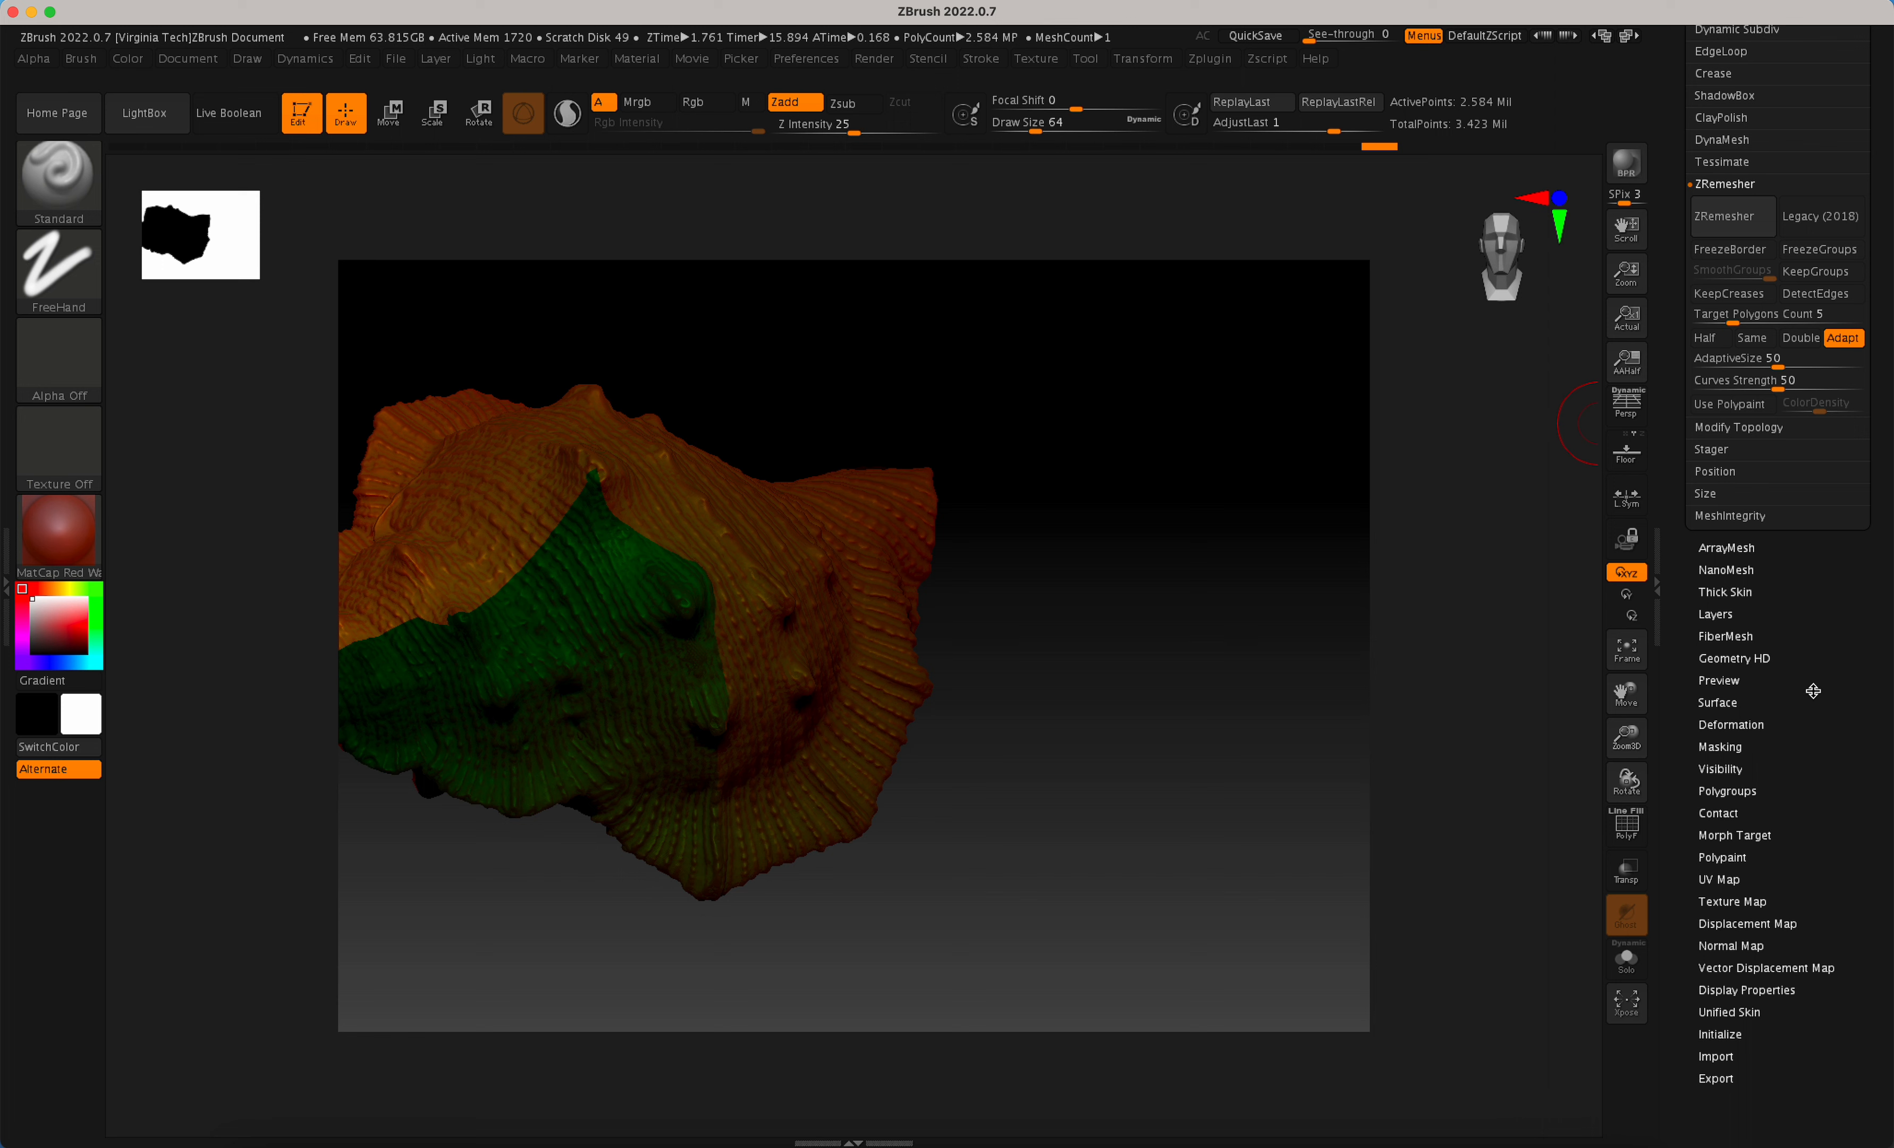
pyautogui.click(1746, 903)
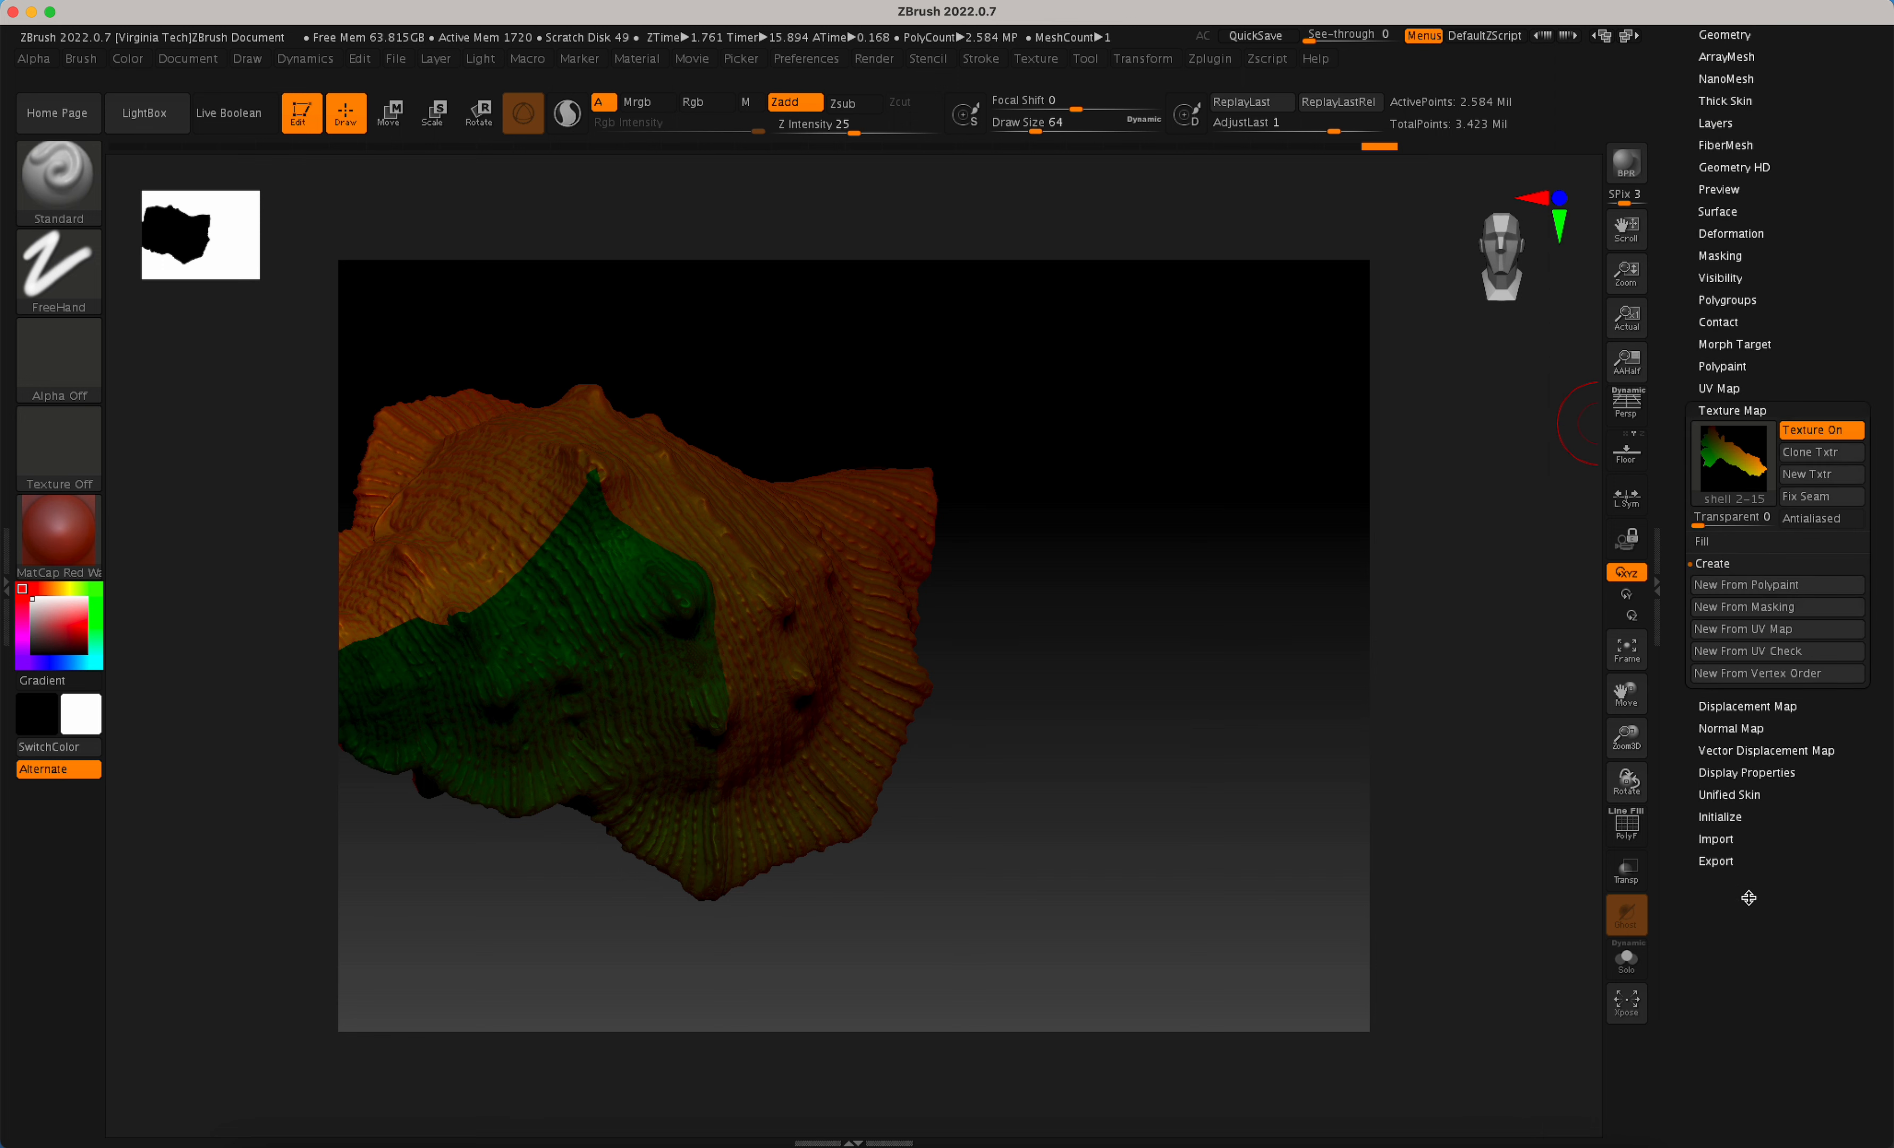
pyautogui.click(1813, 430)
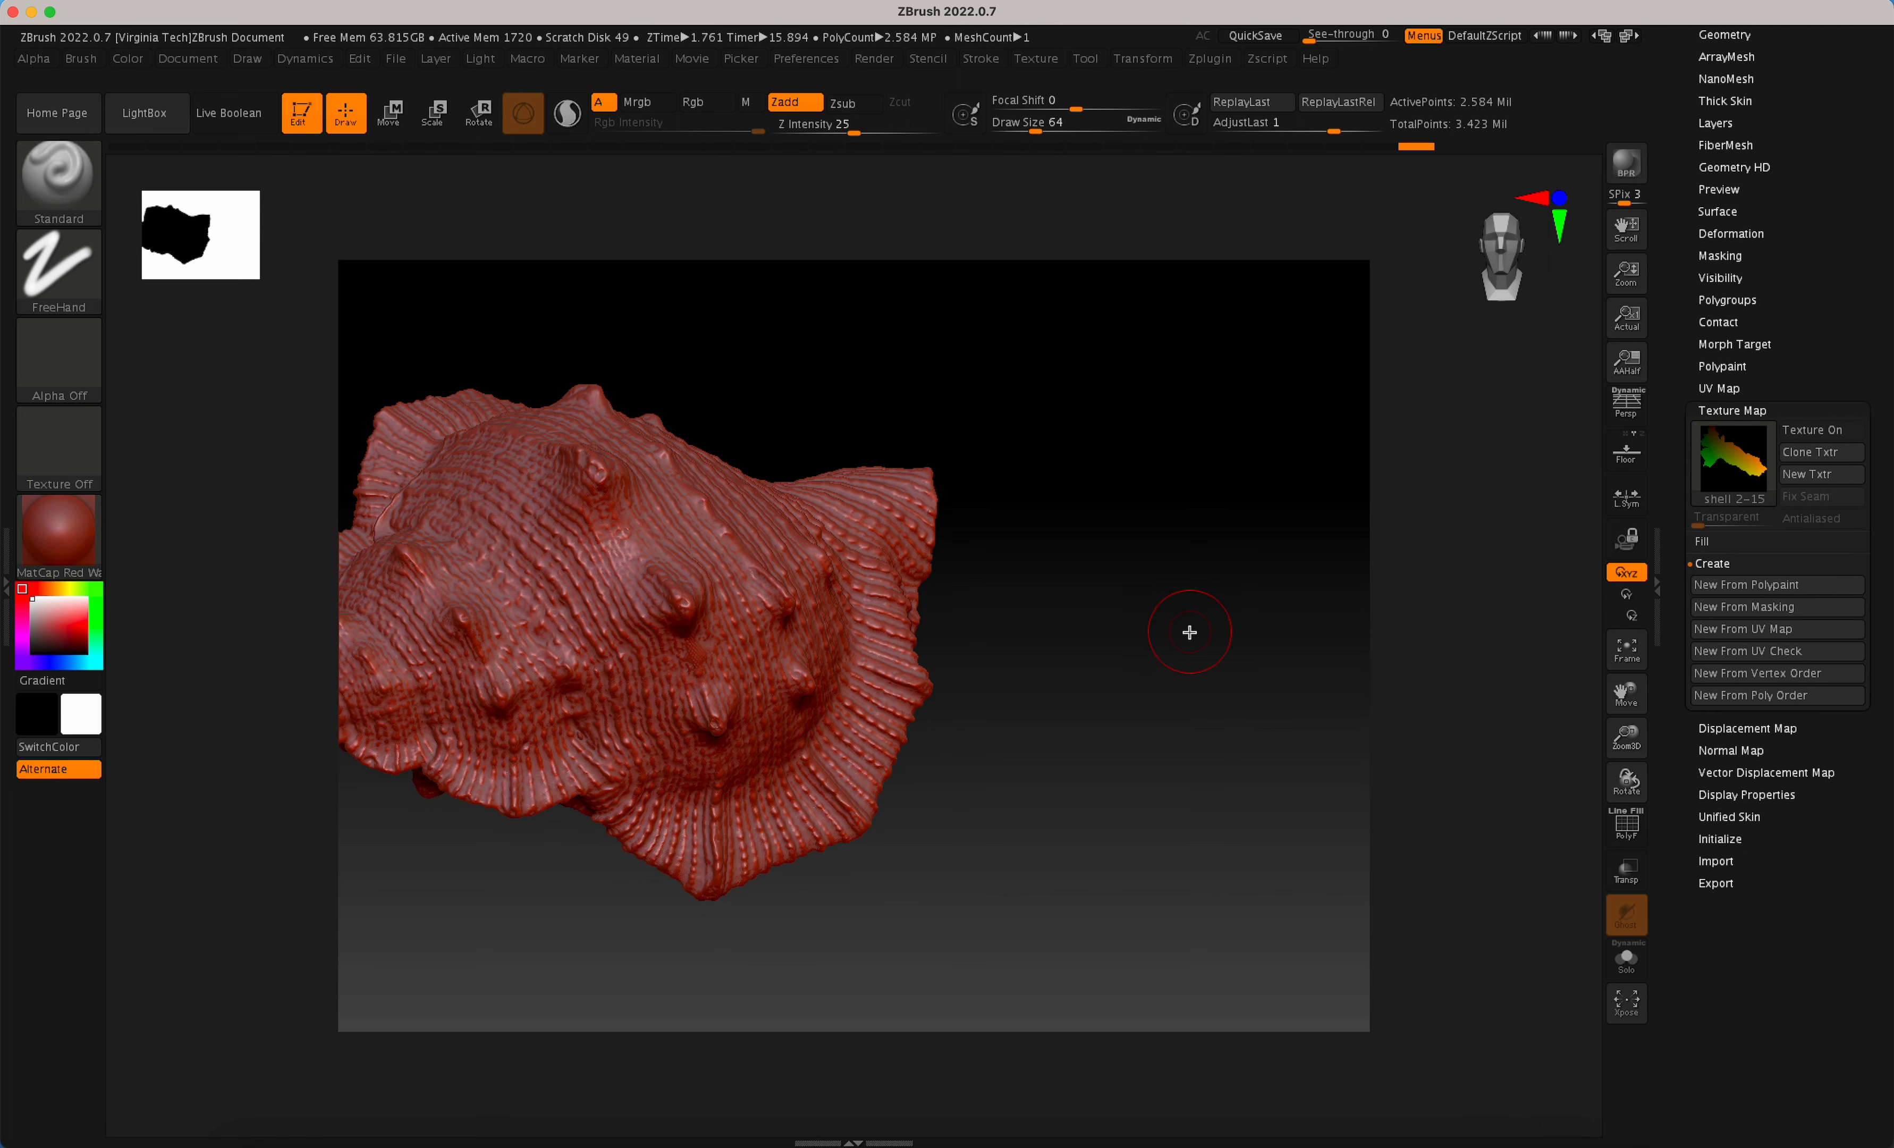
# Export the level 5 shell in OBJ format as shell_high into a new Desktop folder named shell_clean.
pyautogui.scroll(5, 1839, 376)
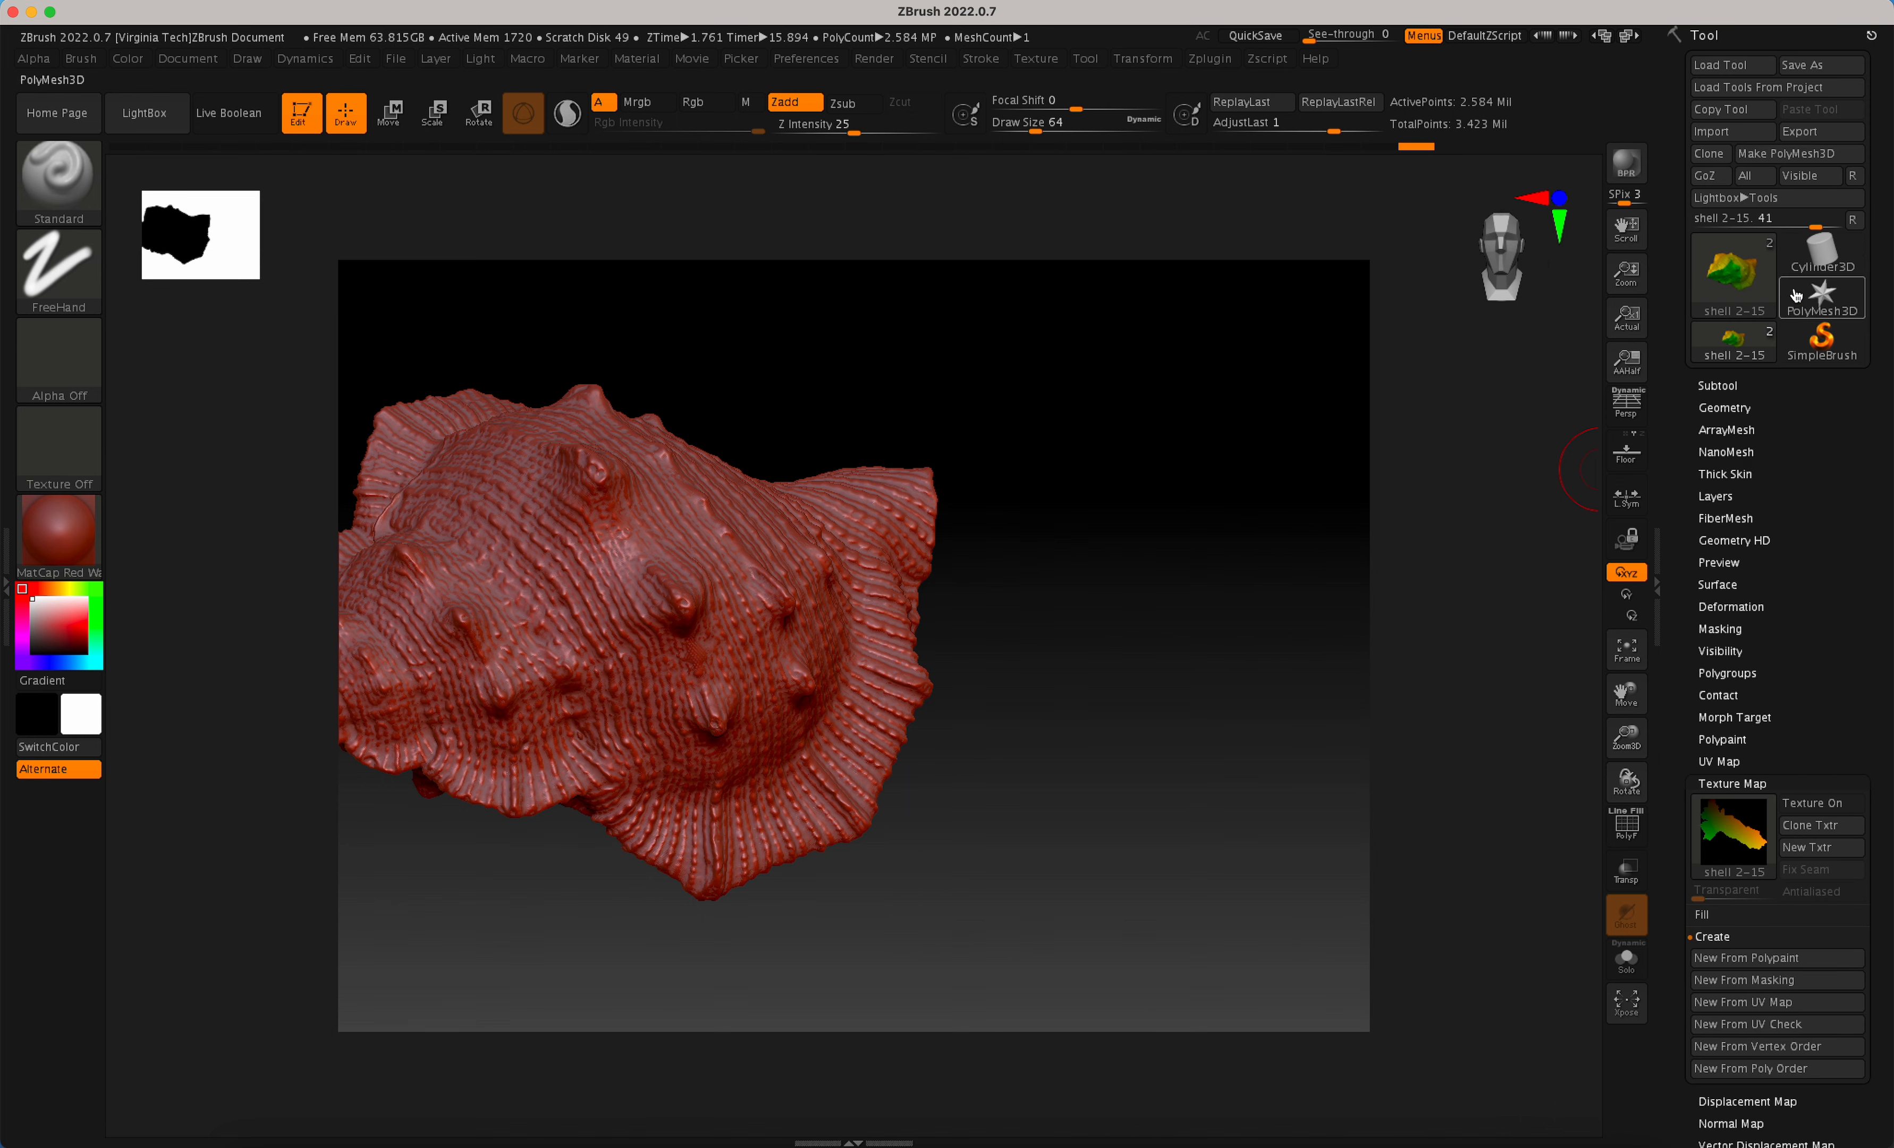
pyautogui.click(1725, 408)
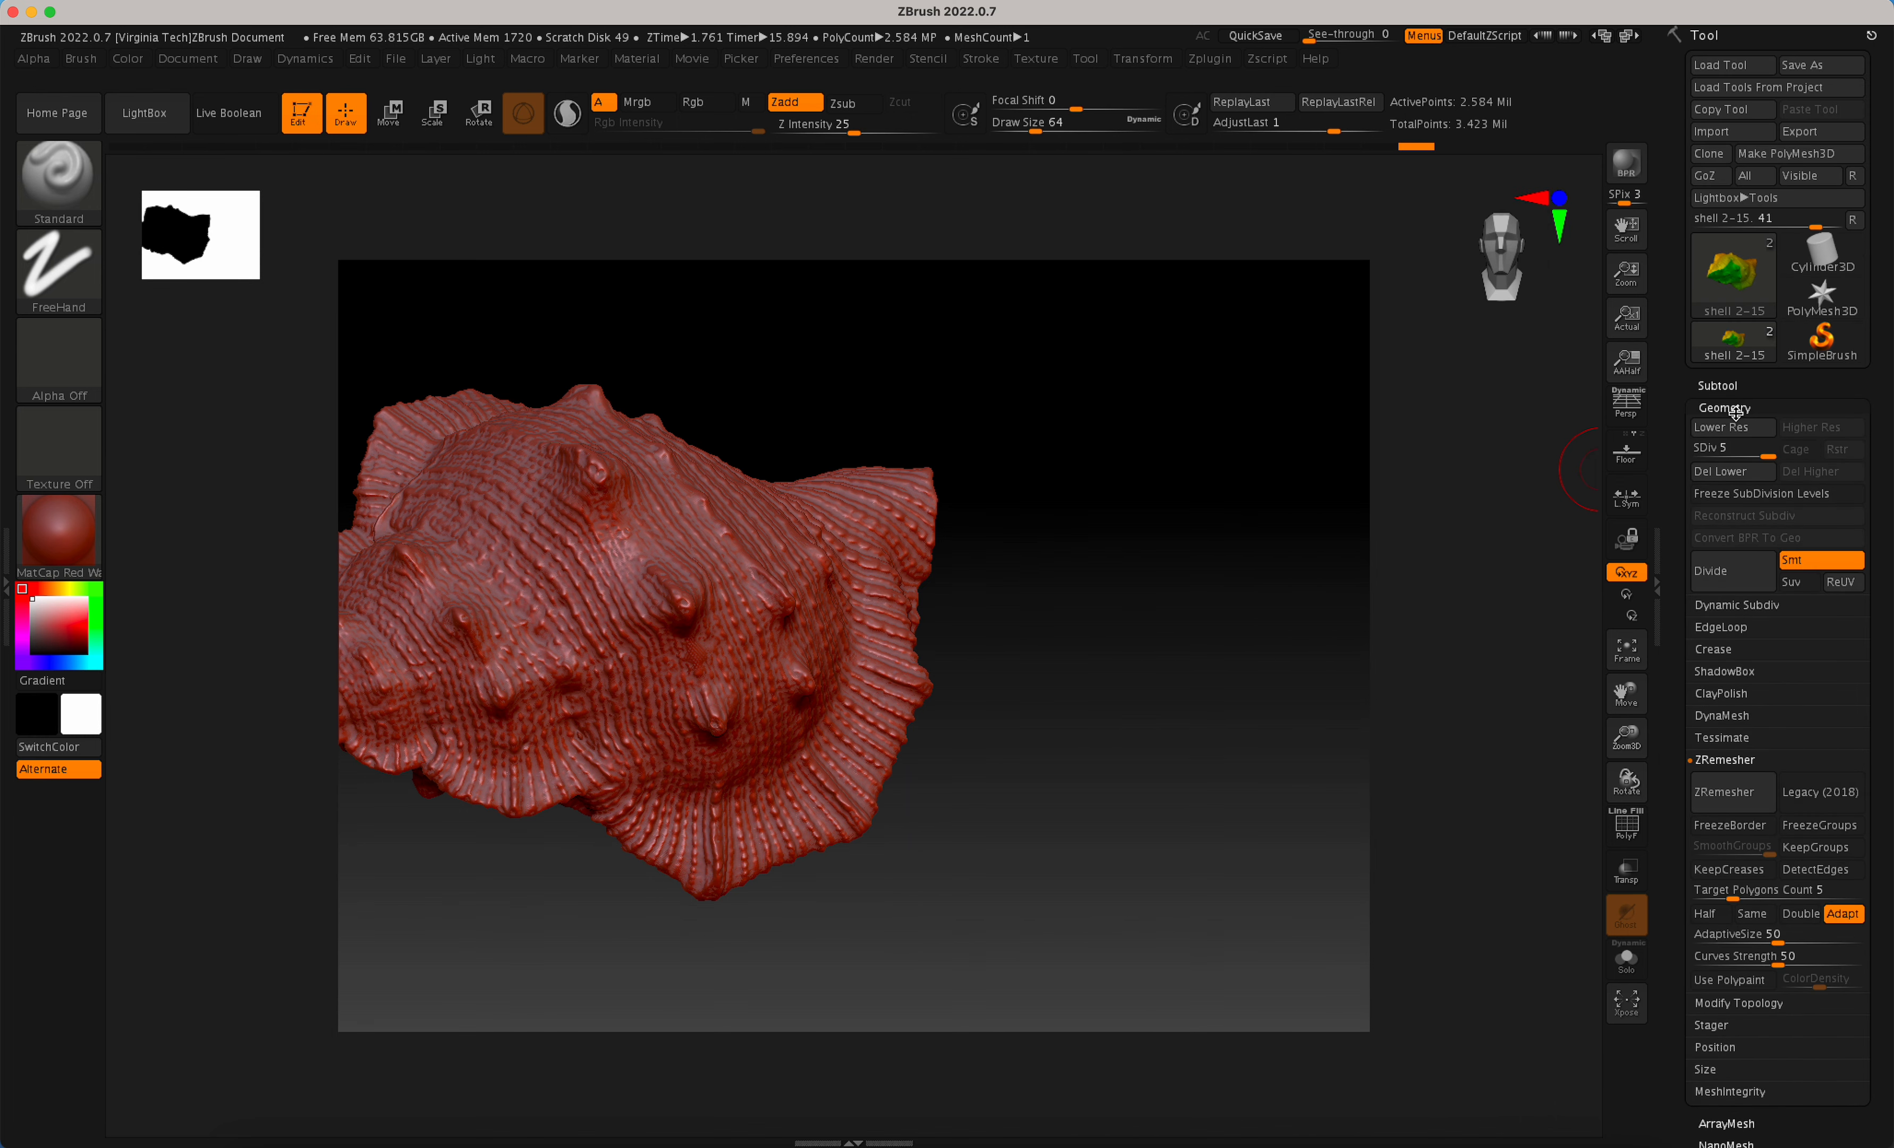
pyautogui.click(1821, 131)
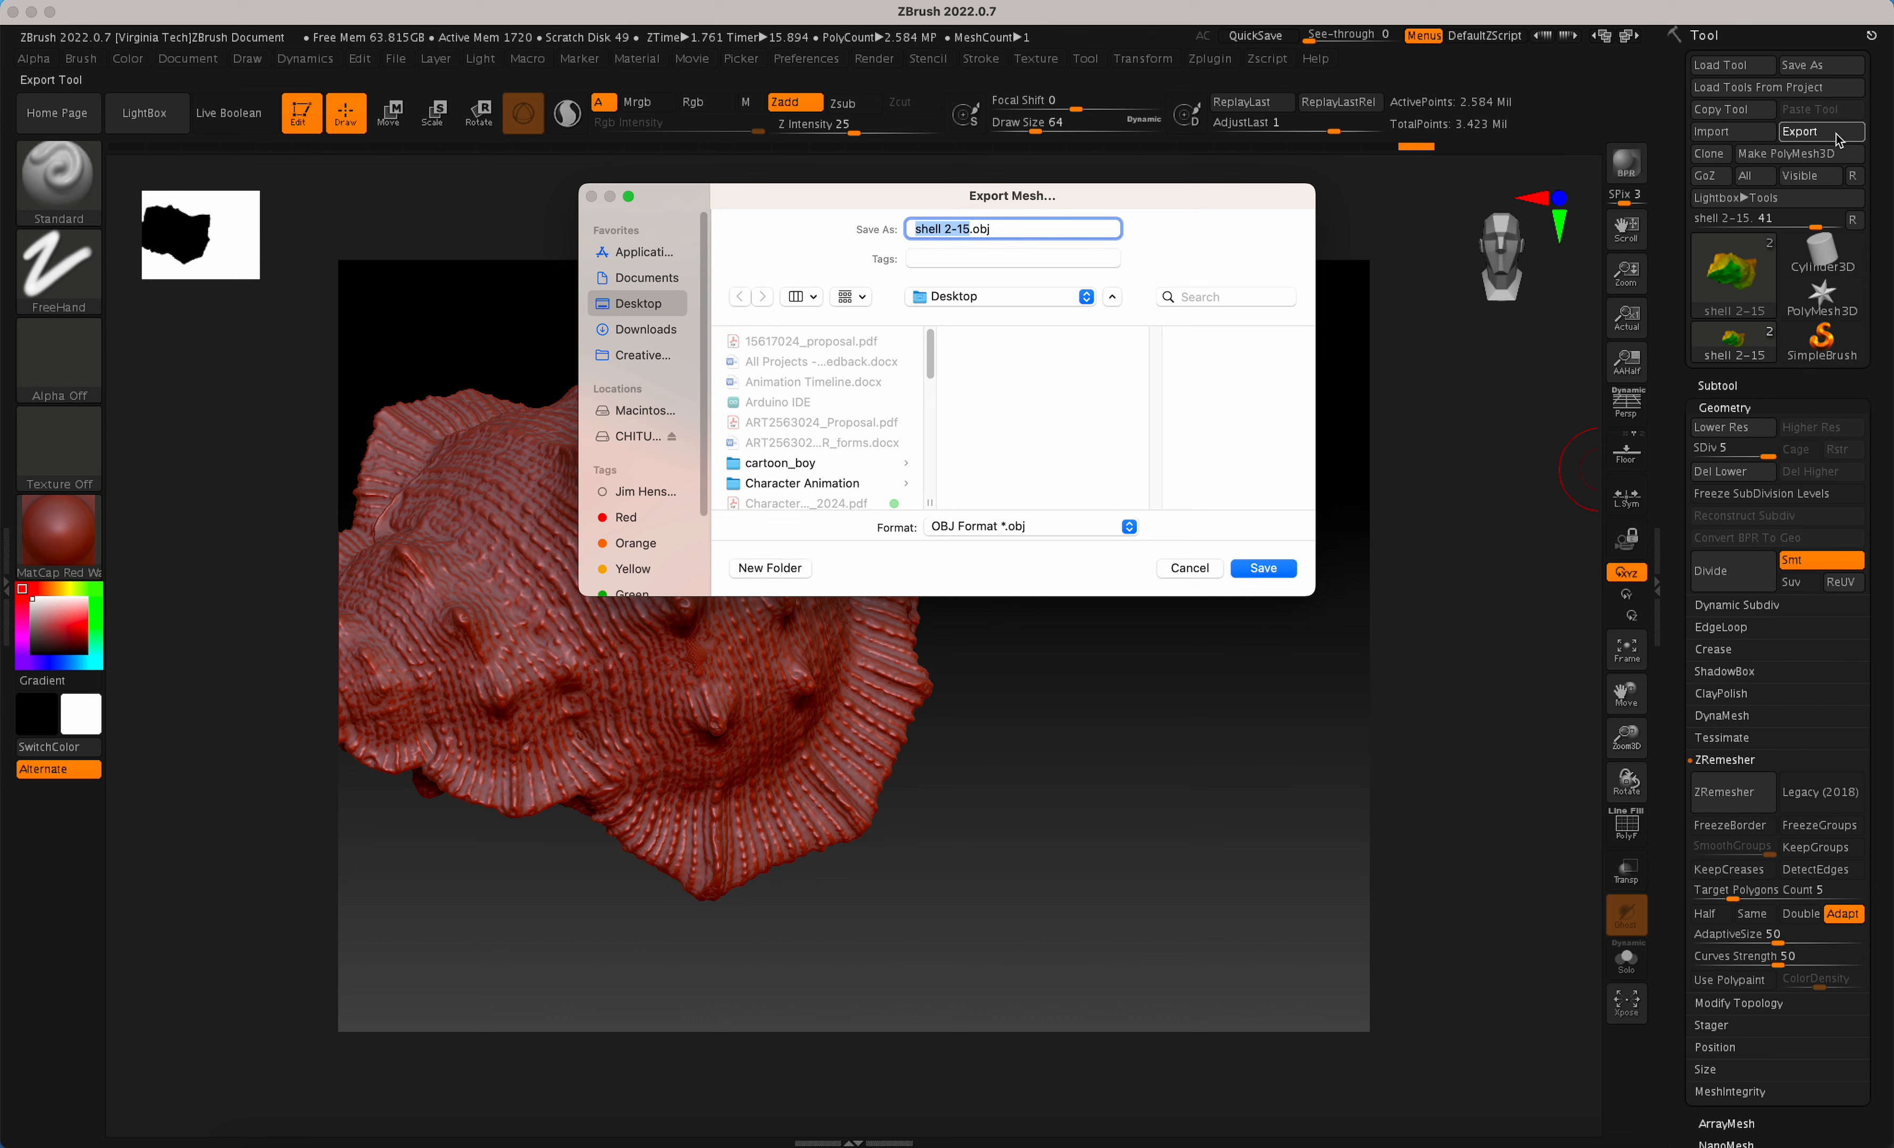
pyautogui.click(646, 332)
pyautogui.click(639, 304)
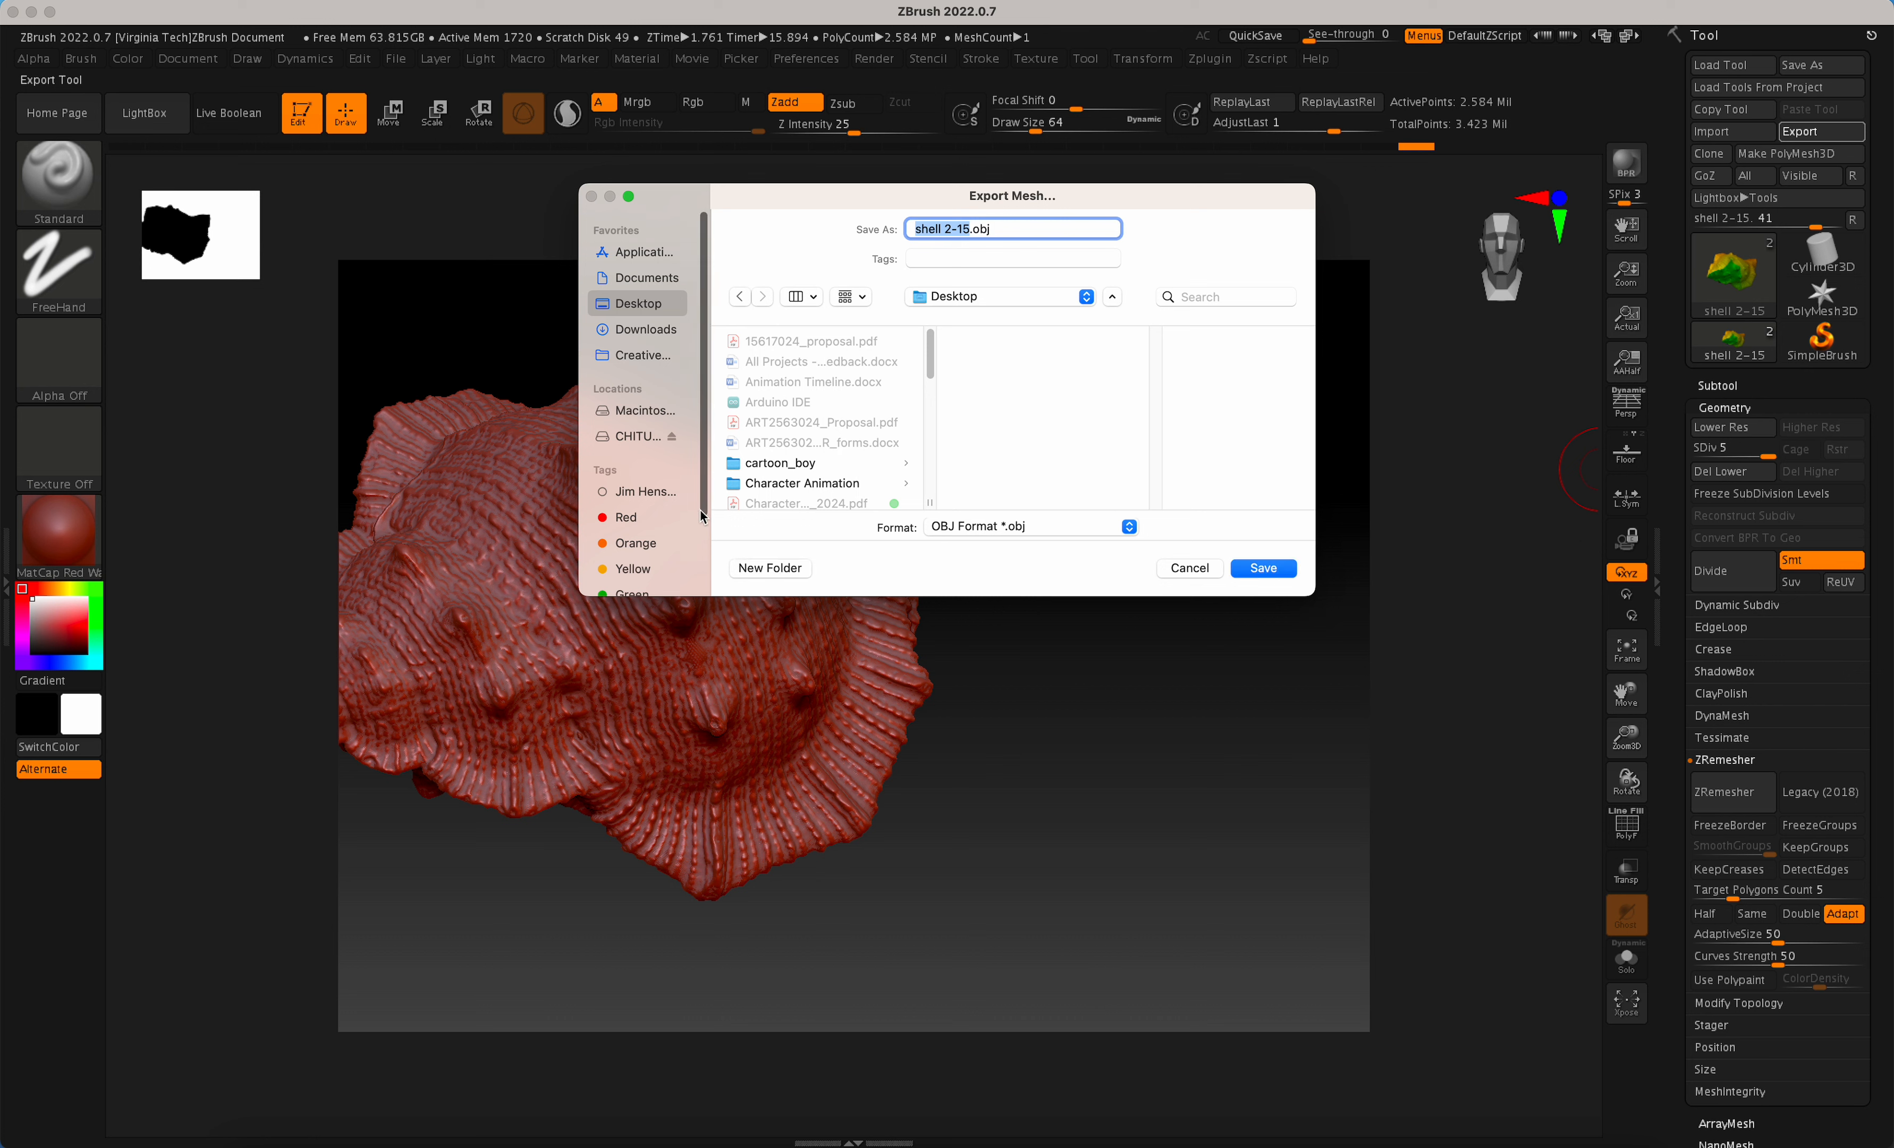
pyautogui.click(771, 568)
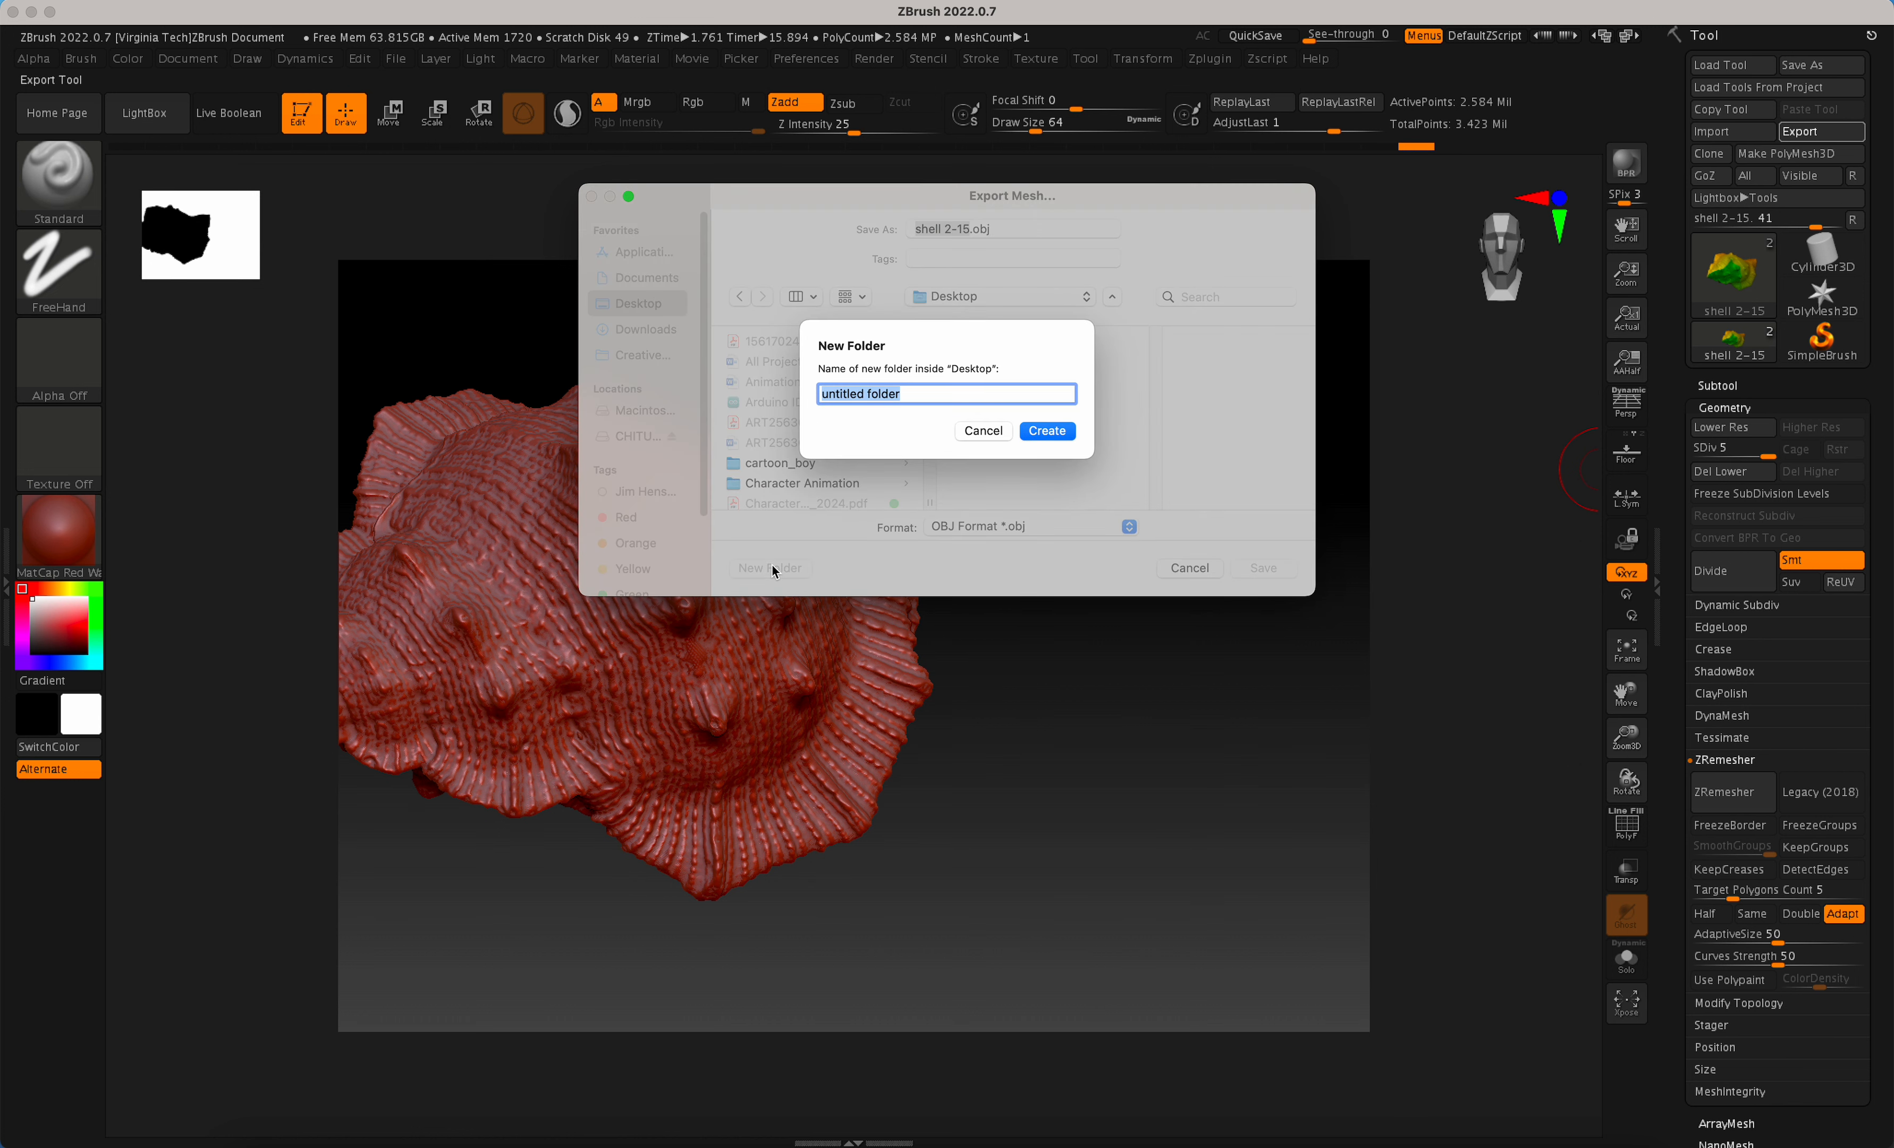
pyautogui.write('shell_cla')
pyautogui.click(1044, 430)
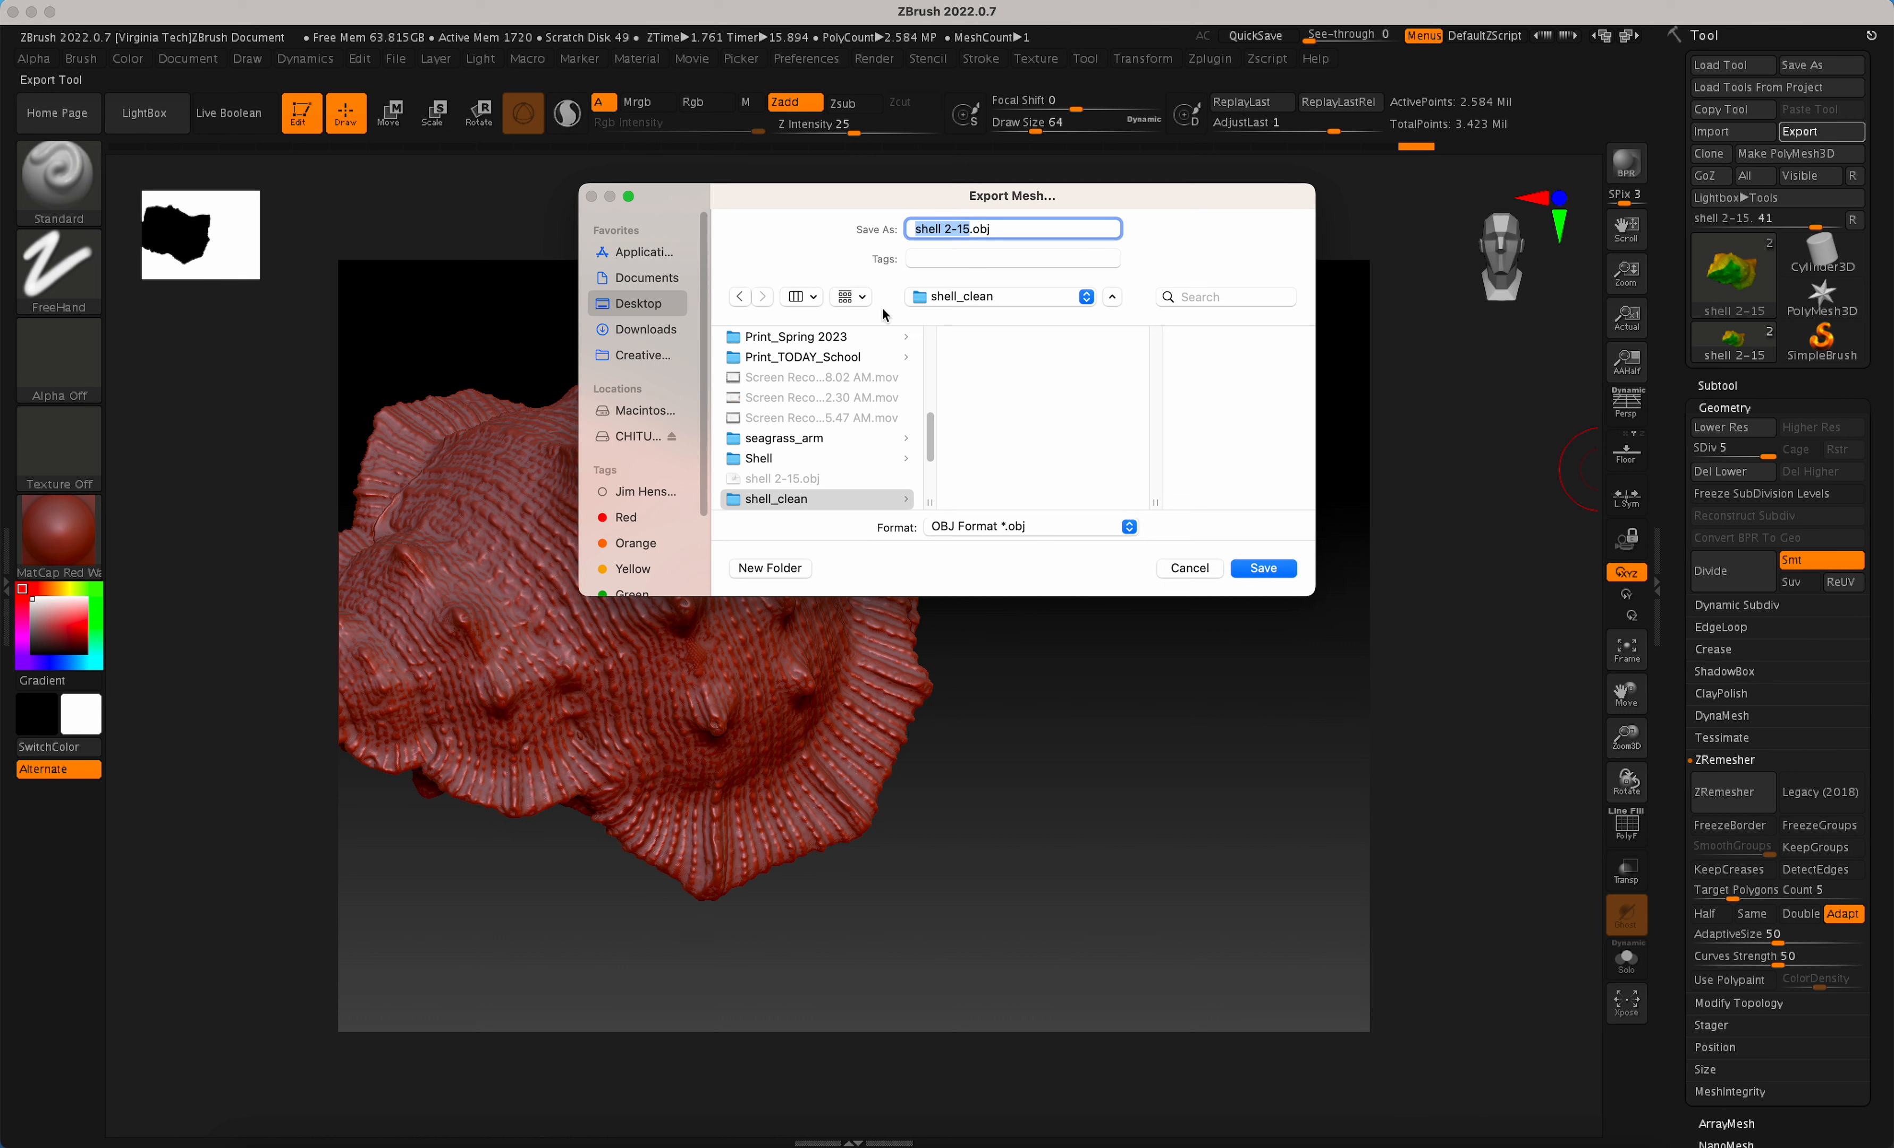
pyautogui.write('shell_high')
pyautogui.click(1277, 576)
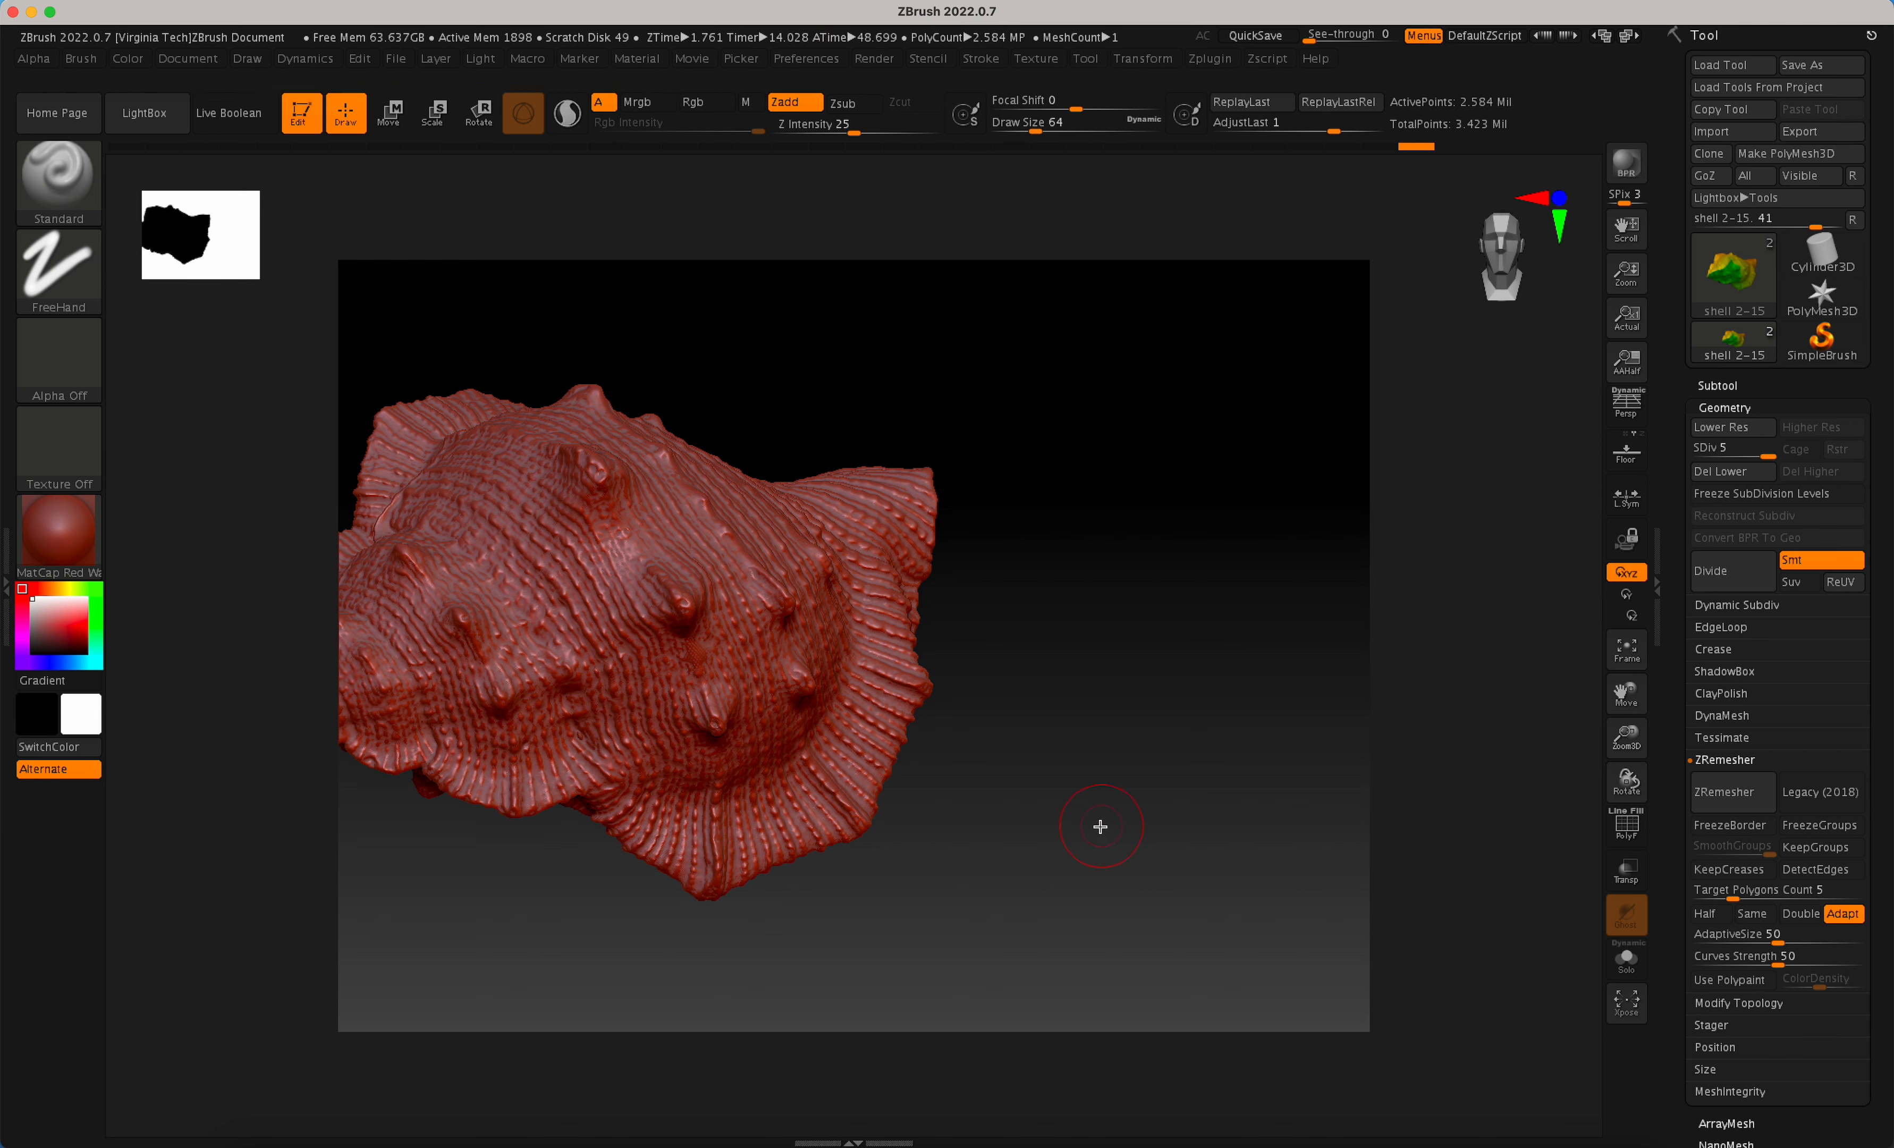
# Lower the shell to subdivision level 1 and export it in OBJ format as shell_low into the shell_clean folder.
pyautogui.moveTo(1062, 868); pyautogui.dragTo(1095, 658)
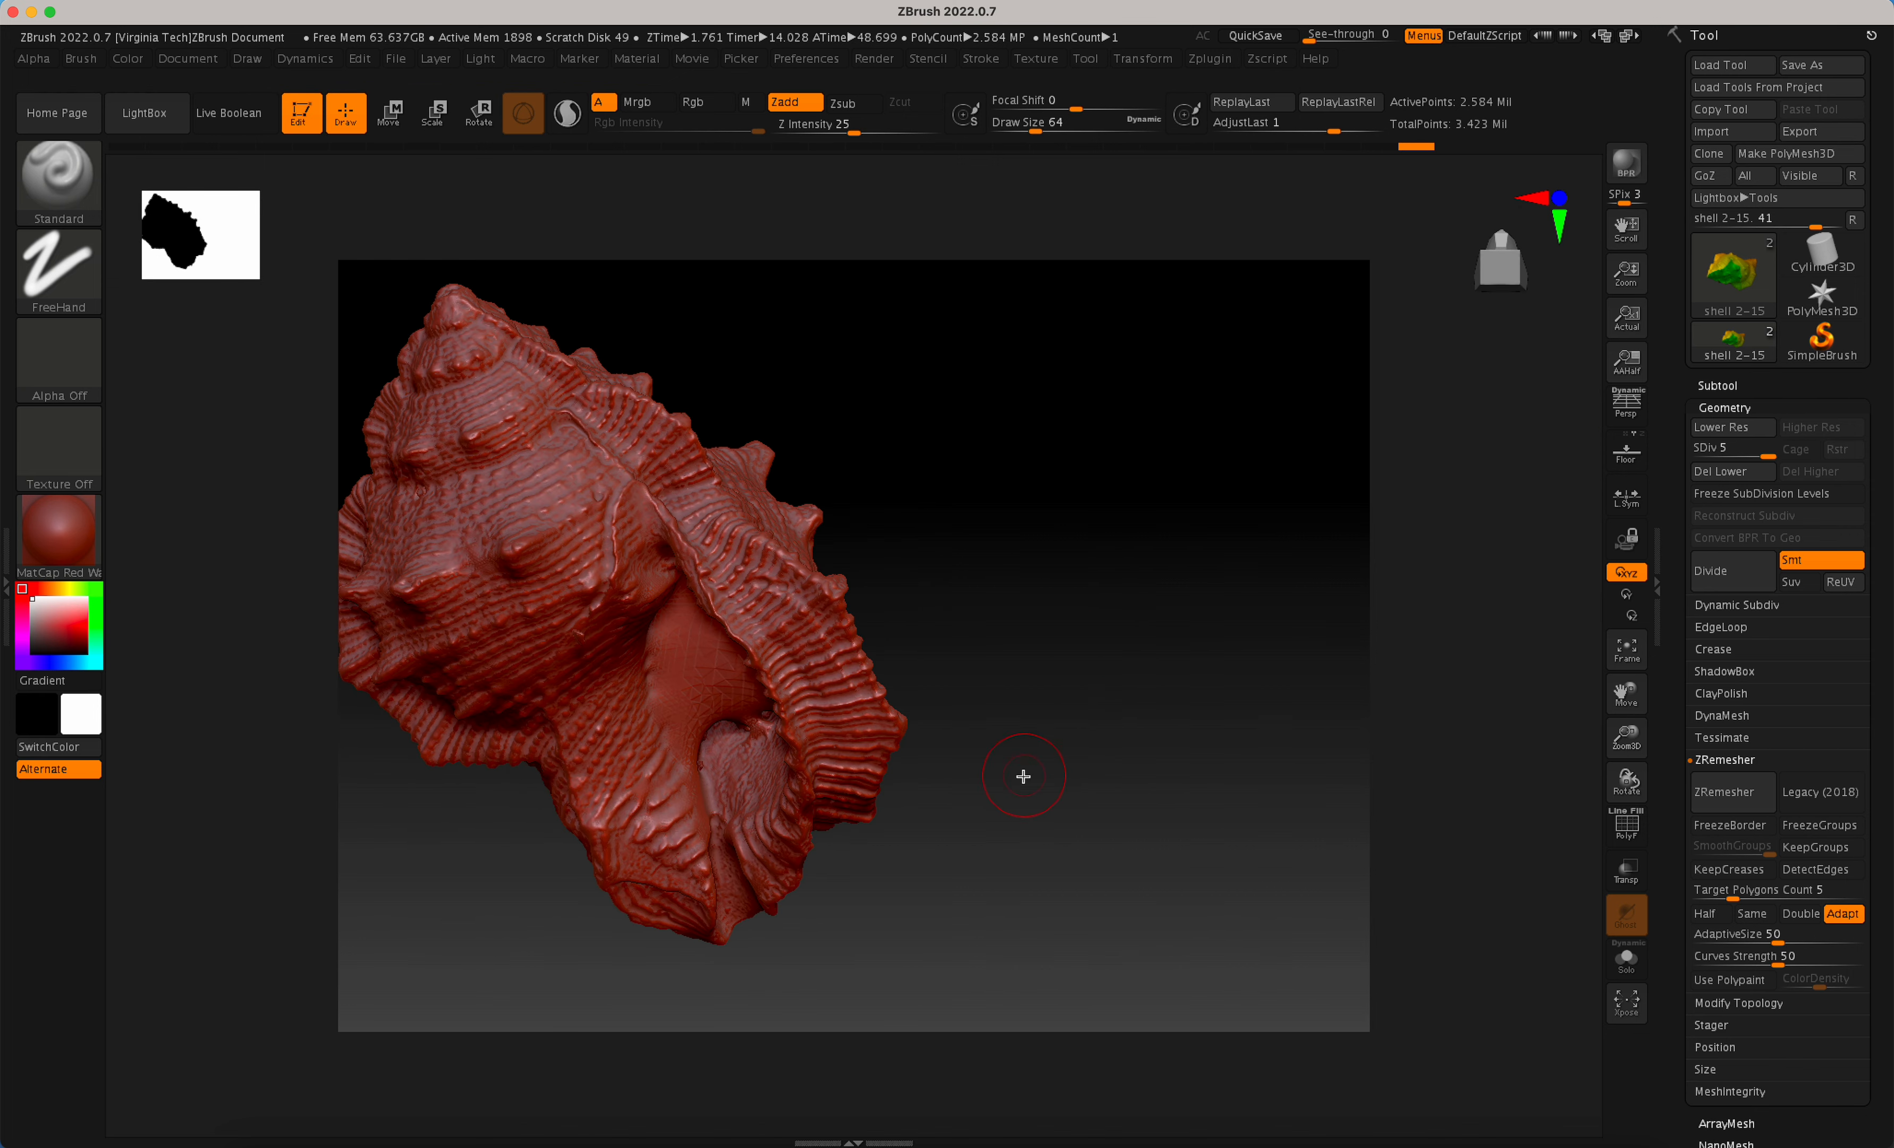
pyautogui.moveTo(1023, 776); pyautogui.dragTo(968, 711)
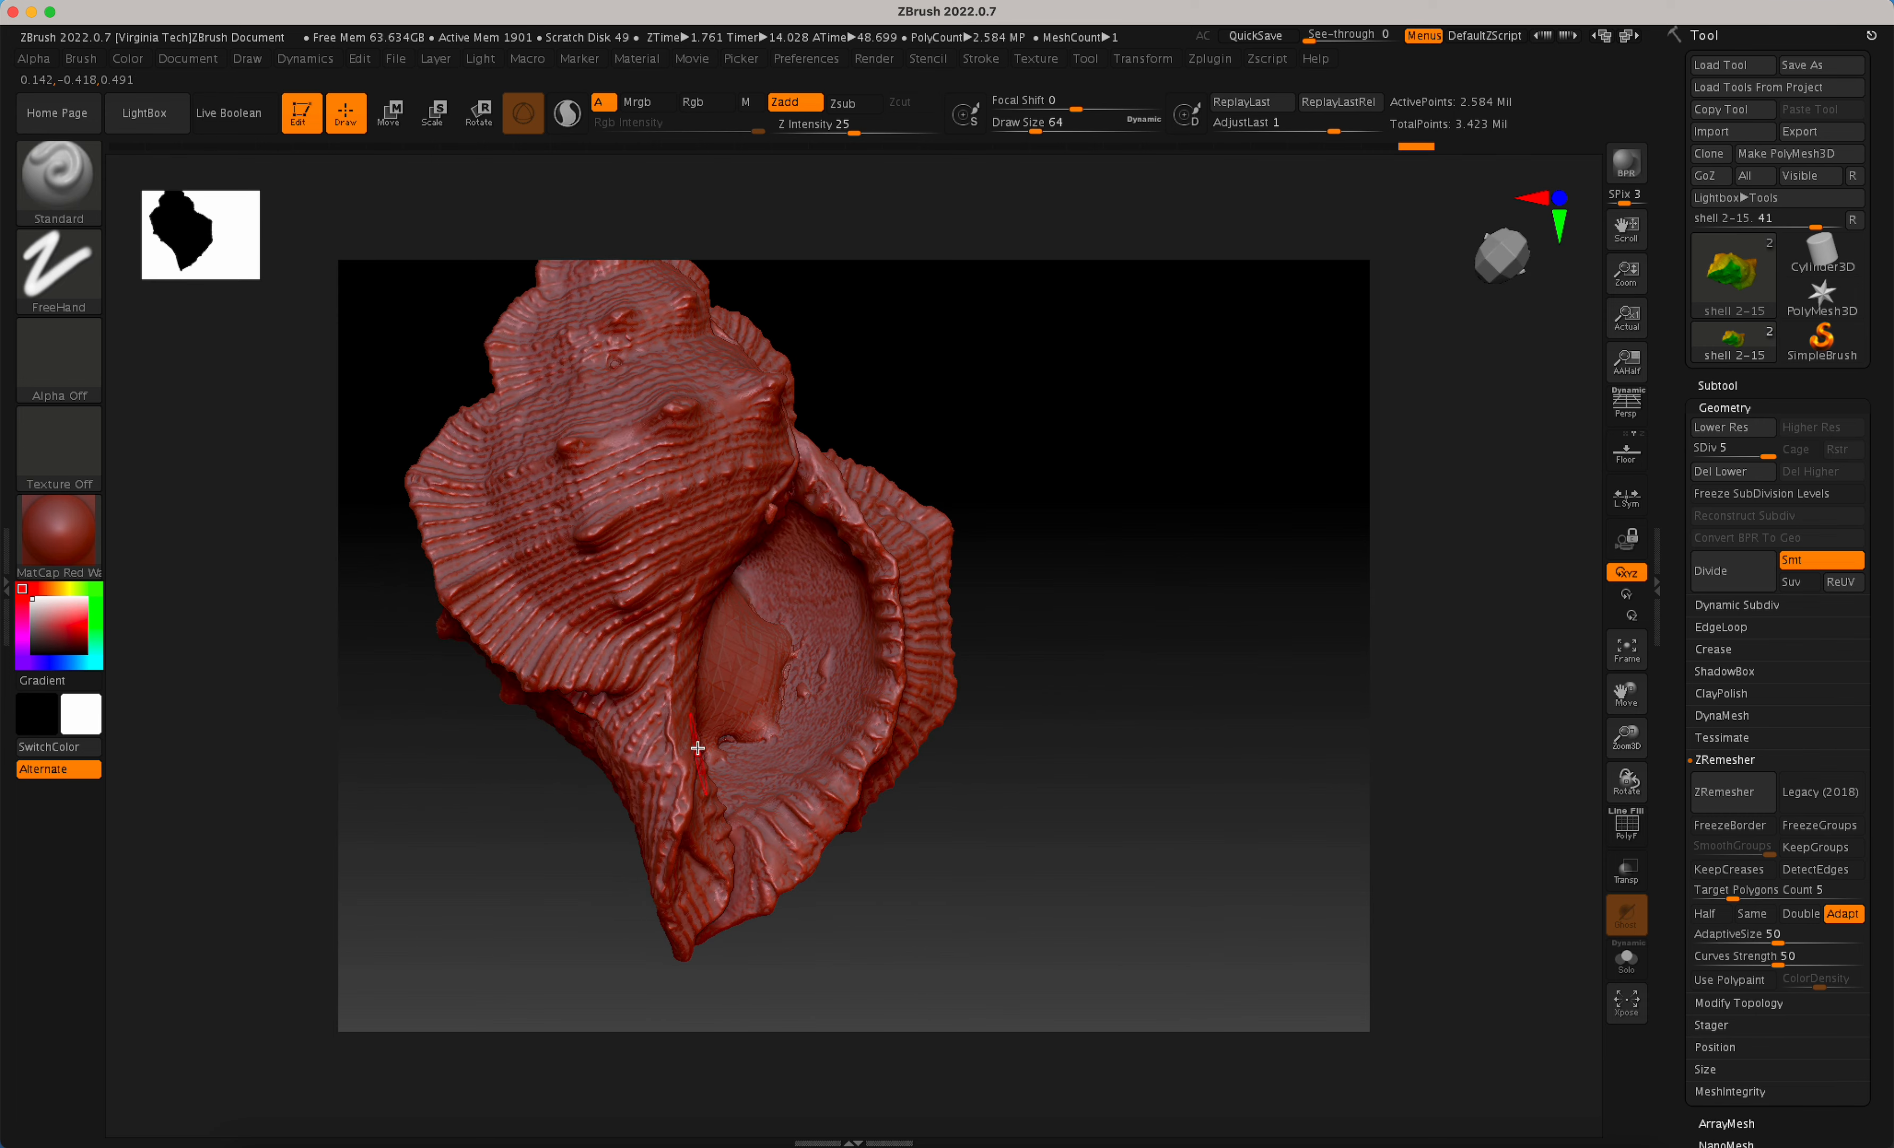
pyautogui.moveTo(1206, 643); pyautogui.dragTo(1005, 721)
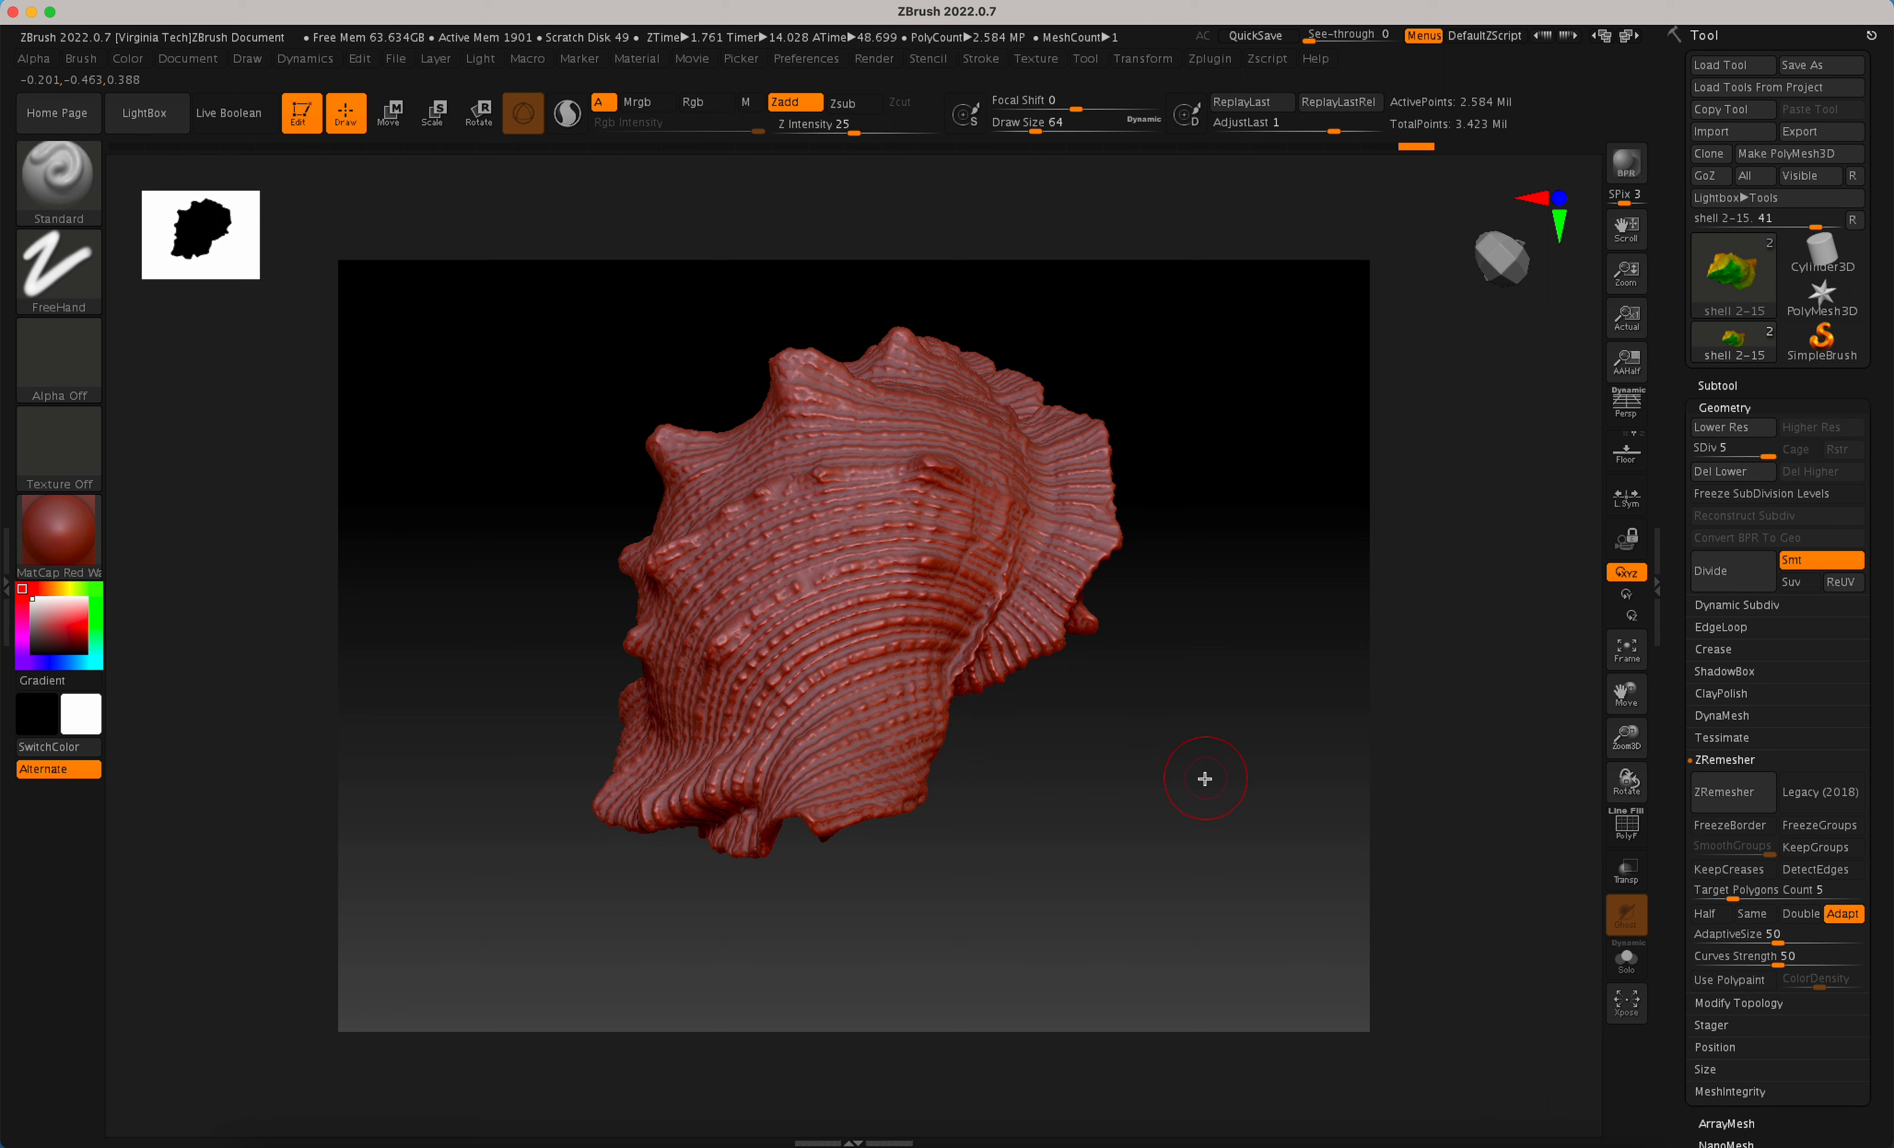
pyautogui.moveTo(1771, 457); pyautogui.dragTo(1694, 455)
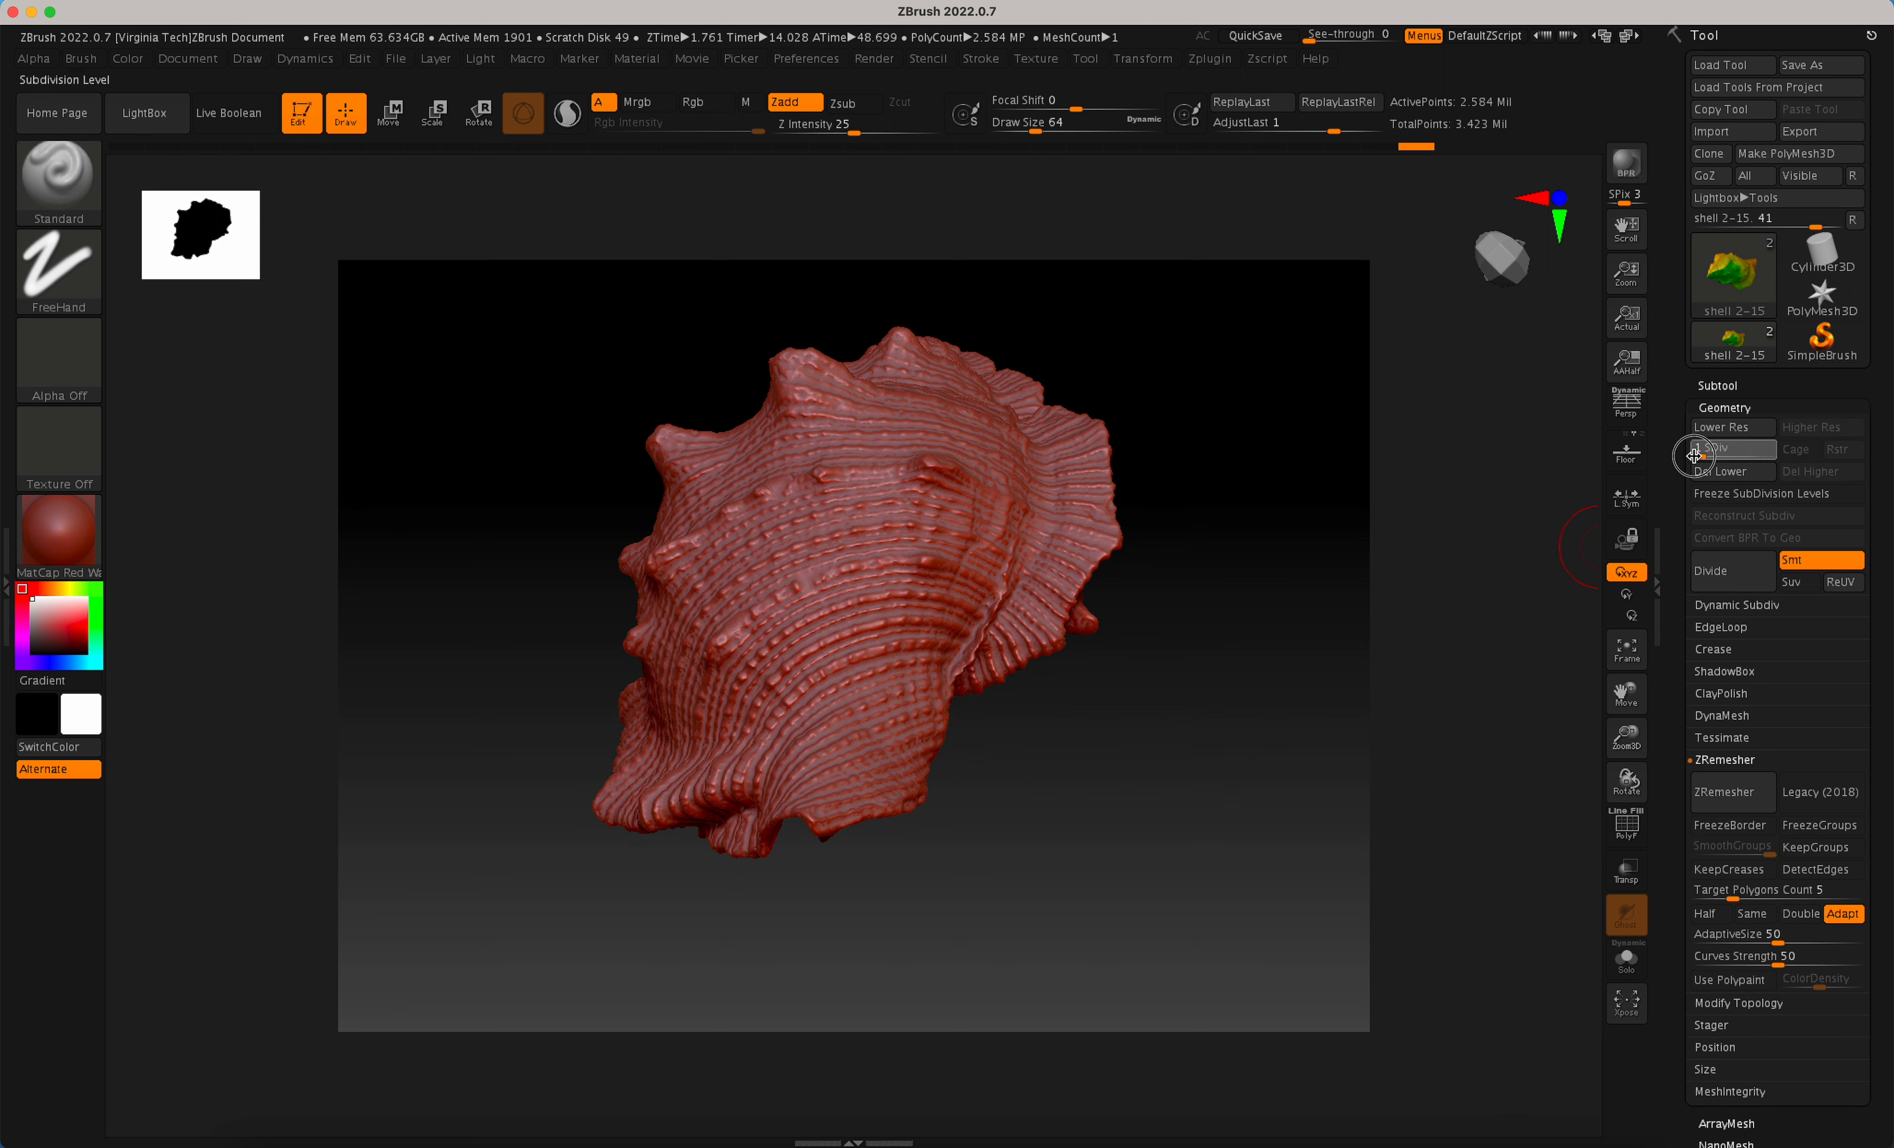
pyautogui.click(1788, 132)
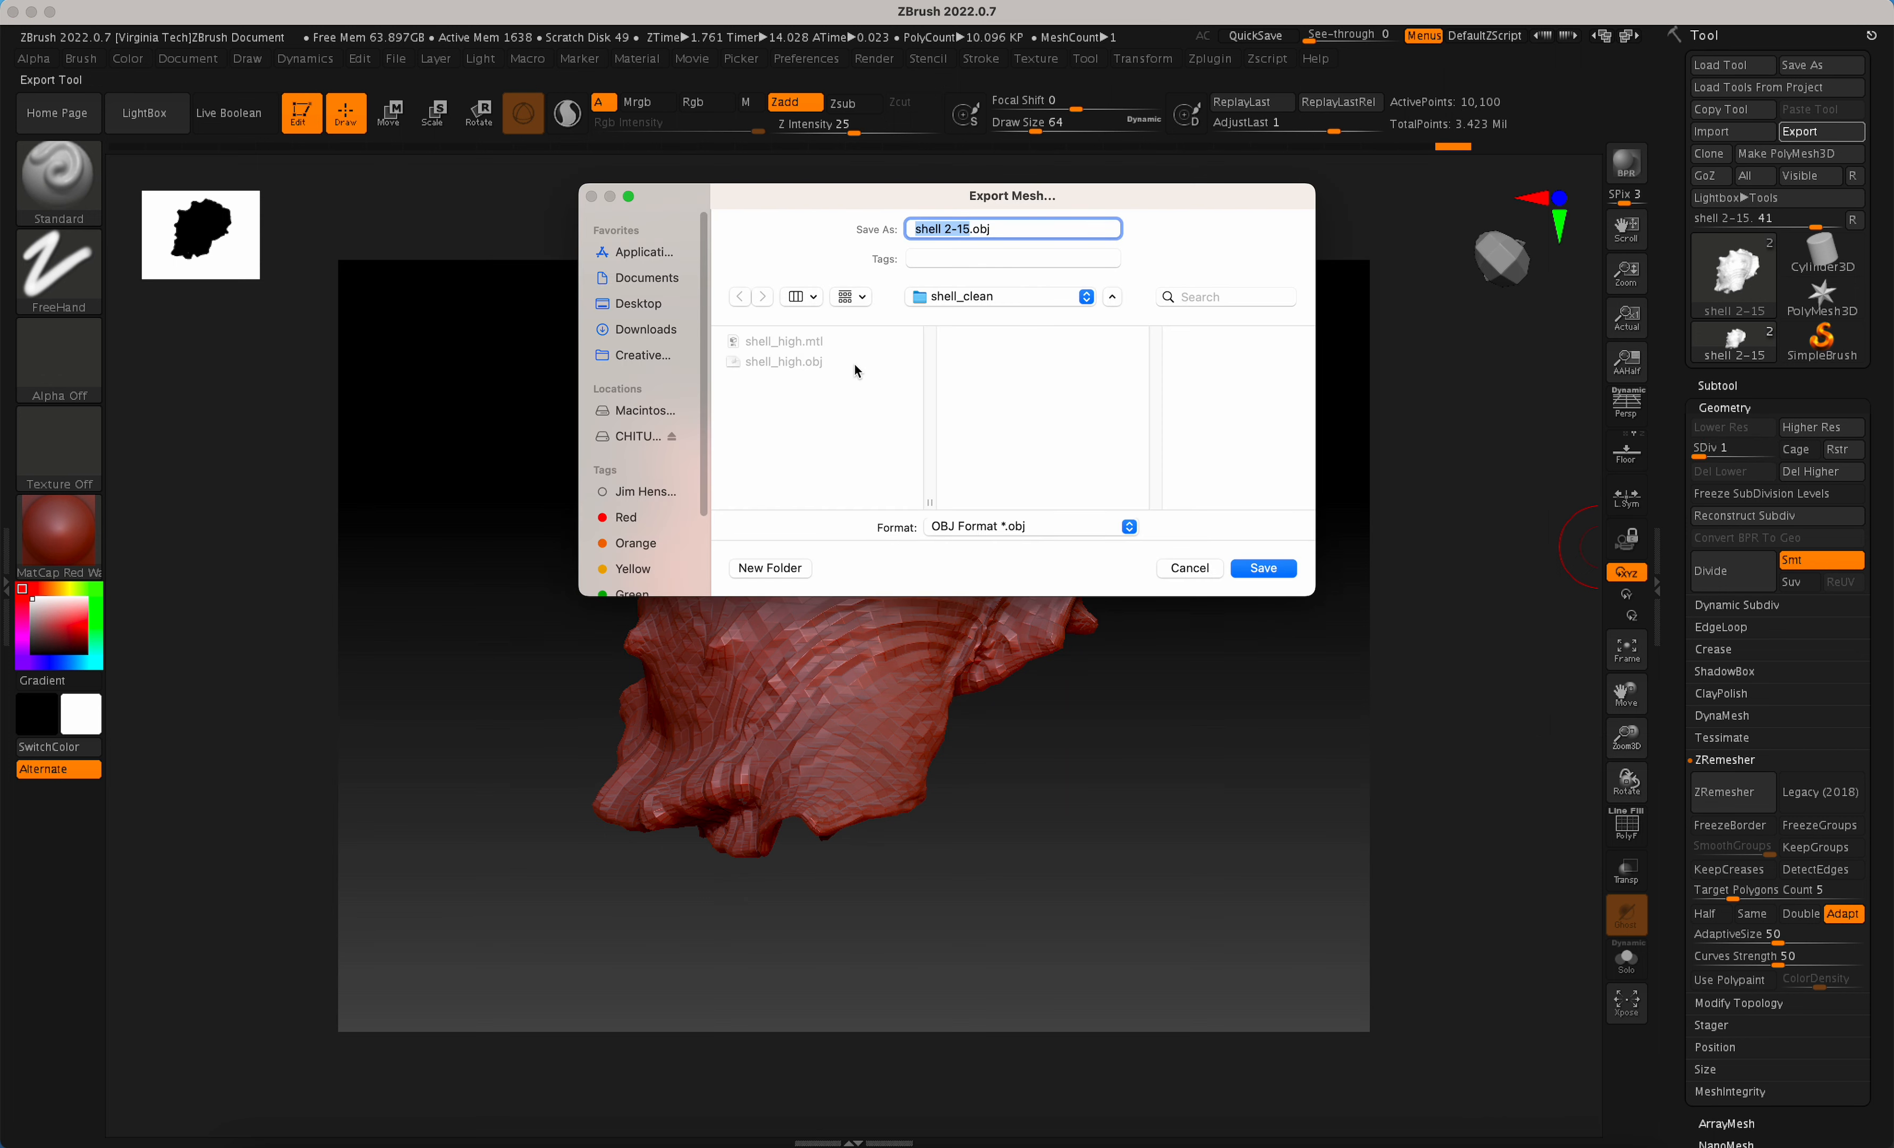
pyautogui.write('shell_low')
pyautogui.click(1264, 569)
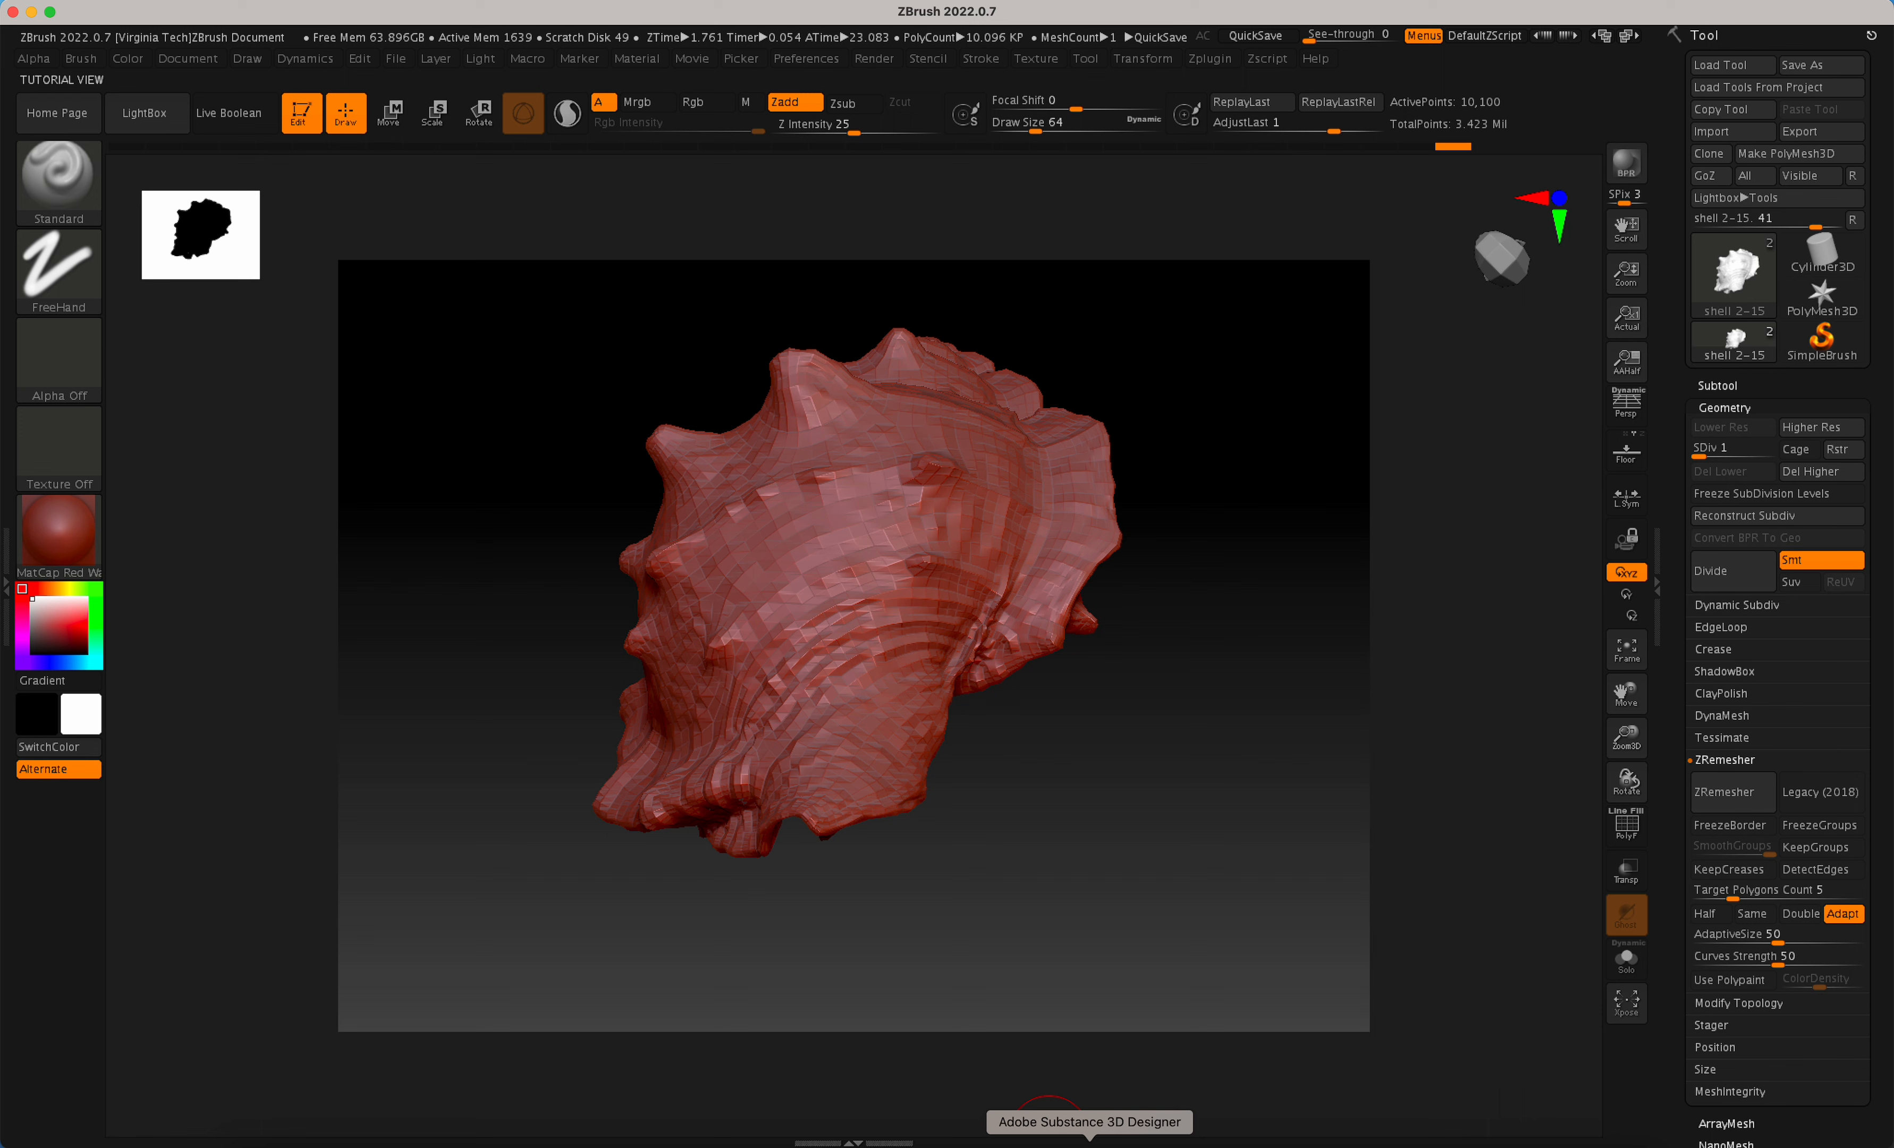
# Switch to Adobe Substance 3D Painter, dismiss the home screen and start a new project.
pyautogui.click(1064, 1141)
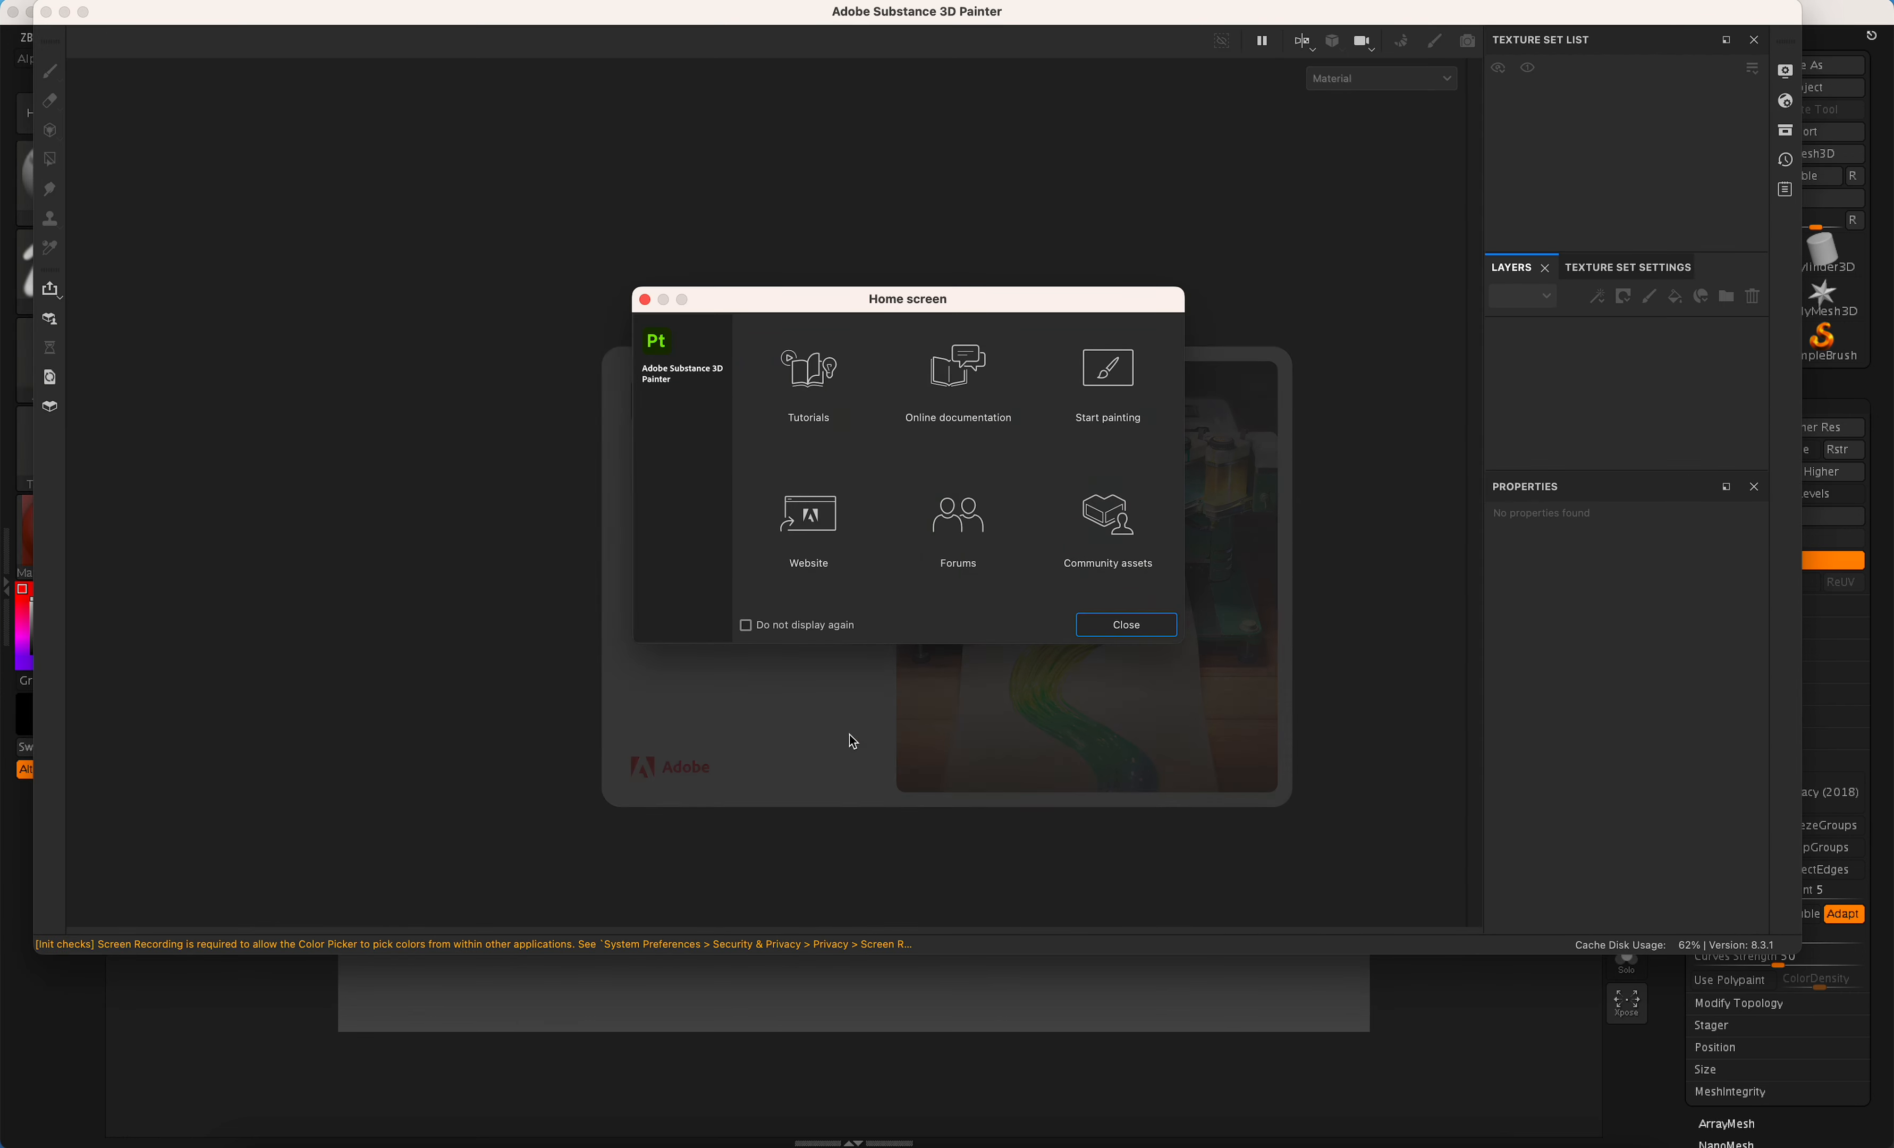
pyautogui.click(1125, 625)
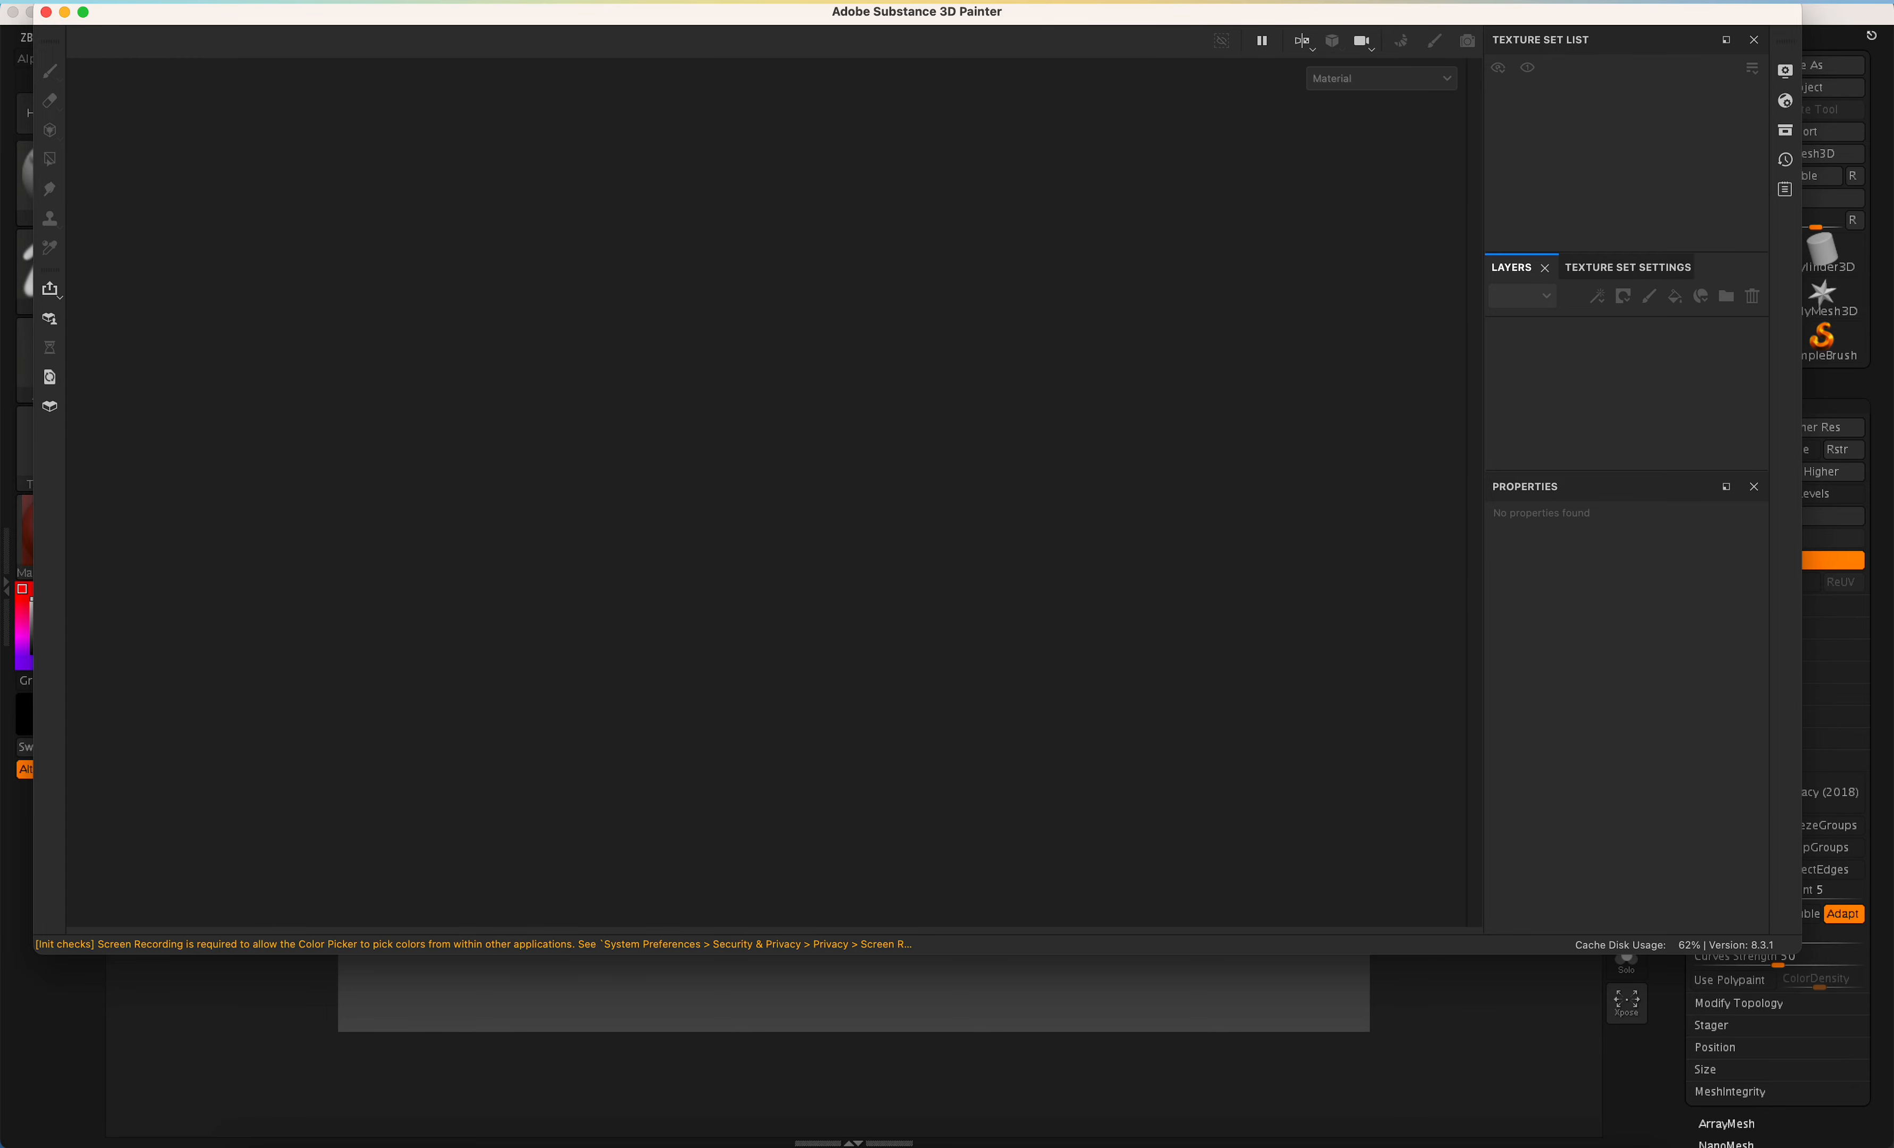
pyautogui.click(202, 2)
pyautogui.click(213, 19)
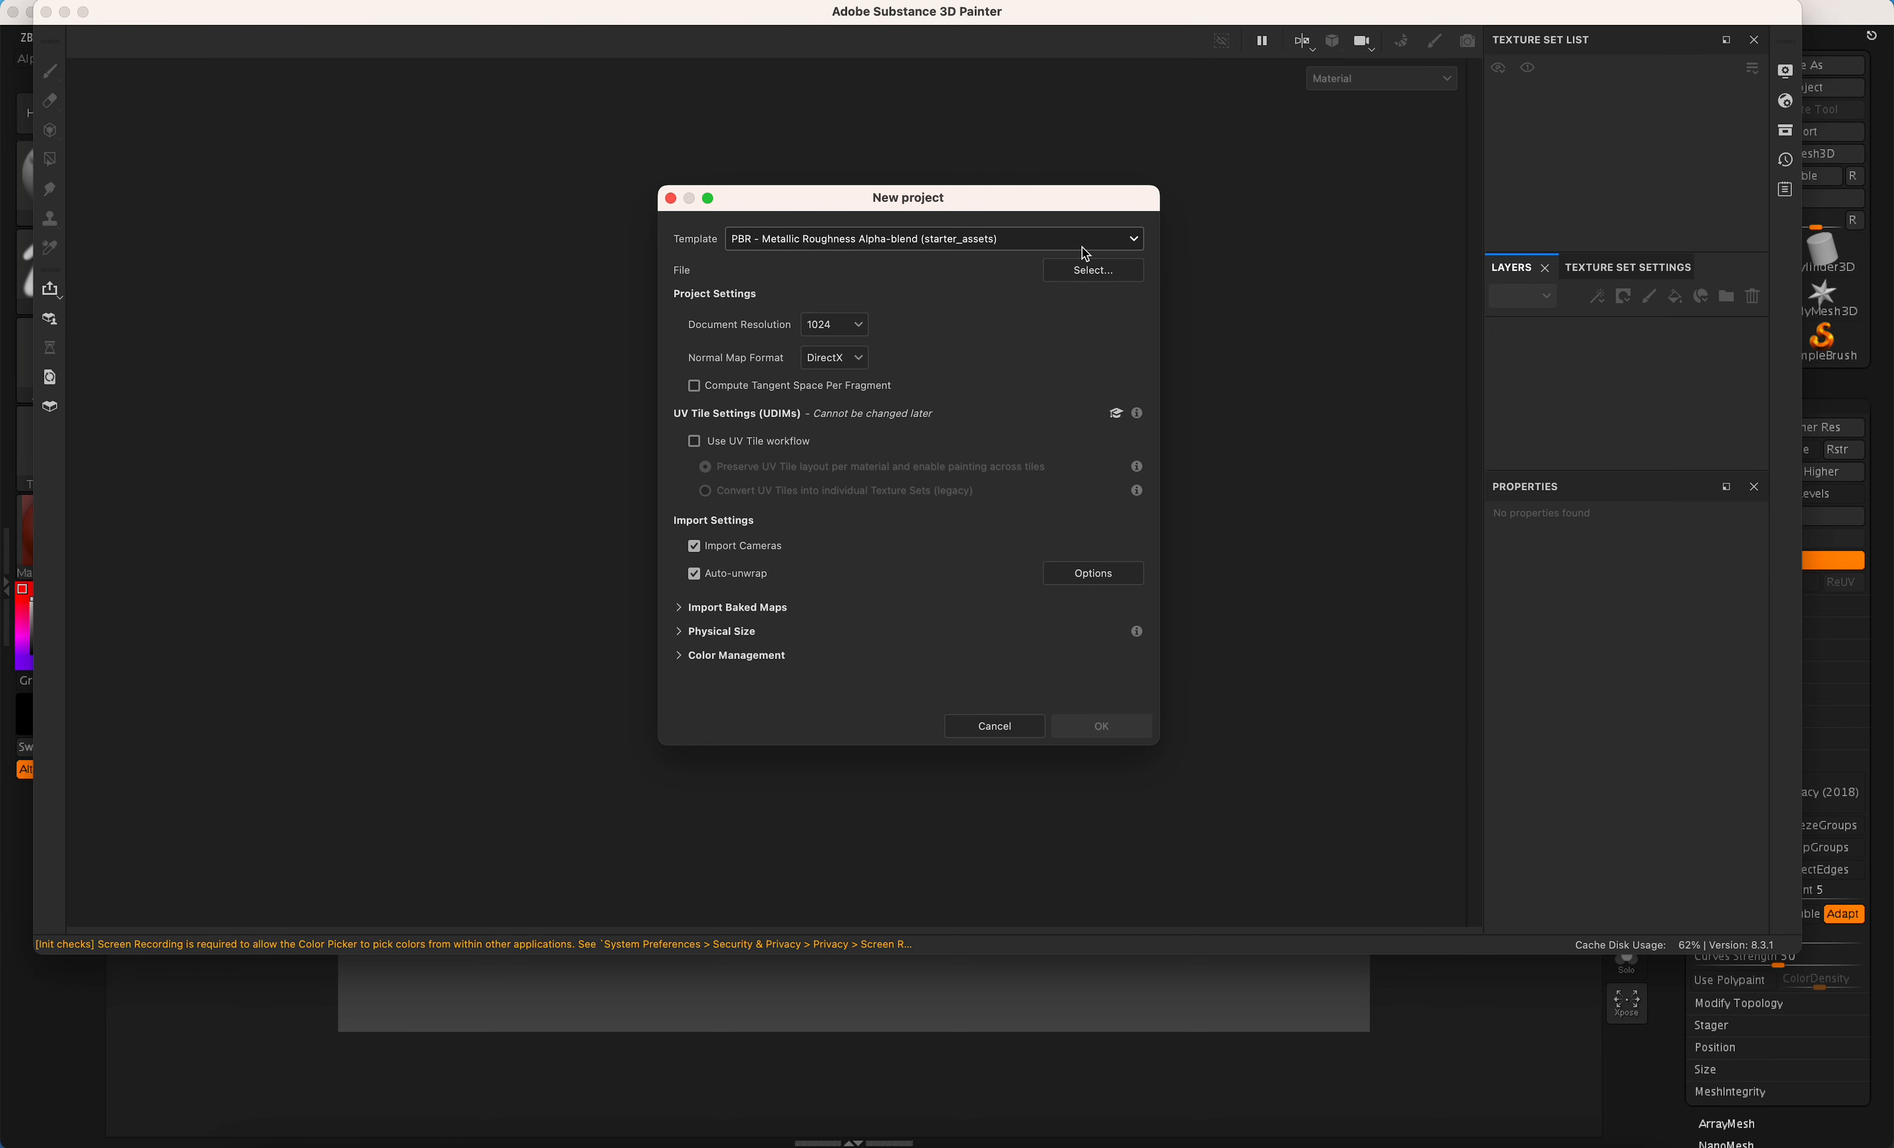
# Choose shell_low.obj from the shell_clean folder on the Desktop as the new project's mesh.
pyautogui.click(1090, 273)
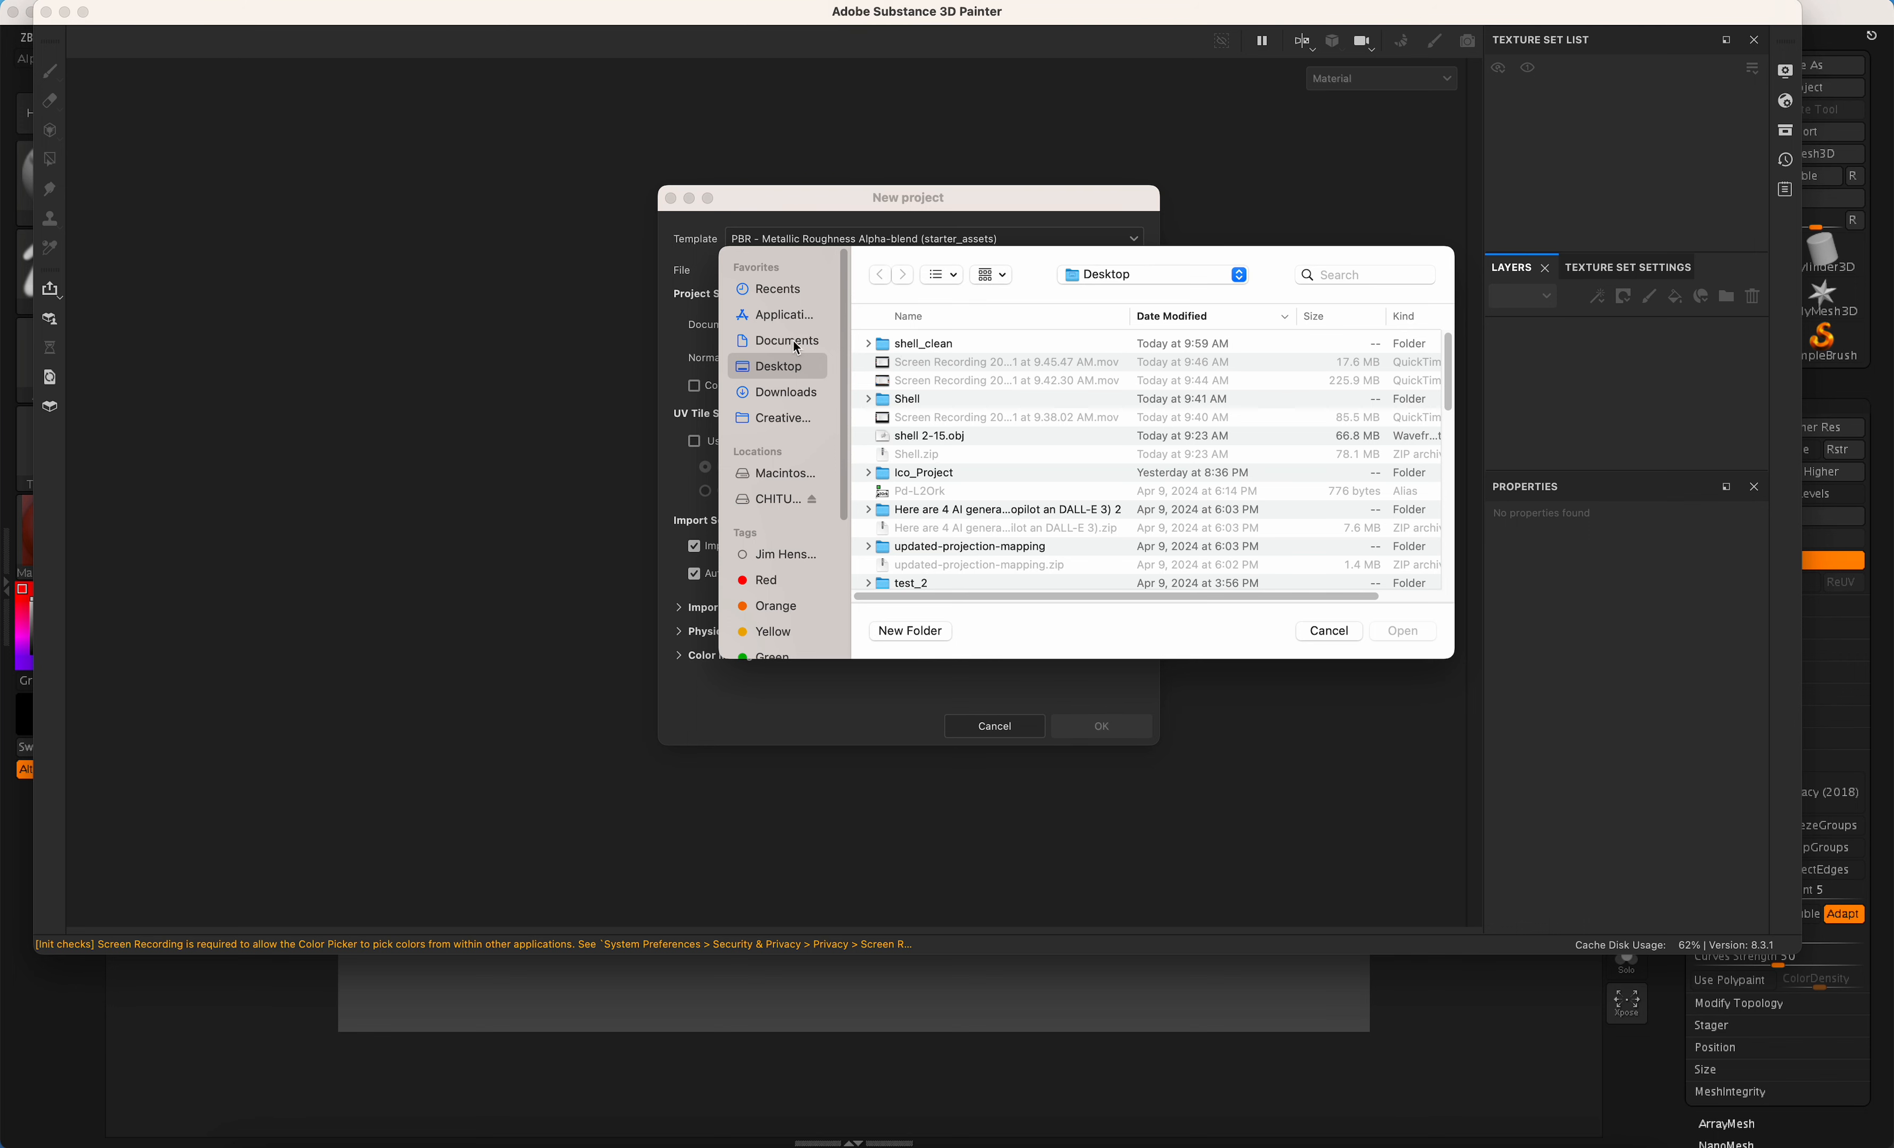
pyautogui.doubleClick(968, 342)
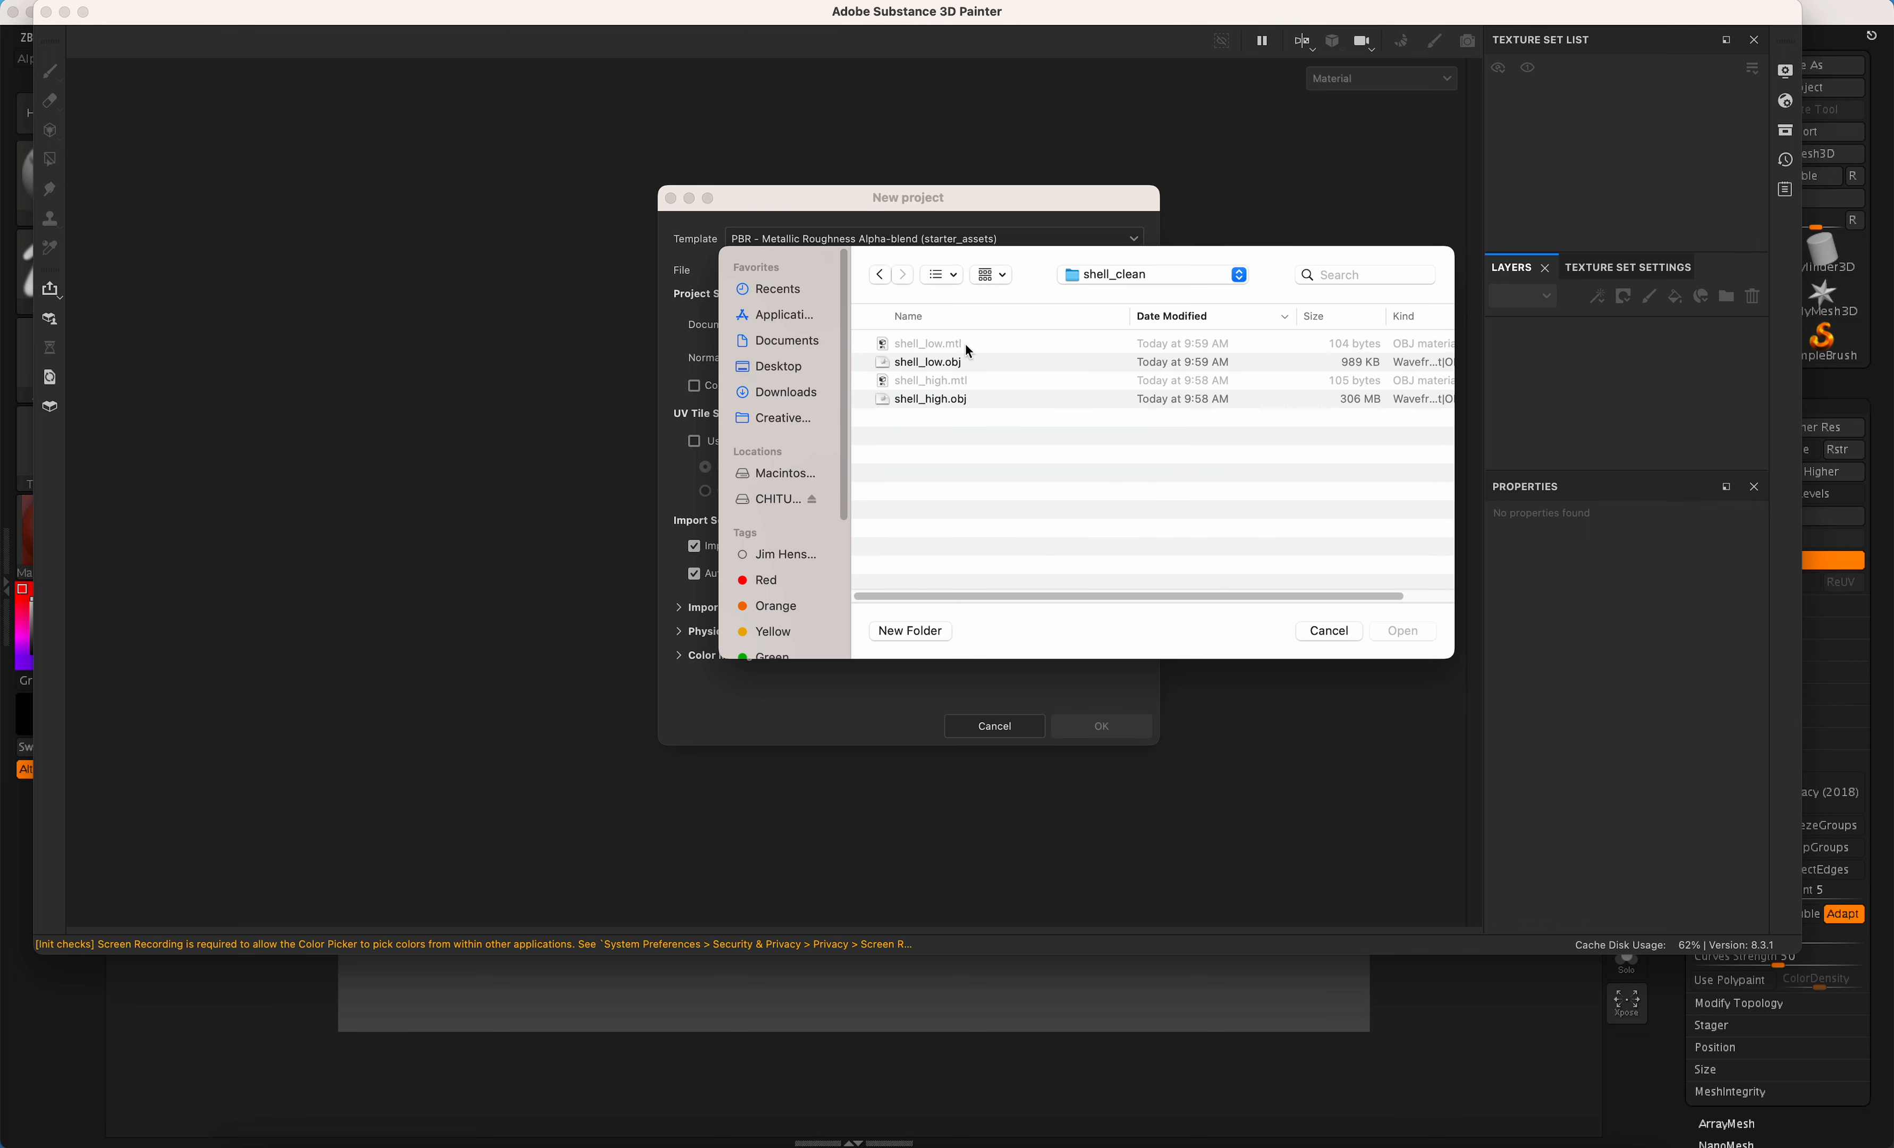
pyautogui.click(971, 362)
pyautogui.click(1403, 630)
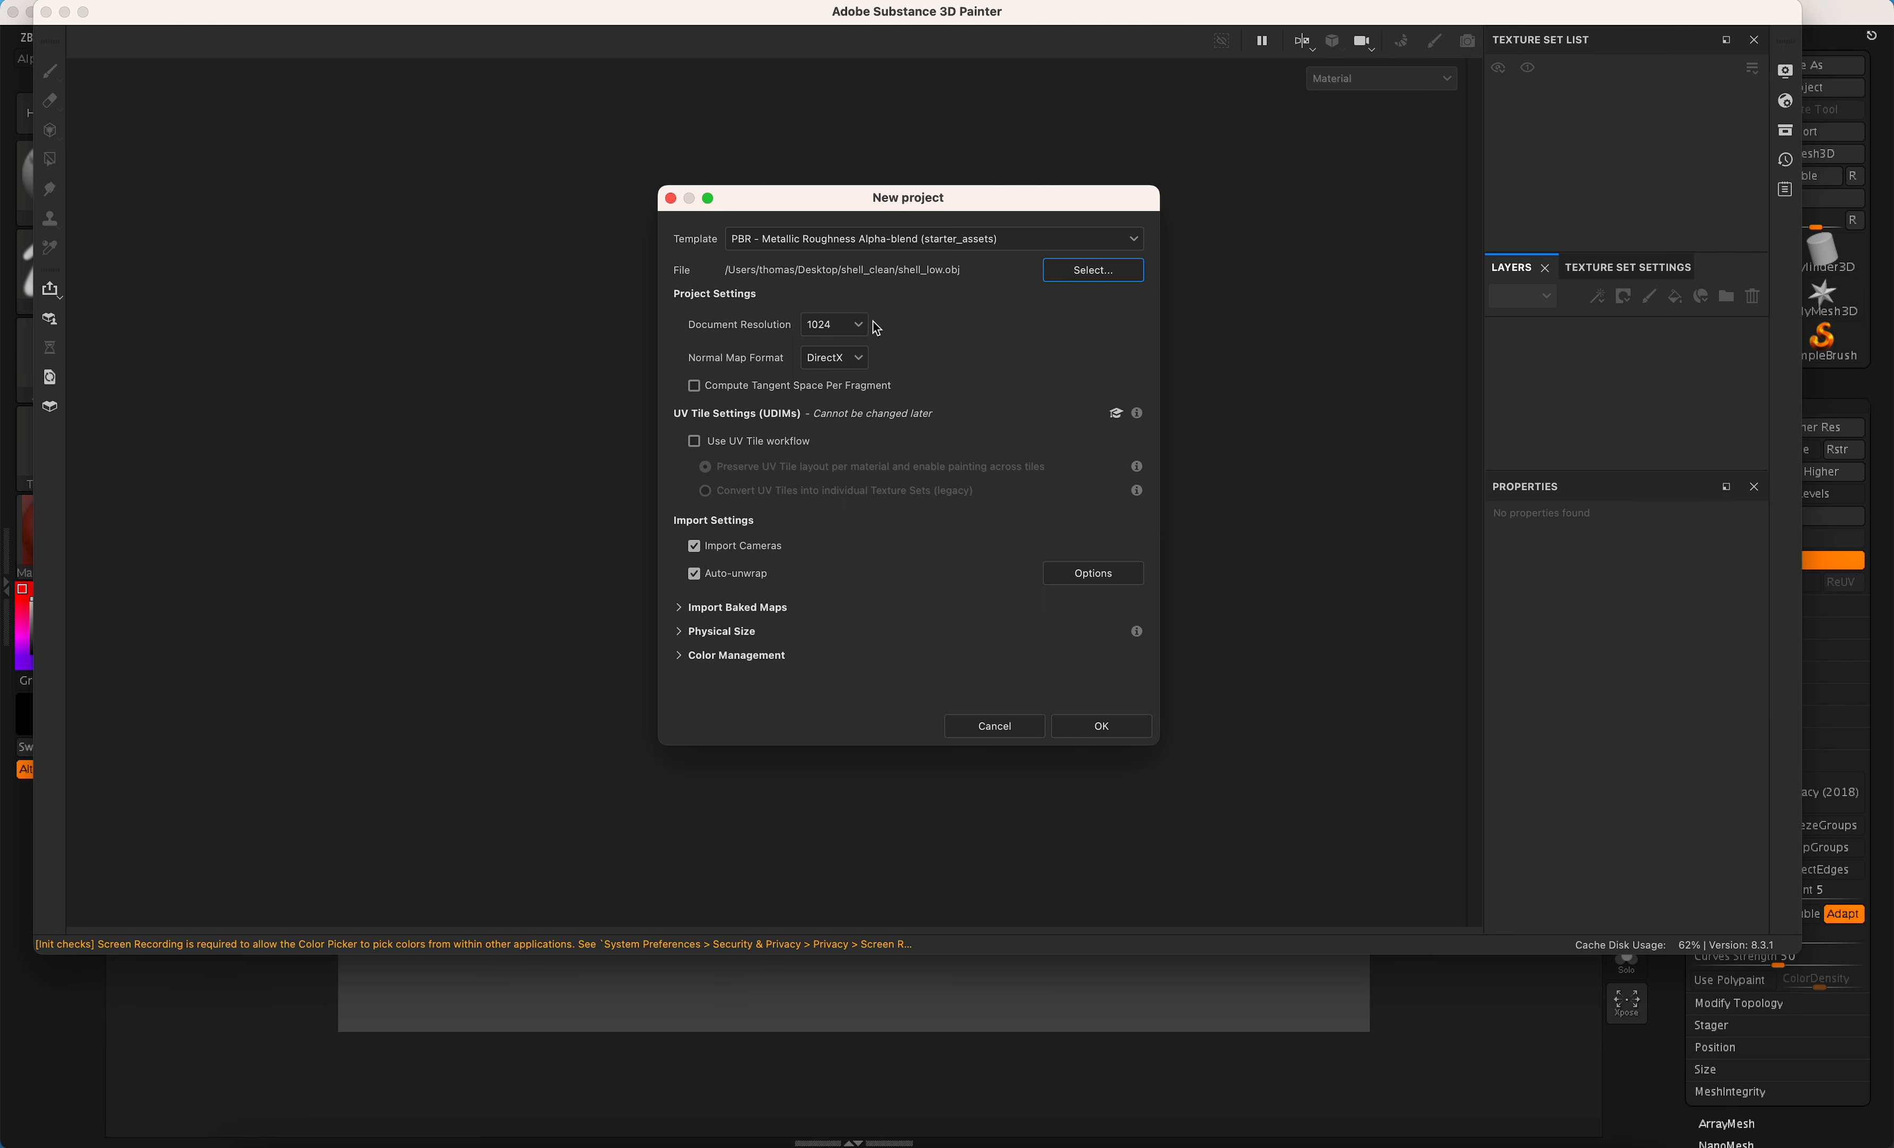
# Set the document resolution to 2048 and create the project.
pyautogui.click(832, 328)
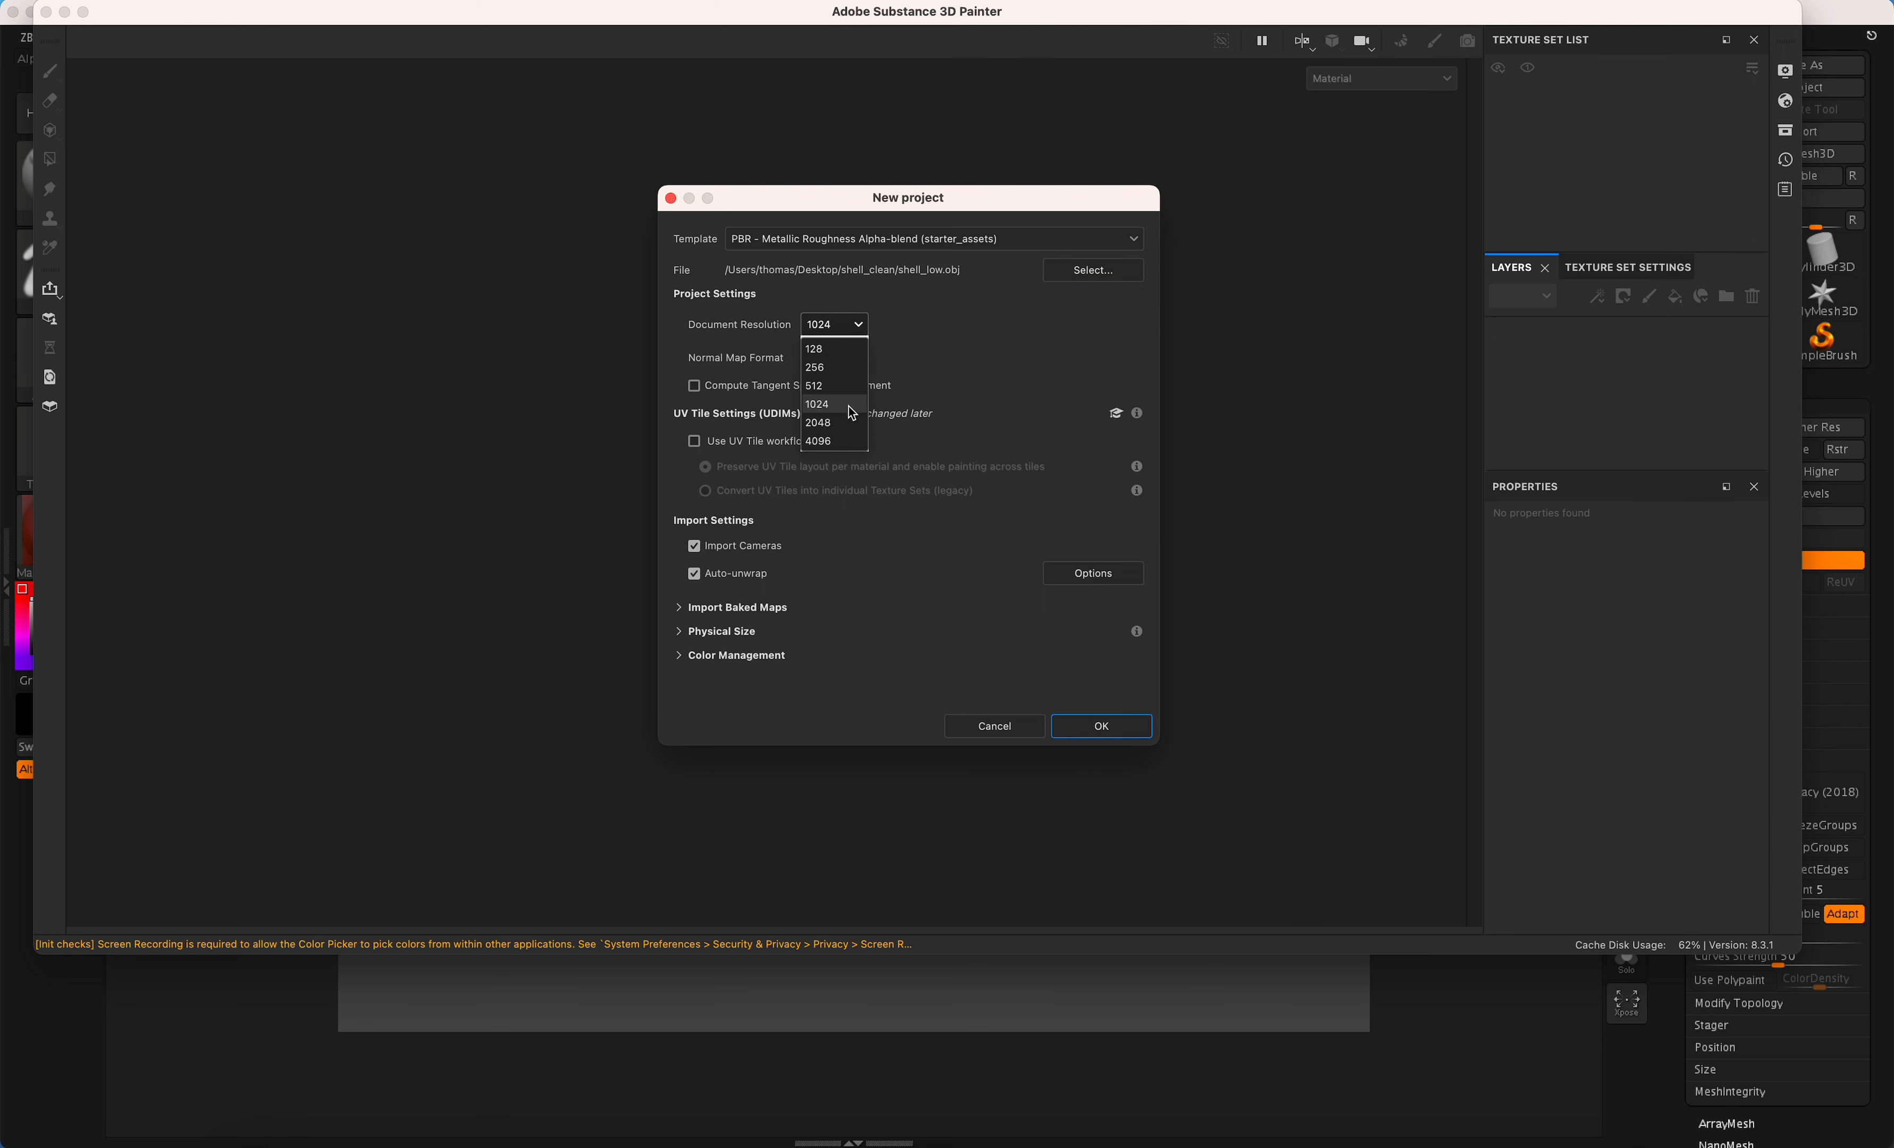
pyautogui.click(848, 424)
pyautogui.click(1101, 725)
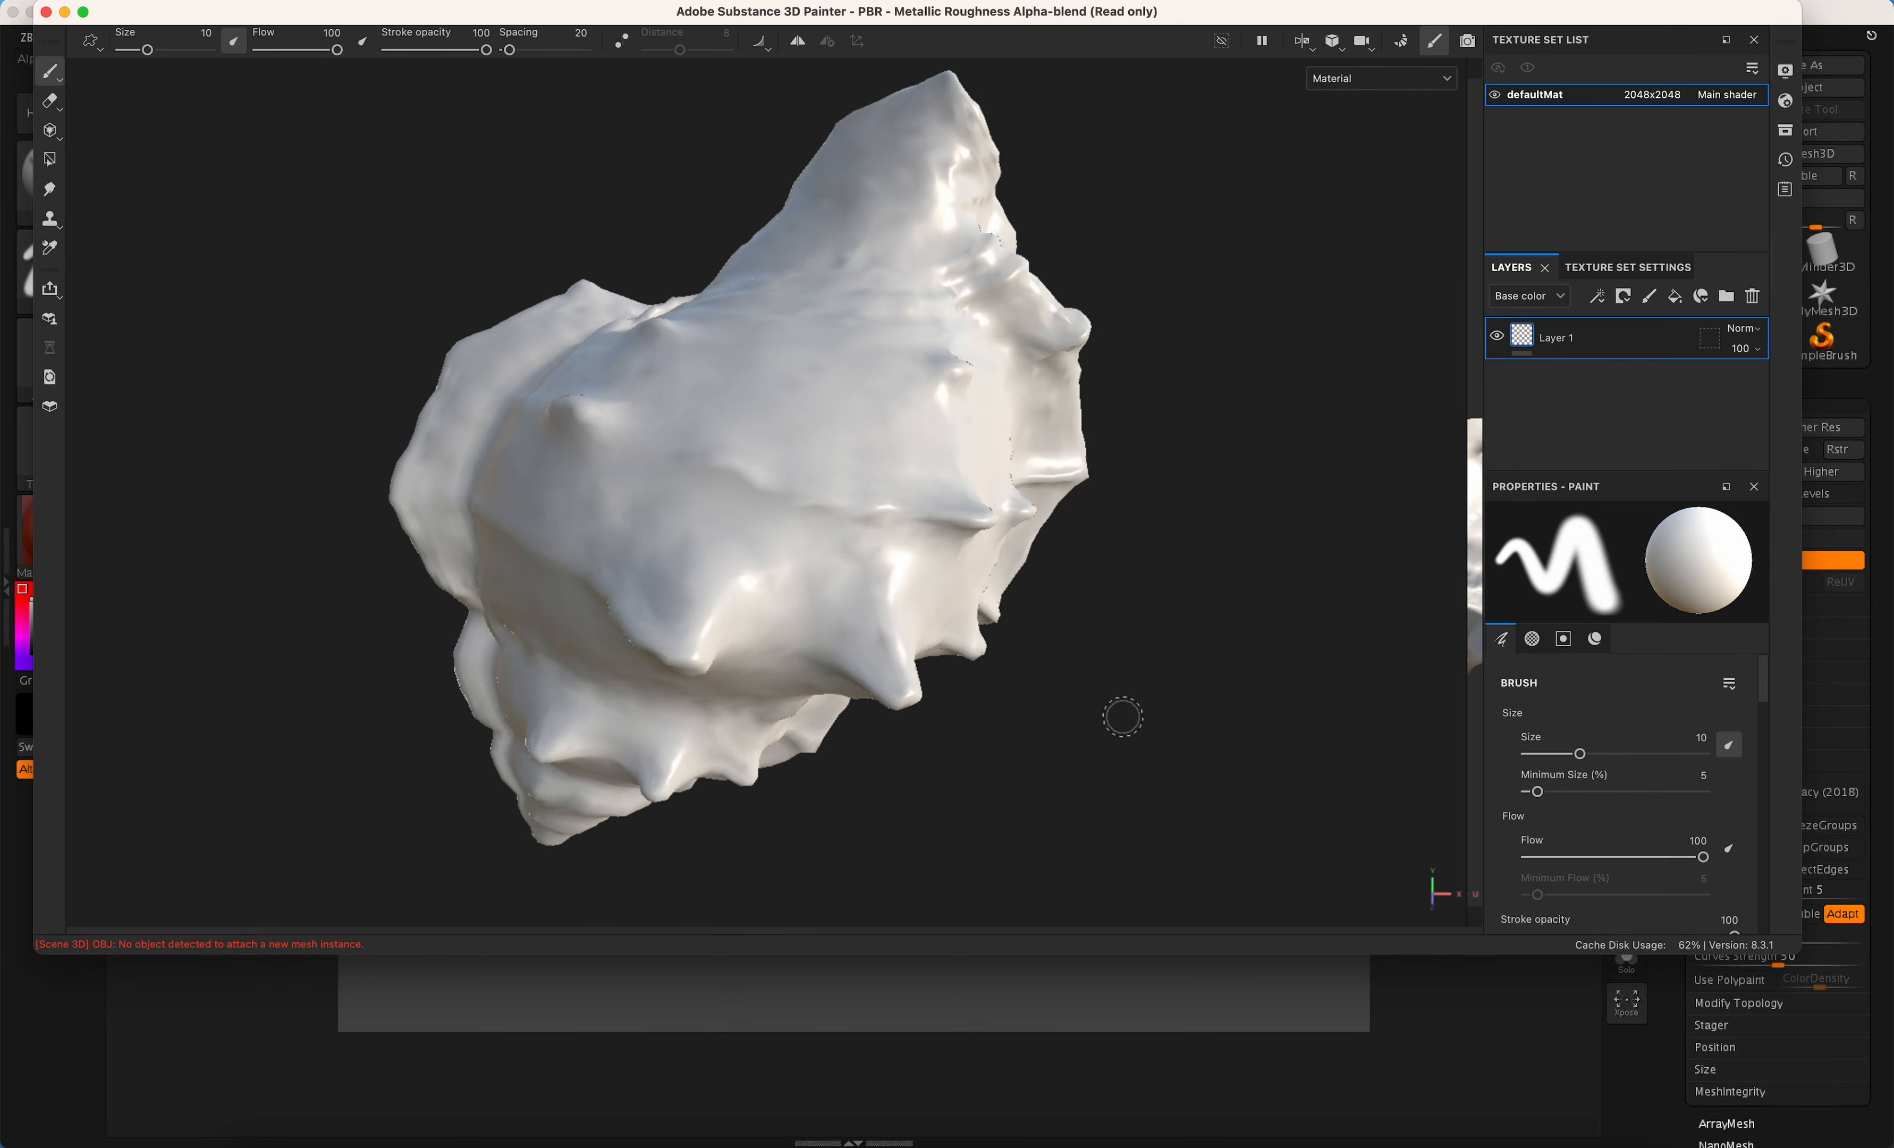
# View the imported shell from other angles and enlarge the Substance 3D Painter window.
pyautogui.keyDown('alt'); pyautogui.moveTo(1128, 749); pyautogui.dragTo(1153, 430); pyautogui.keyUp('alt')
pyautogui.moveTo(1252, 567)
pyautogui.keyDown('alt'); pyautogui.mouseDown()
pyautogui.moveTo(990, 720)
pyautogui.moveTo(785, 671)
pyautogui.moveTo(1238, 562)
pyautogui.mouseUp(); pyautogui.keyUp('alt')
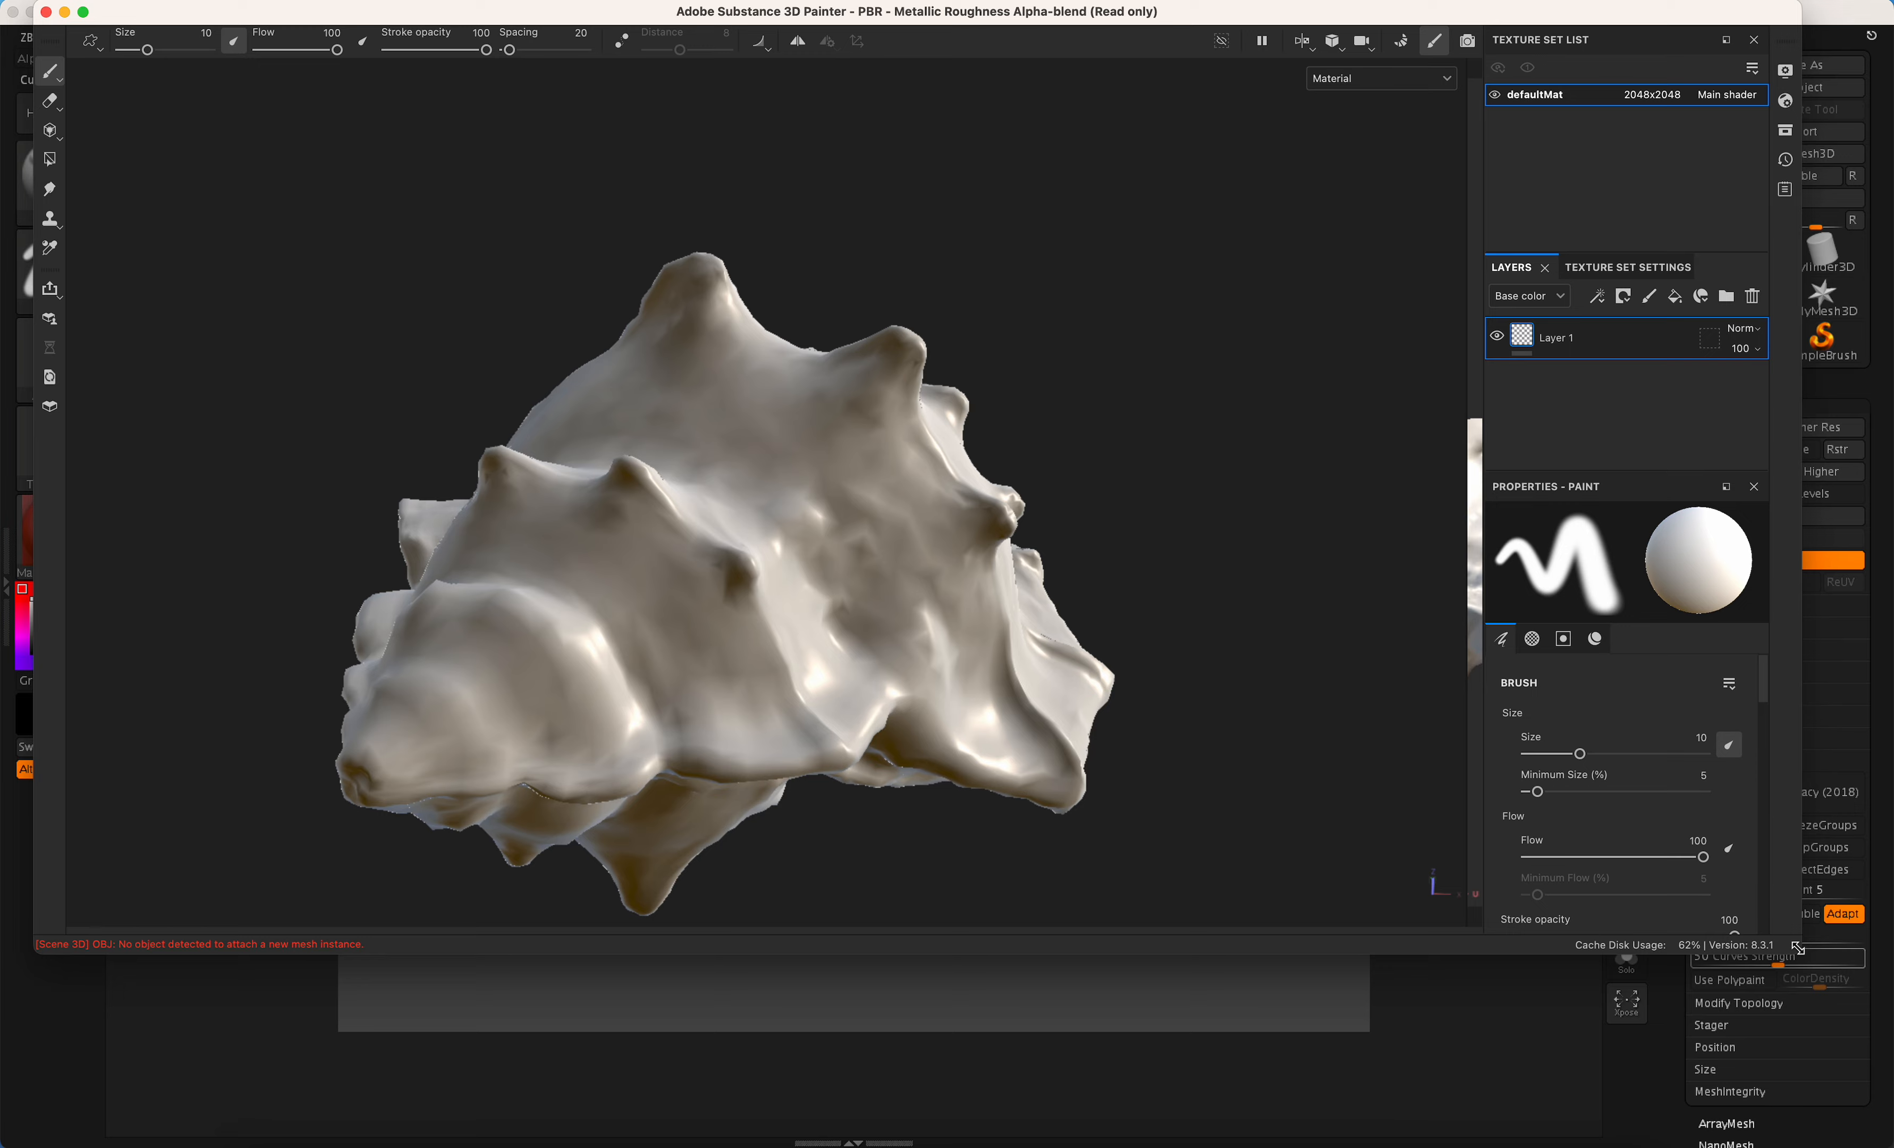
pyautogui.moveTo(1801, 951); pyautogui.dragTo(1869, 1112)
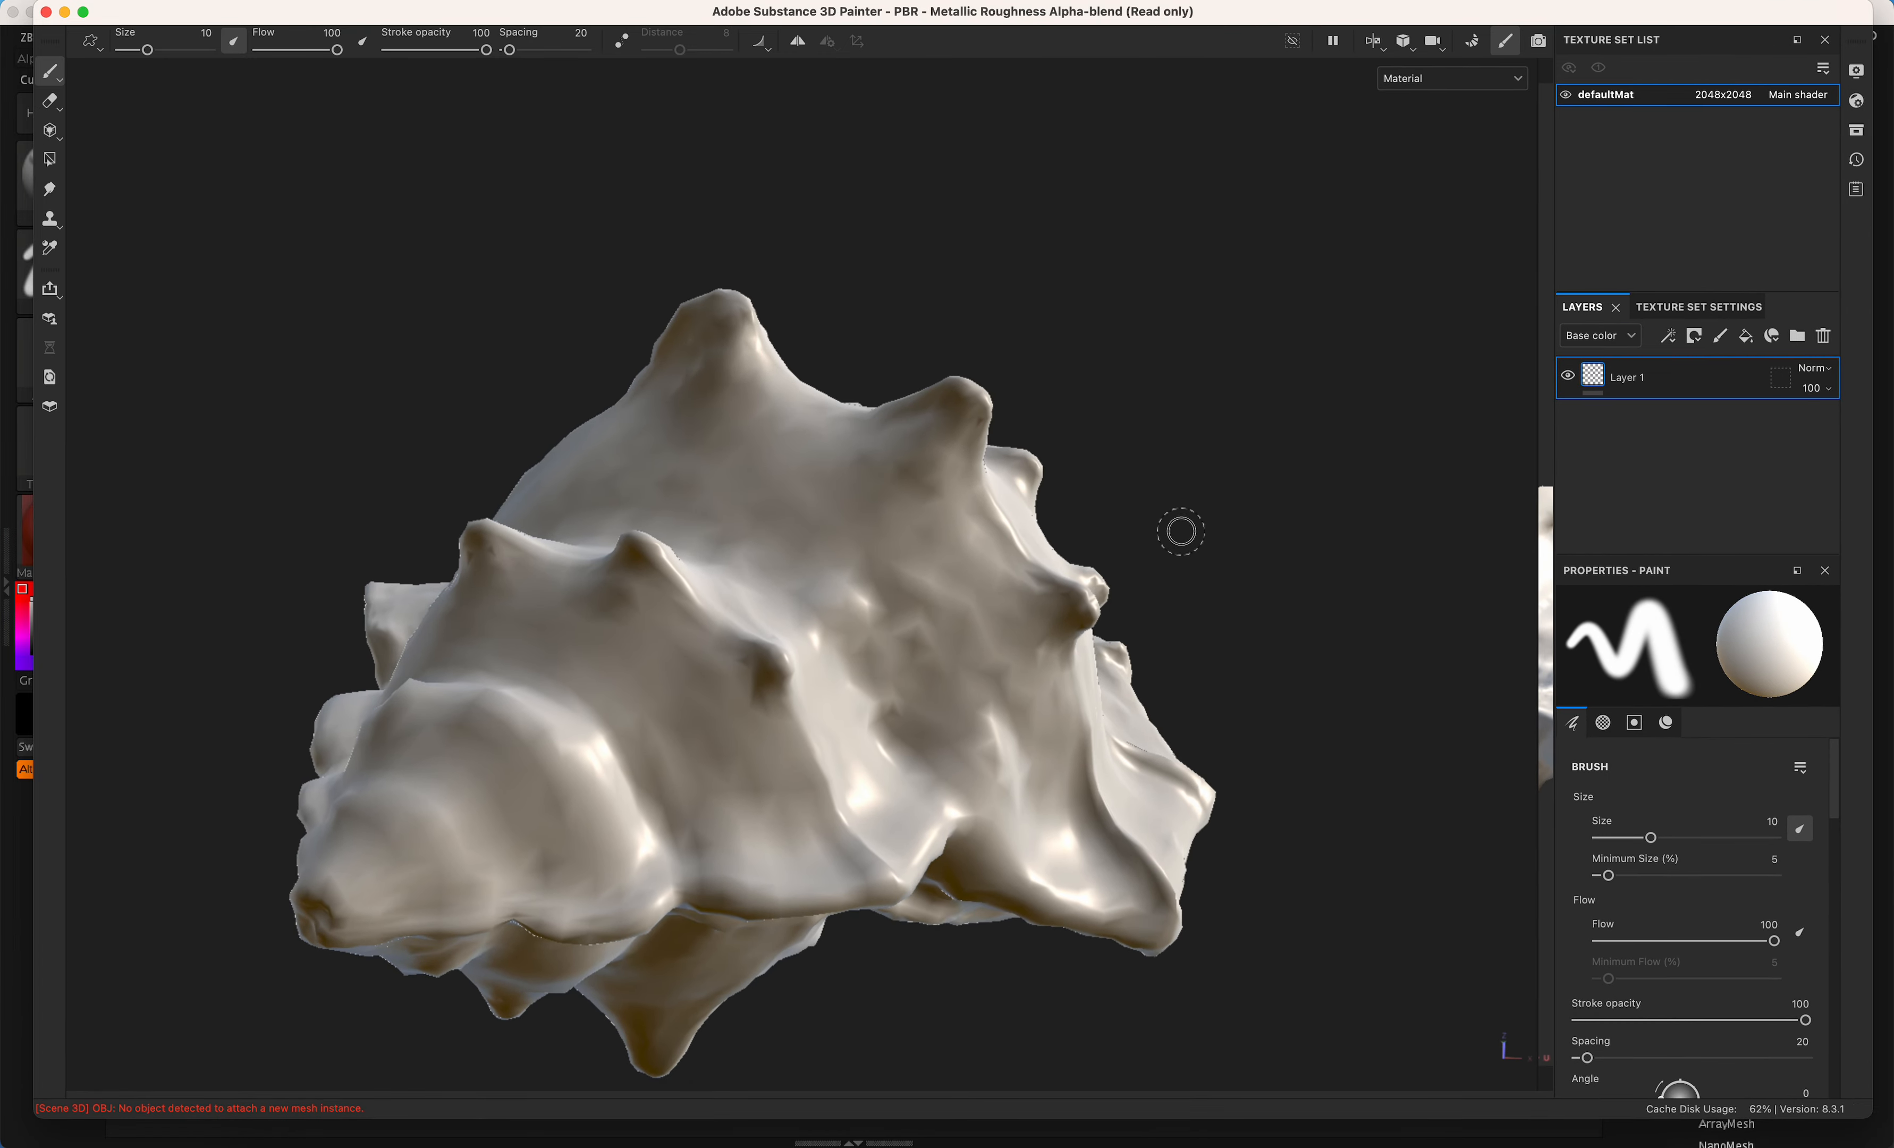
# Open the mesh map baking mode from the defaultMat texture set's settings.
pyautogui.moveTo(1272, 470)
pyautogui.keyDown('alt'); pyautogui.mouseDown()
pyautogui.moveTo(1155, 563)
pyautogui.moveTo(1160, 723)
pyautogui.moveTo(1227, 521)
pyautogui.moveTo(1227, 549)
pyautogui.mouseUp(); pyautogui.keyUp('alt')
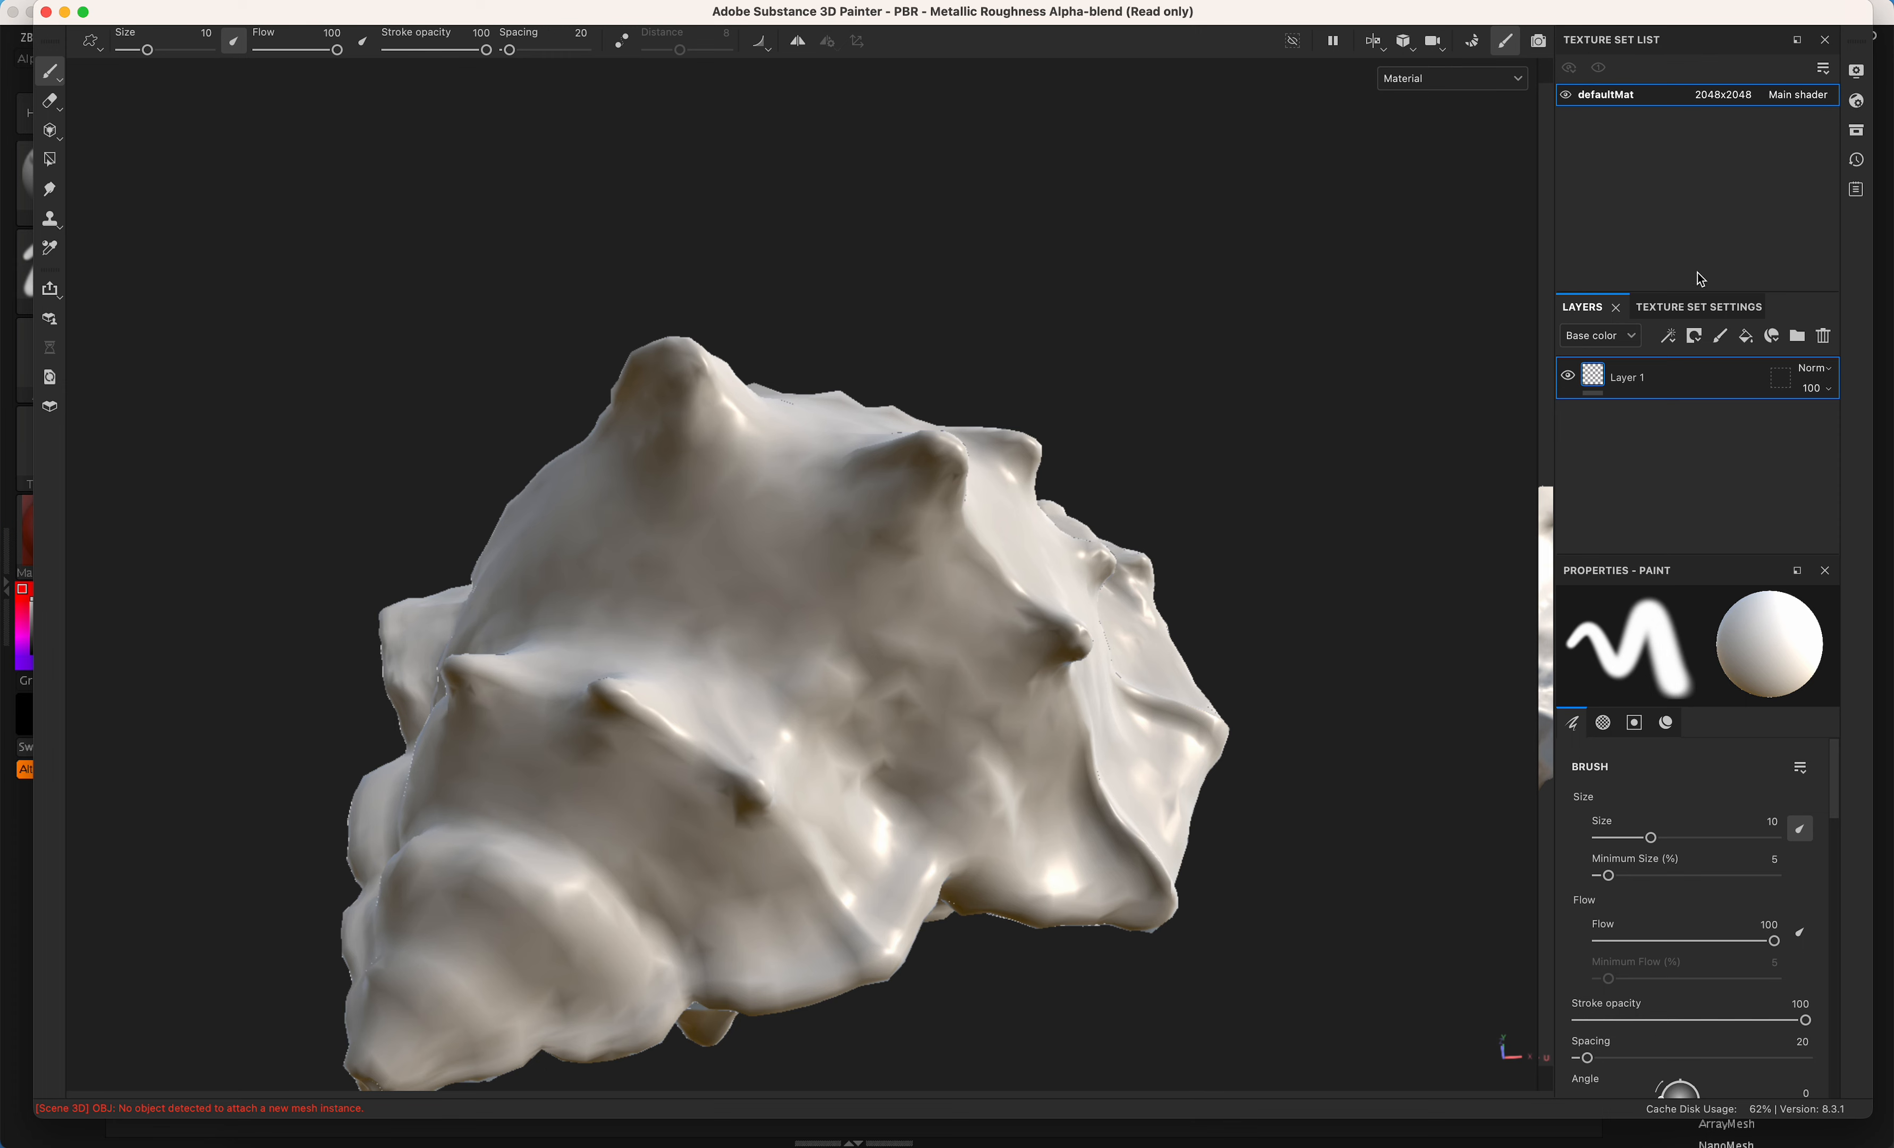
pyautogui.click(1686, 313)
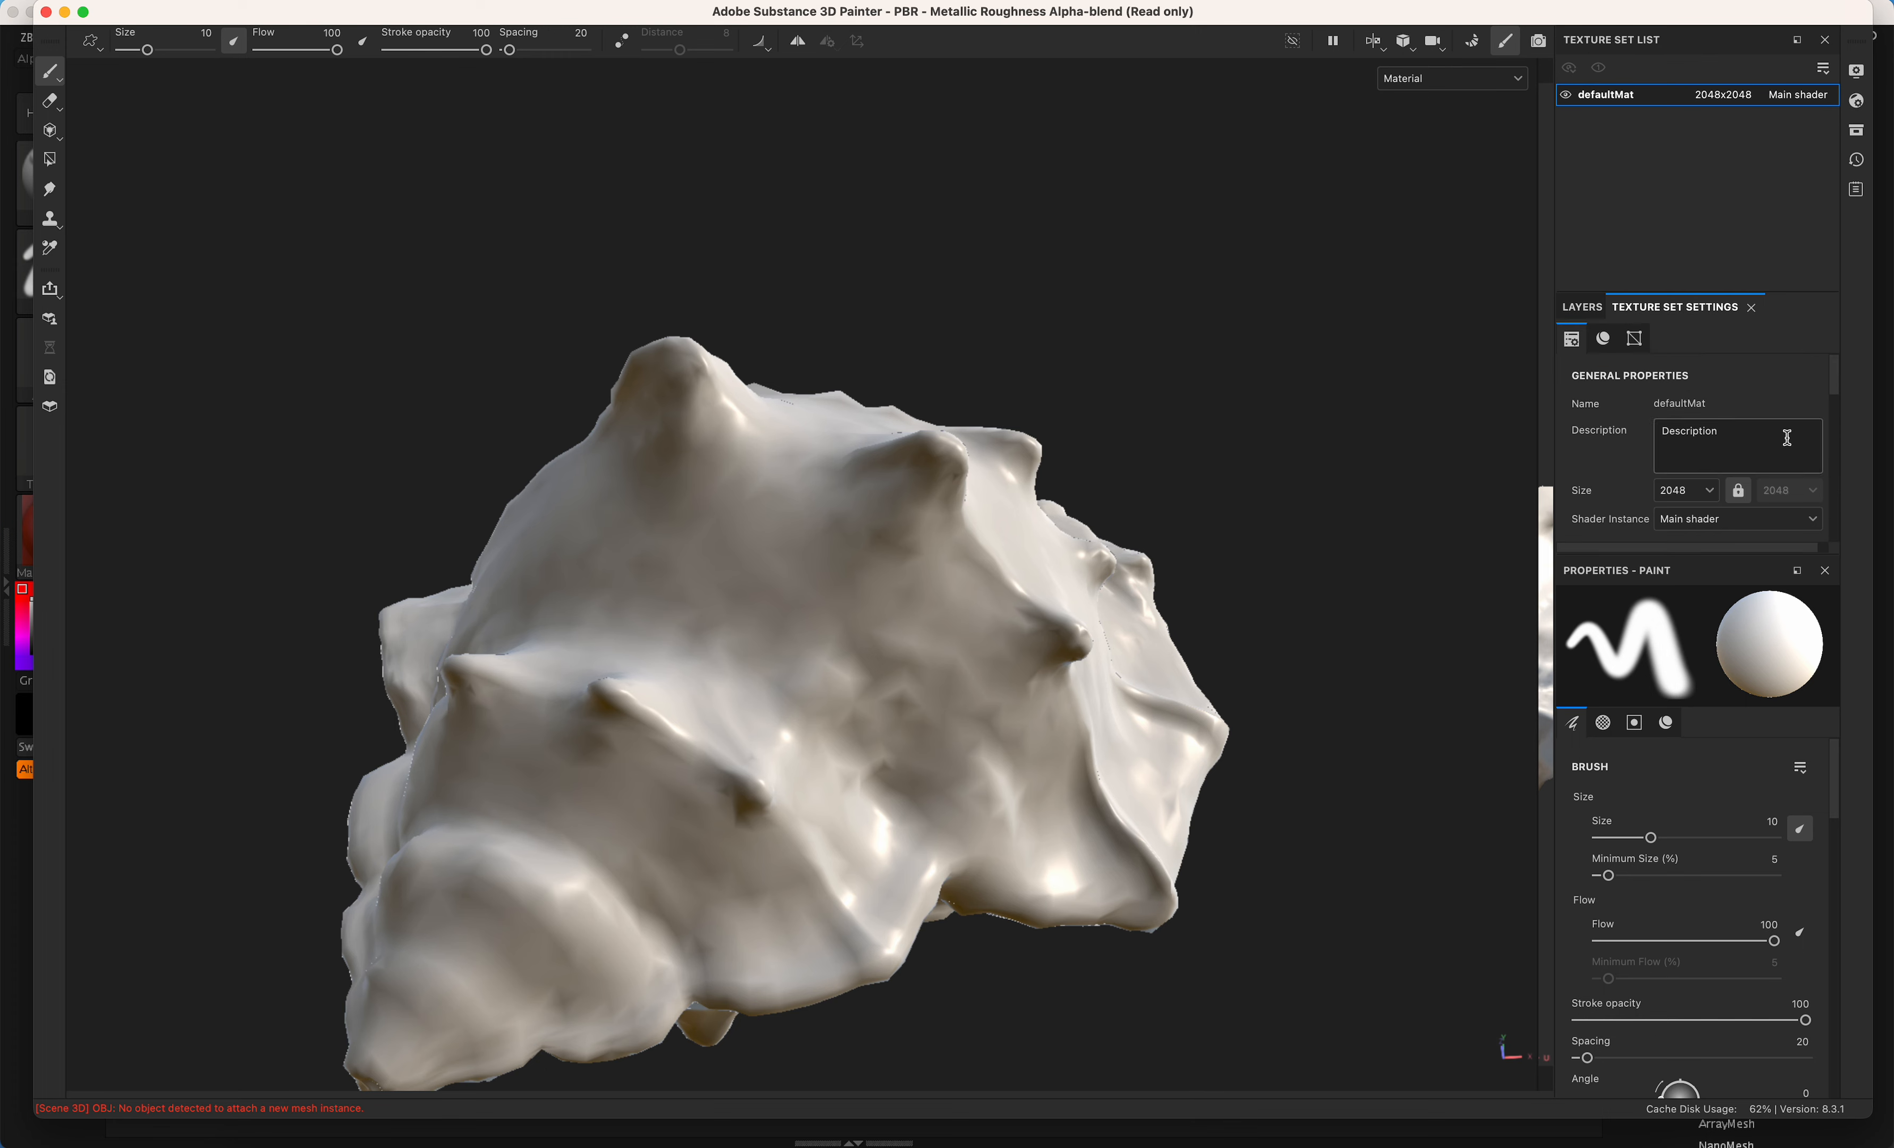
pyautogui.scroll(-6, 1799, 423)
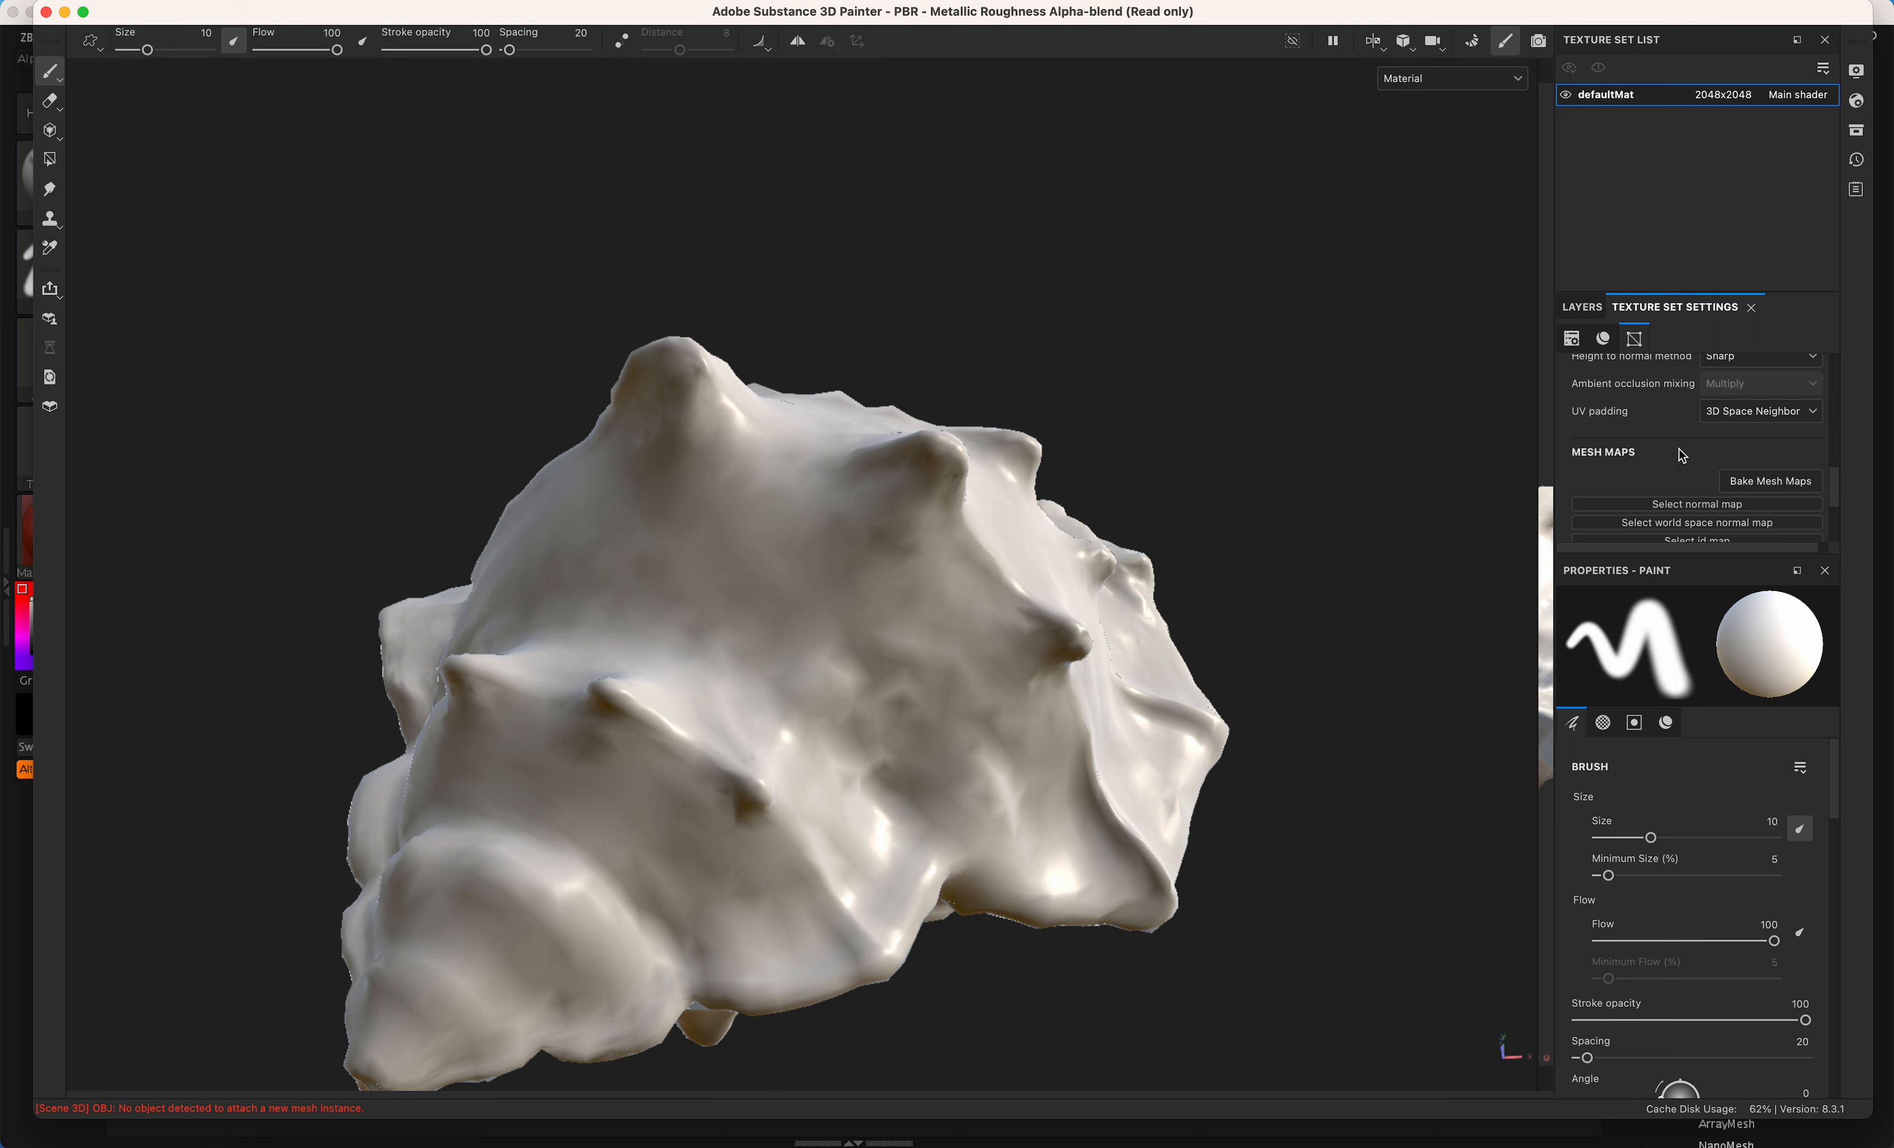
pyautogui.scroll(-1, 1683, 457)
pyautogui.scroll(2, 1692, 443)
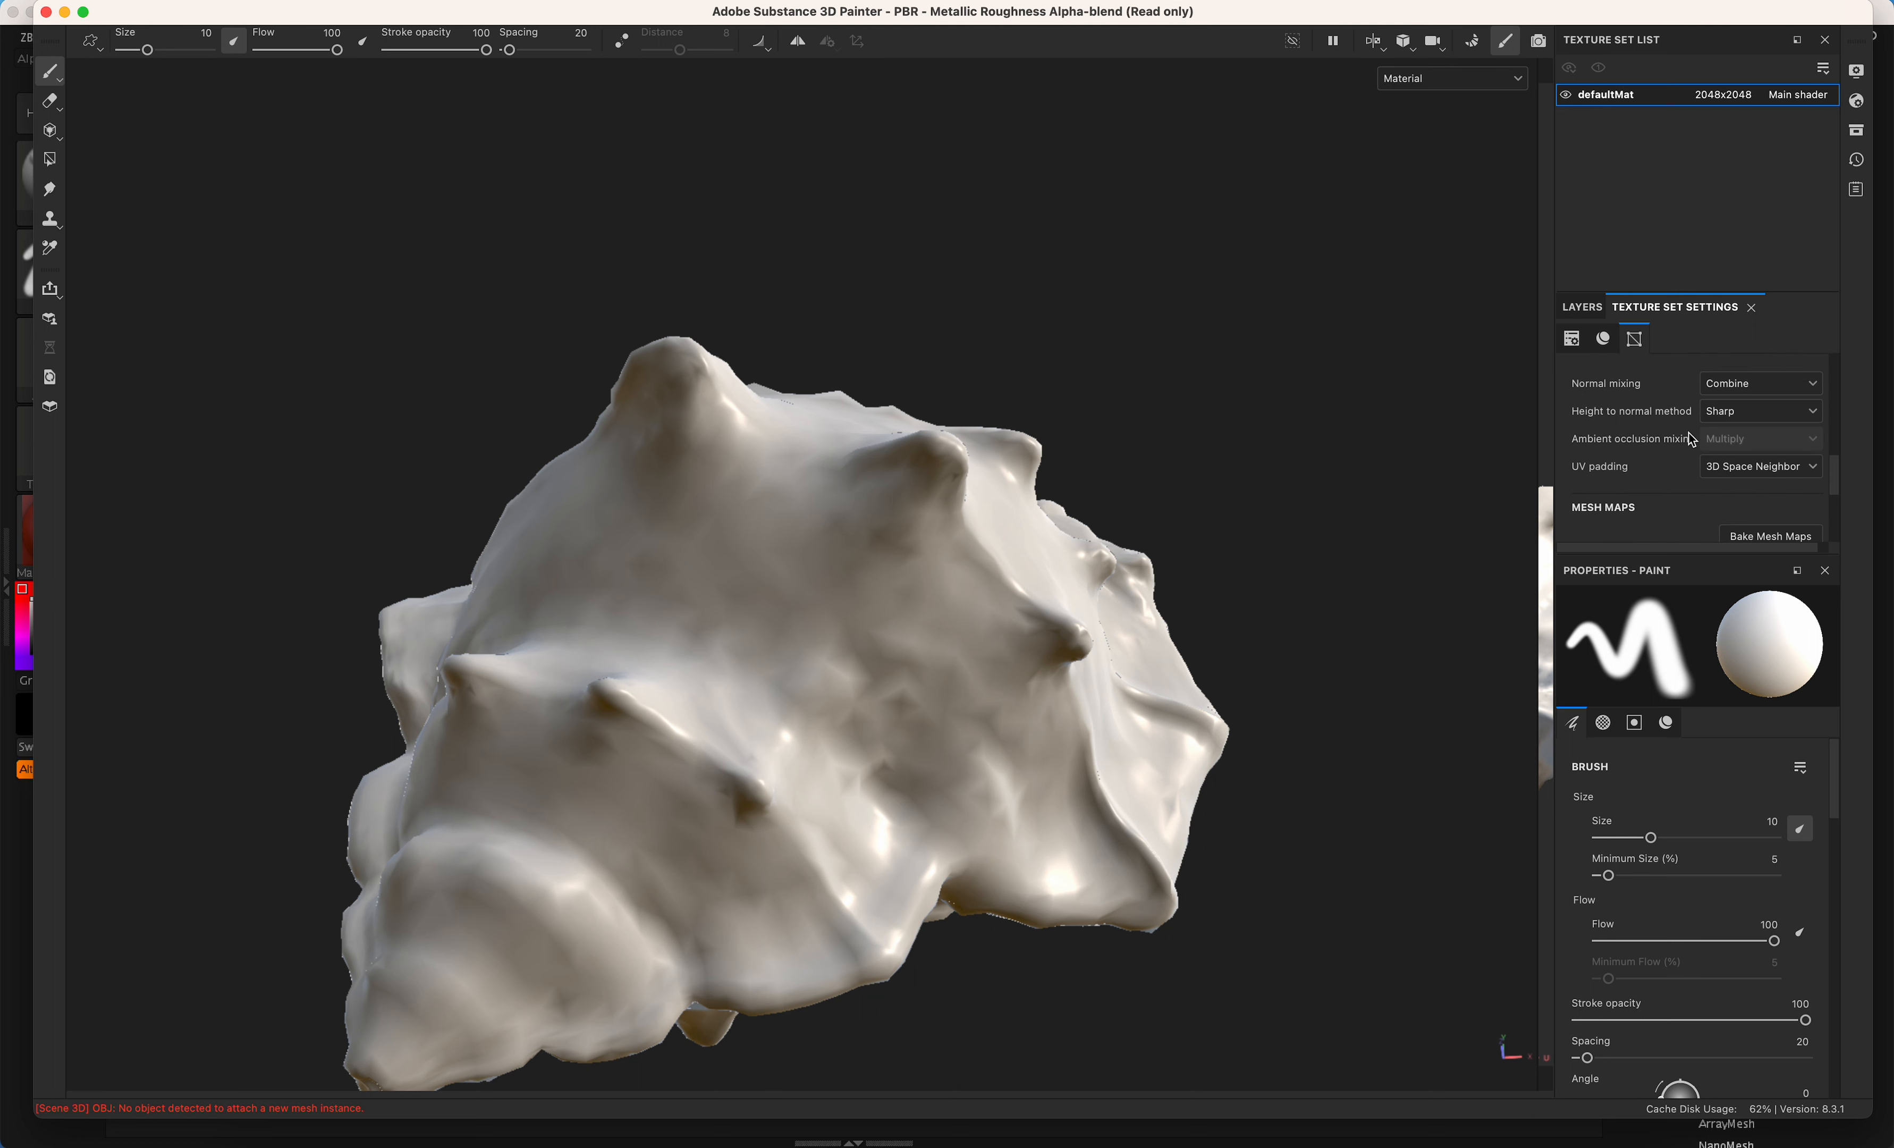
pyautogui.scroll(-2, 1692, 440)
pyautogui.click(1761, 424)
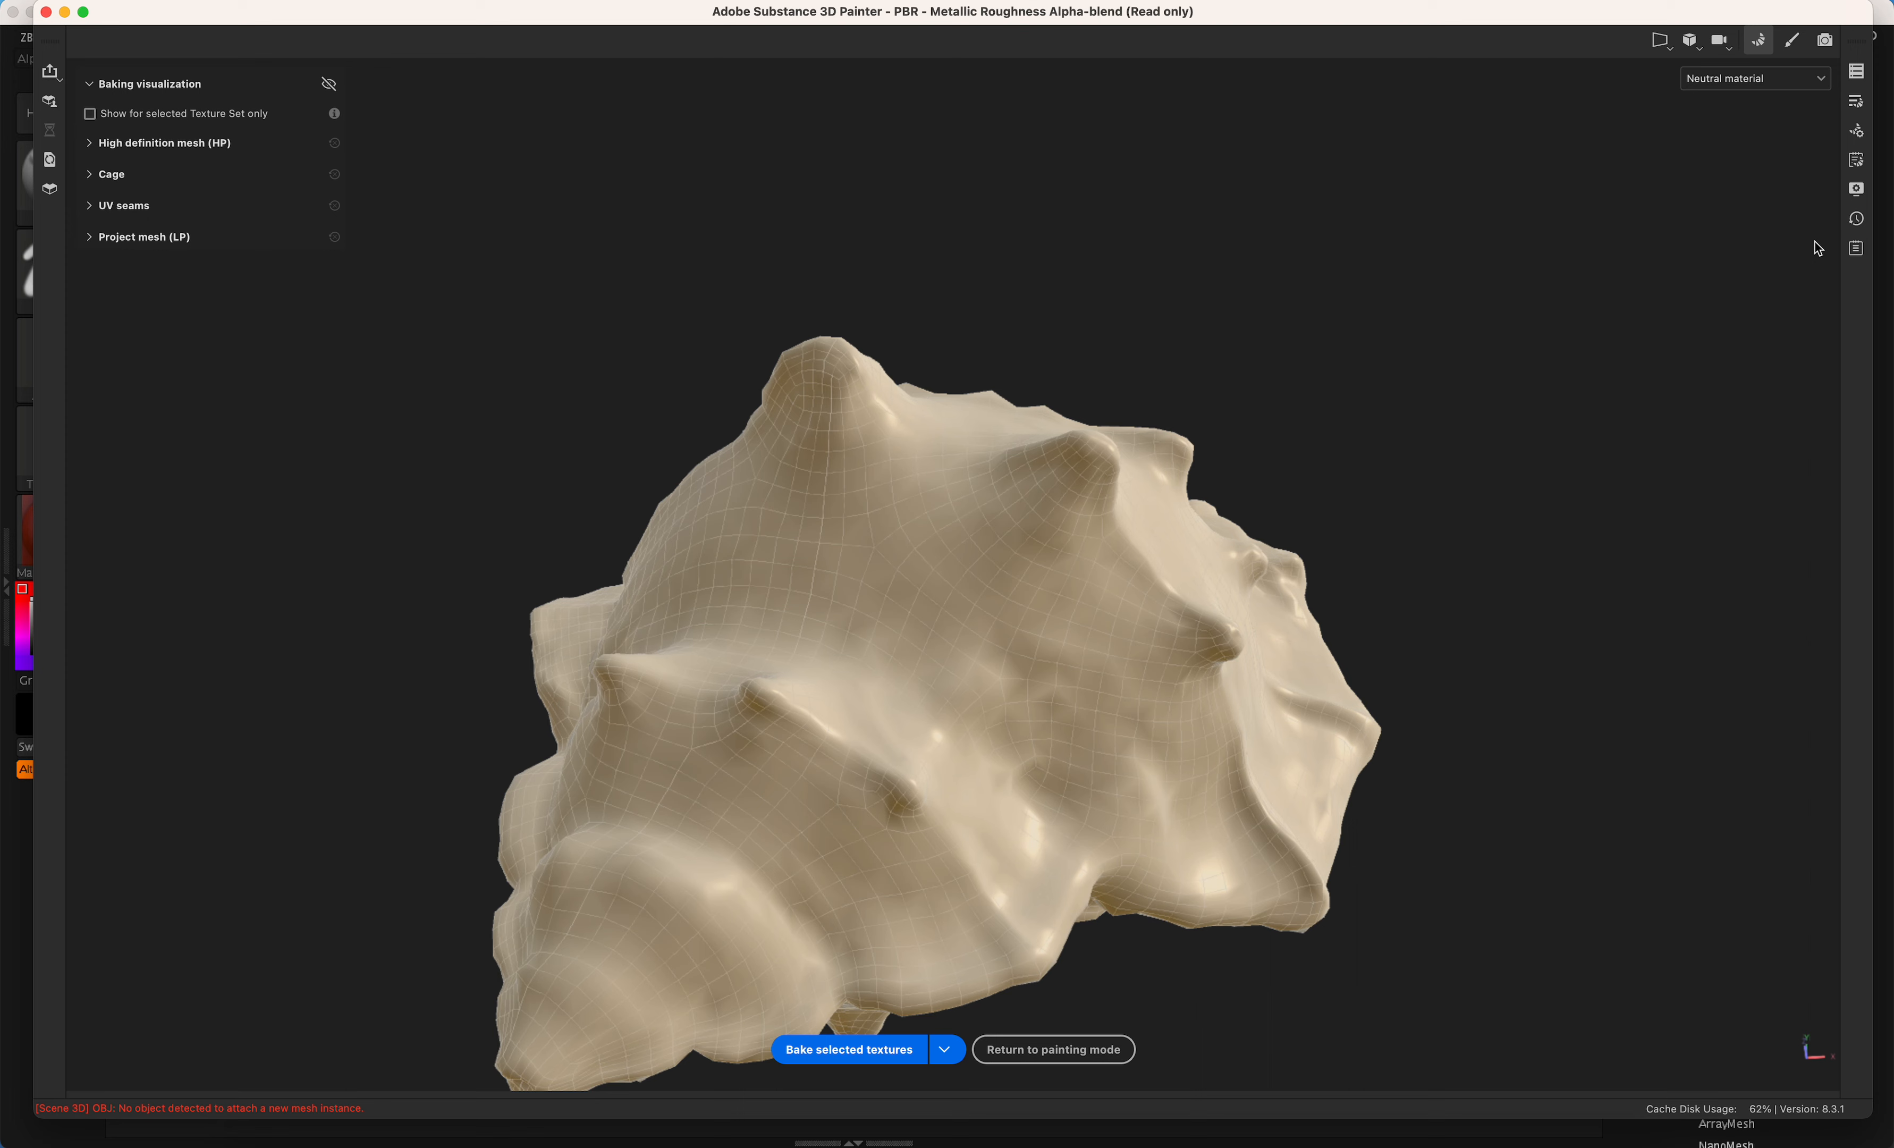
# Review the texture set list, the available mesh map bakers, the common bake settings and the baking log.
pyautogui.click(1858, 73)
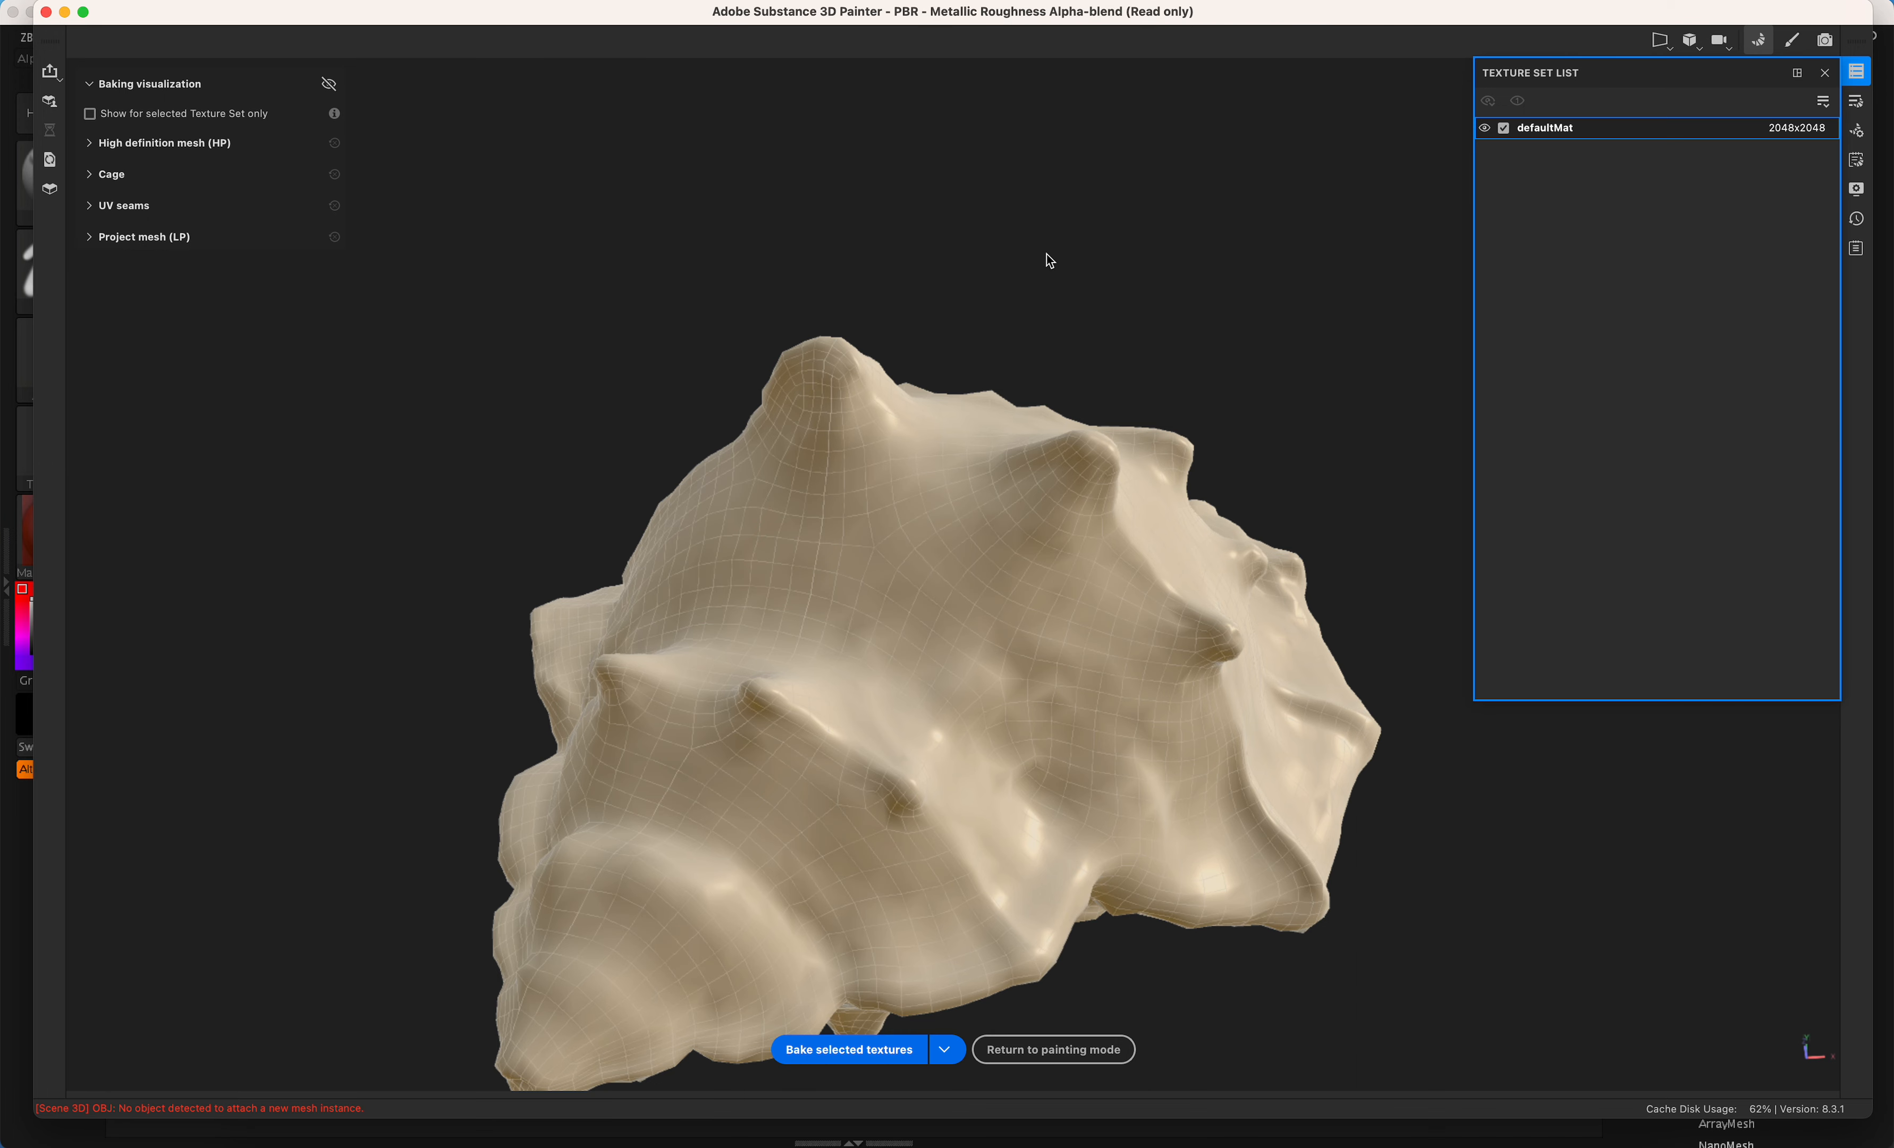
pyautogui.click(1860, 103)
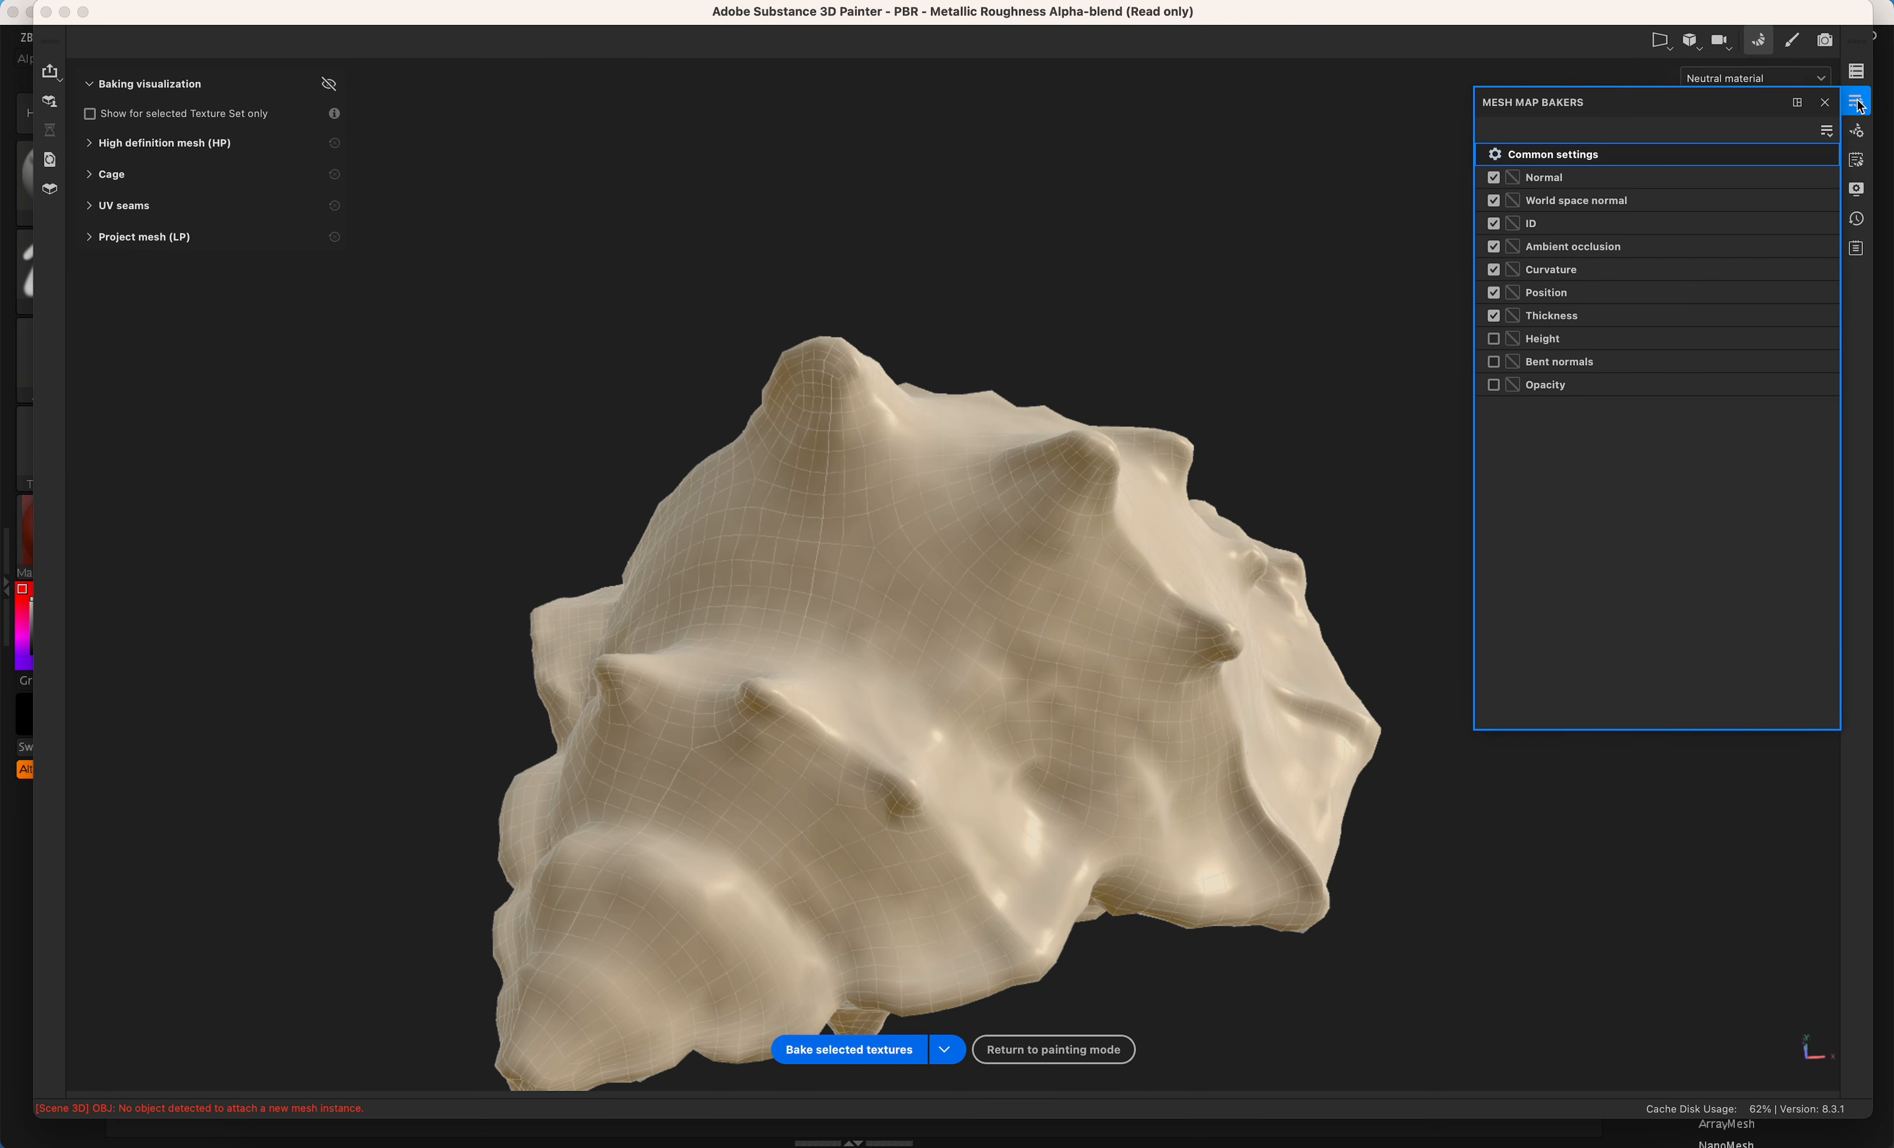
pyautogui.click(1858, 131)
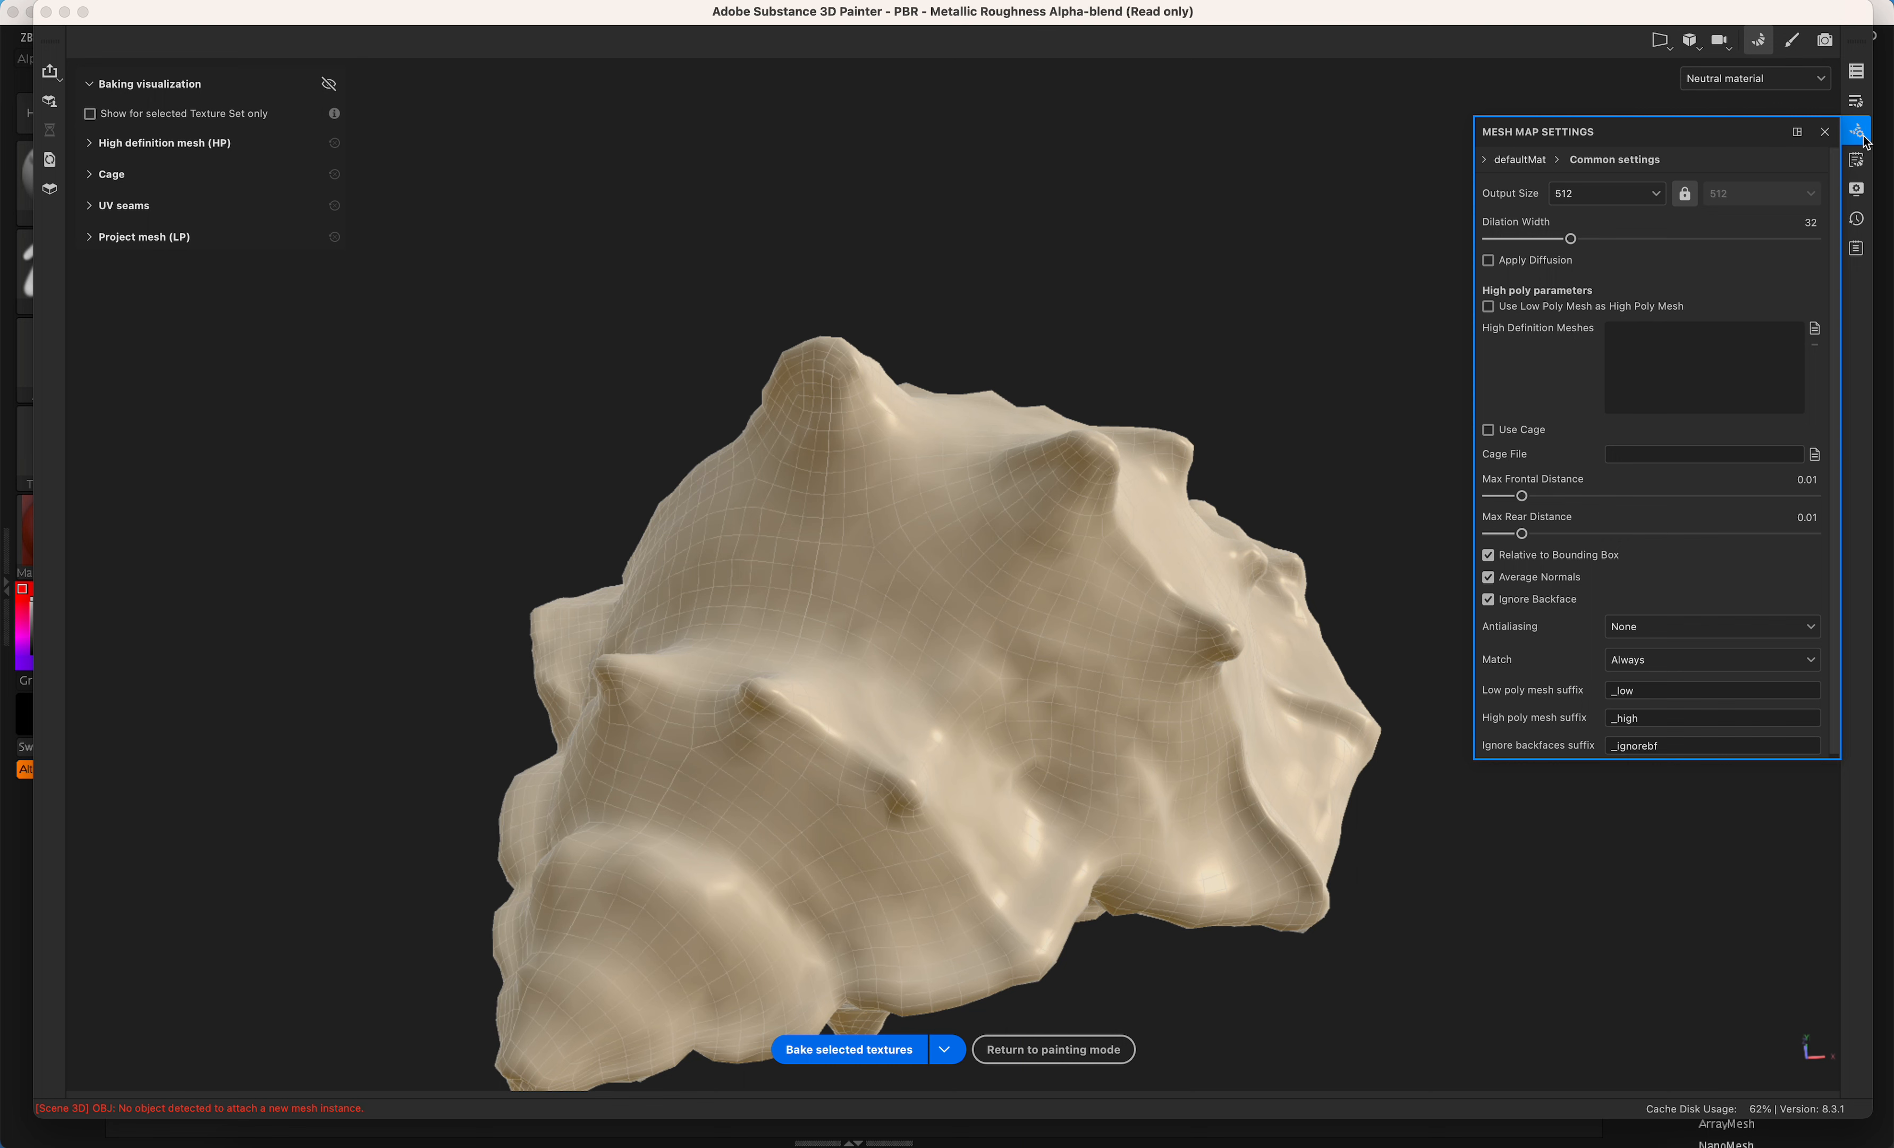
pyautogui.click(1859, 160)
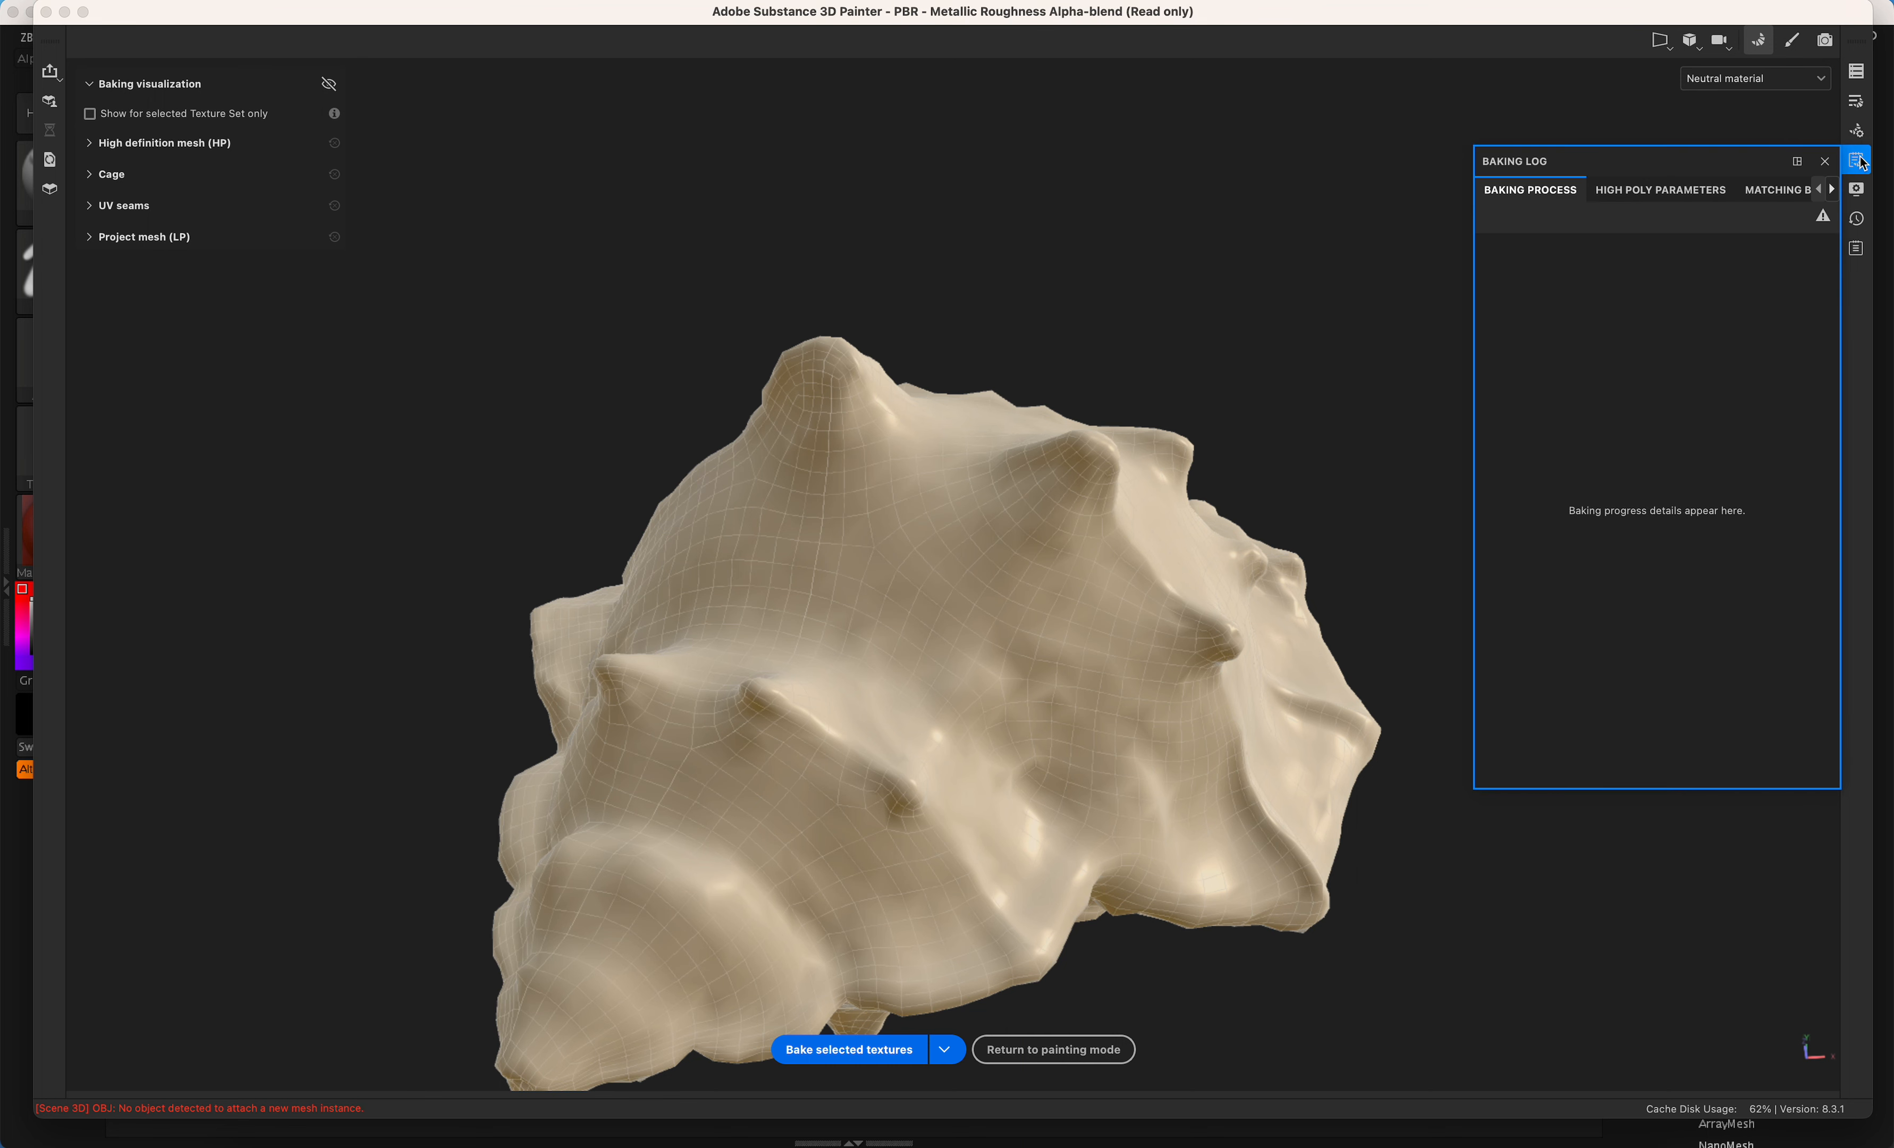
# Load shell_high.obj from the shell_clean folder as the high definition mesh in the common bake settings.
pyautogui.click(1860, 133)
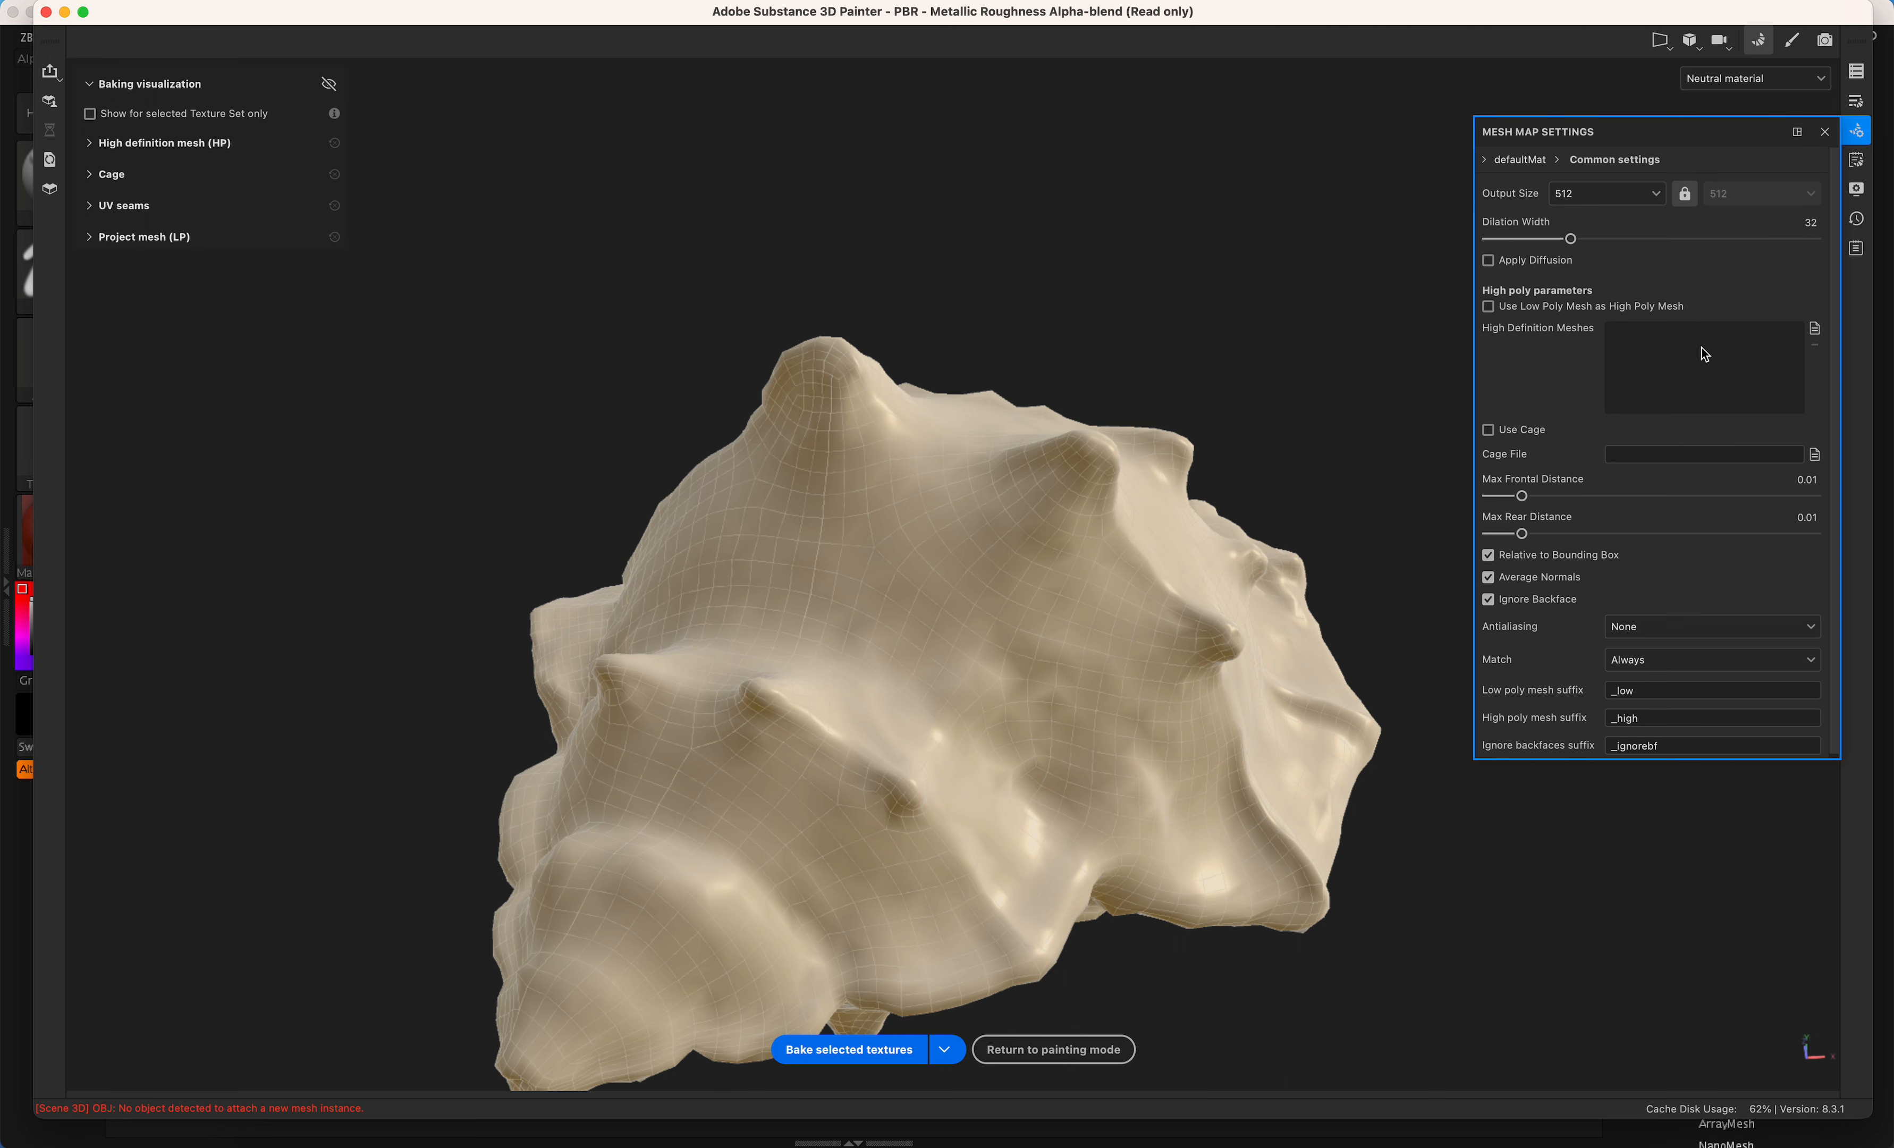
pyautogui.click(1816, 330)
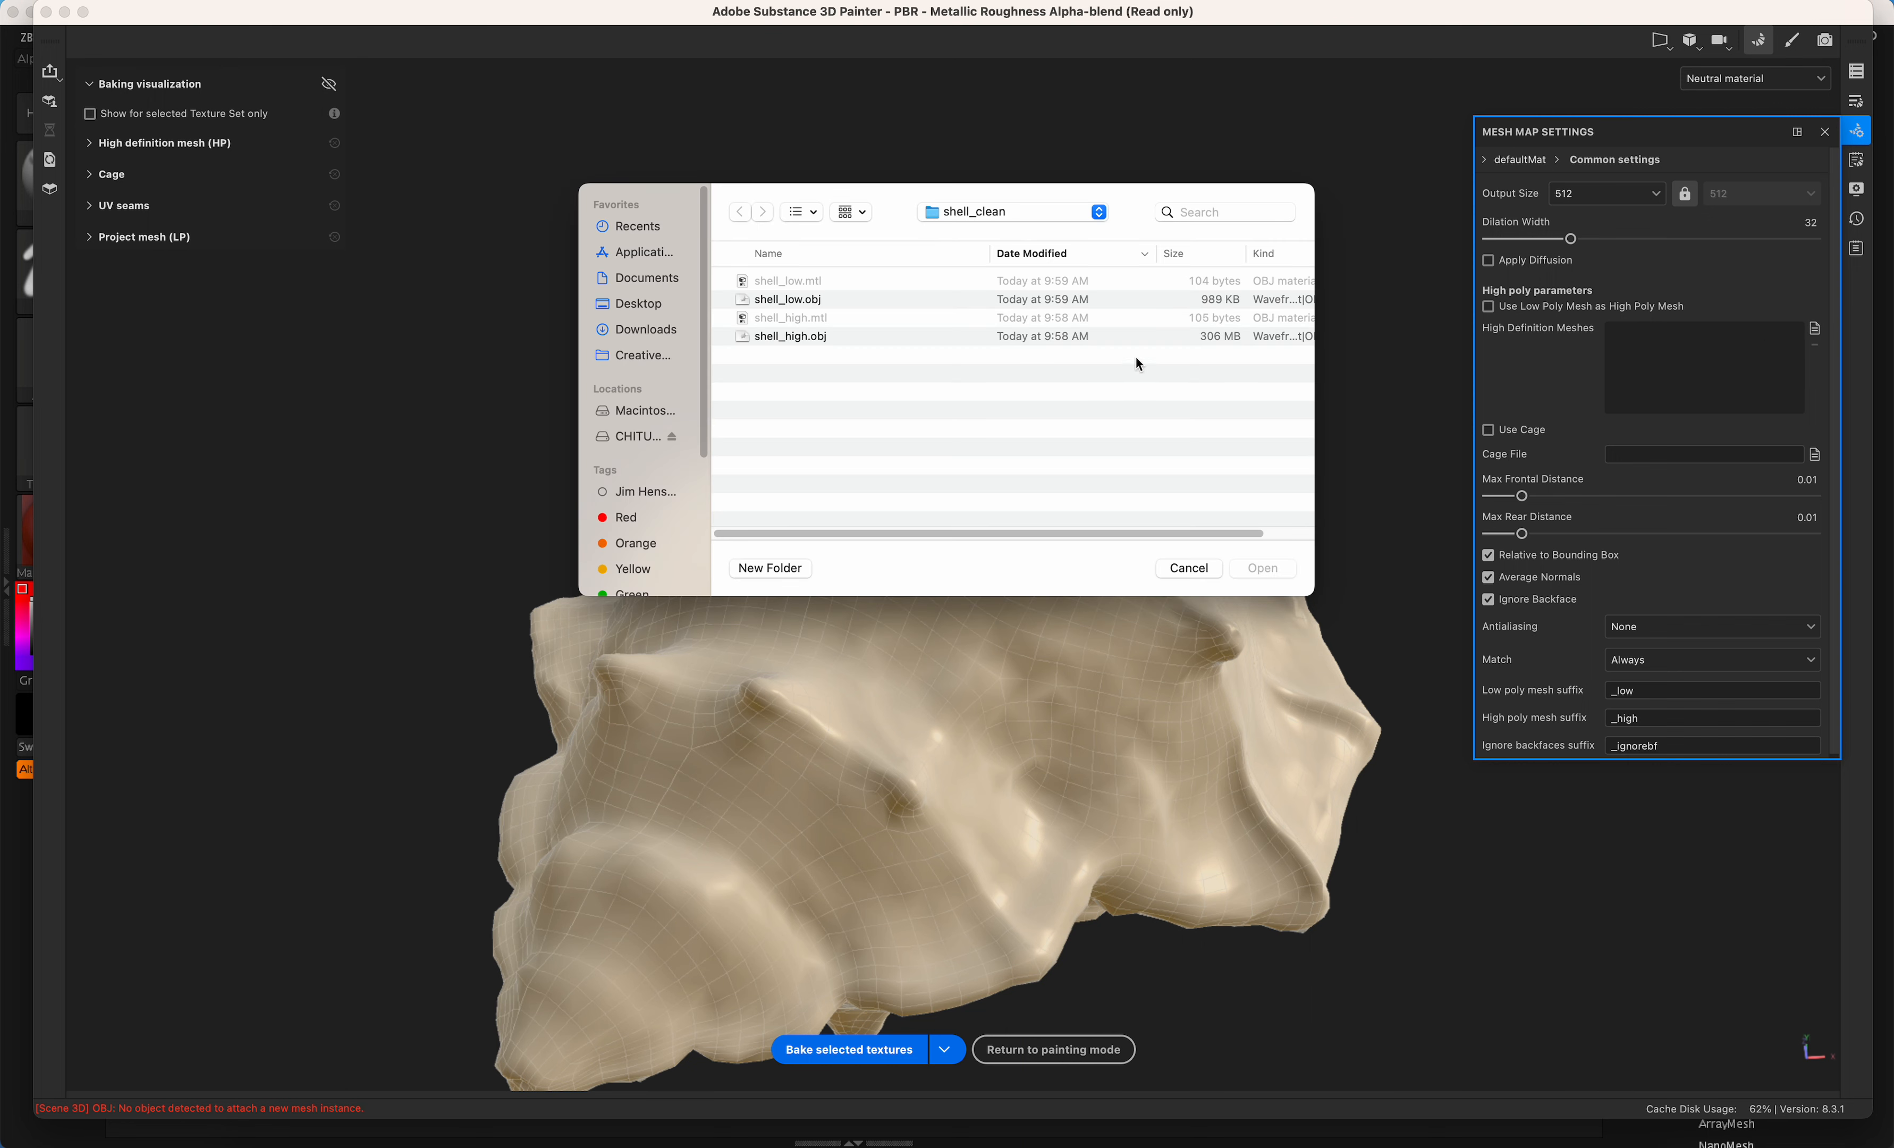
pyautogui.click(812, 335)
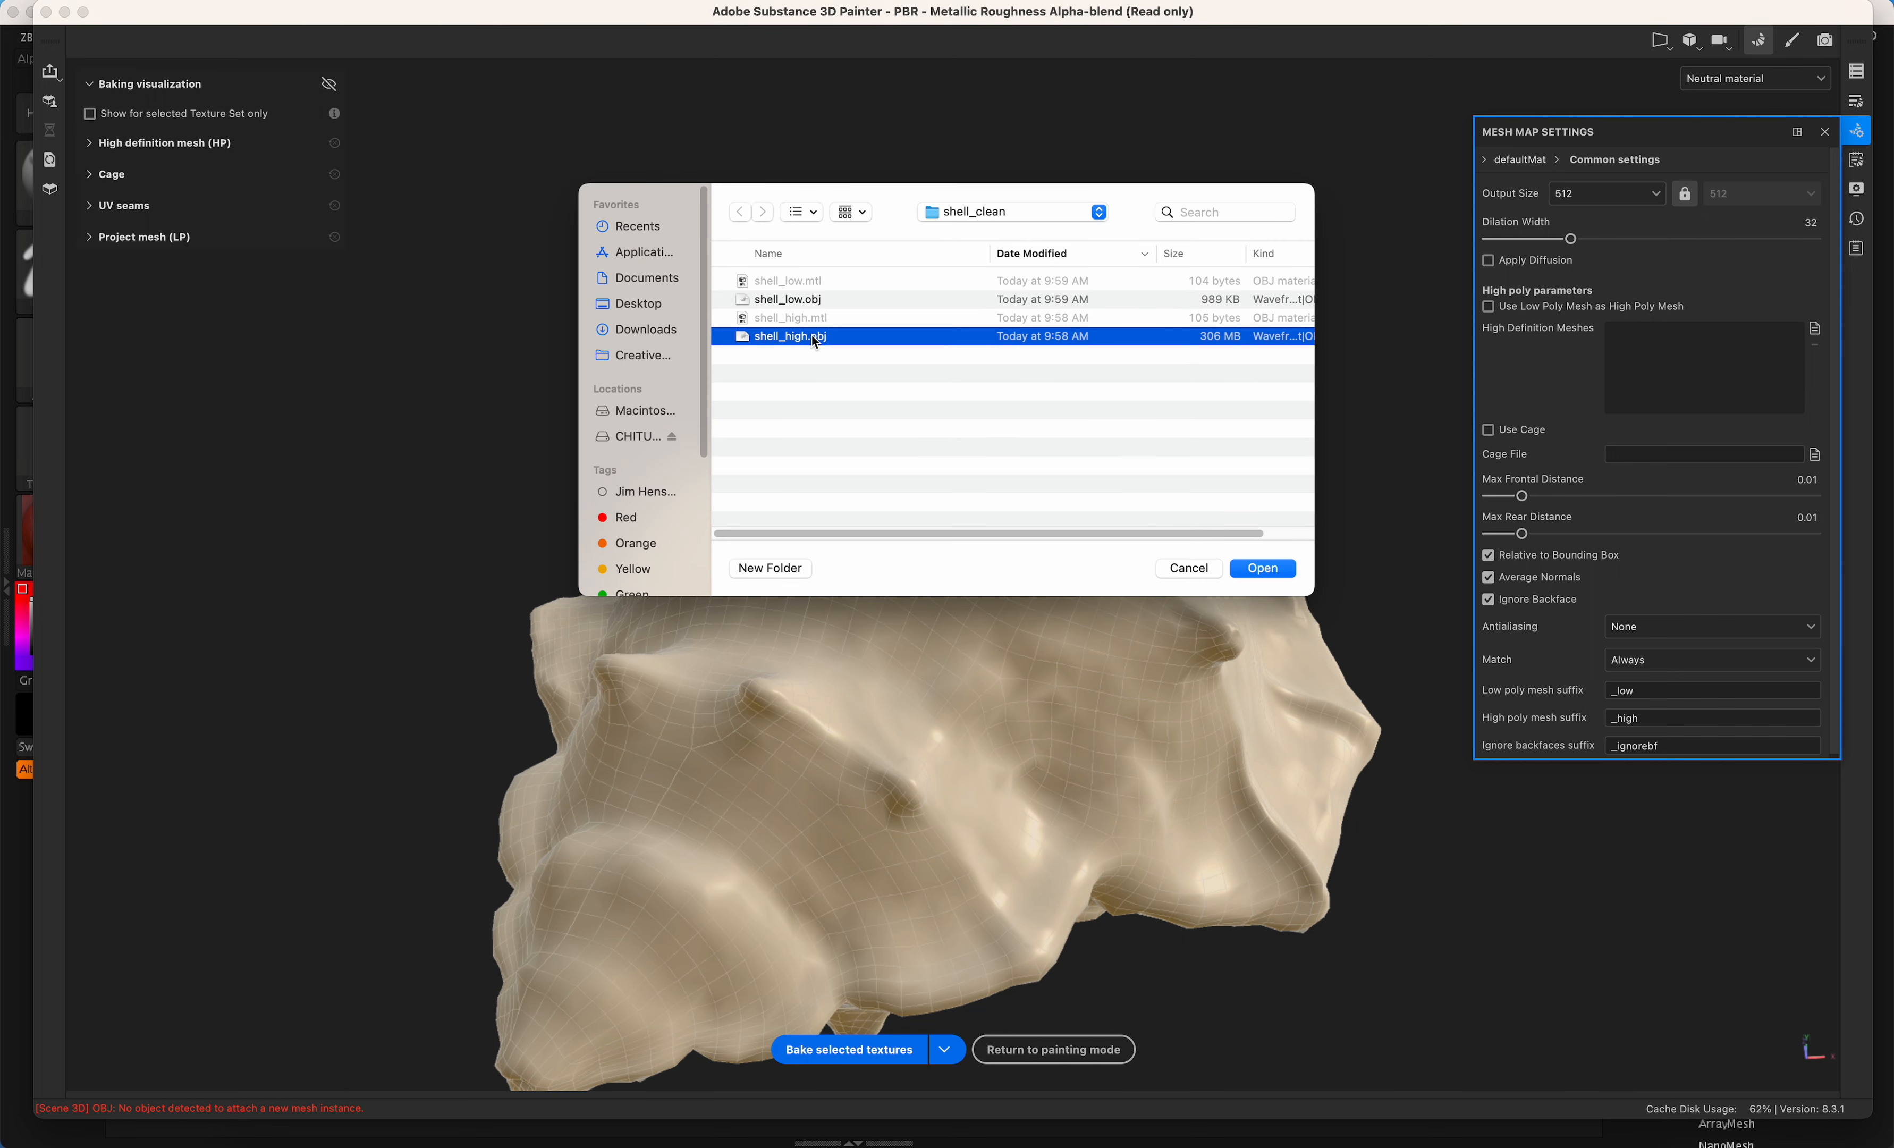
pyautogui.click(1275, 569)
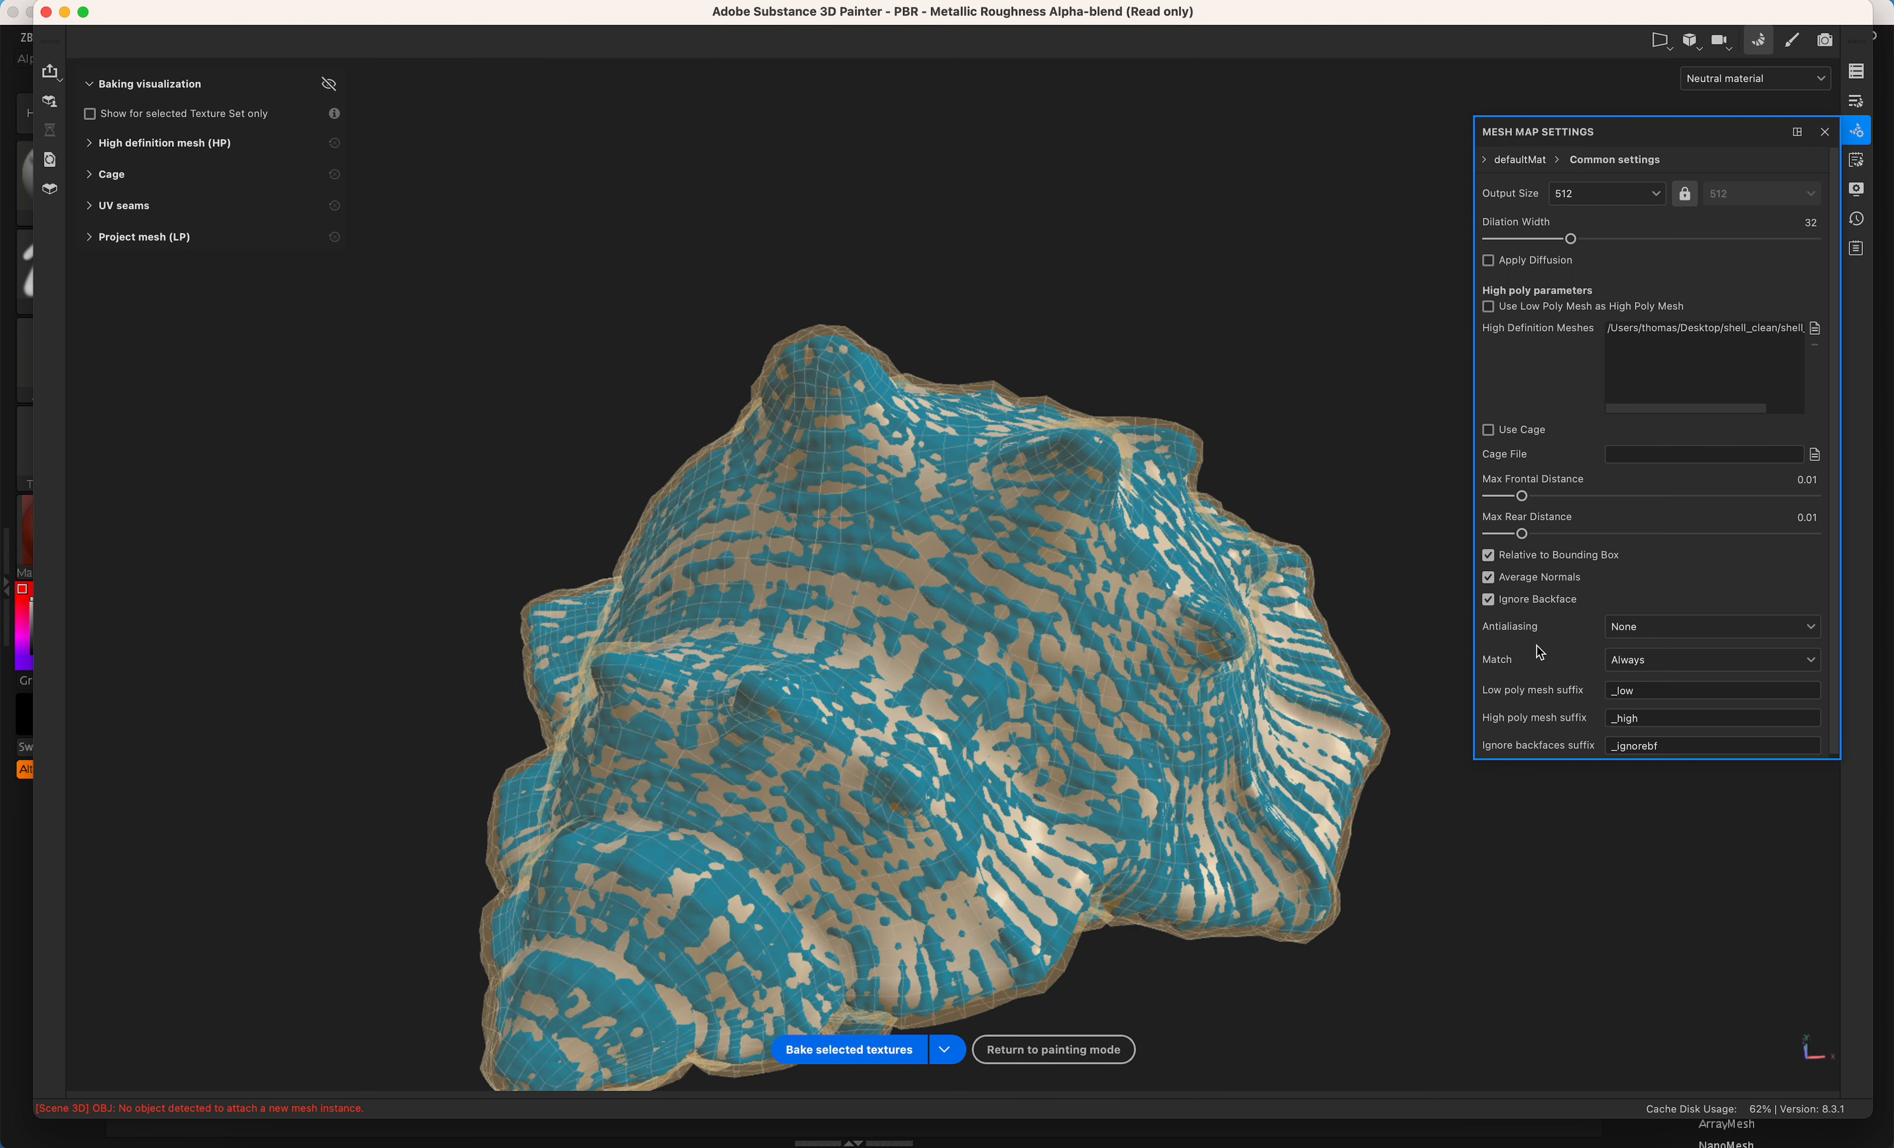
pyautogui.click(1826, 131)
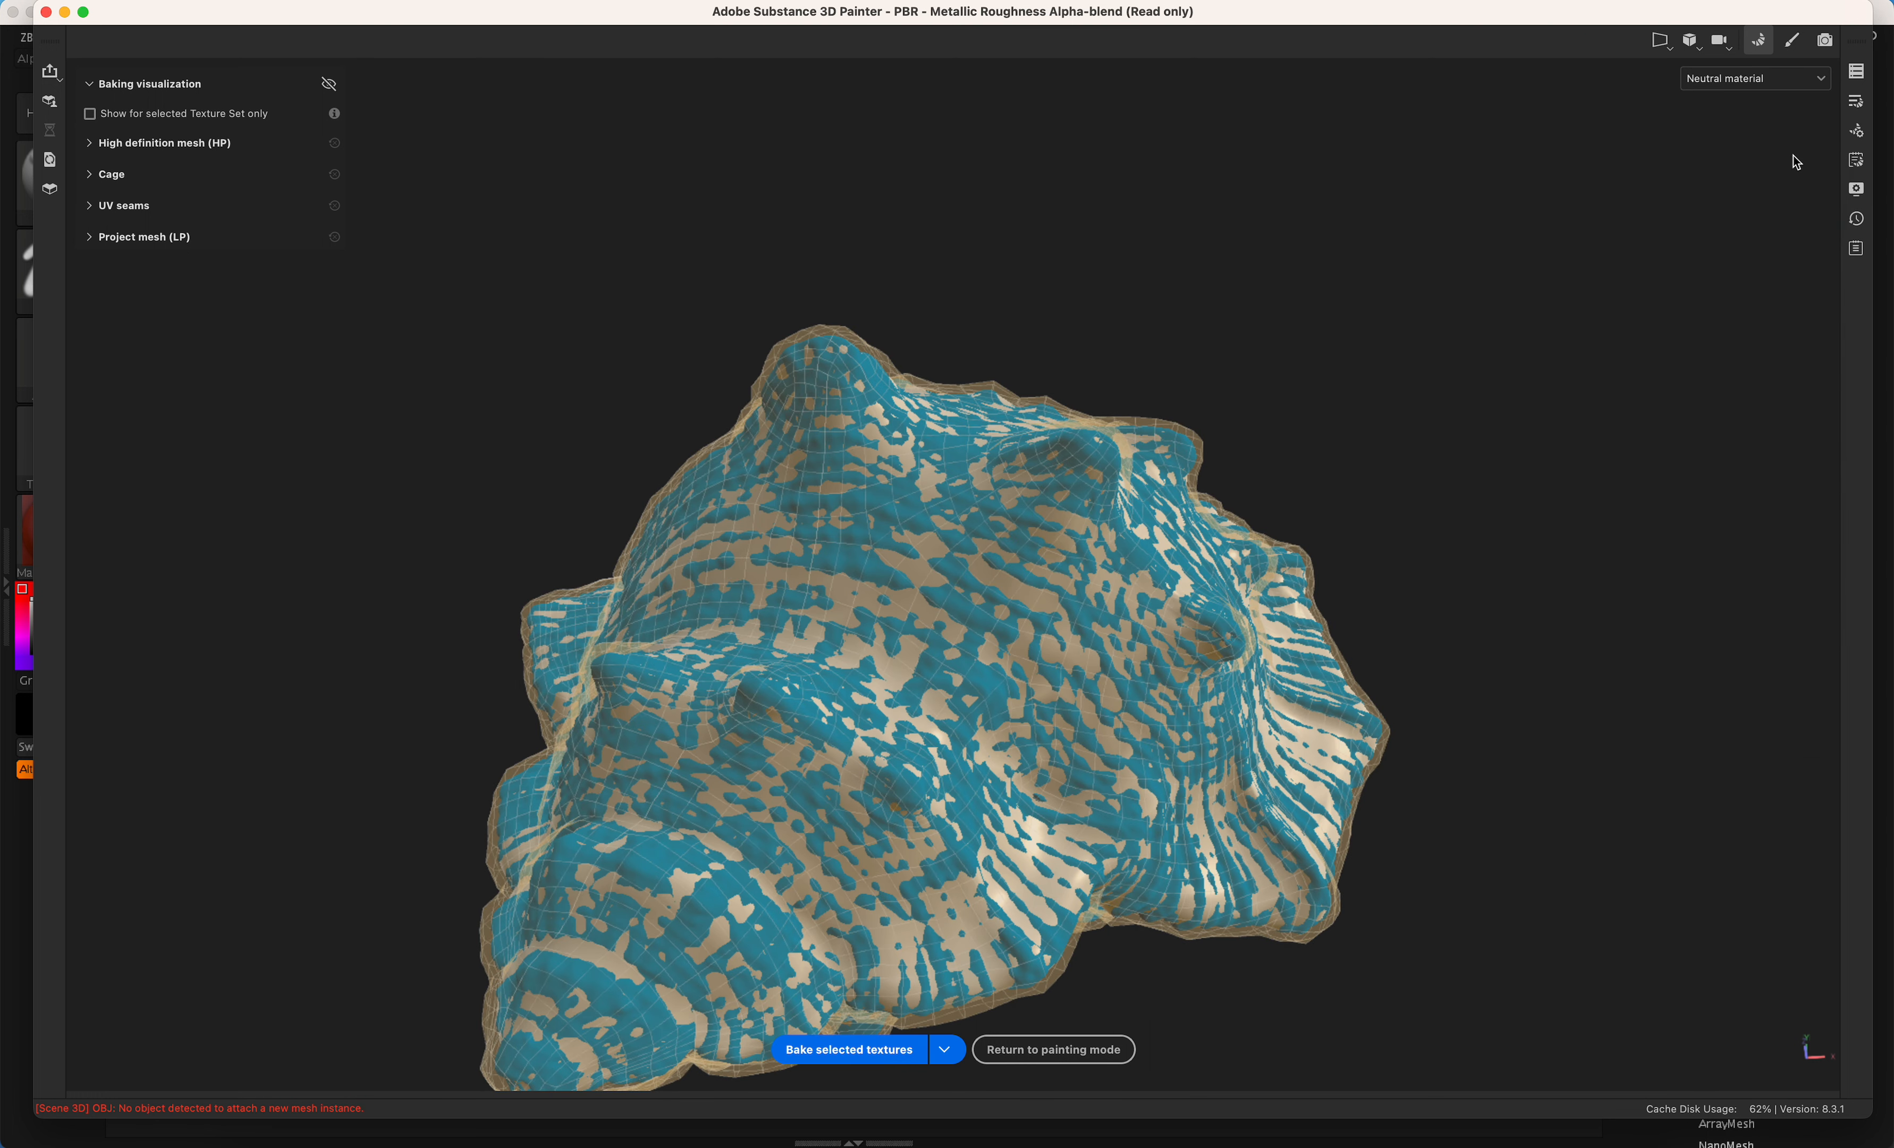
# Bake the selected textures, return to painting mode and inspect the baked shell from another angle.
pyautogui.click(856, 1052)
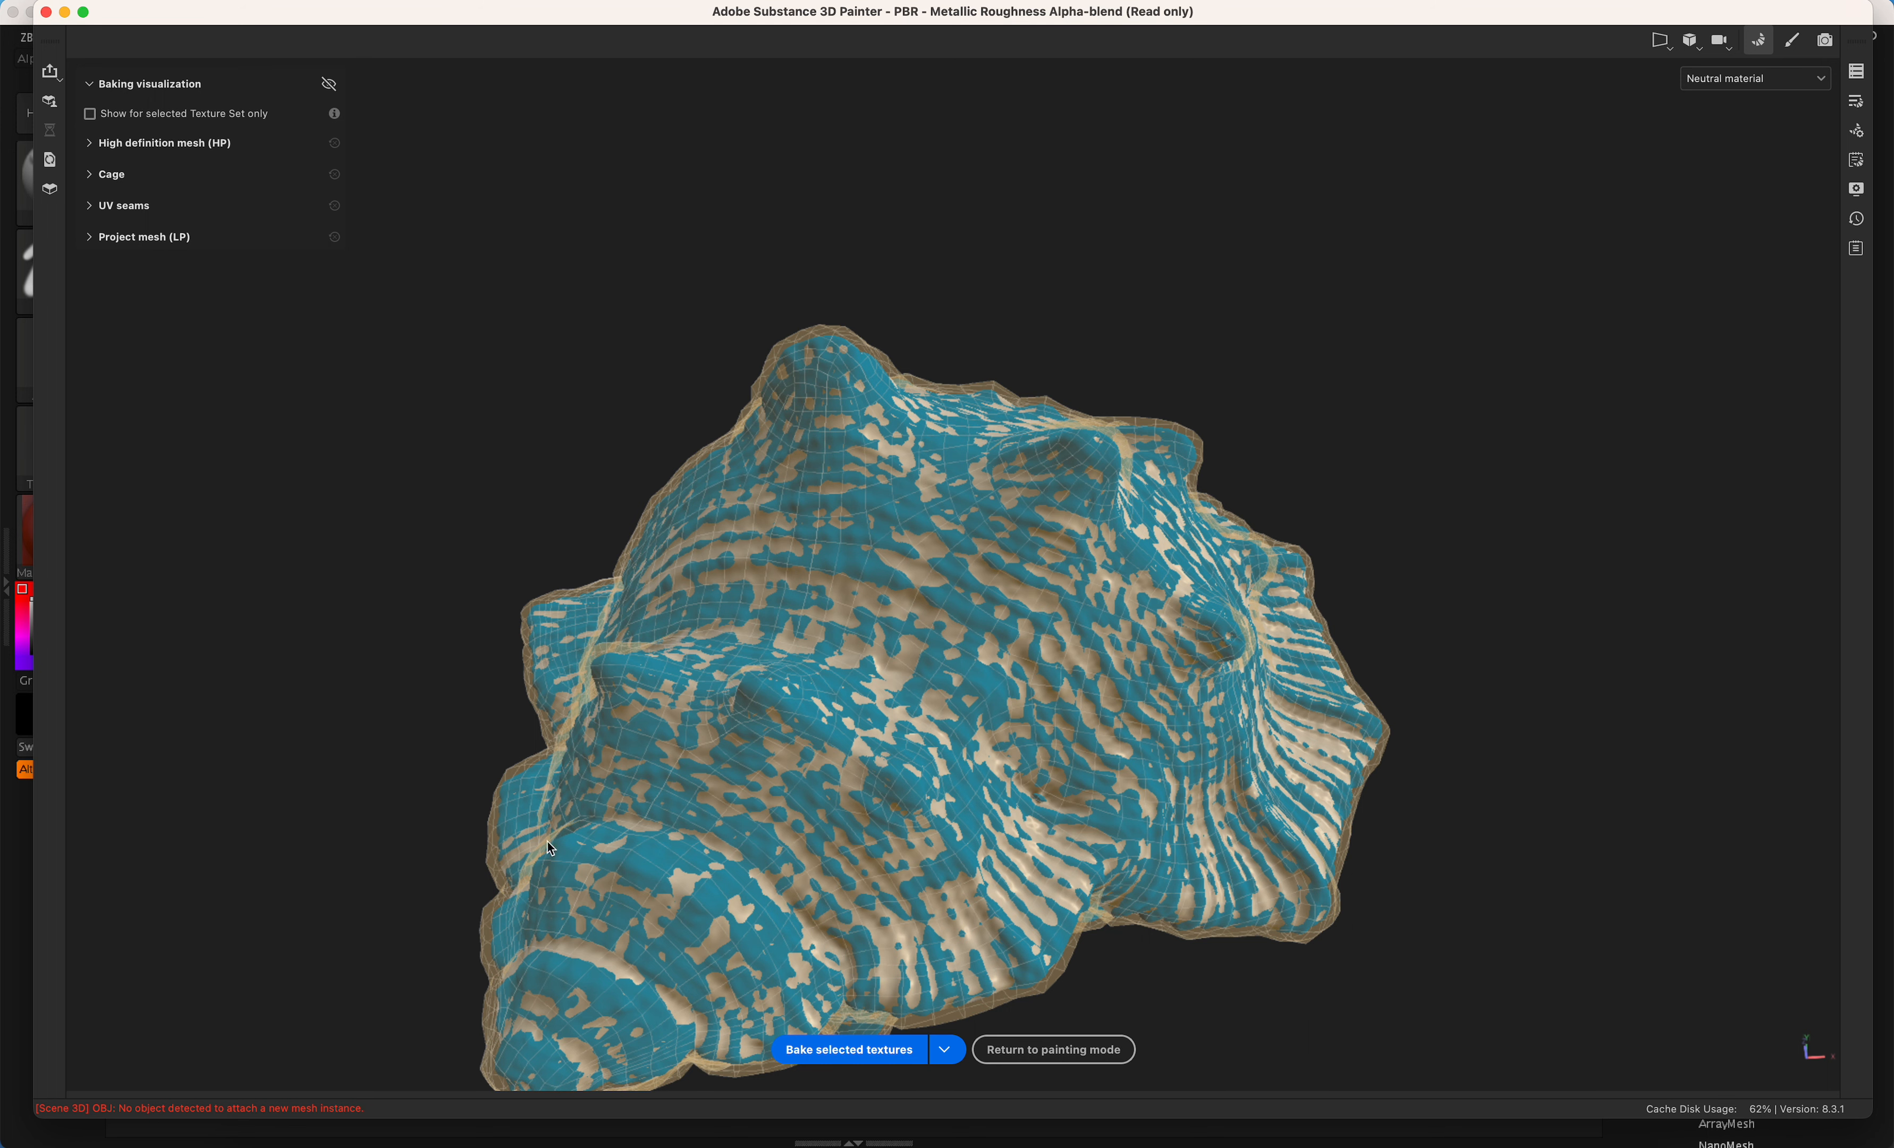
pyautogui.click(1096, 1049)
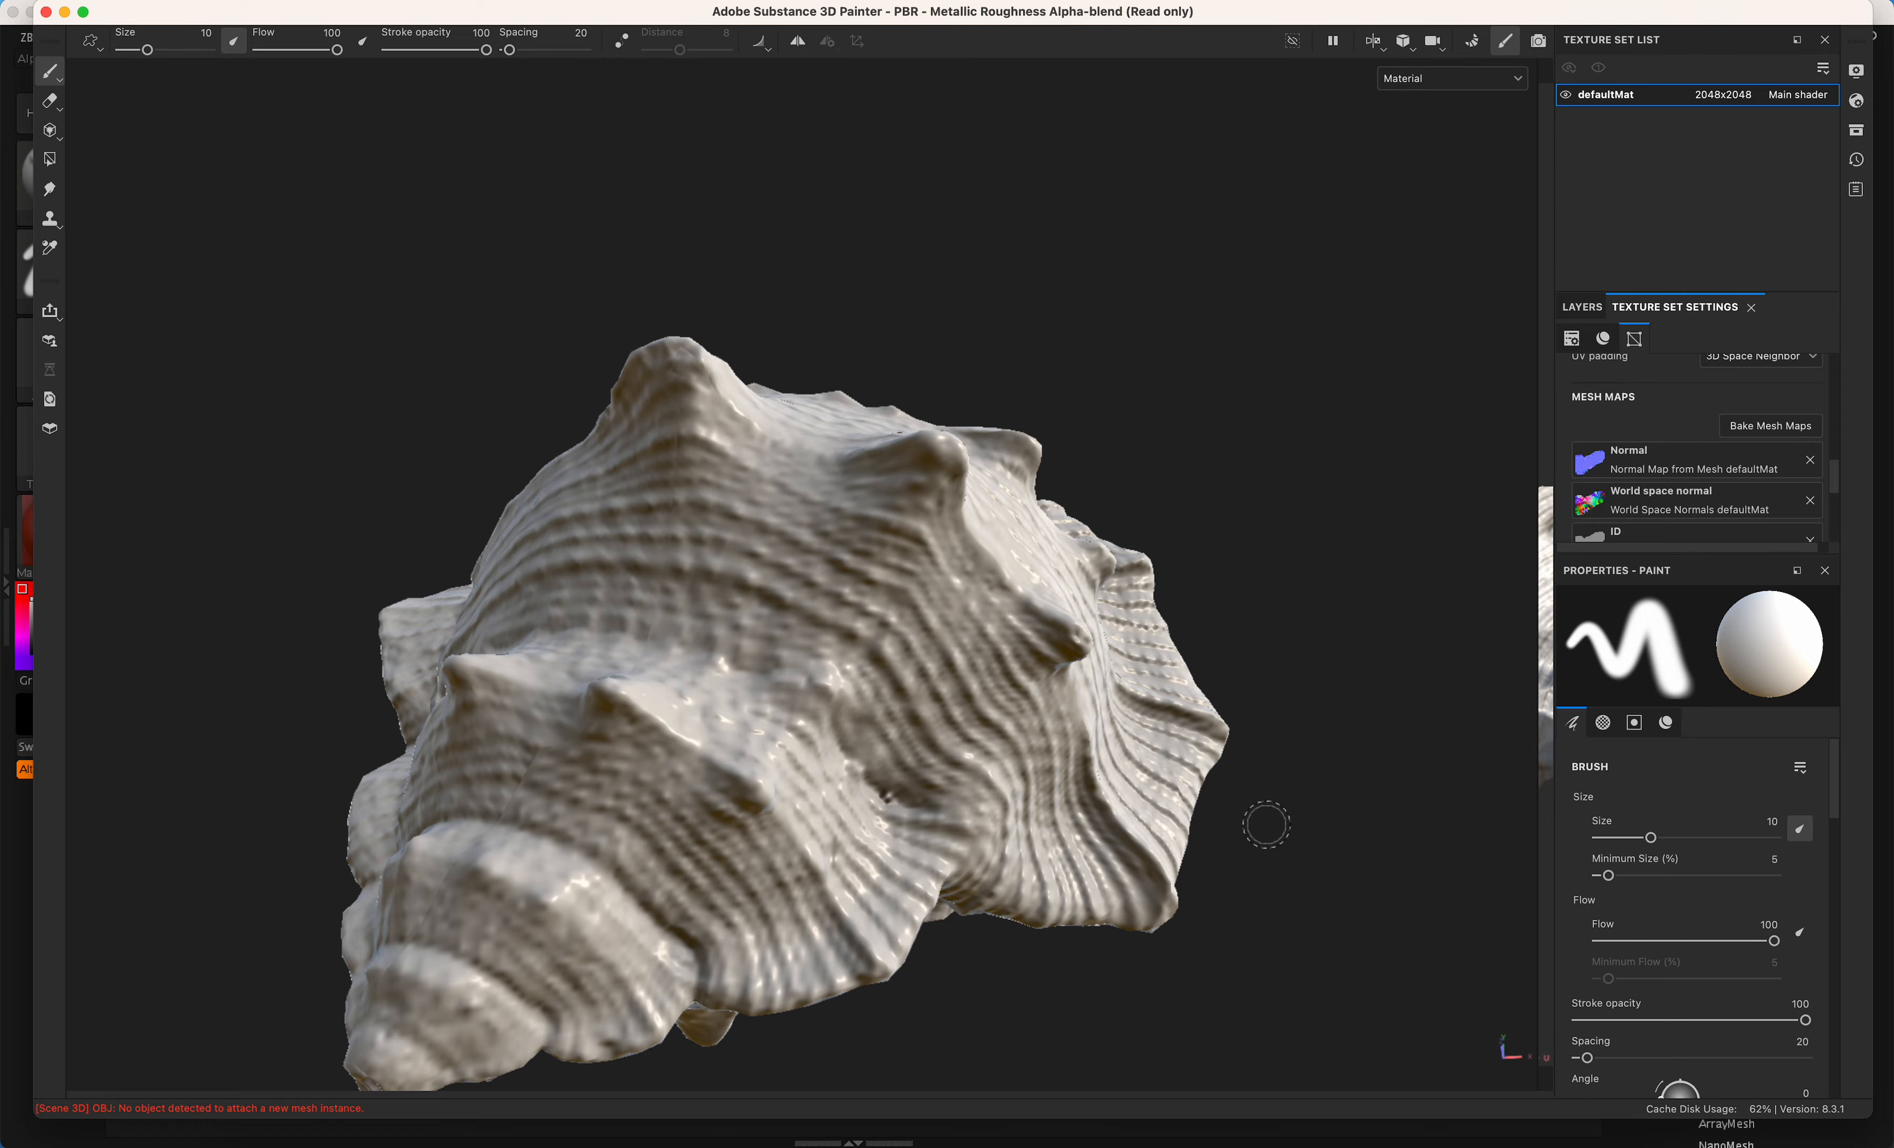
pyautogui.moveTo(1266, 825)
pyautogui.keyDown('alt'); pyautogui.mouseDown()
pyautogui.moveTo(1255, 965)
pyautogui.moveTo(1023, 1027)
pyautogui.moveTo(642, 956)
pyautogui.moveTo(170, 957)
pyautogui.moveTo(300, 881)
pyautogui.moveTo(773, 758)
pyautogui.moveTo(1086, 762)
pyautogui.moveTo(1235, 893)
pyautogui.moveTo(1197, 1019)
pyautogui.moveTo(1217, 969)
pyautogui.moveTo(1407, 832)
pyautogui.moveTo(1445, 939)
pyautogui.moveTo(1387, 964)
pyautogui.moveTo(1142, 953)
pyautogui.moveTo(1131, 831)
pyautogui.moveTo(1295, 877)
pyautogui.mouseUp(); pyautogui.keyUp('alt')
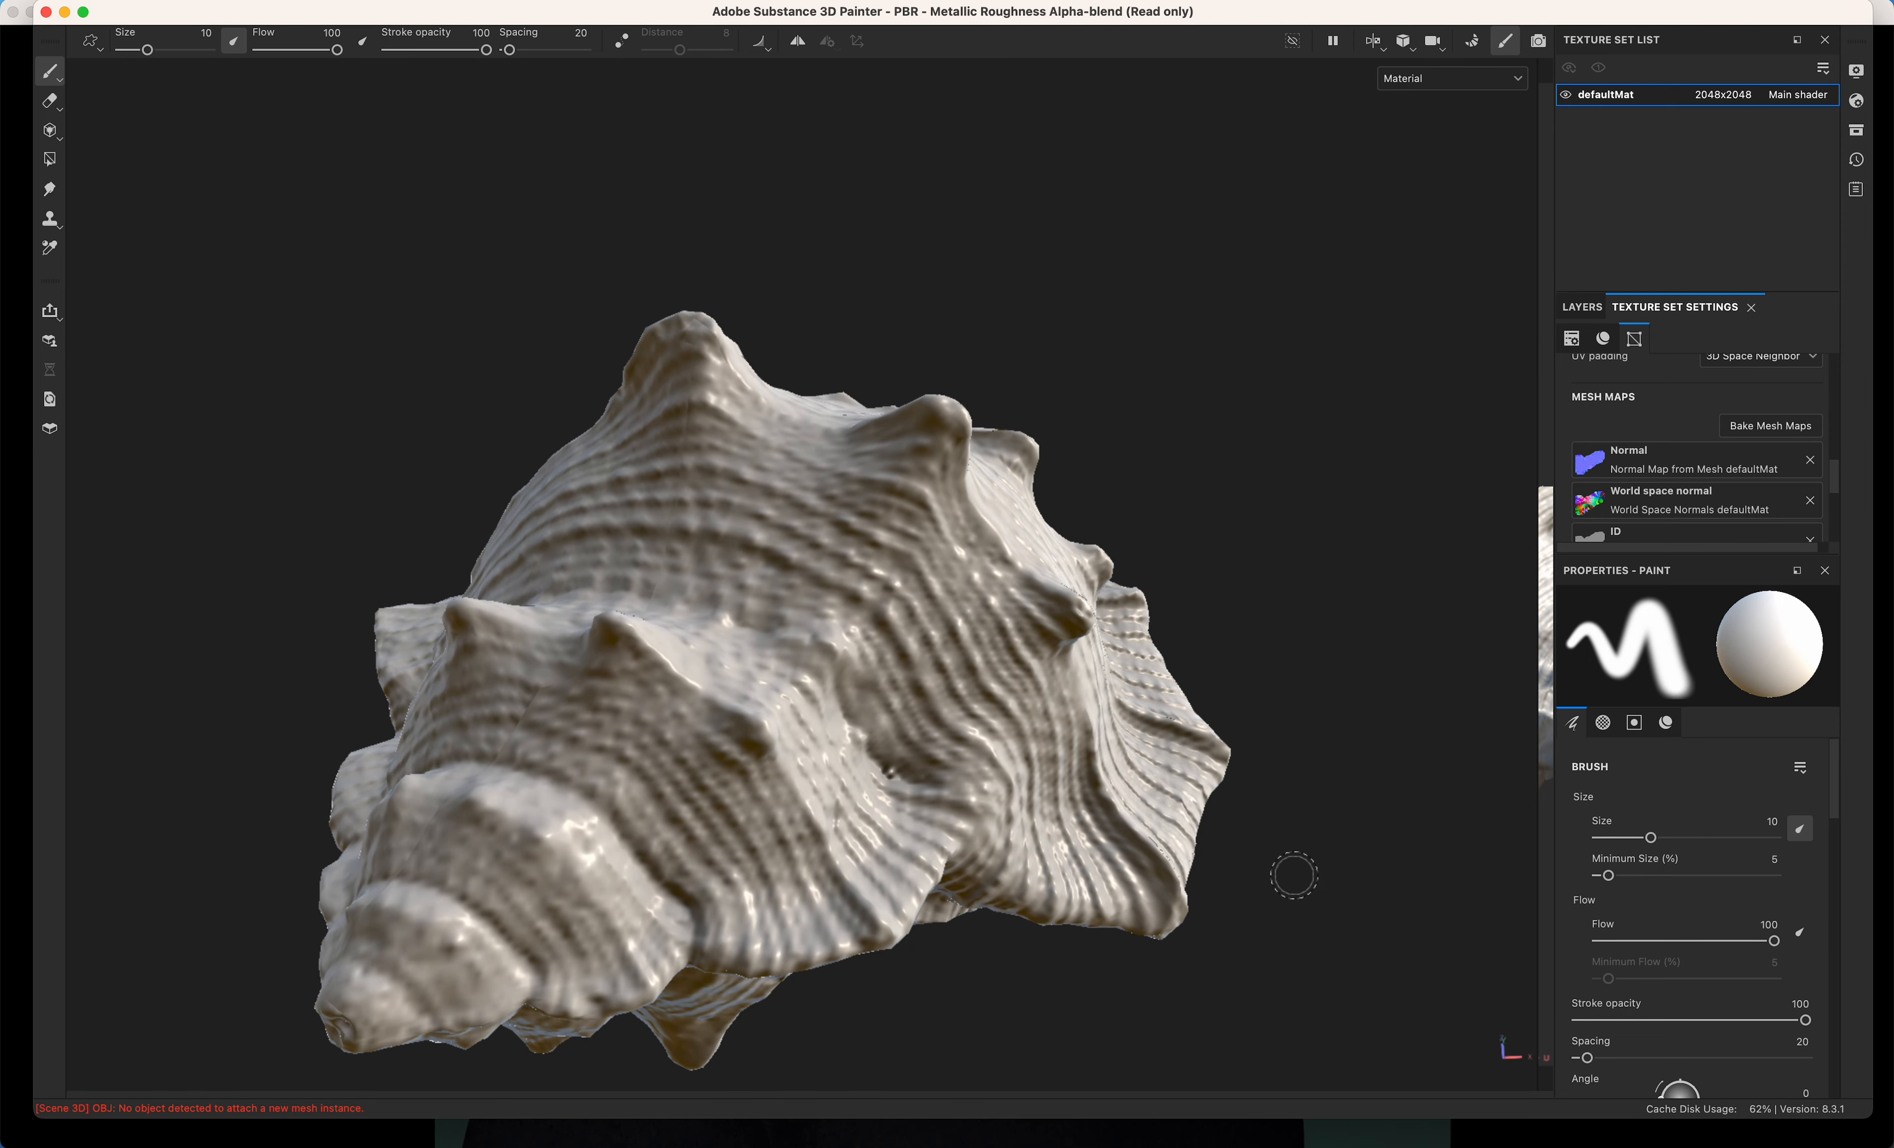